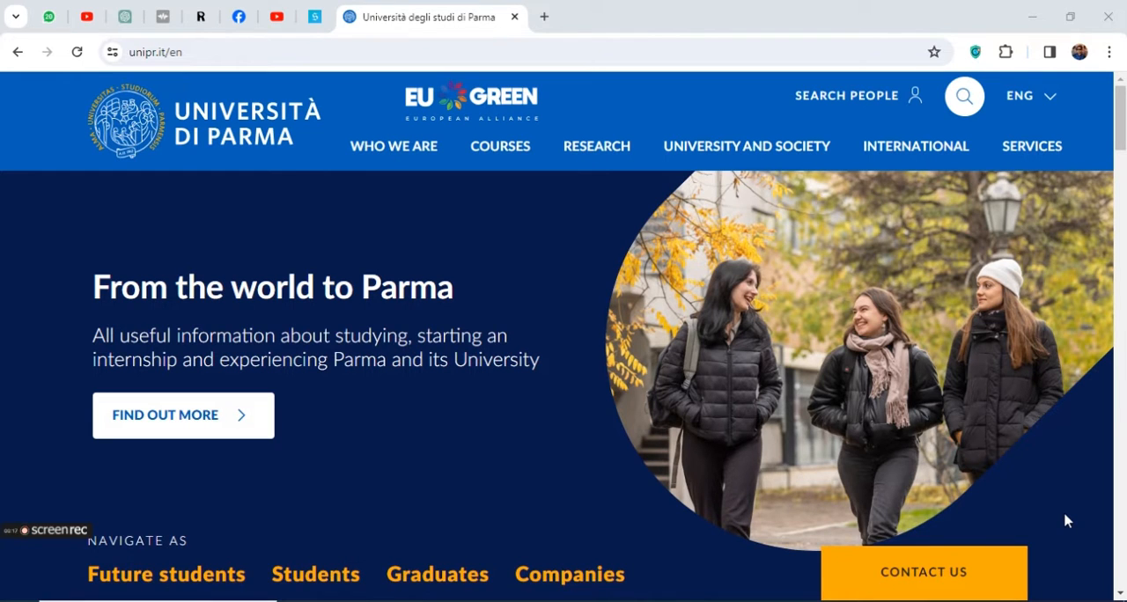
Open the International Students page from the service links on the university's home page
scroll(775, 502, "down", 5)
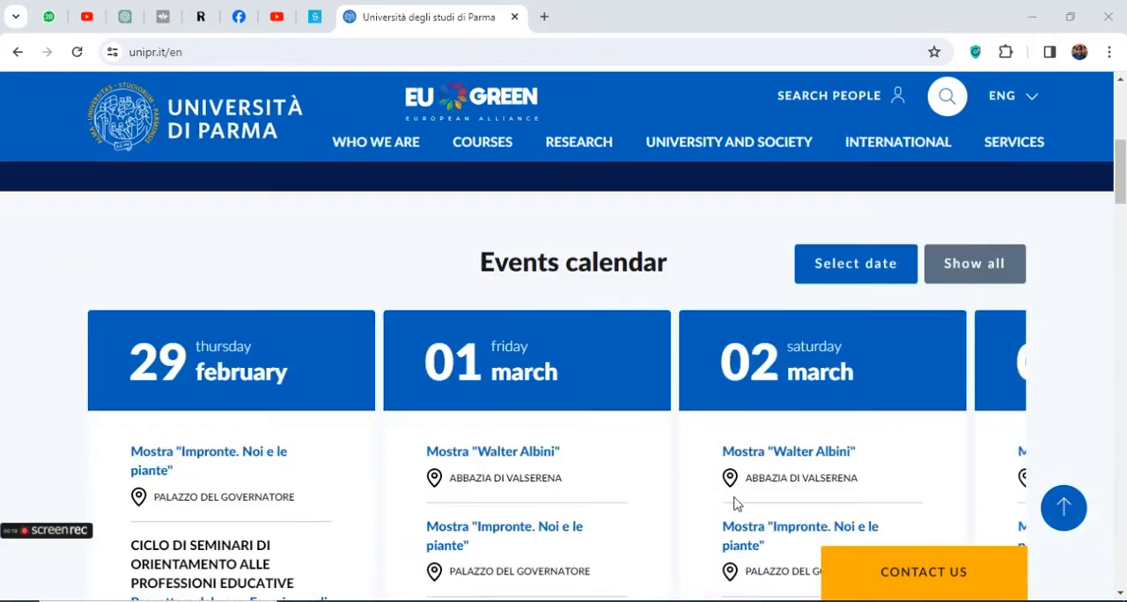
scroll(634, 445, "up", 5)
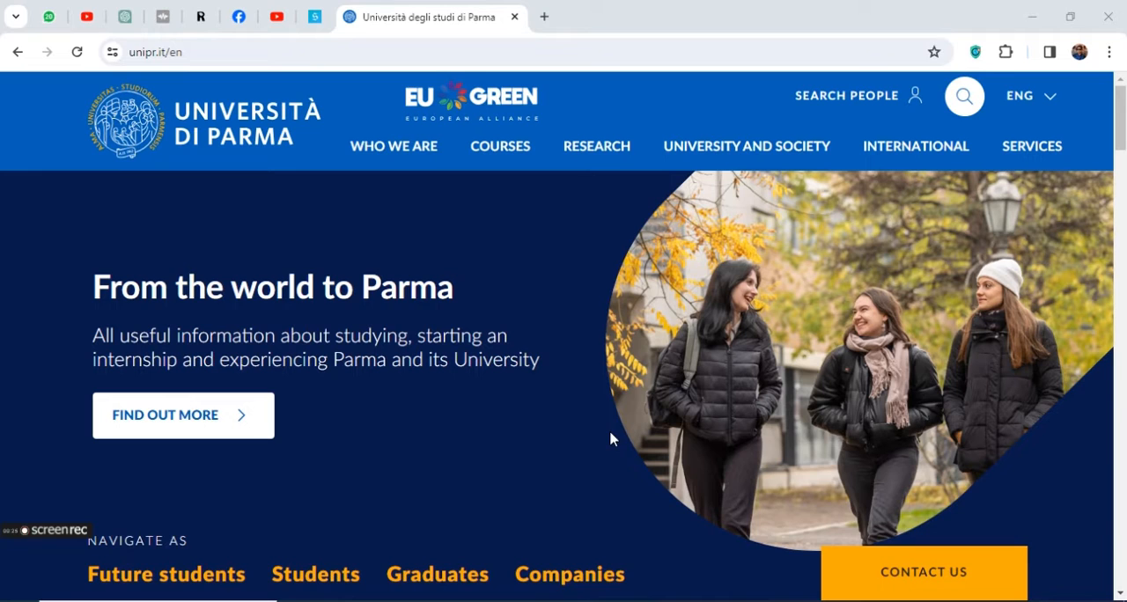
scroll(445, 372, "down", 10)
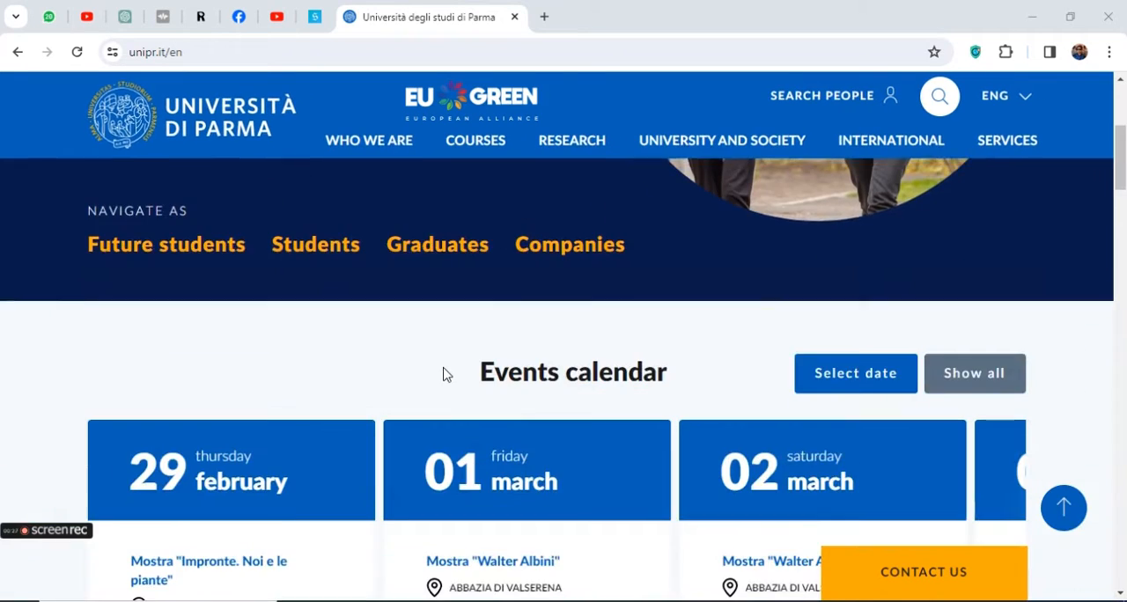
scroll(447, 371, "down", 10)
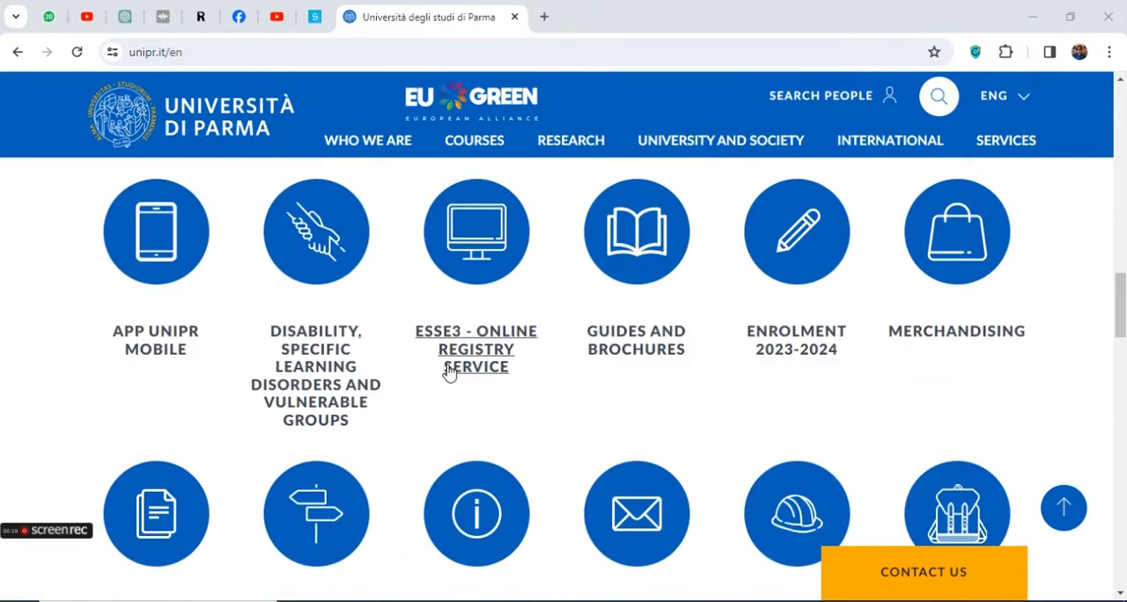
left_click_drag(1002, 437, 891, 399)
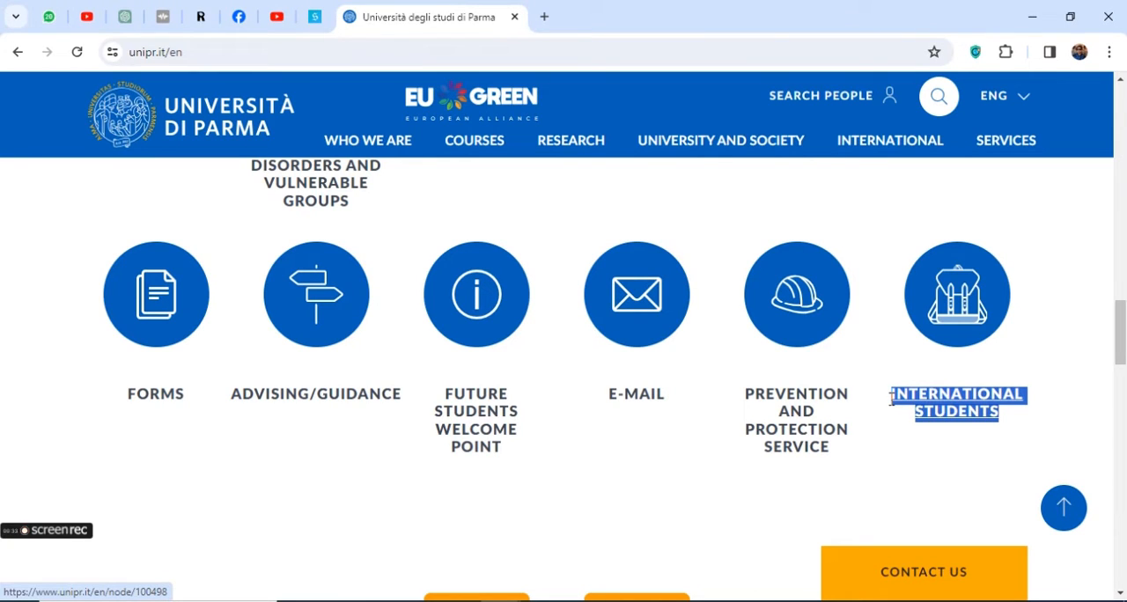
left_click(977, 404)
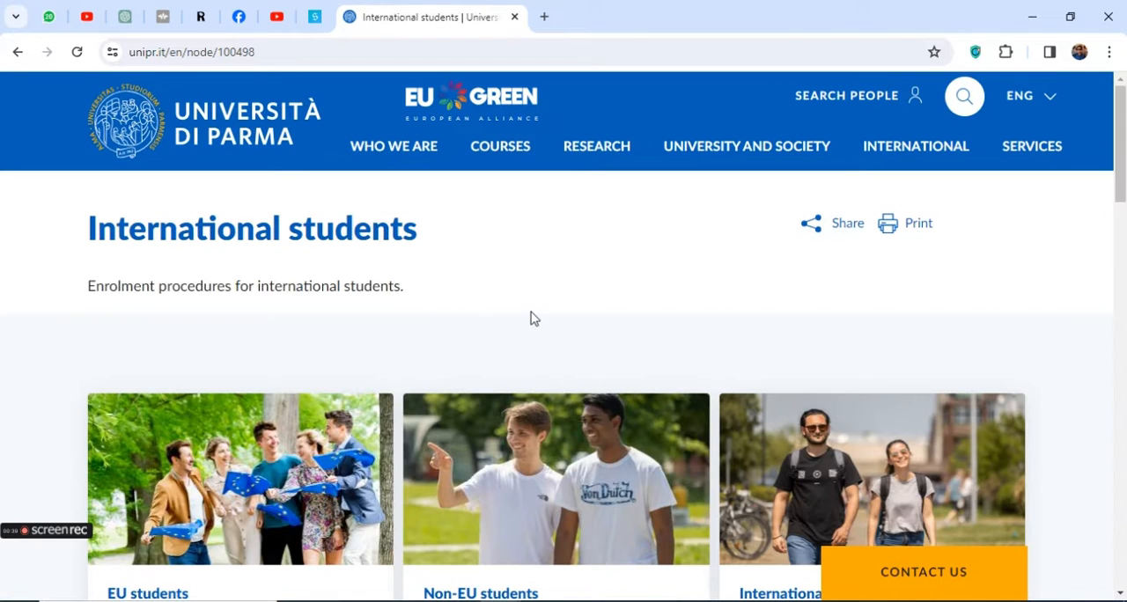
Open the Non-EU students enrolment information from the International students page
scroll(531, 318, "down", 1)
left_click_drag(419, 487, 549, 490)
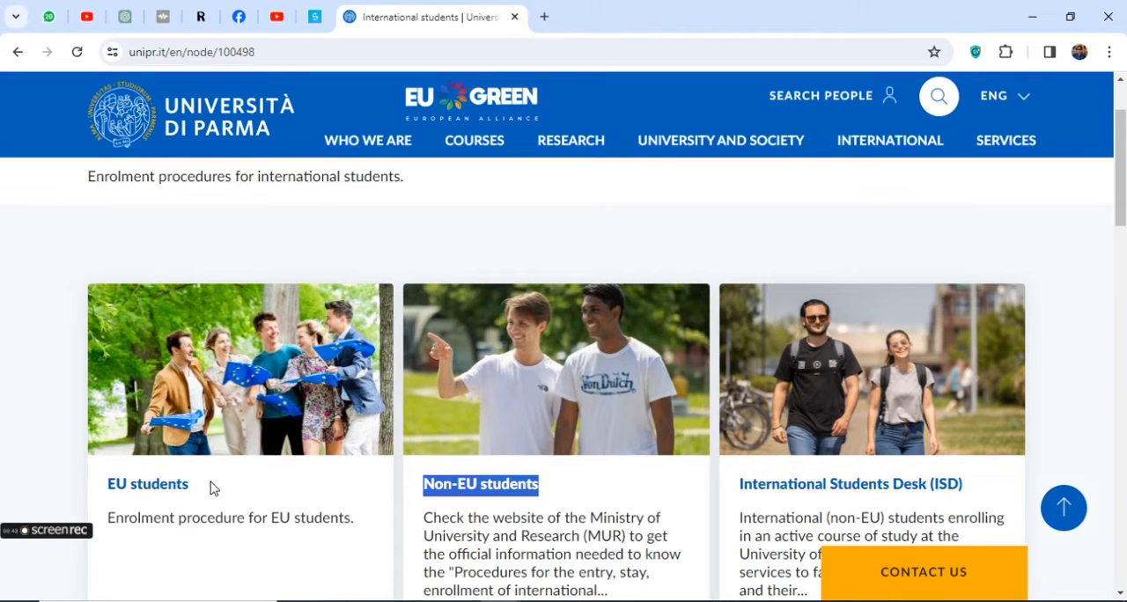
left_click_drag(211, 489, 104, 480)
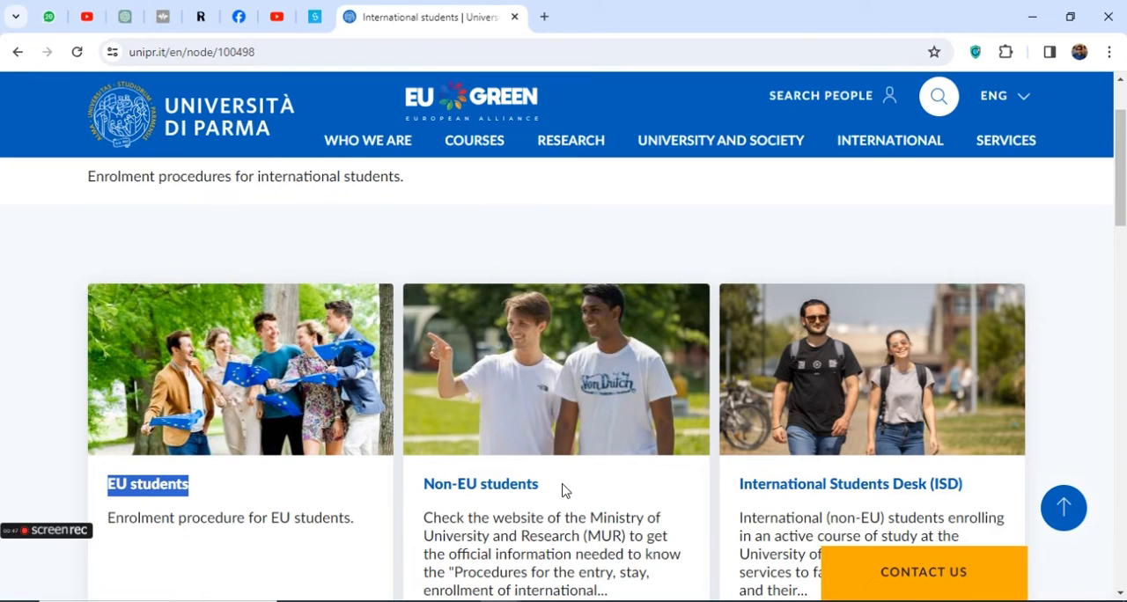
left_click_drag(565, 491, 420, 485)
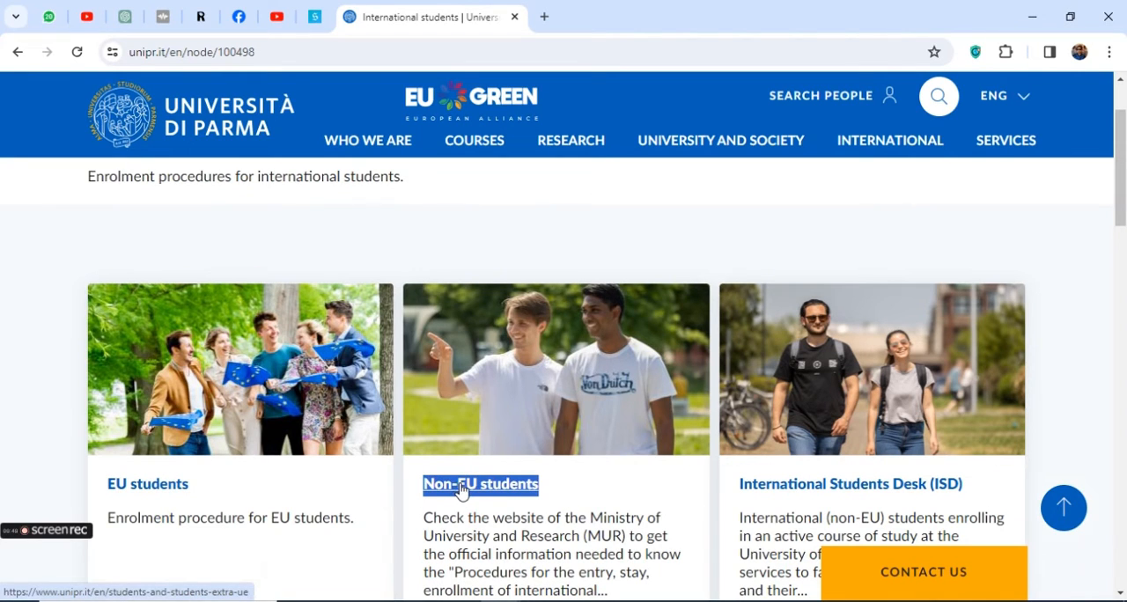
left_click(462, 491)
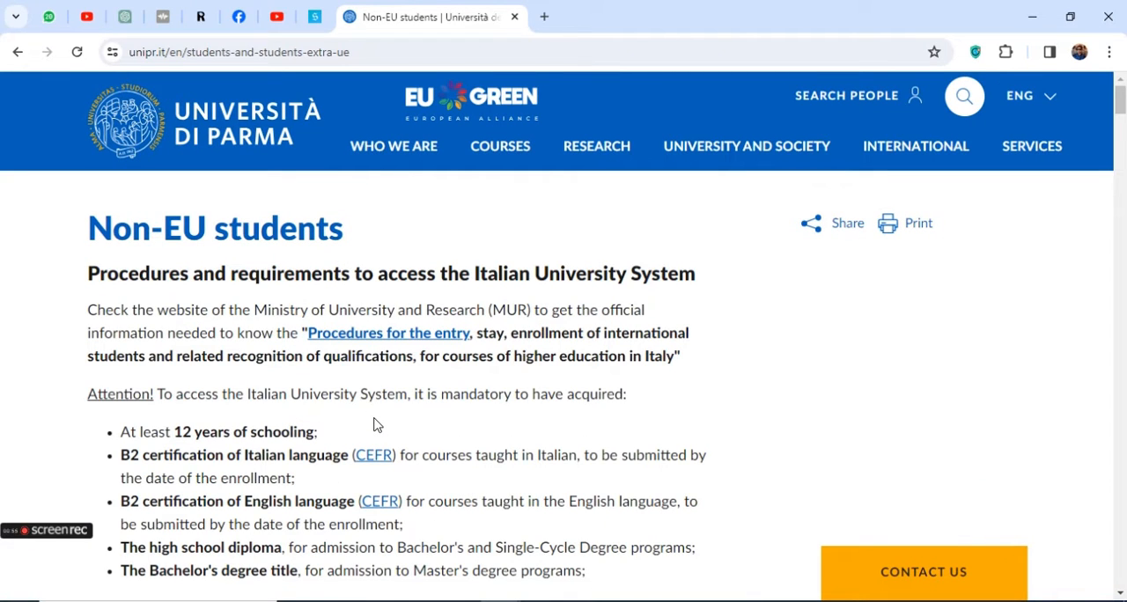
Read the mandatory schooling and English-language certification requirements for non-EU students, highlighting the key phrases
scroll(373, 426, "down", 2)
scroll(193, 268, "up", 3)
left_click_drag(97, 224, 296, 231)
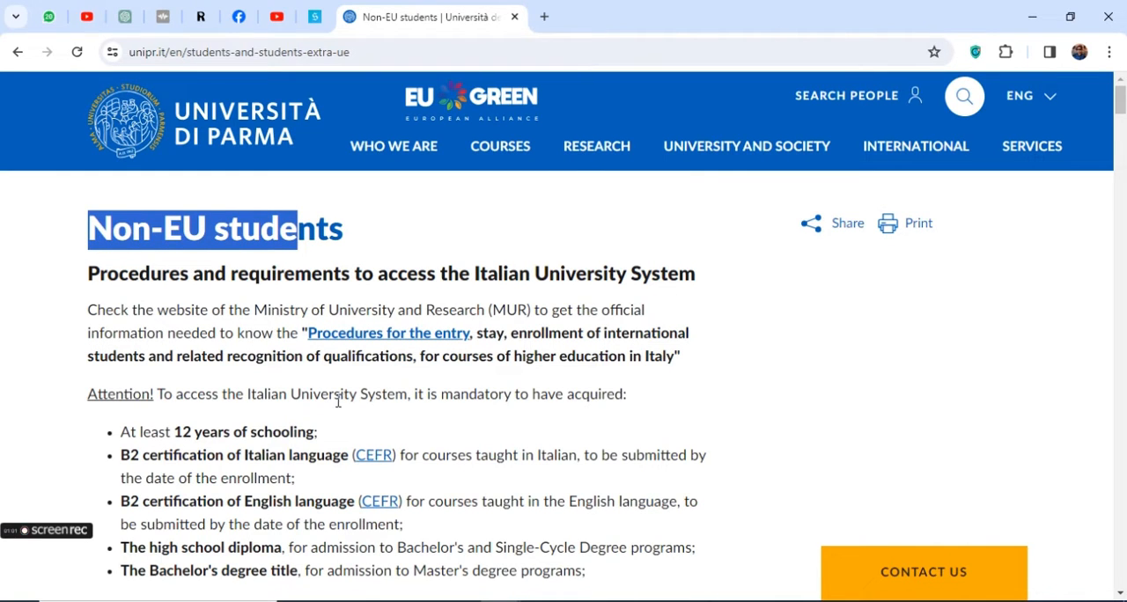
scroll(338, 402, "down", 2)
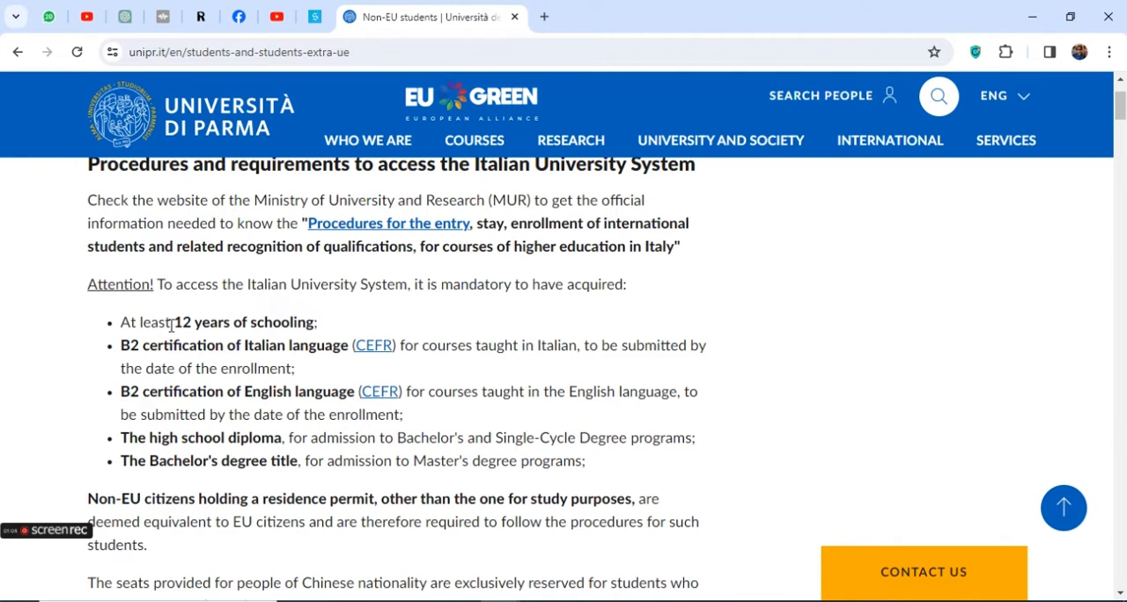
left_click_drag(174, 324, 319, 324)
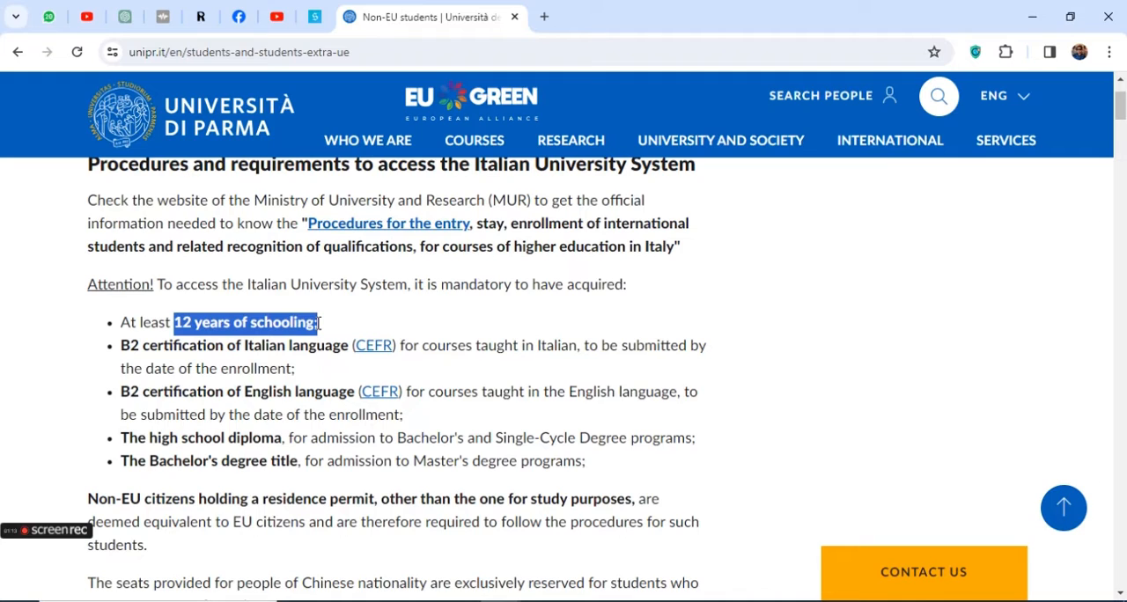
left_click_drag(568, 391, 667, 385)
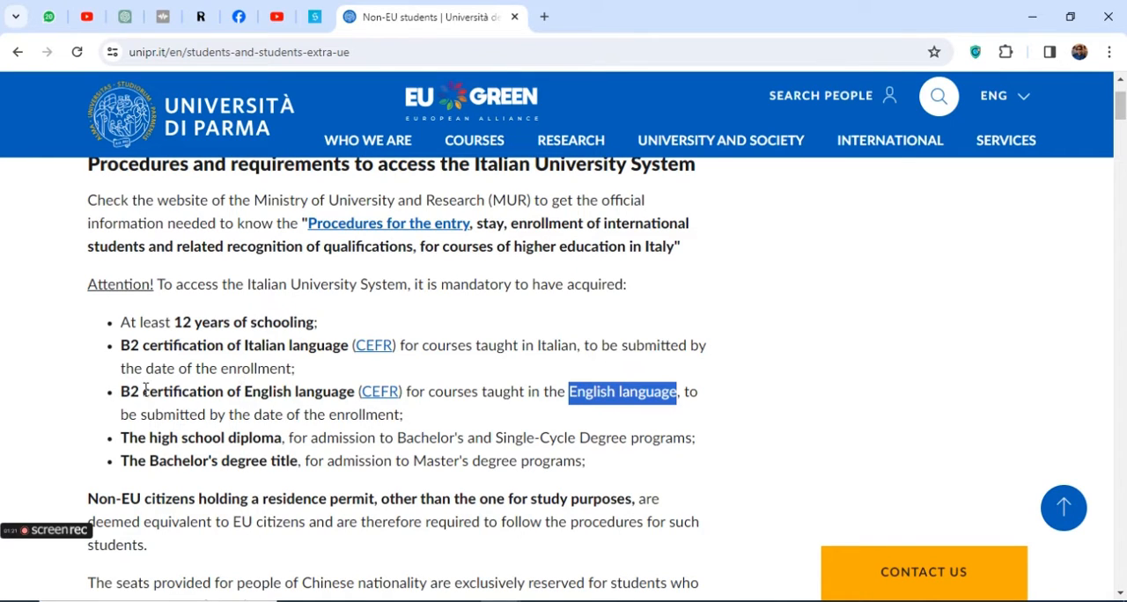
left_click_drag(130, 391, 345, 401)
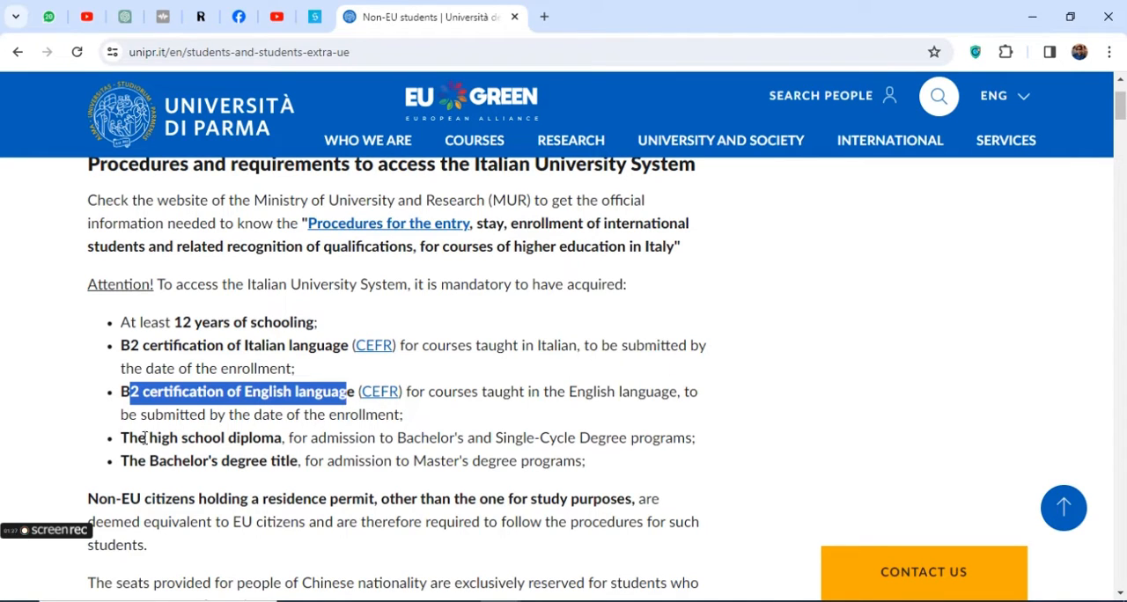
Examine which prior qualifications are required for Bachelor's, Single-Cycle and Master's degree programs, highlighting the relevant wording
left_click_drag(122, 438, 274, 439)
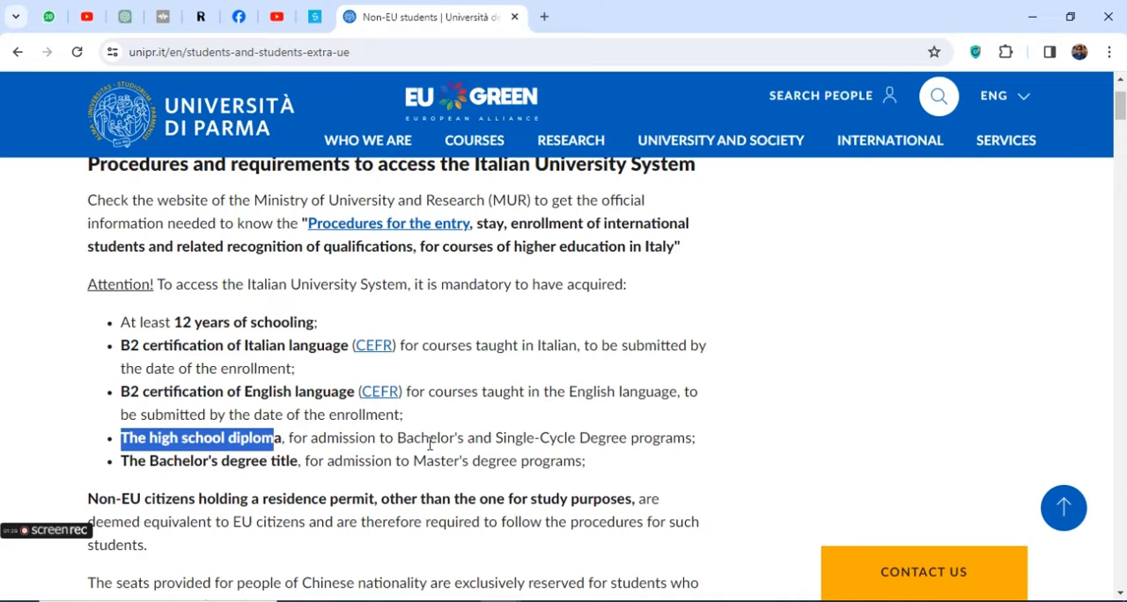
left_click_drag(398, 437, 472, 438)
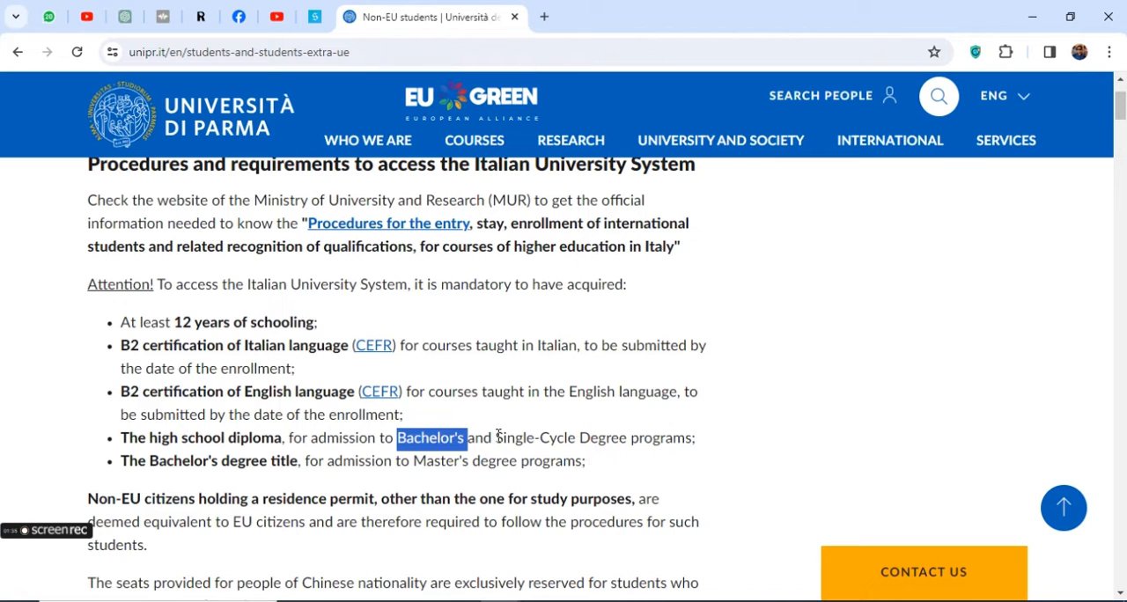
left_click_drag(497, 438, 686, 436)
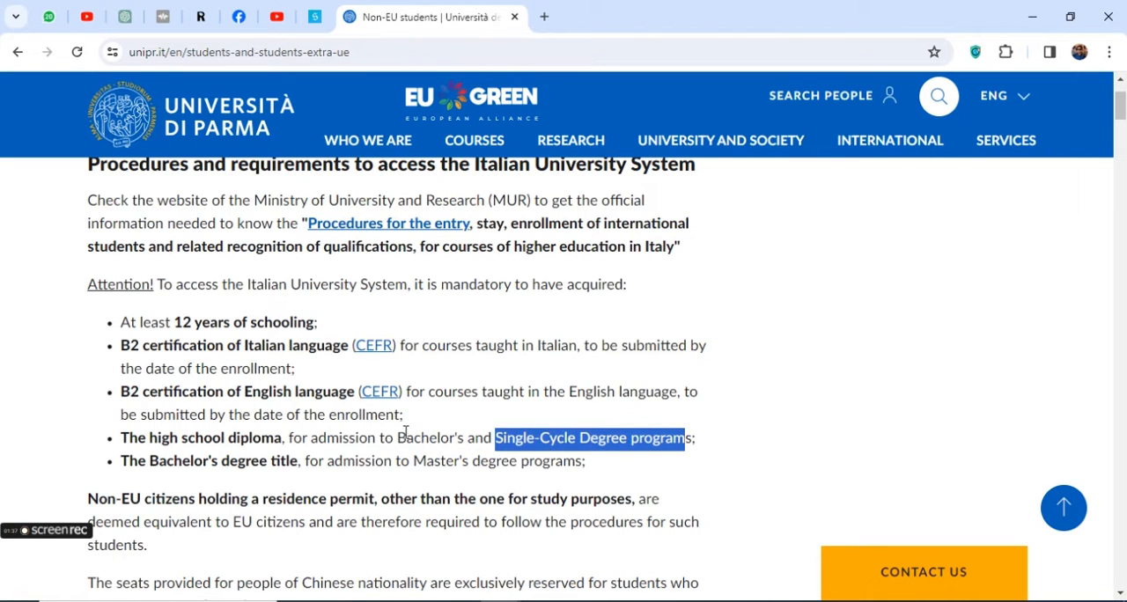
scroll(406, 431, "down", 1)
left_click_drag(123, 352, 328, 363)
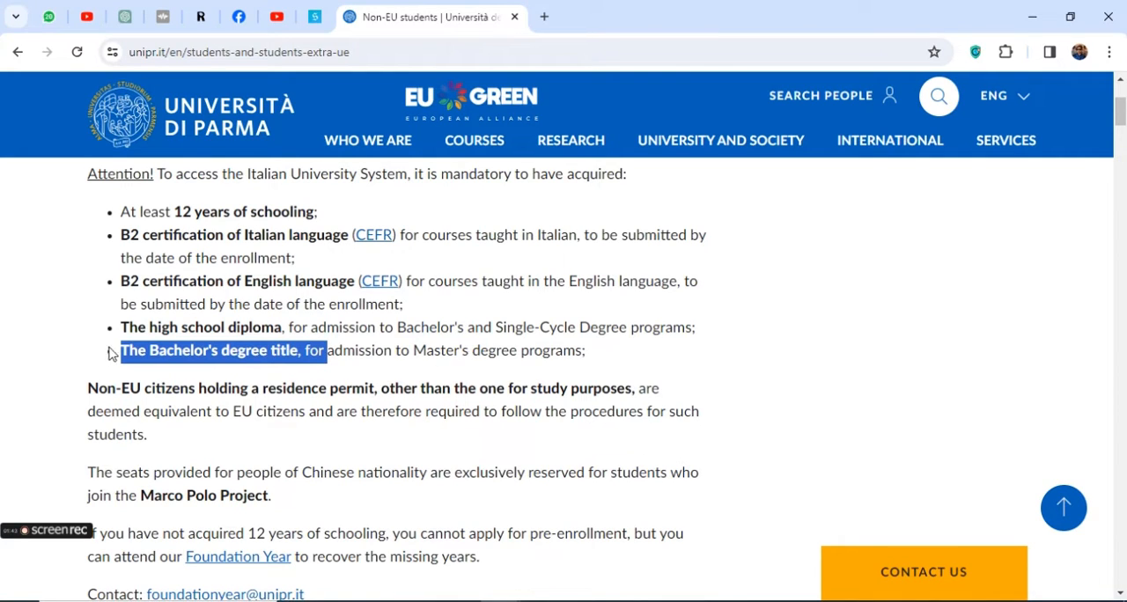
left_click_drag(128, 349, 235, 350)
Read the paragraph on non-EU citizens holding a residence permit, highlighting its key terms
scroll(235, 349, "down", 1)
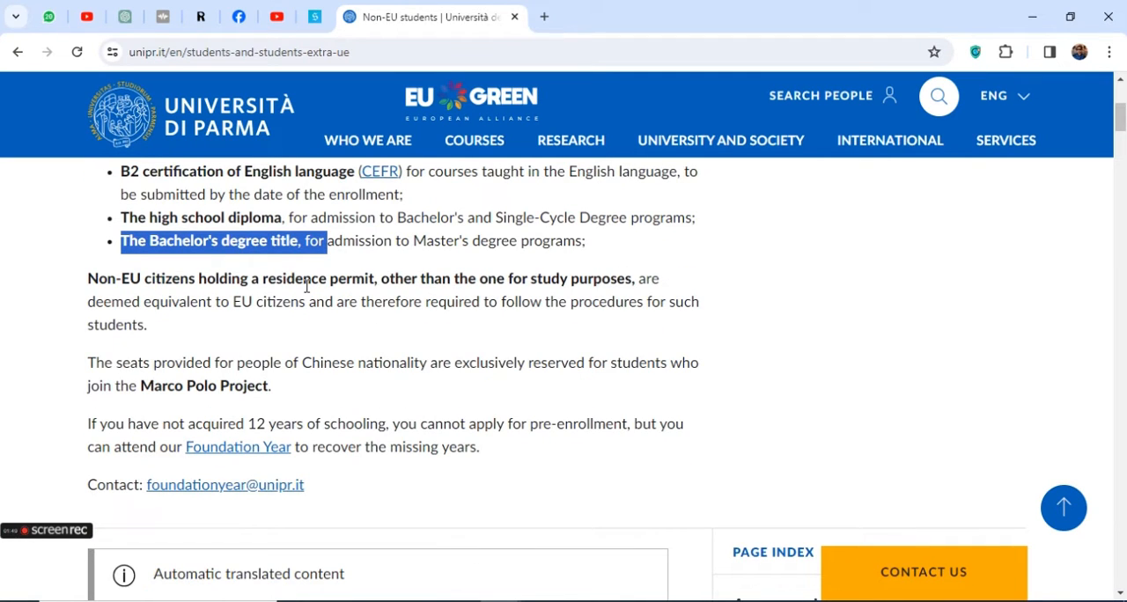
left_click_drag(264, 278, 365, 280)
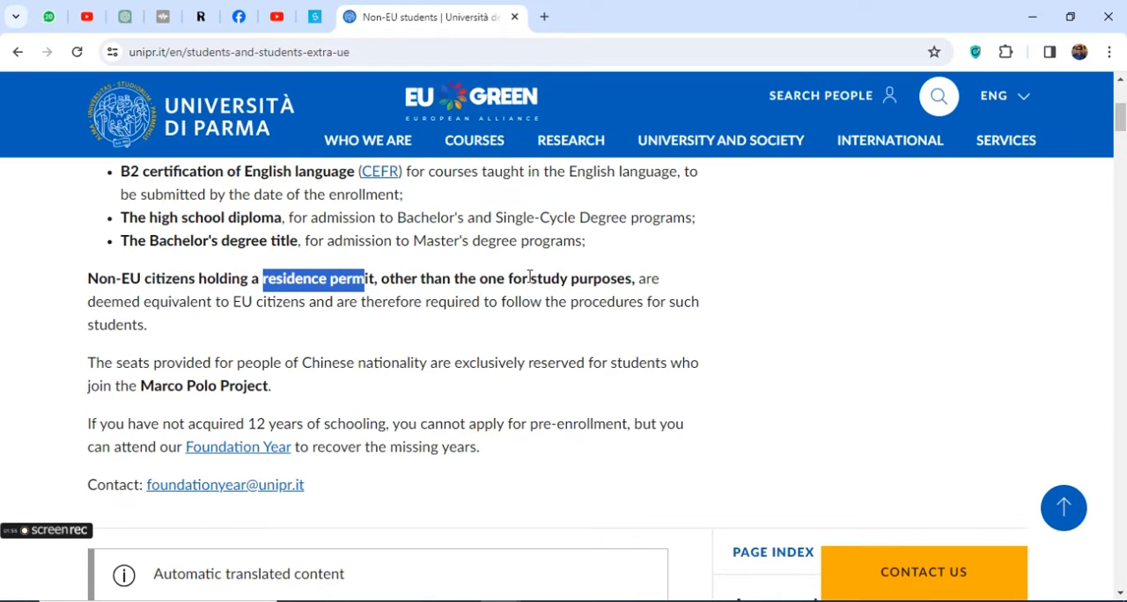
left_click_drag(529, 278, 603, 281)
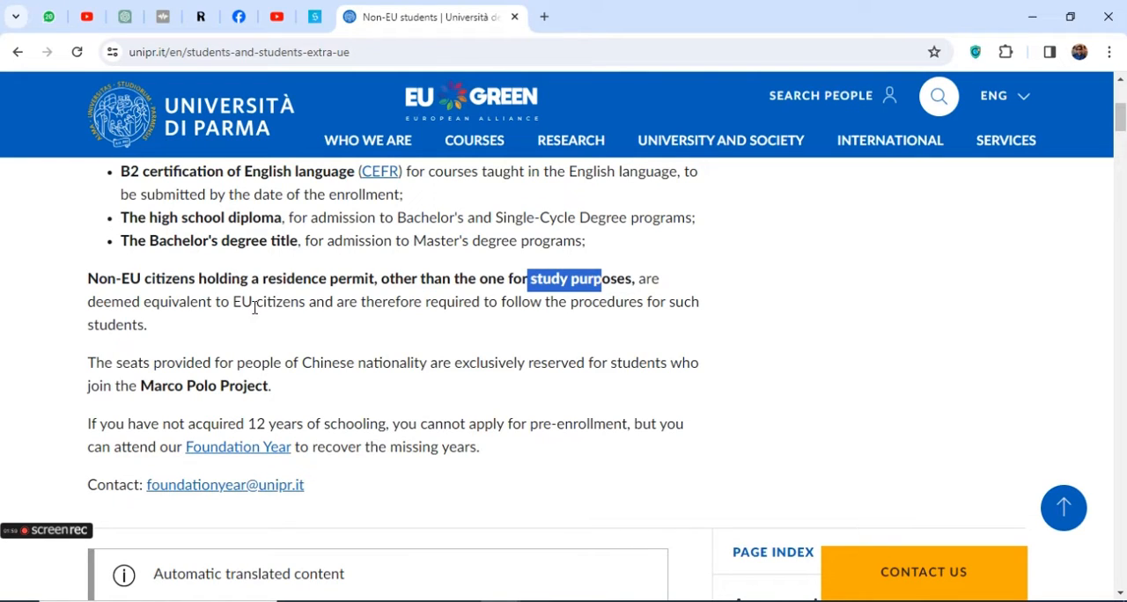
left_click_drag(234, 303, 306, 303)
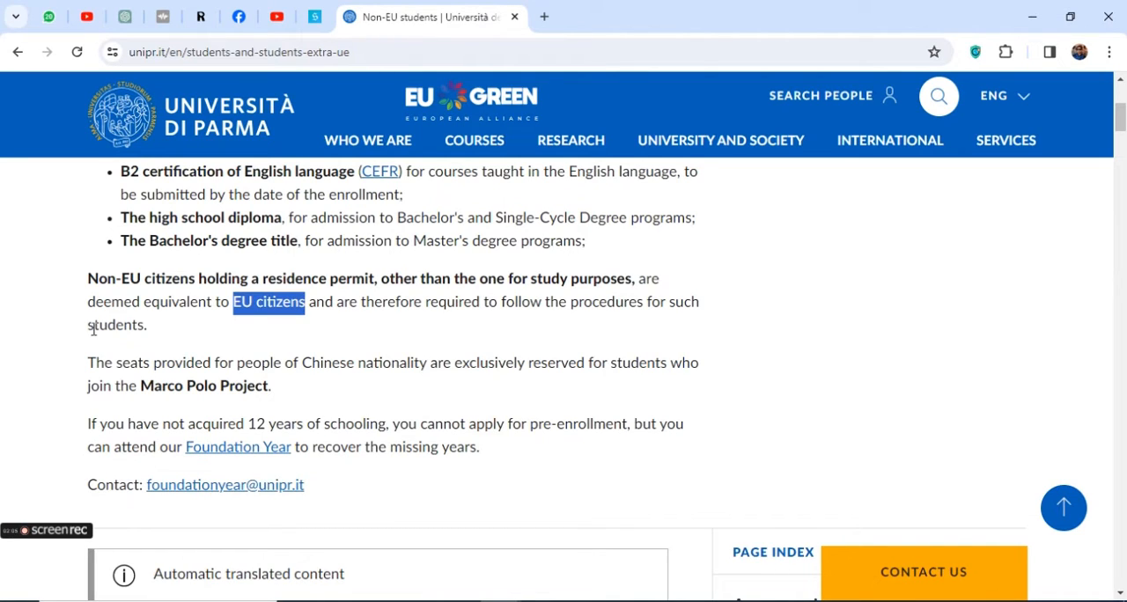
left_click_drag(93, 330, 192, 340)
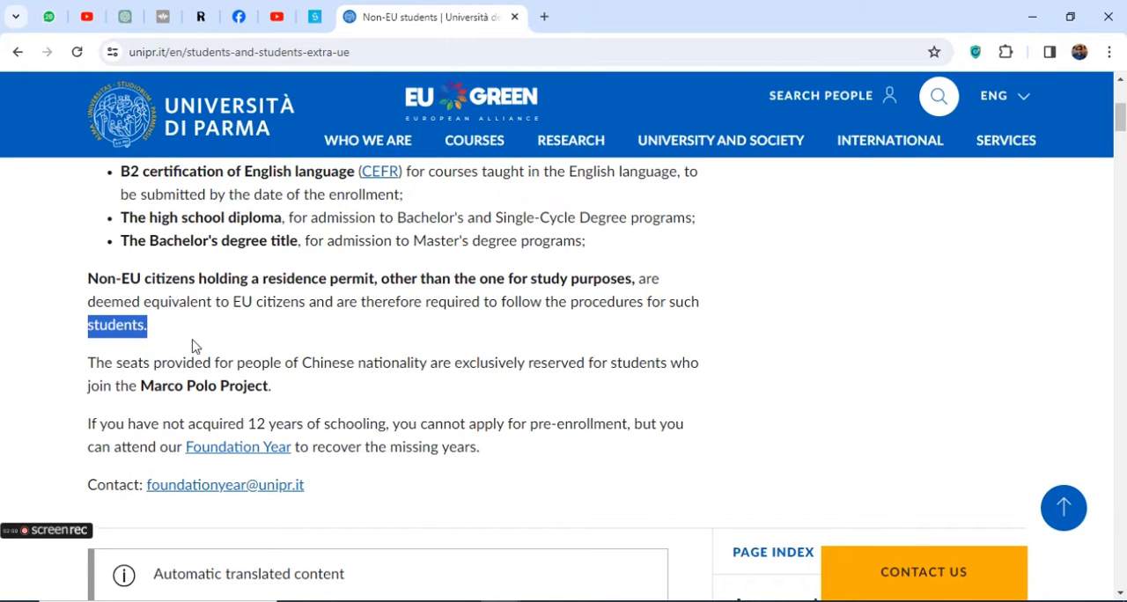
Skim the Non-EU students page as far as the ESSE3 registration section and return to its beginning
scroll(193, 345, "down", 1)
scroll(344, 367, "down", 1)
scroll(343, 366, "down", 5)
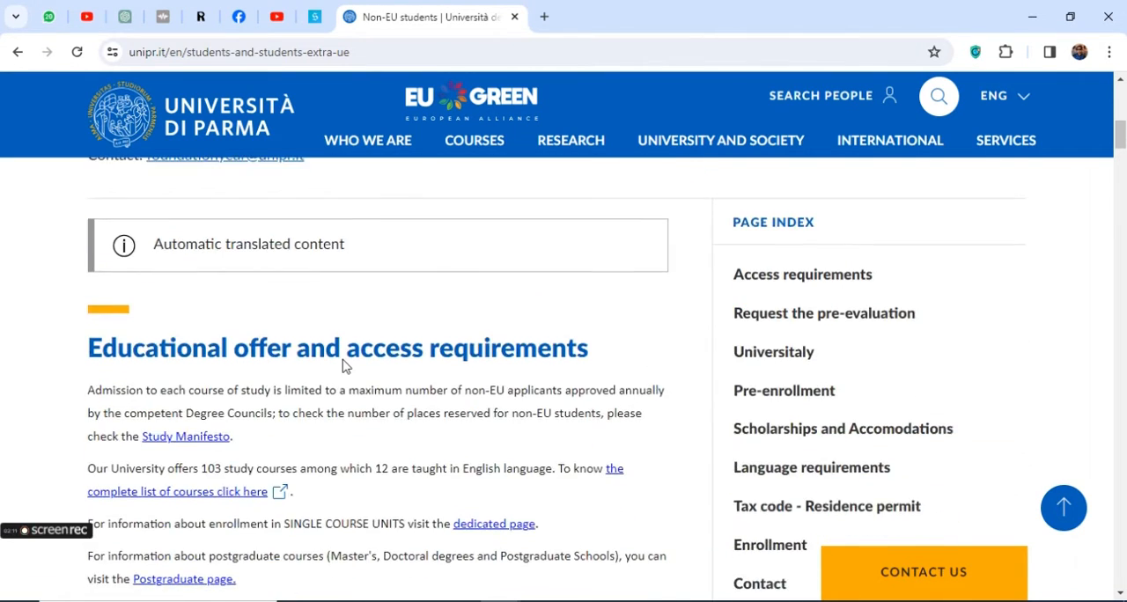
scroll(345, 360, "down", 5)
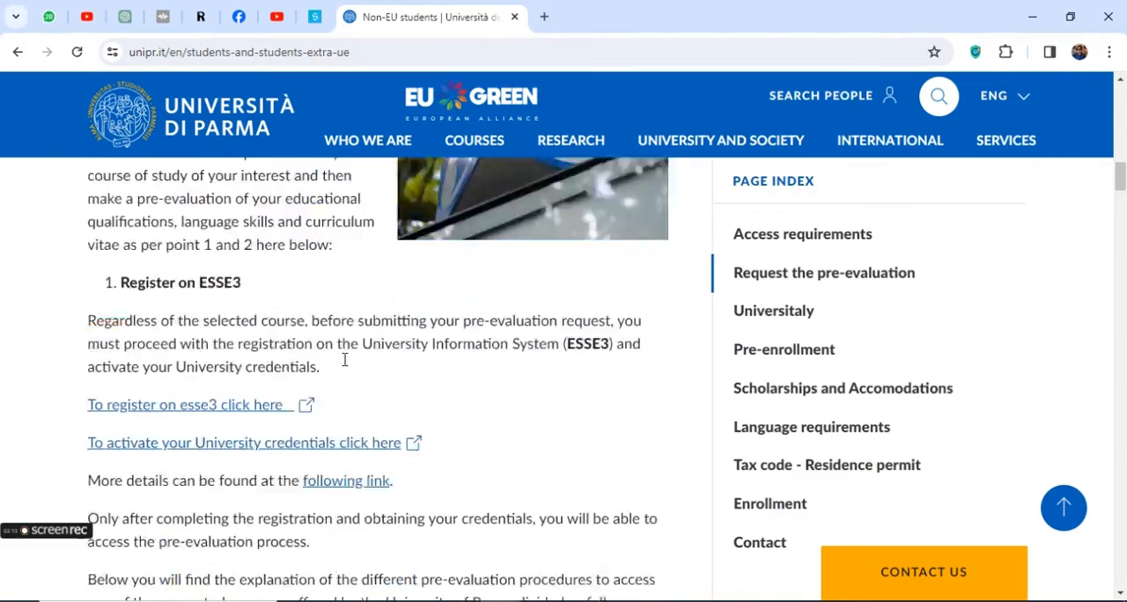
scroll(347, 367, "up", 2)
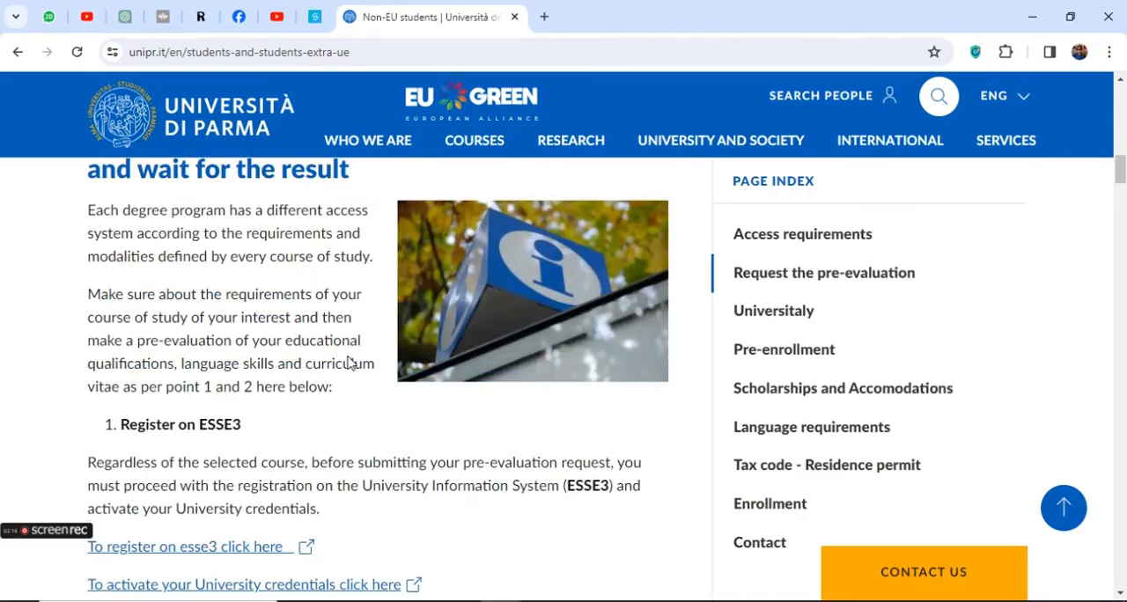
scroll(349, 363, "up", 10)
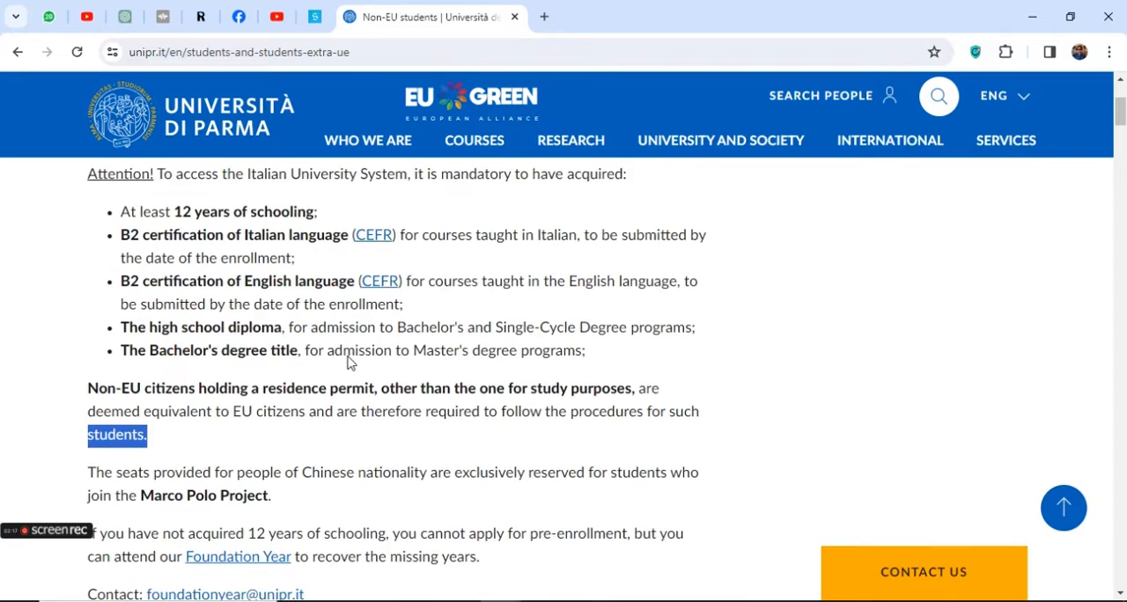
scroll(349, 356, "down", 1)
scroll(349, 356, "up", 1)
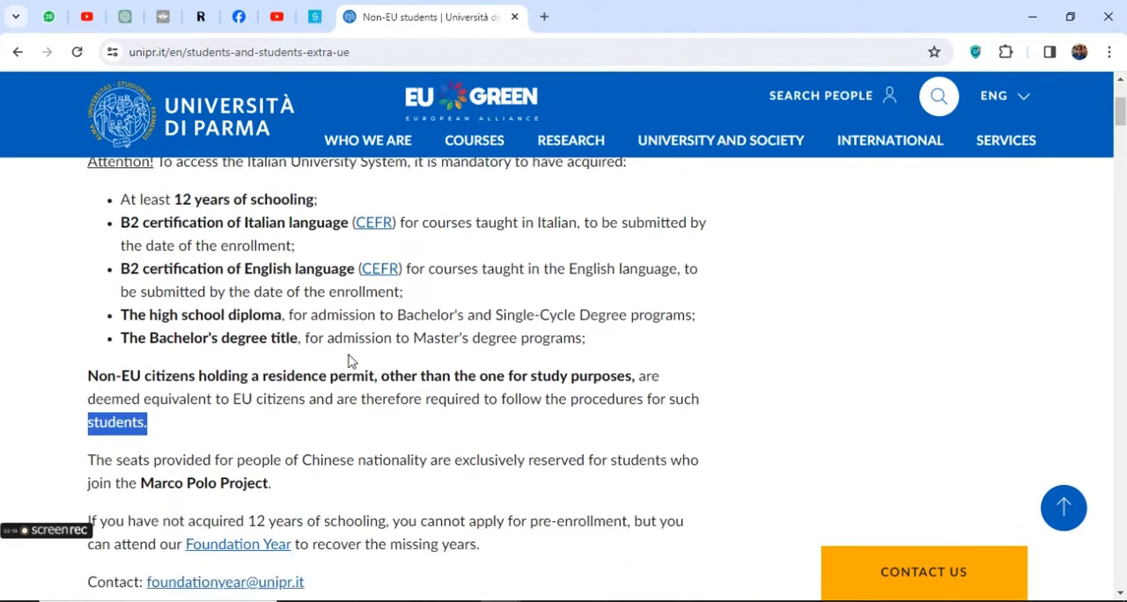
scroll(349, 355, "up", 2)
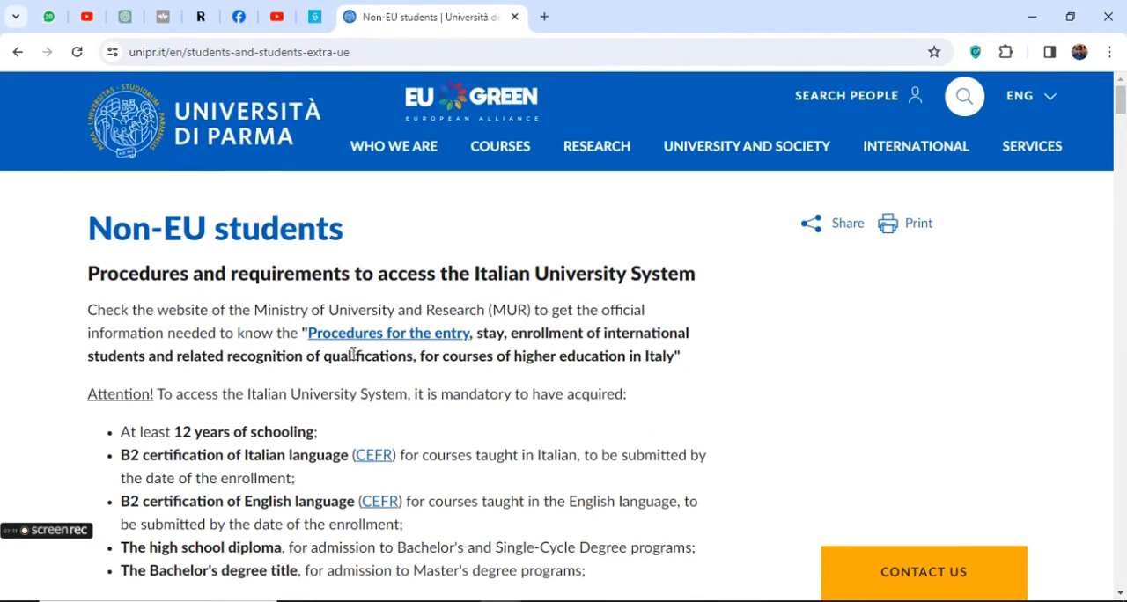
Review the educational offer and access requirements section and continue to the Register on ESSE3 instructions
scroll(365, 394, "down", 2)
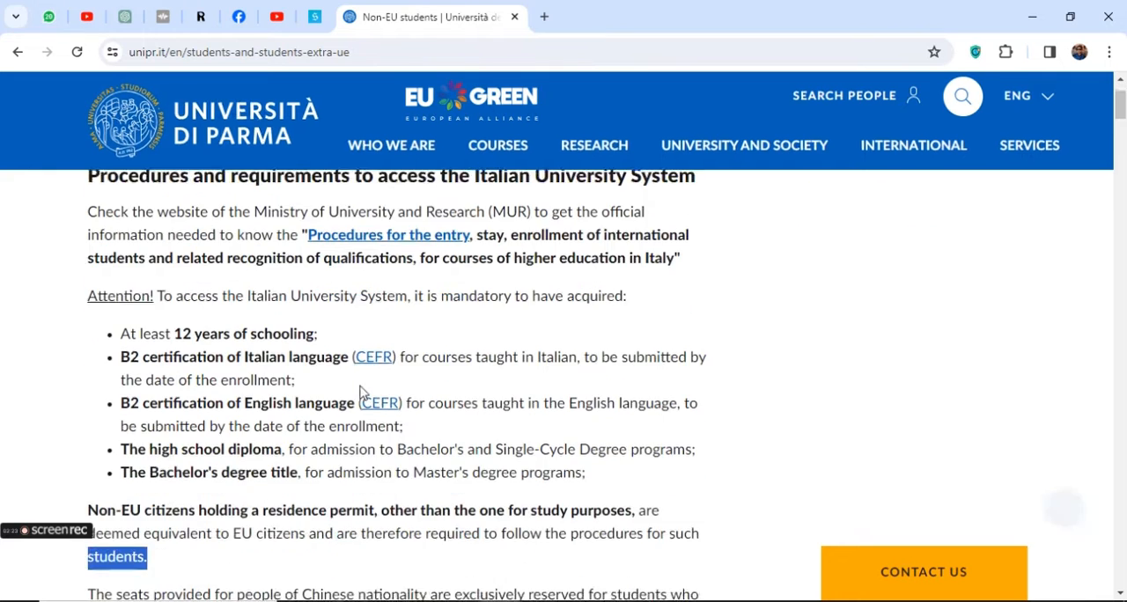
scroll(361, 388, "down", 1)
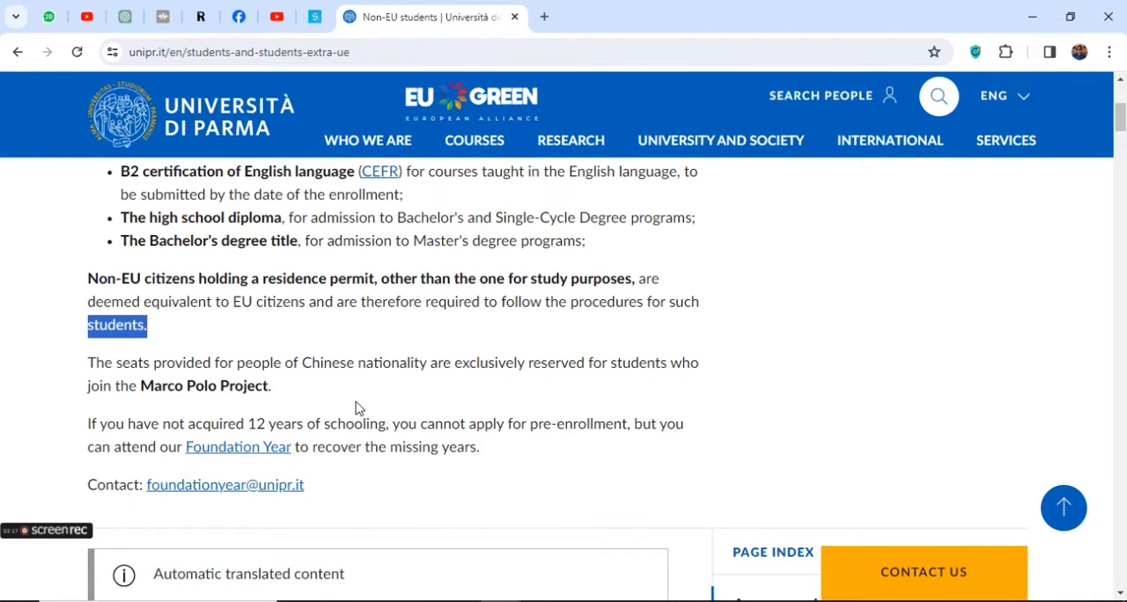
scroll(356, 407, "down", 4)
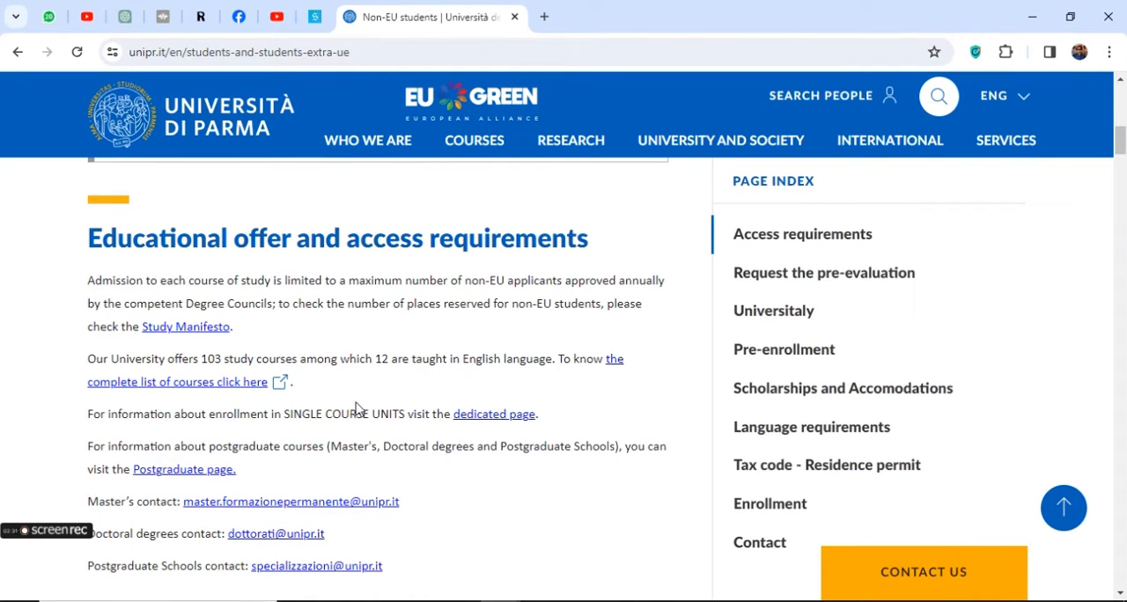
scroll(356, 408, "down", 4)
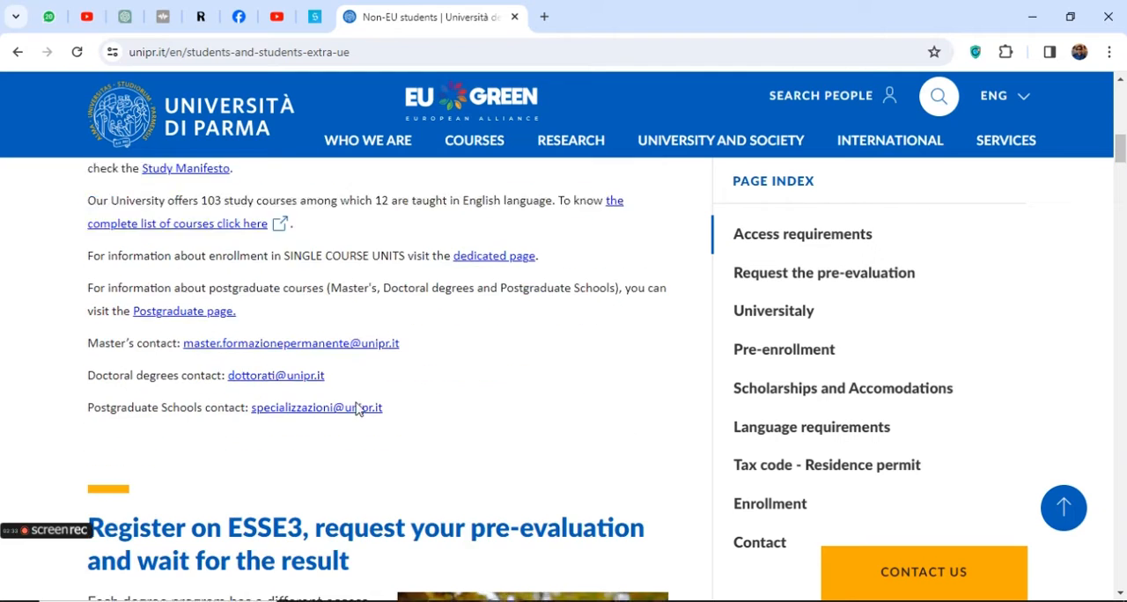
scroll(357, 402, "down", 2)
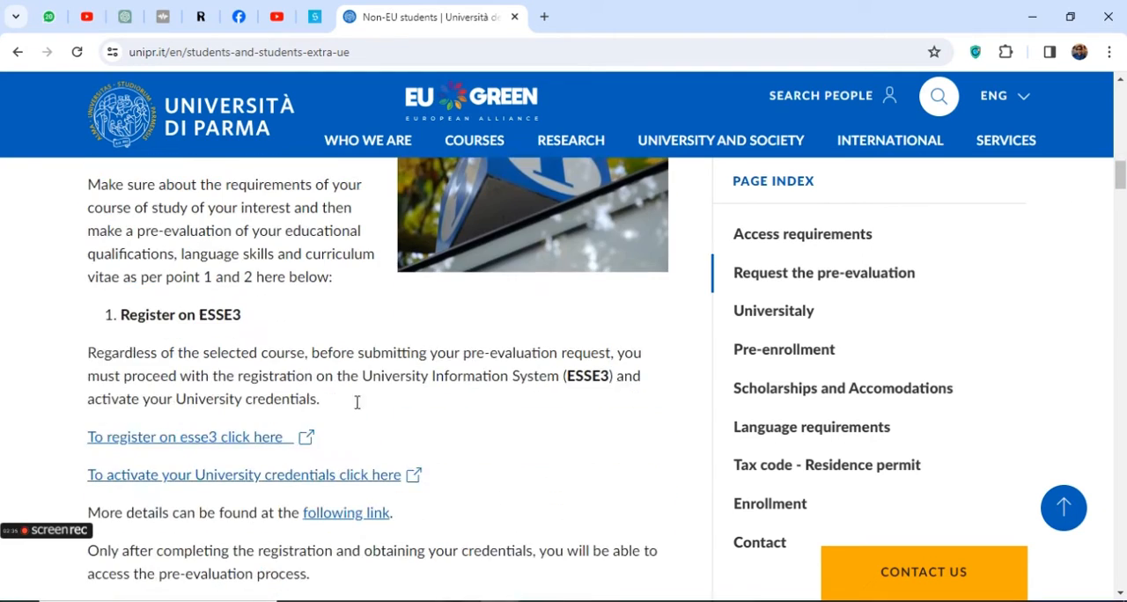
Review the Non-EU students page again, from the mandatory entry requirements through the educational offer to the pre-evaluation section
scroll(357, 407, "up", 1)
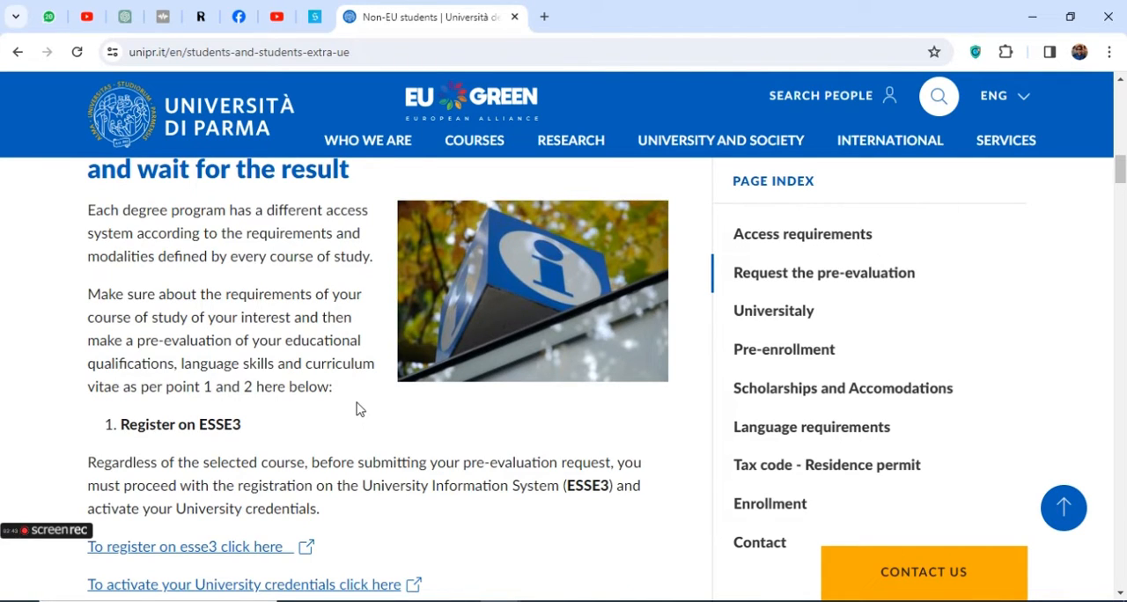
scroll(356, 408, "up", 4)
scroll(357, 408, "up", 1)
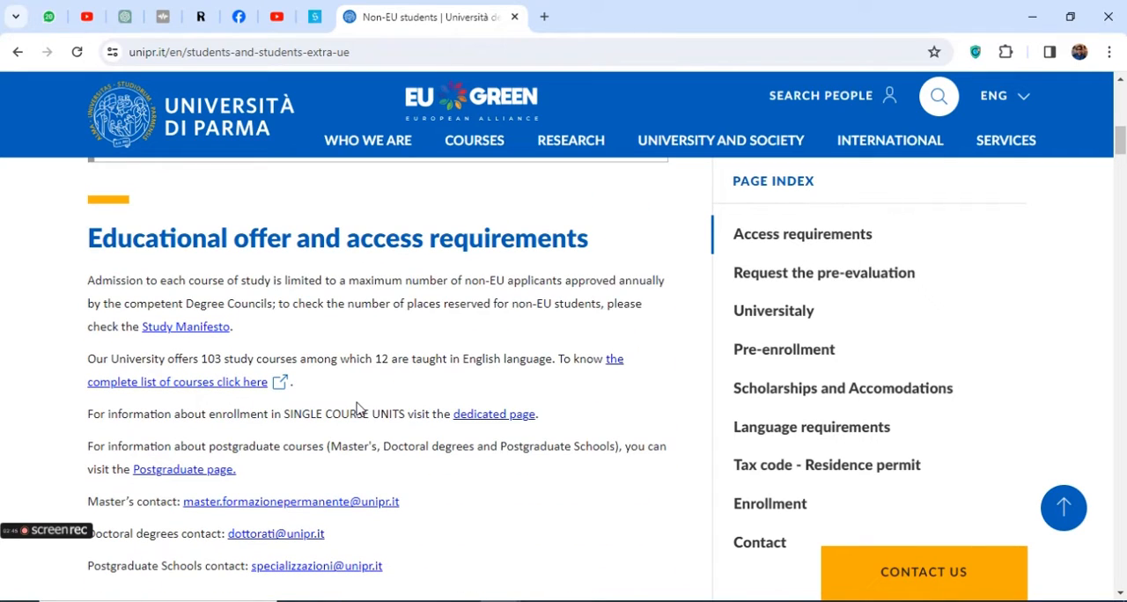
scroll(357, 408, "up", 2)
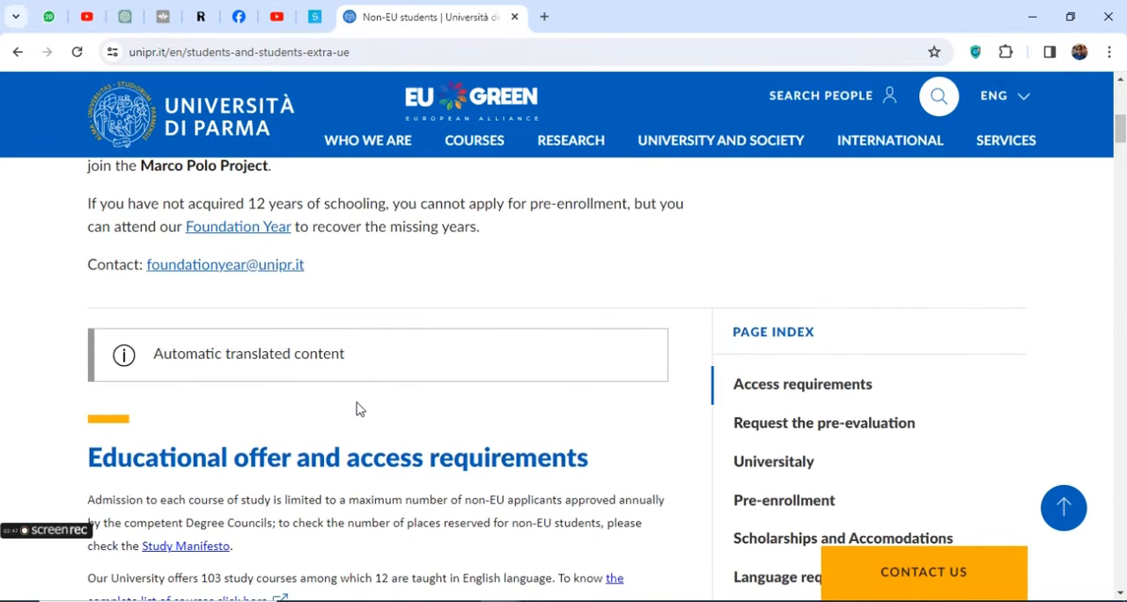
scroll(357, 408, "up", 2)
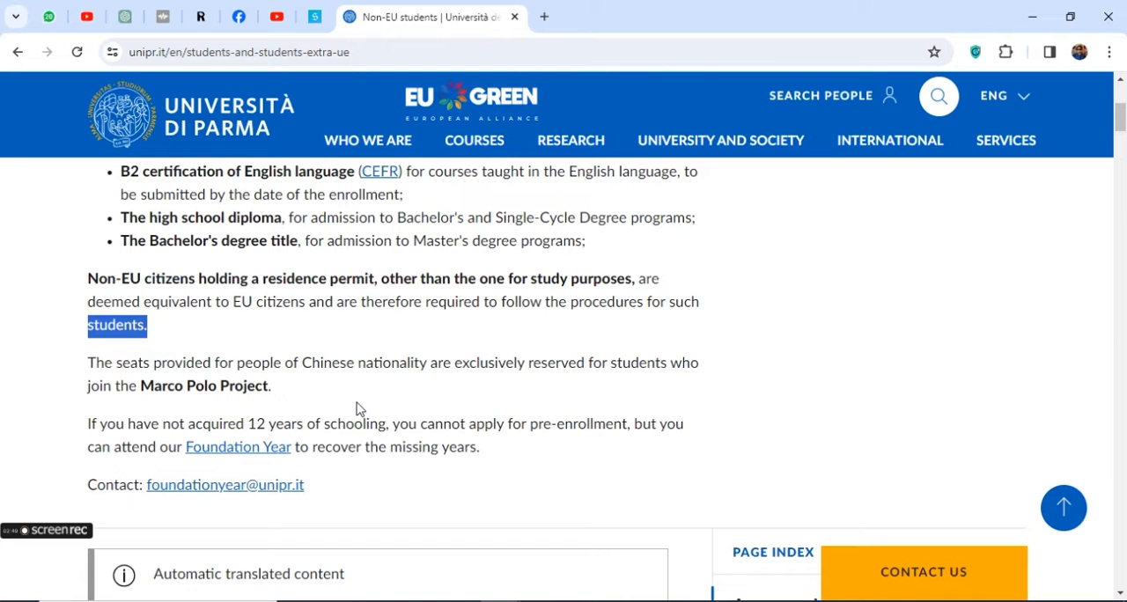
scroll(356, 407, "up", 2)
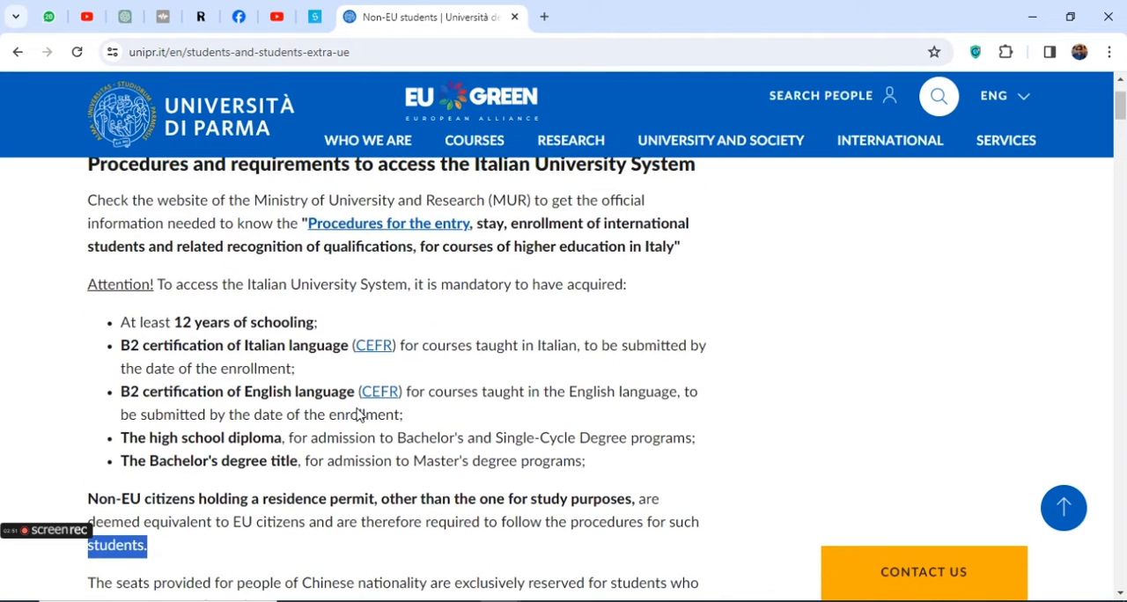
scroll(359, 416, "up", 1)
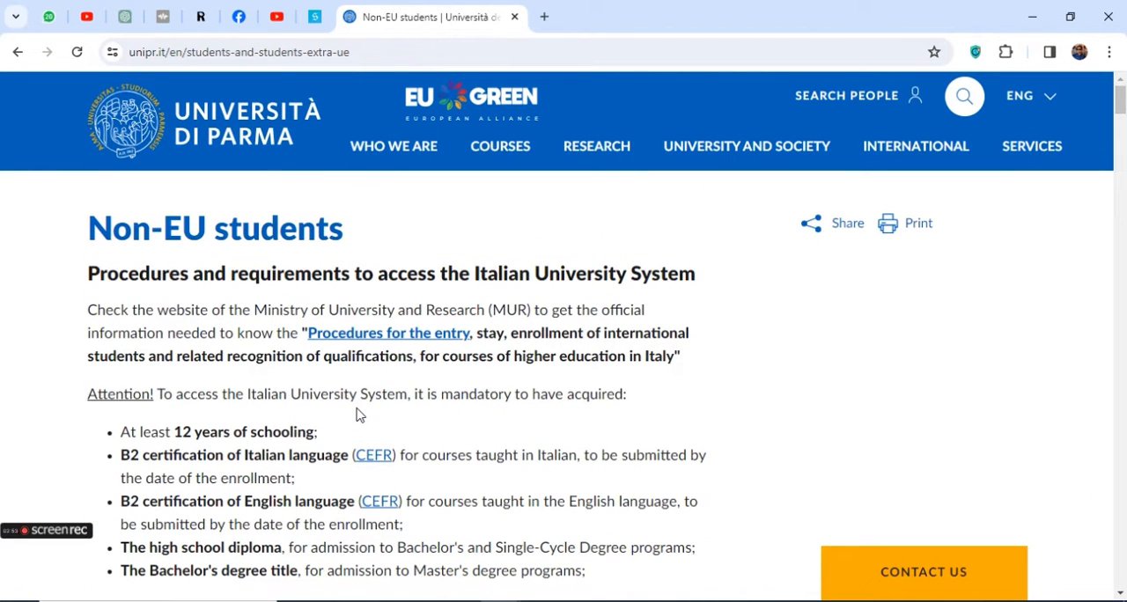
scroll(359, 415, "down", 3)
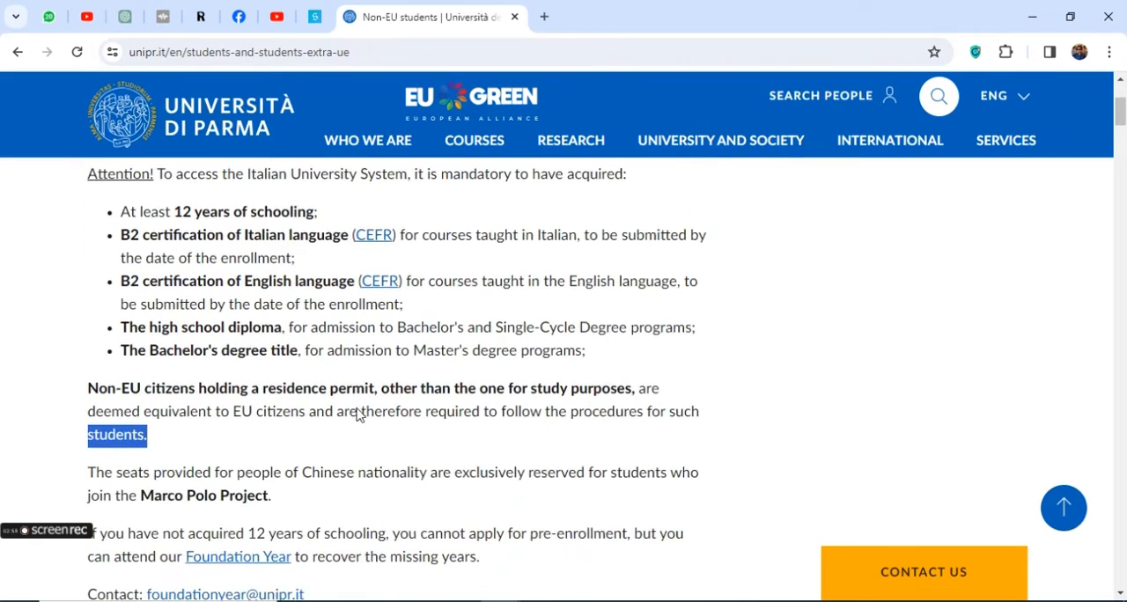
scroll(349, 417, "down", 1)
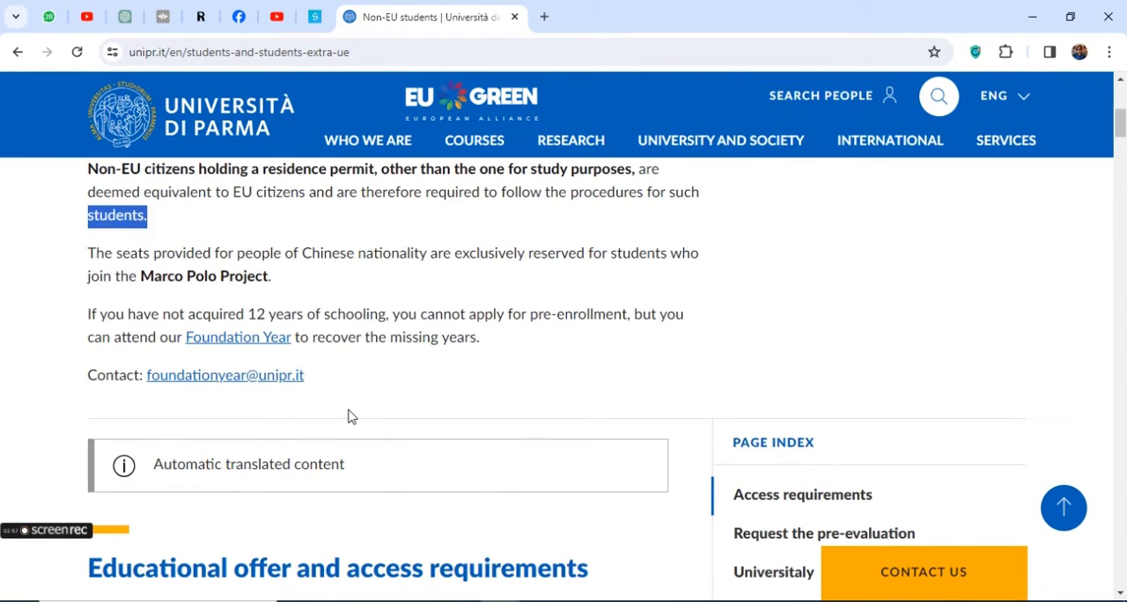
scroll(349, 417, "down", 2)
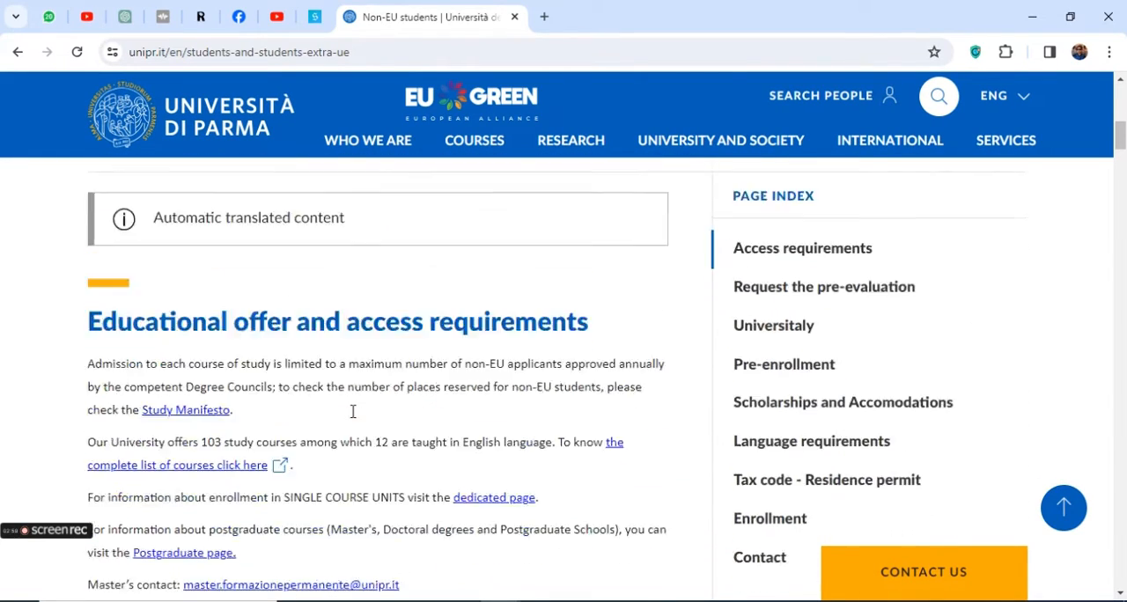
scroll(352, 411, "down", 7)
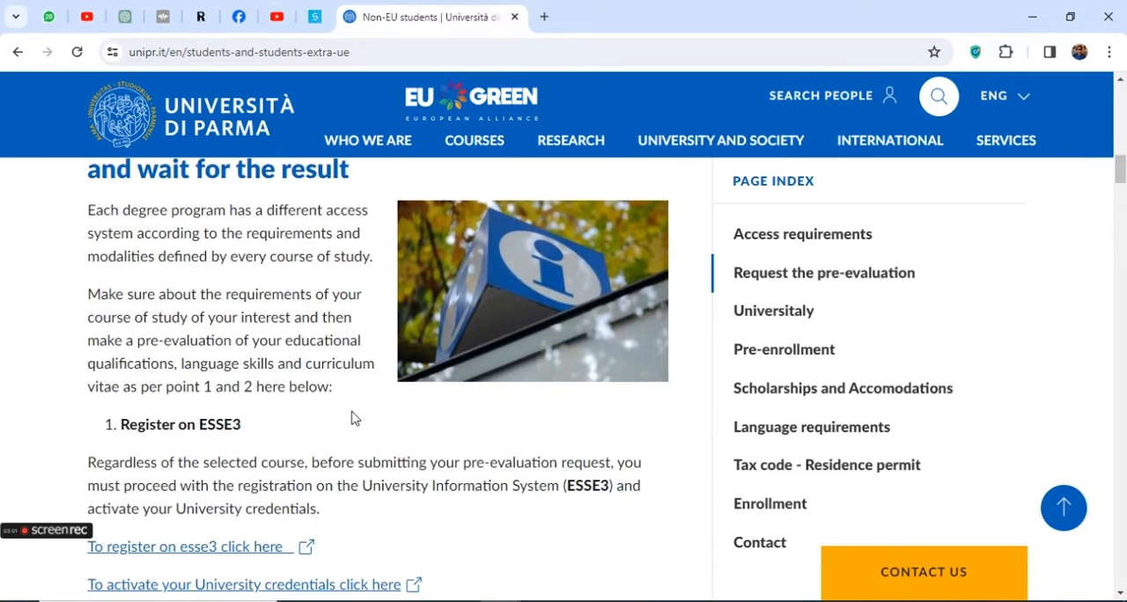
Highlight the ESSE3 registration link under "Register on ESSE3" and open the new user registration page
scroll(352, 419, "down", 1)
left_click_drag(78, 436, 343, 428)
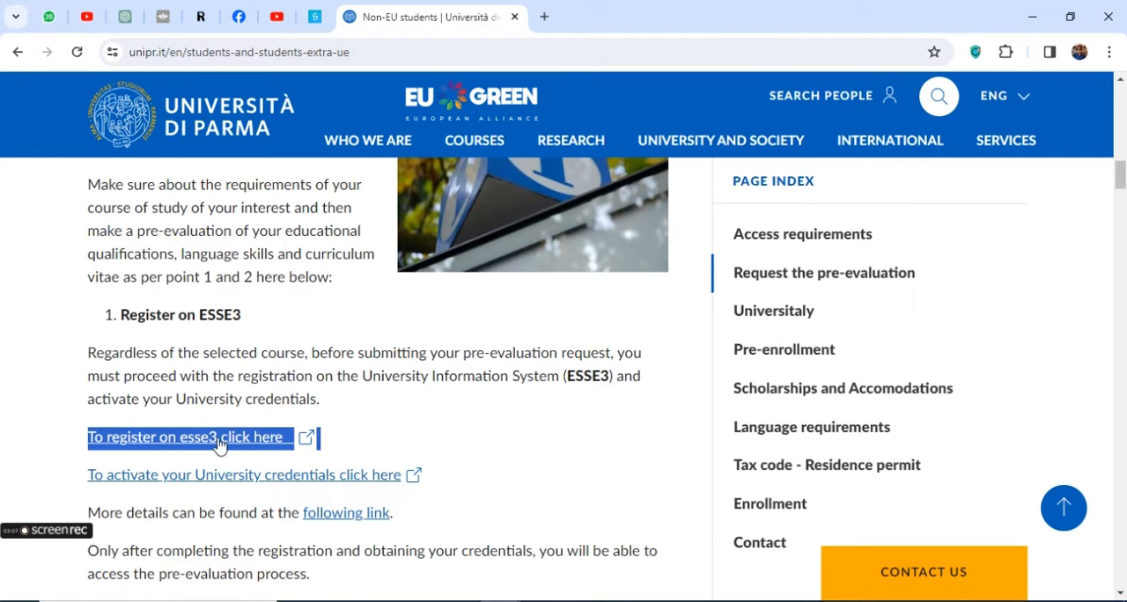
scroll(216, 445, "down", 1)
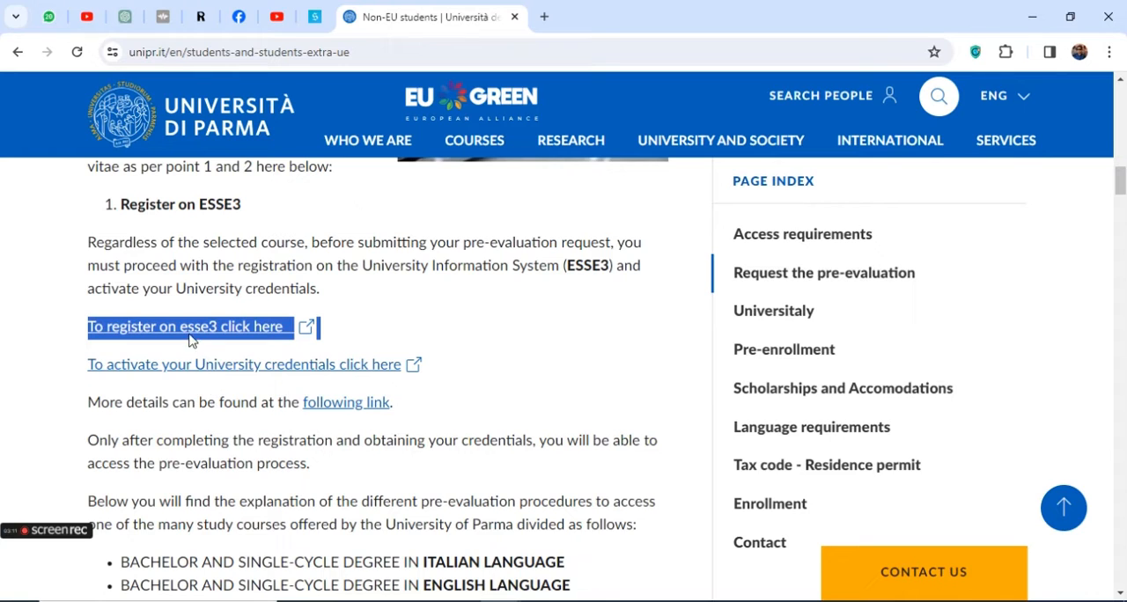
scroll(202, 370, "down", 1)
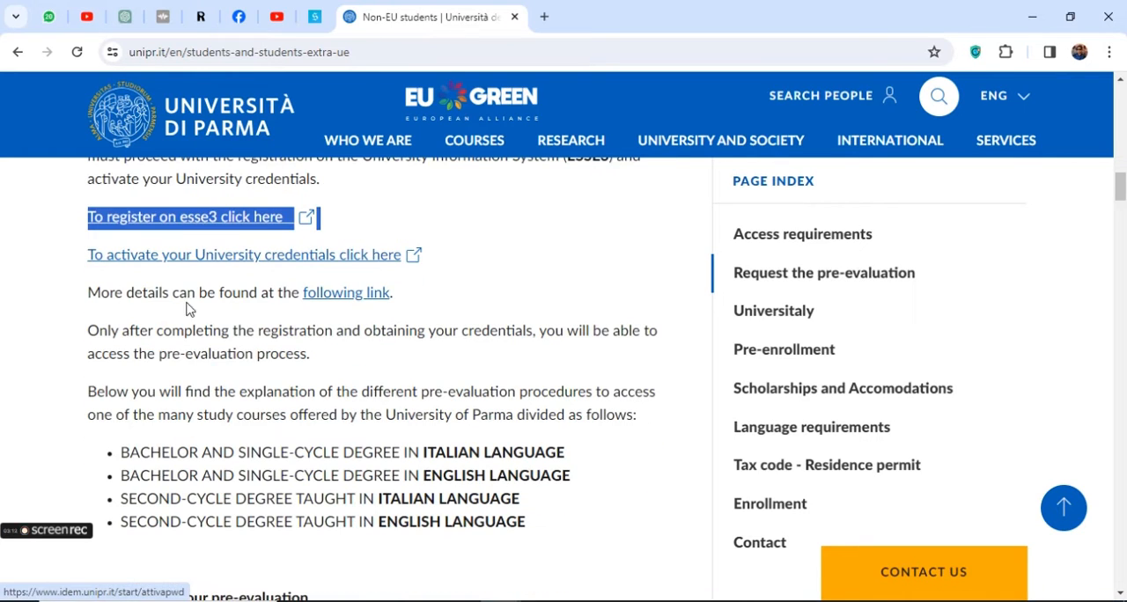
left_click(174, 226)
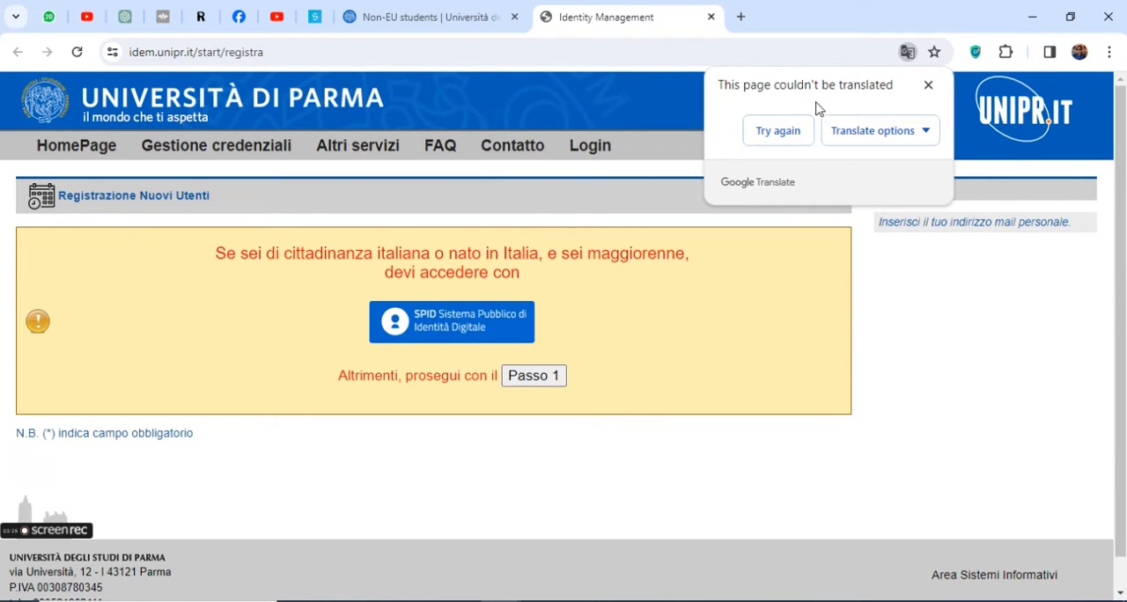
Translate the registration page from Italian to English, set Italian to always be translated, and dismiss the translation prompt
left_click(875, 135)
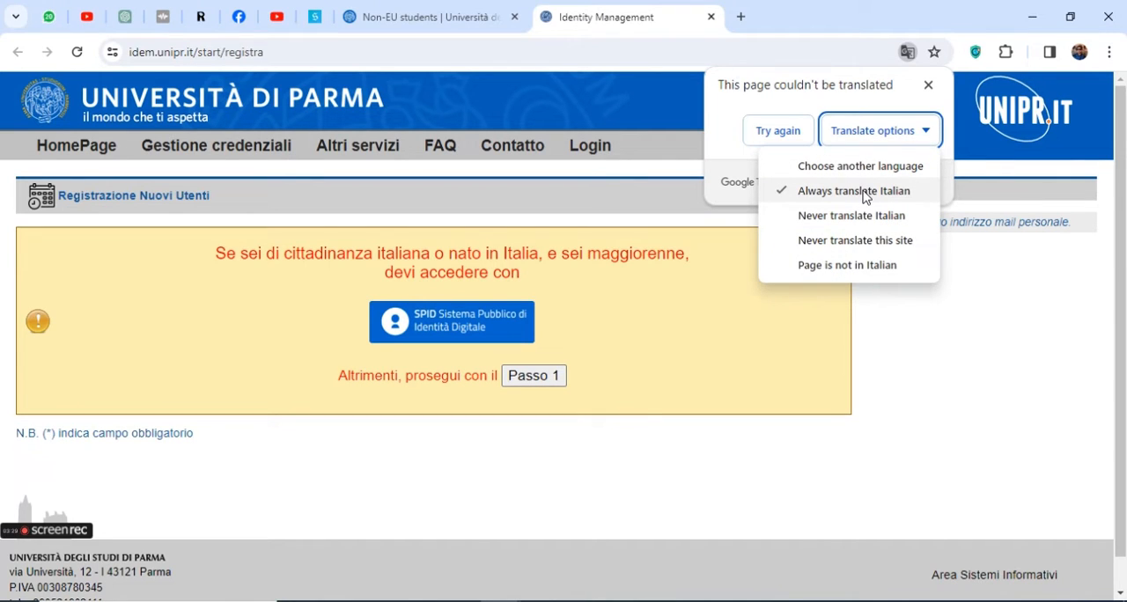
left_click(865, 198)
left_click(775, 134)
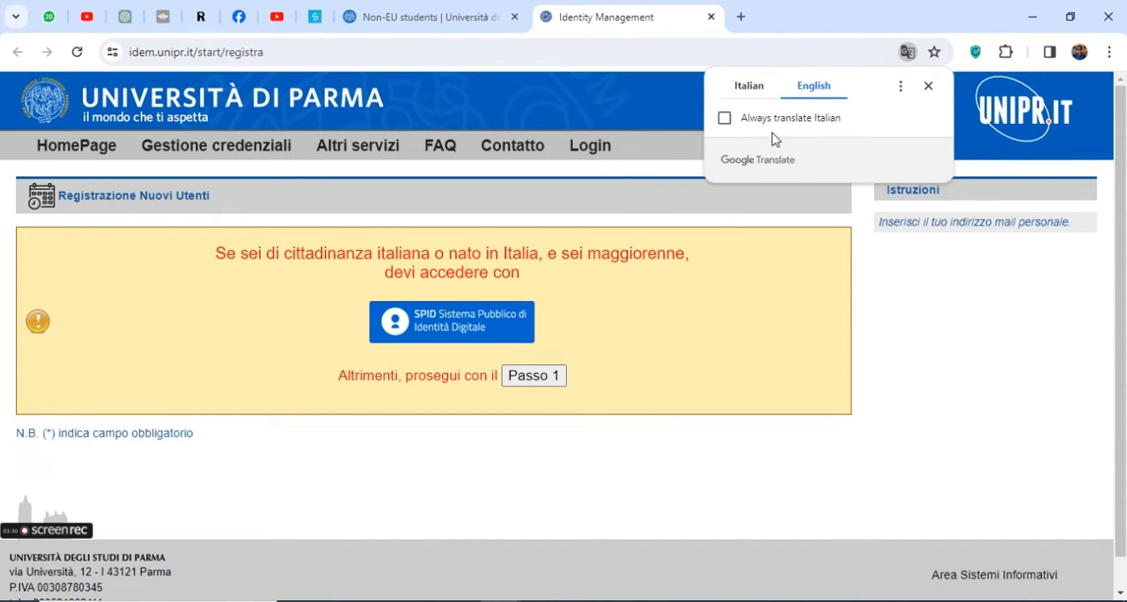
left_click(725, 118)
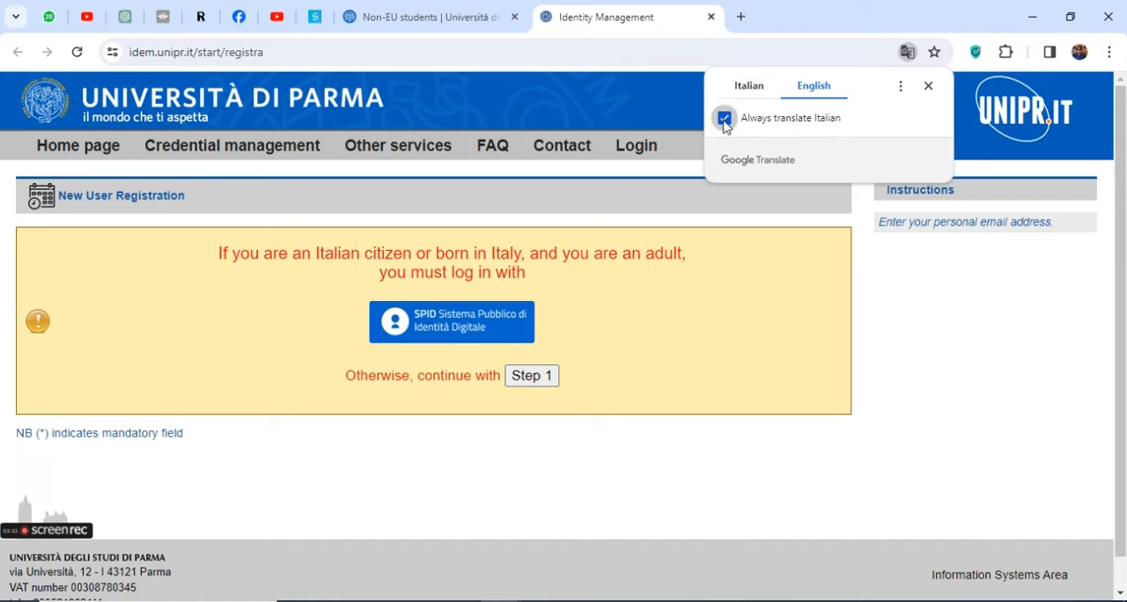
left_click(927, 87)
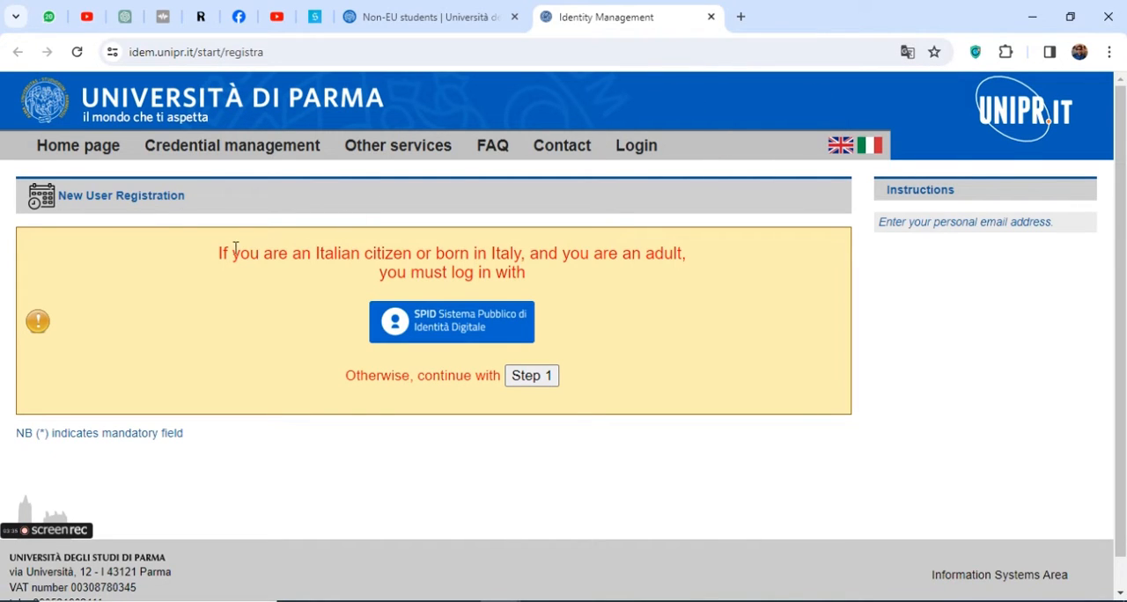
Highlight the SPID login notice for Italian citizens and continue to Step 1 of the registration for other applicants
left_click_drag(216, 252, 564, 281)
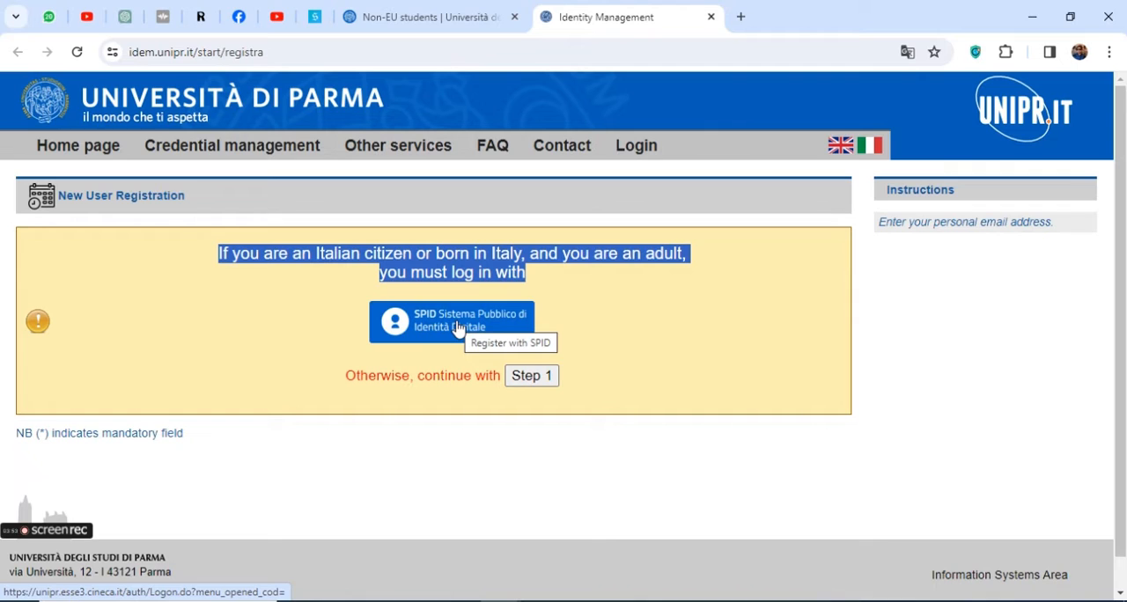
left_click_drag(346, 375, 499, 377)
left_click(533, 381)
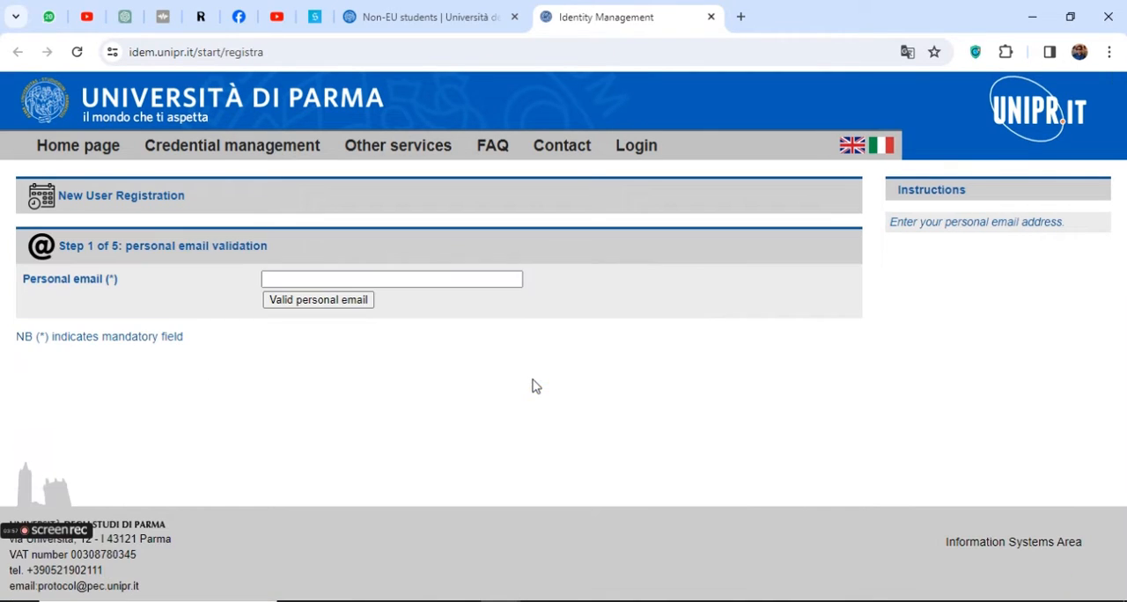
Enter the applicant's personal e-mail address and submit it for validation
left_click(443, 281)
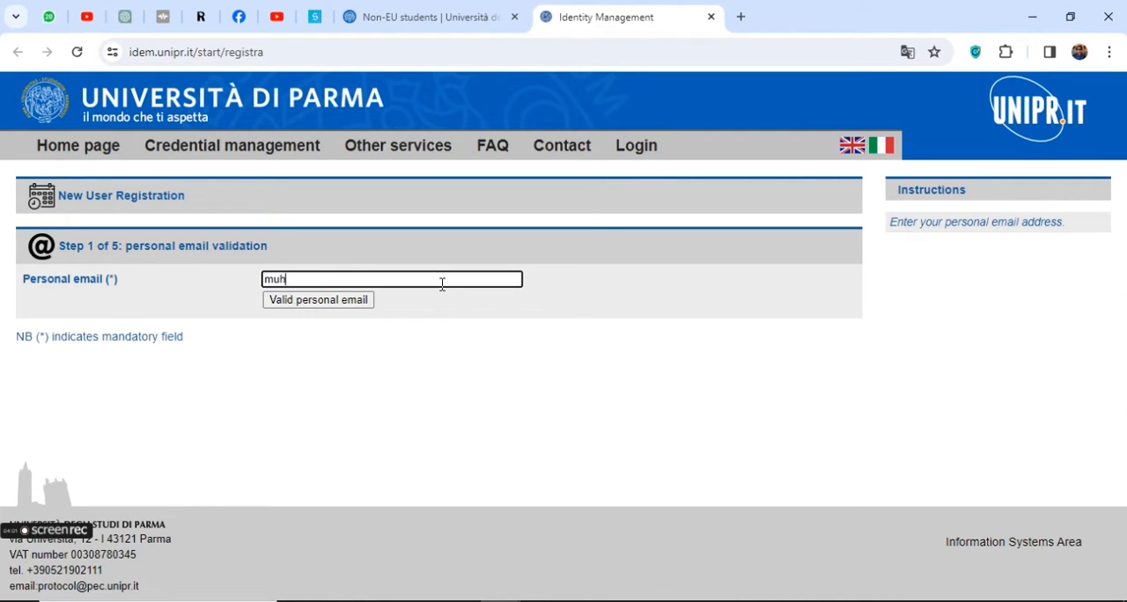
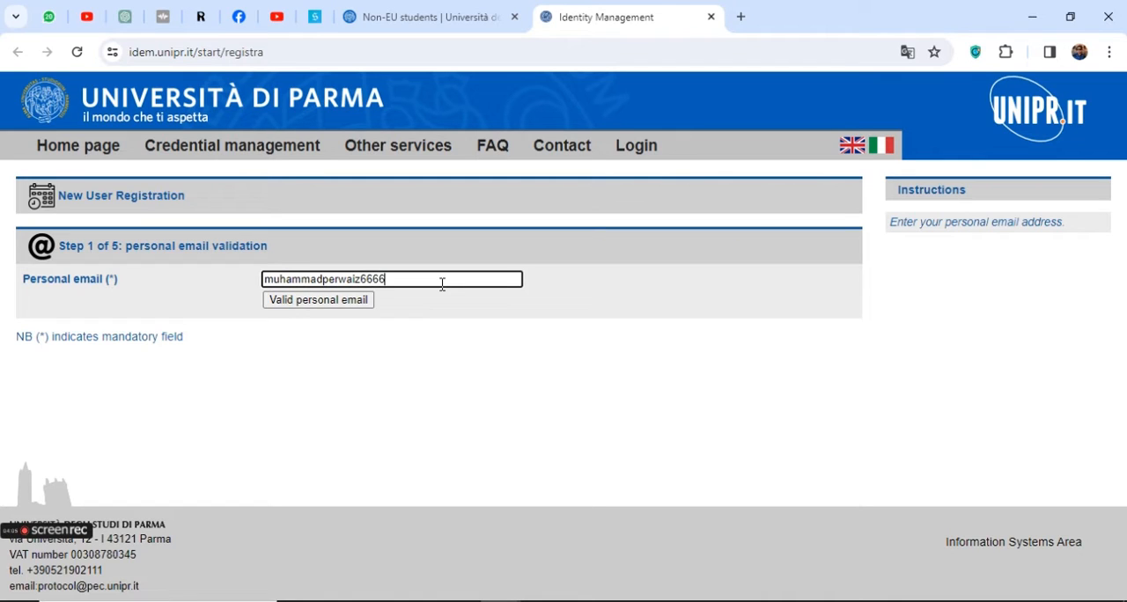
left_click(331, 300)
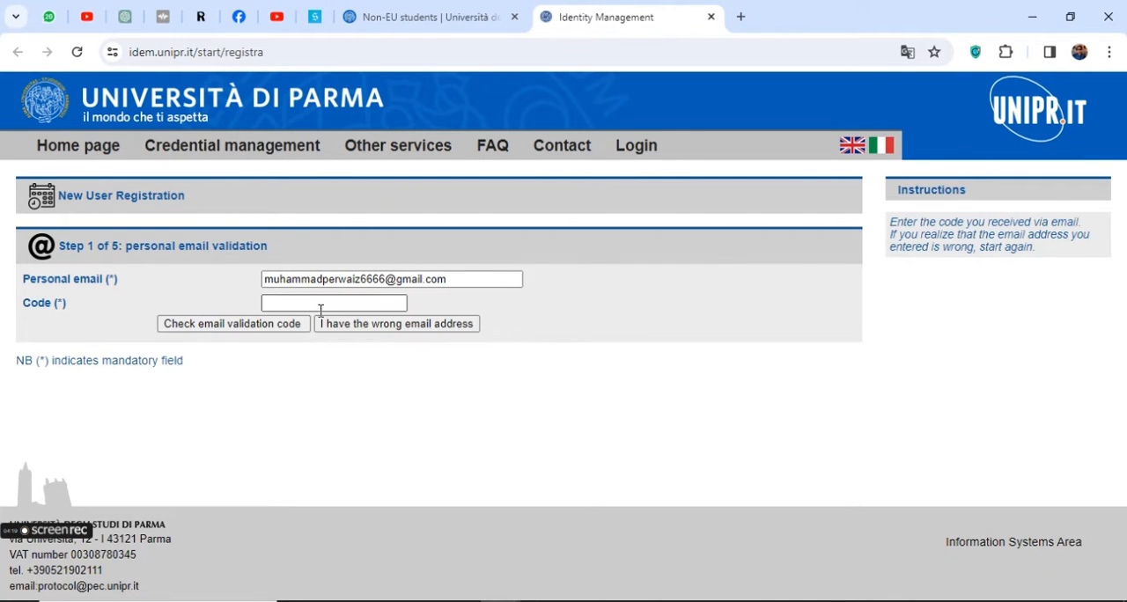
Read the code instructions, switch to the applicant's Gmail inbox in a new tab, and open the Università di Parma validation code message
left_click_drag(24, 300, 85, 303)
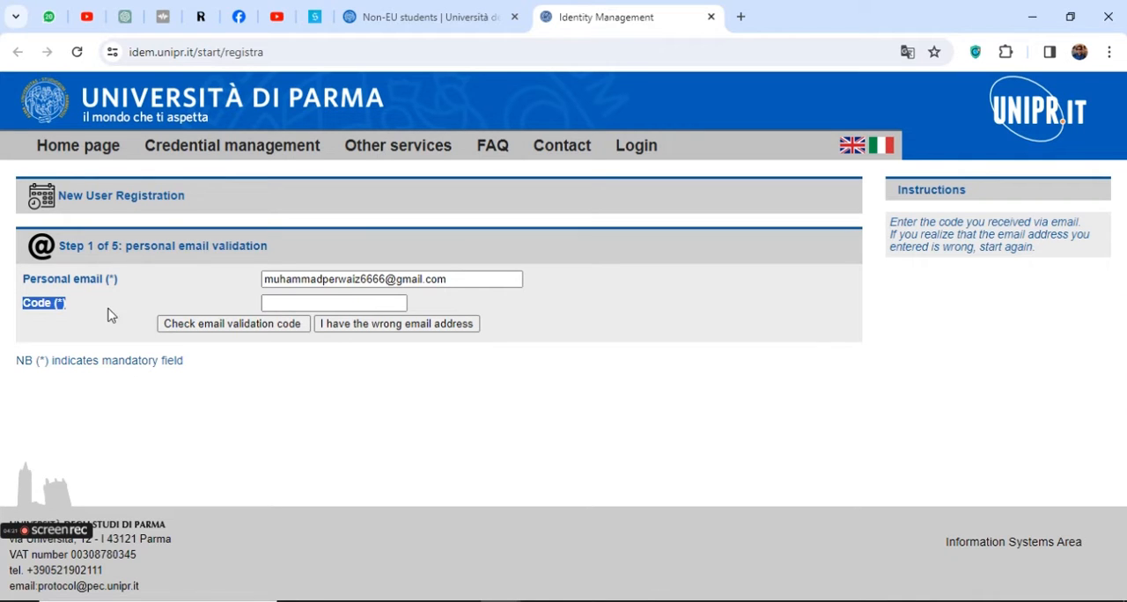
left_click_drag(894, 221, 1038, 242)
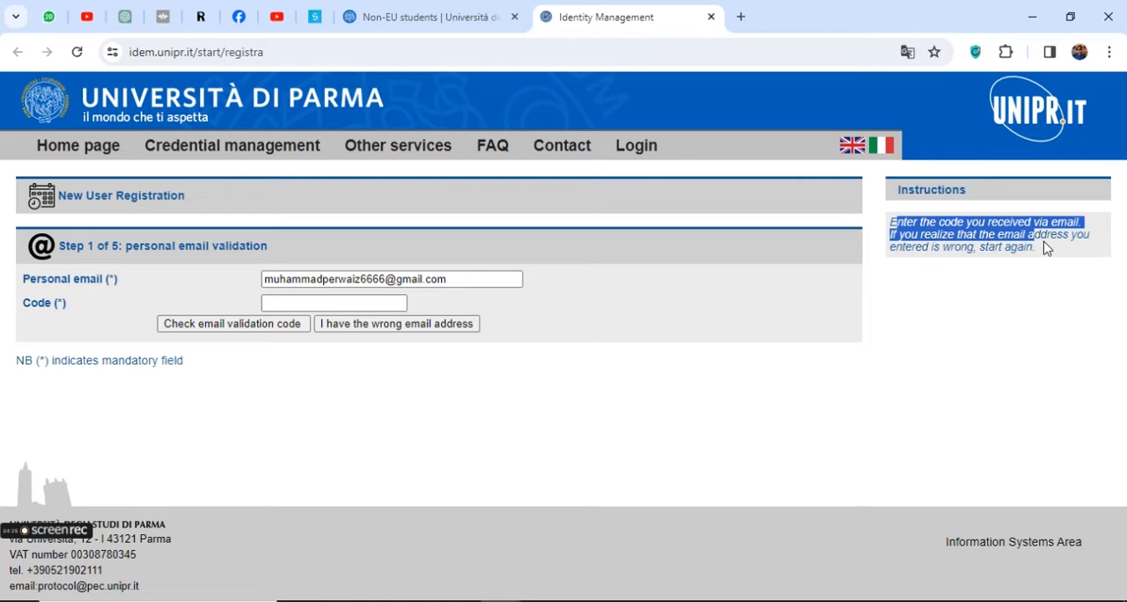
left_click(740, 17)
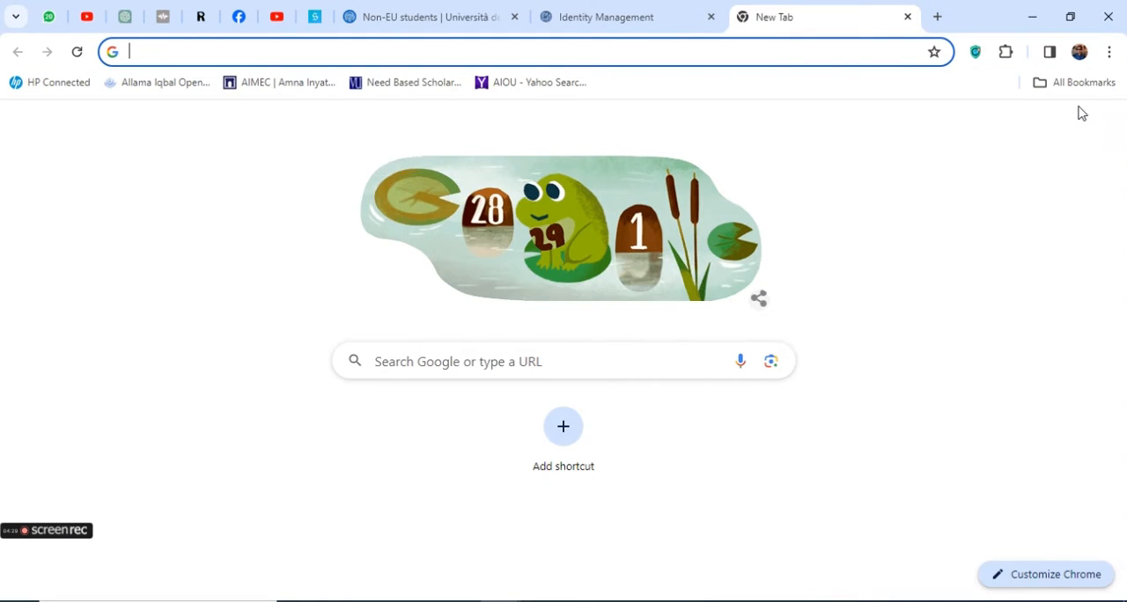
type("globalstudies-masters.eu")
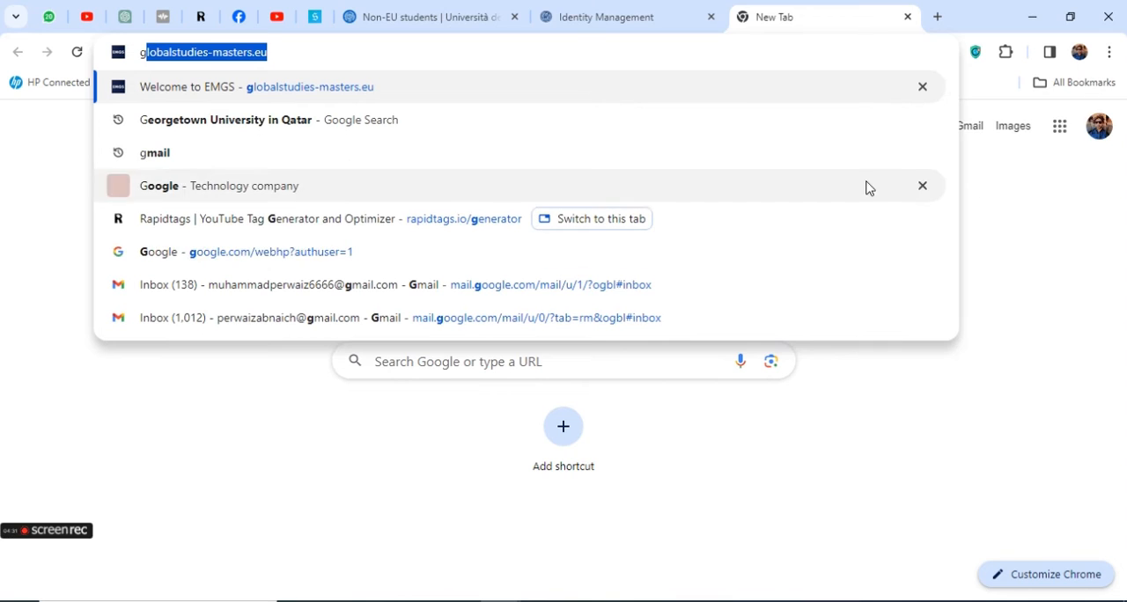
left_click(1095, 130)
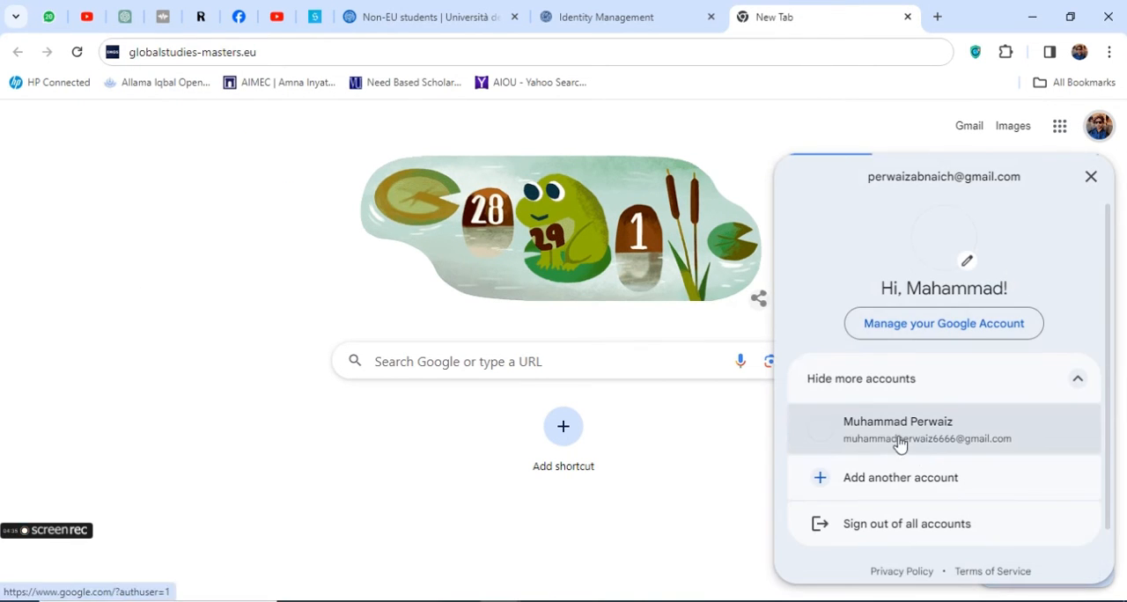
left_click(899, 443)
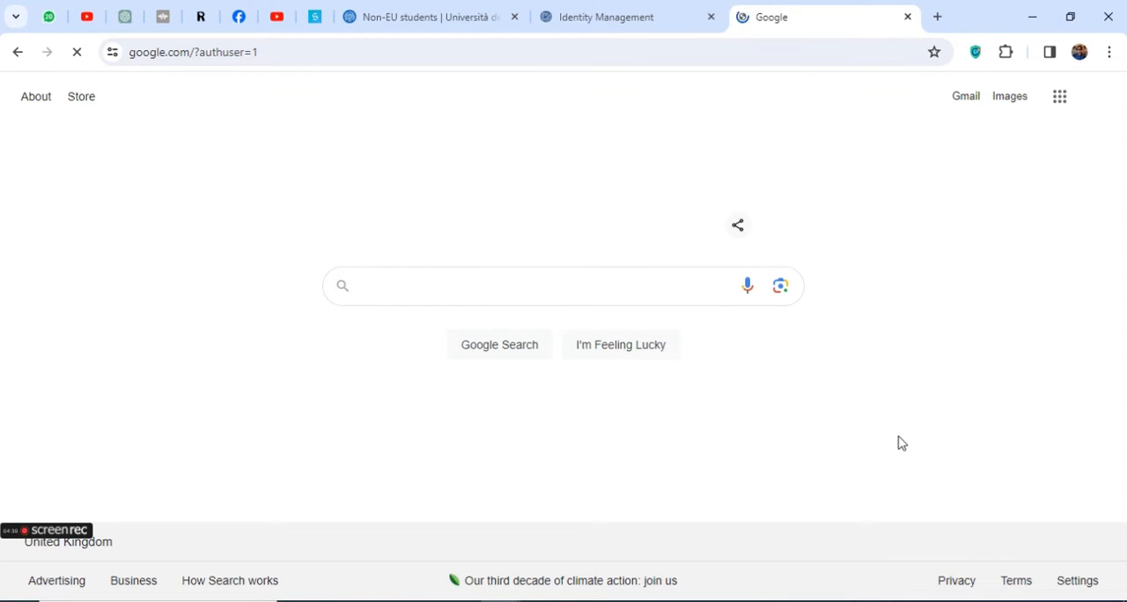
left_click(965, 97)
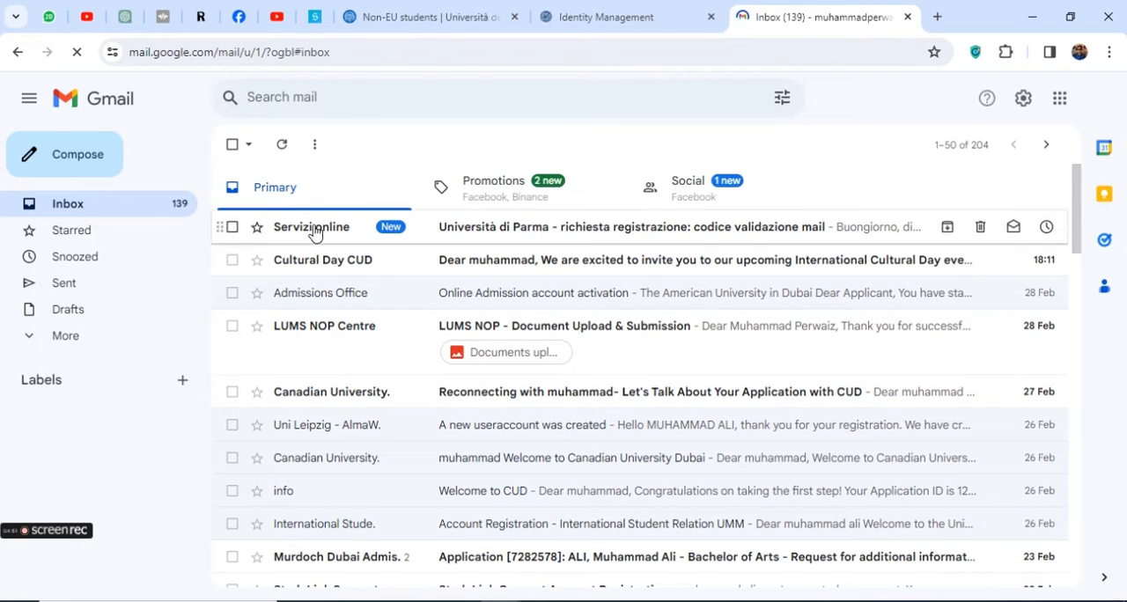
left_click(498, 229)
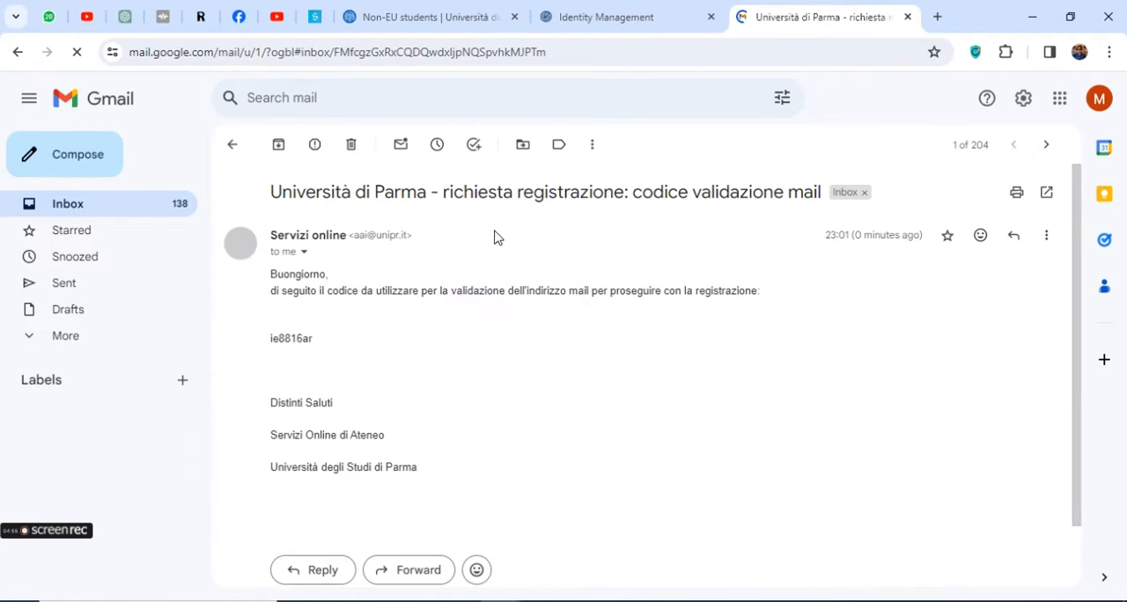
Copy the validation code from the message into the registration form's Code field and verify it to reach Step 2 of 5
double_click(285, 338)
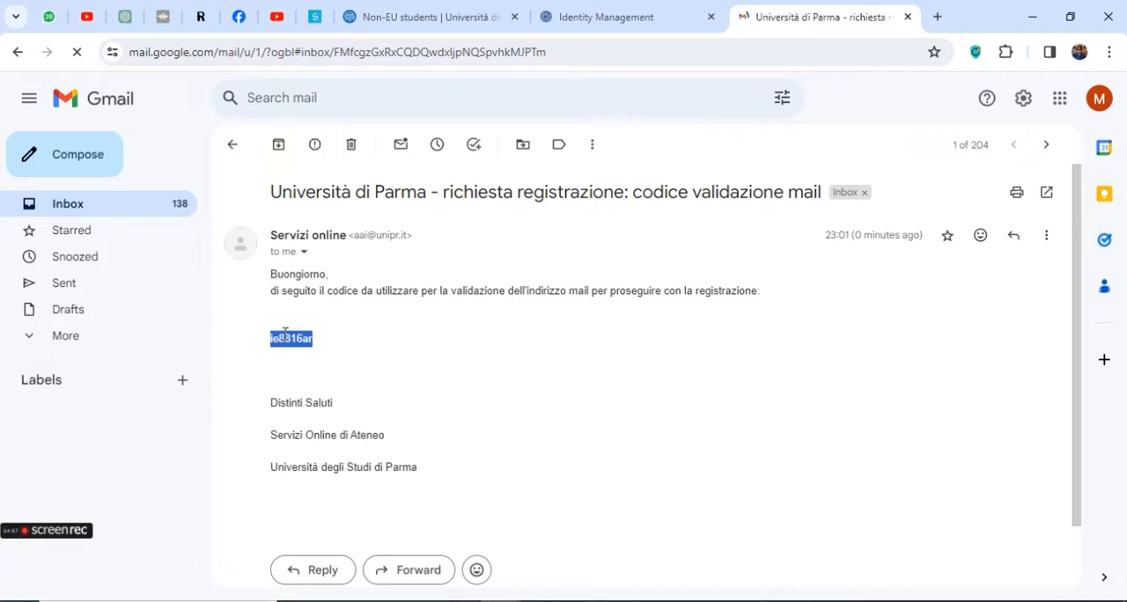
right_click(285, 338)
left_click(325, 360)
left_click(660, 22)
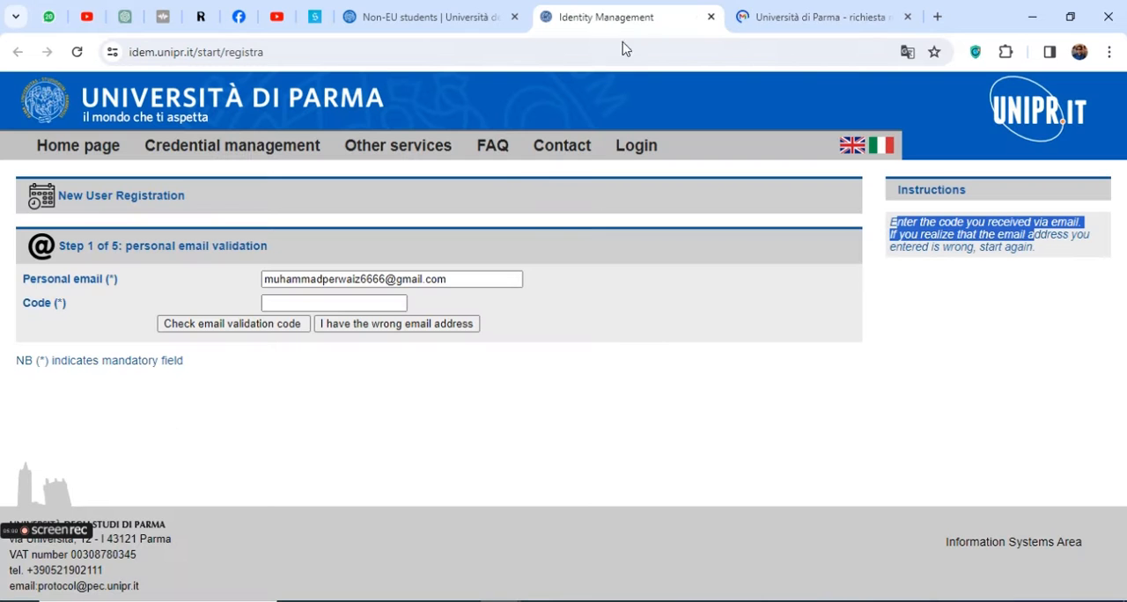
right_click(317, 303)
left_click(379, 459)
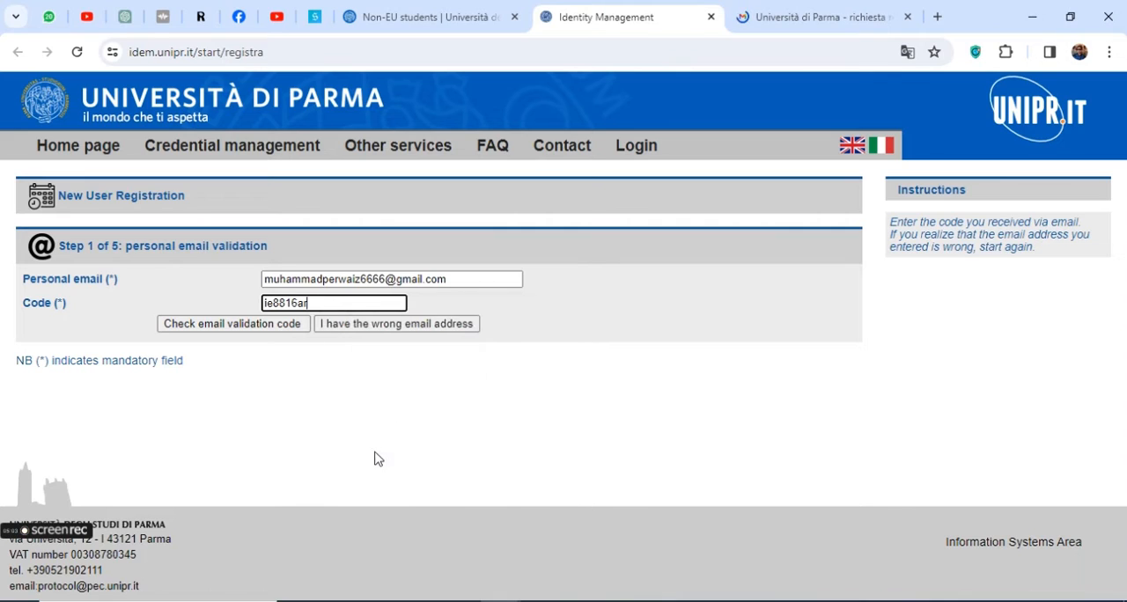
left_click(216, 329)
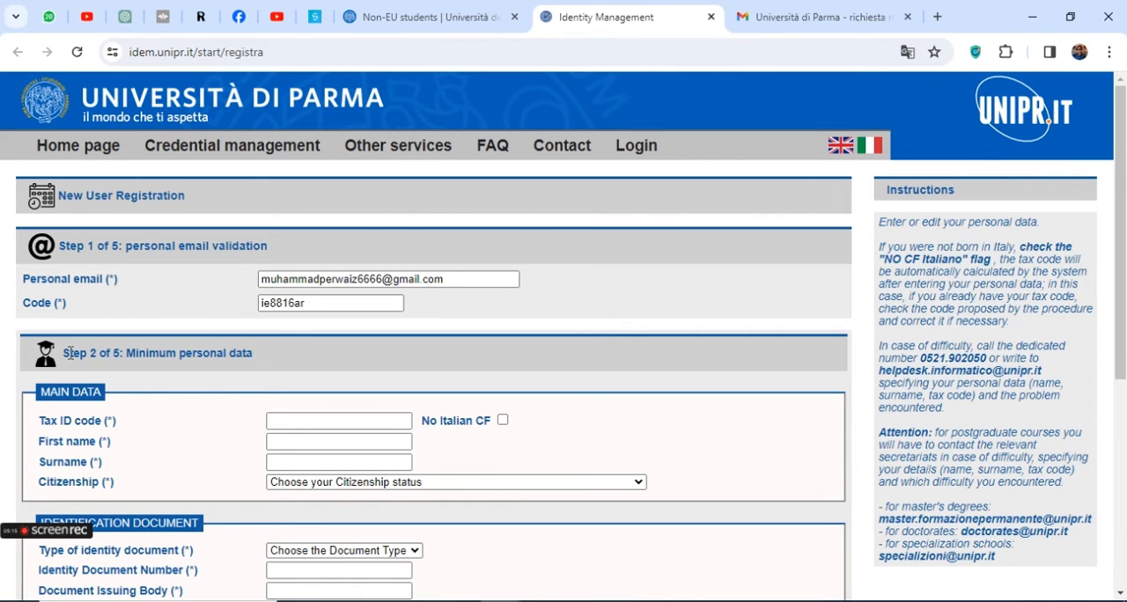
left_click_drag(70, 353, 126, 351)
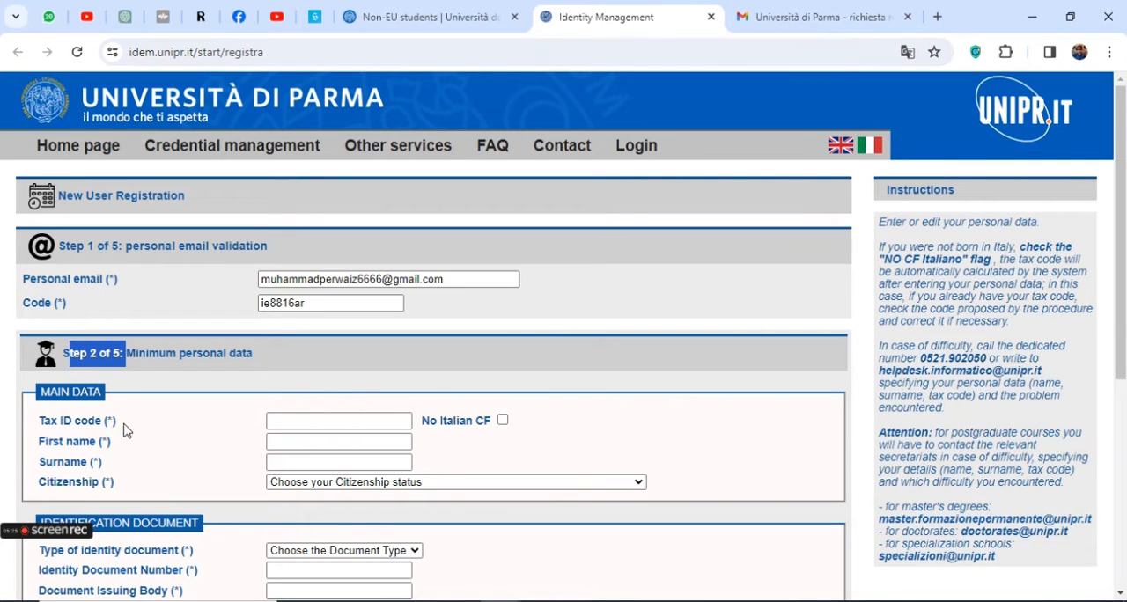
Highlight the Tax ID code label and mark the applicant as having no Italian CF
triple_click(83, 425)
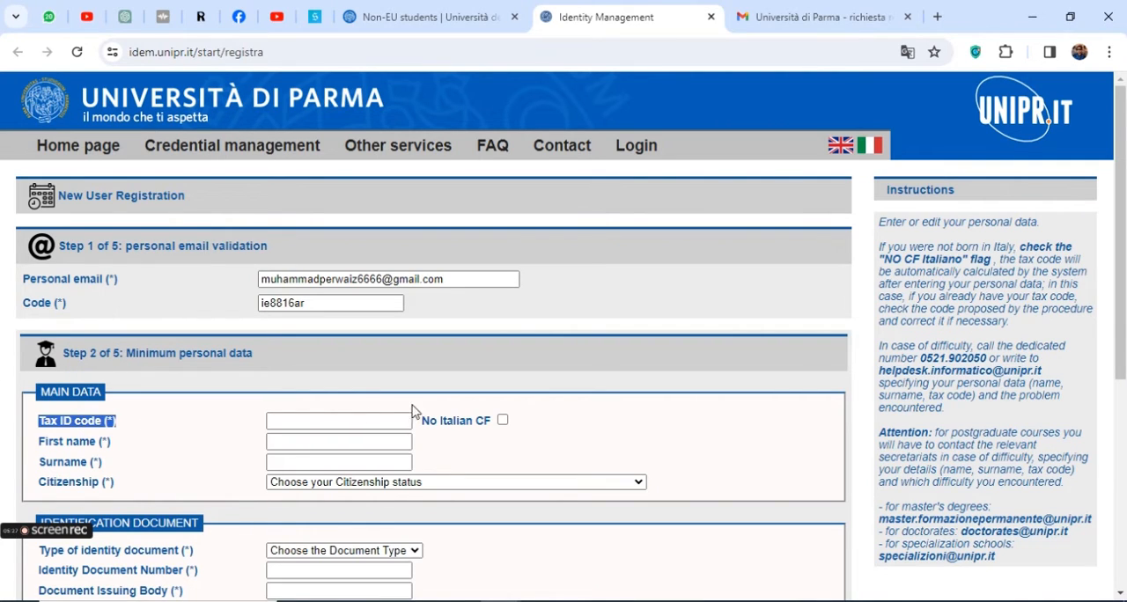
left_click_drag(424, 425, 493, 423)
left_click(502, 421)
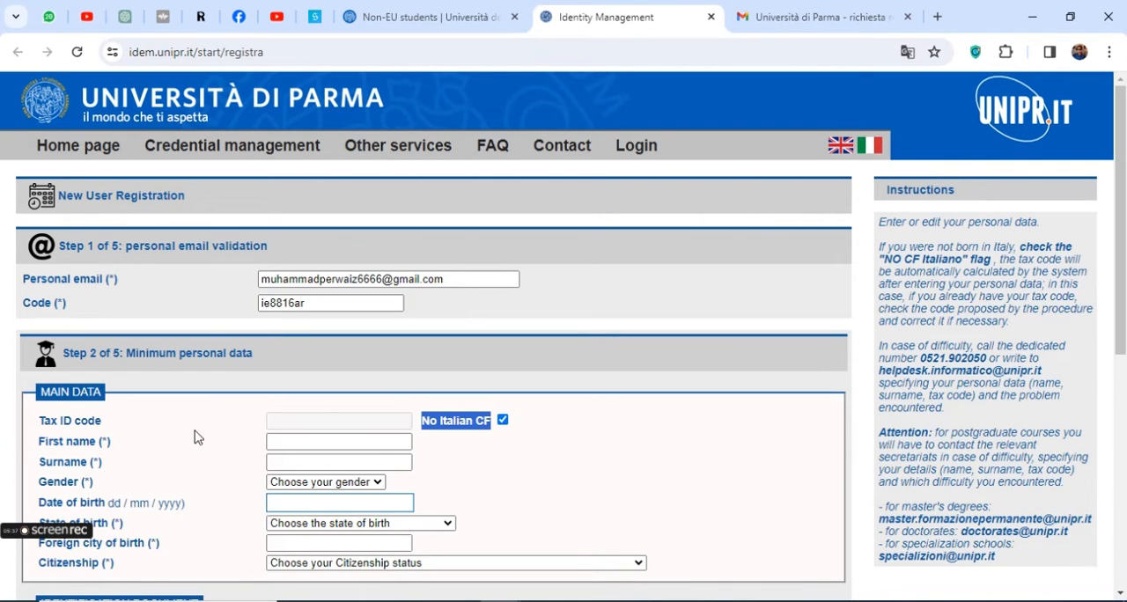
Enter the applicant's first name and surname in the main data section
triple_click(112, 445)
left_click(282, 445)
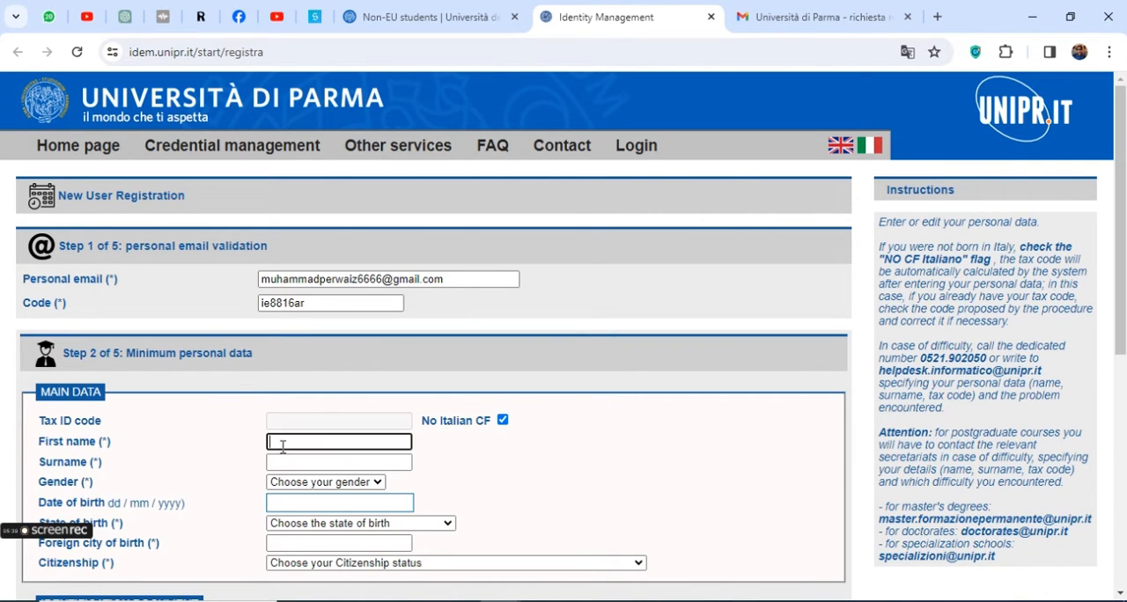
type("muhammad")
key("Tab")
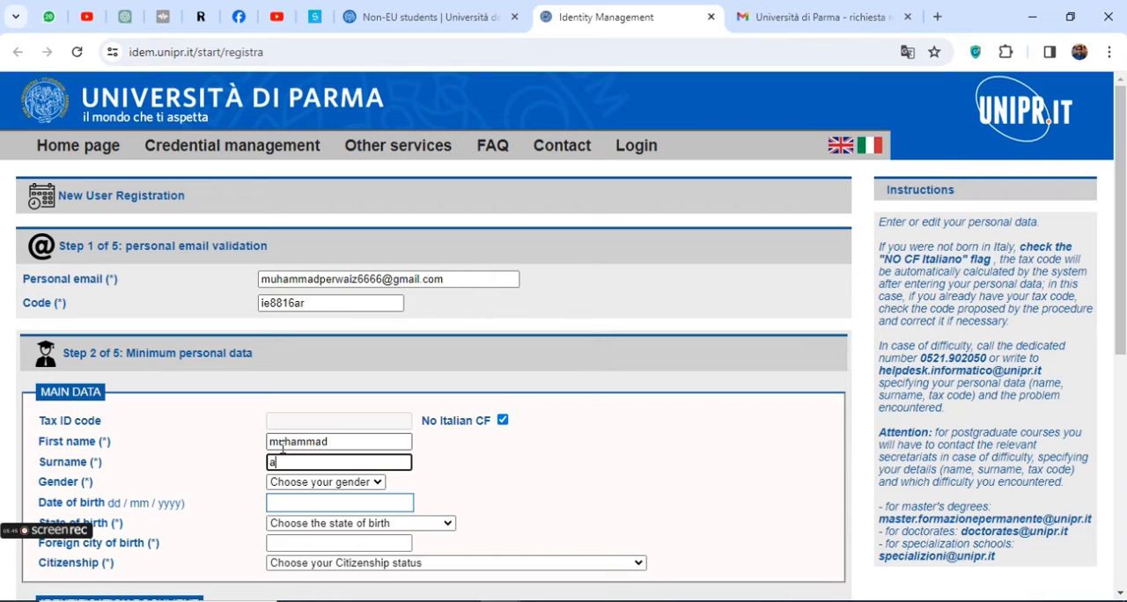
Set the applicant's gender to Male in the main data section
scroll(29, 505, "down", 3)
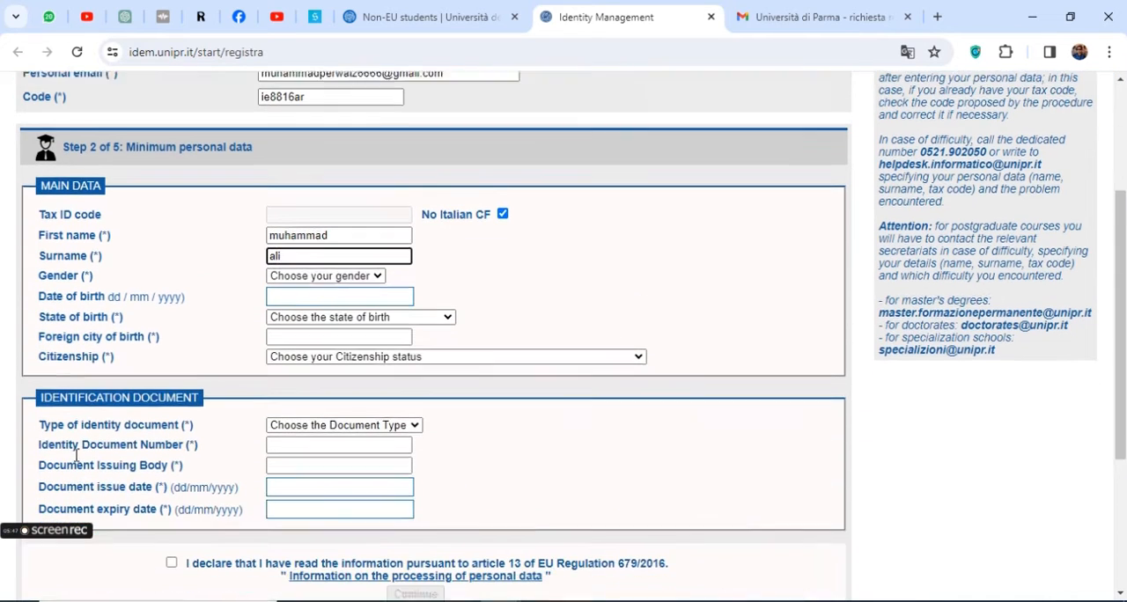
left_click(68, 261)
triple_click(69, 261)
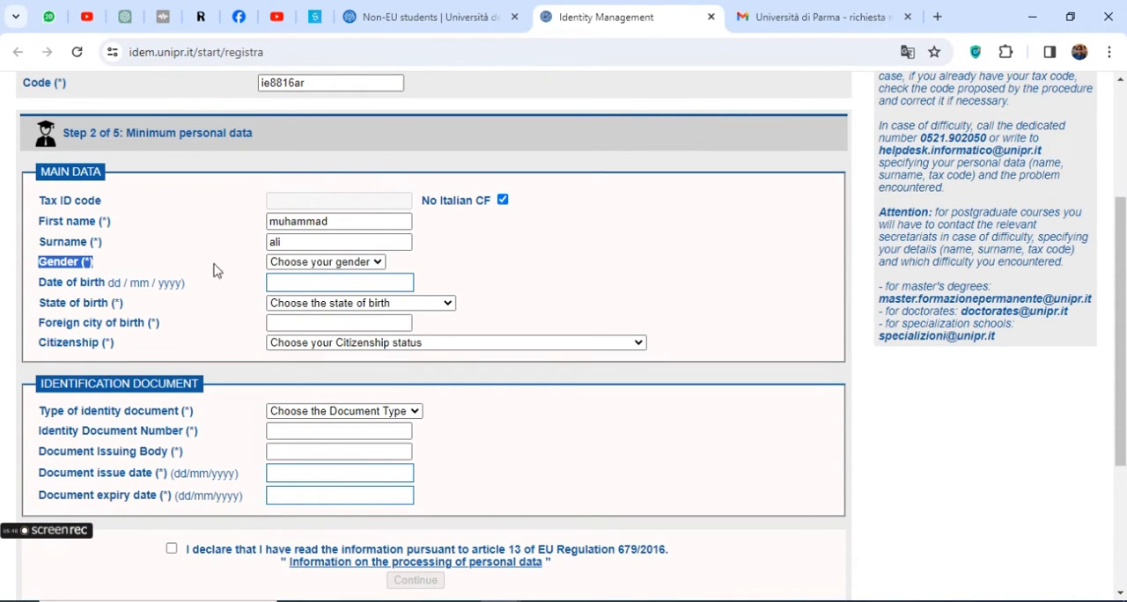
left_click(308, 262)
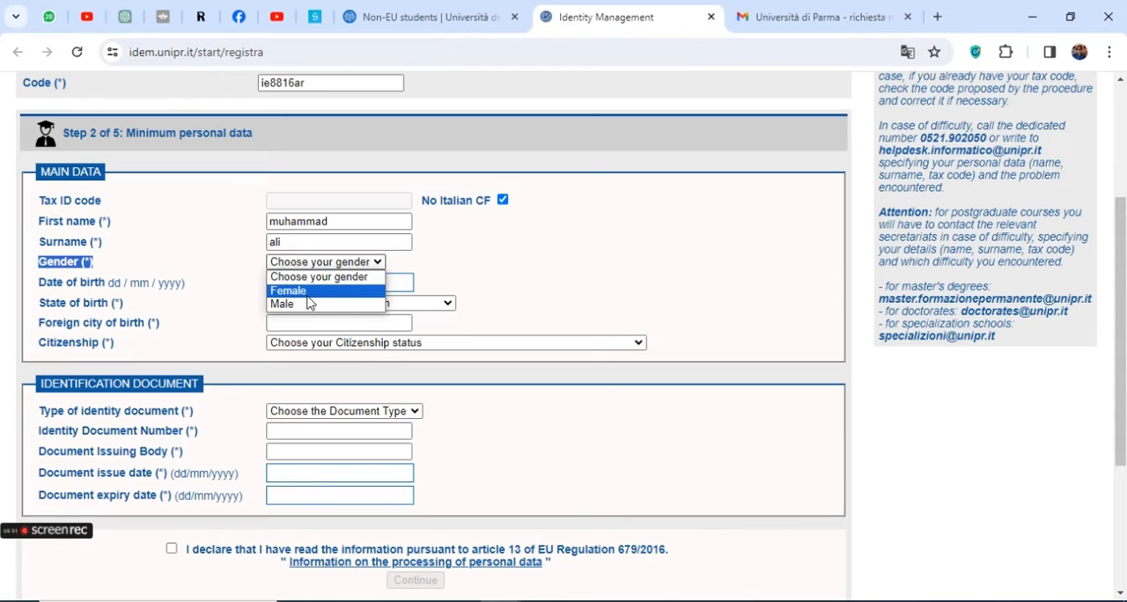
left_click(304, 303)
Highlight the date of birth label and its format, and choose the applicant's date of birth from the calendar
left_click(102, 285)
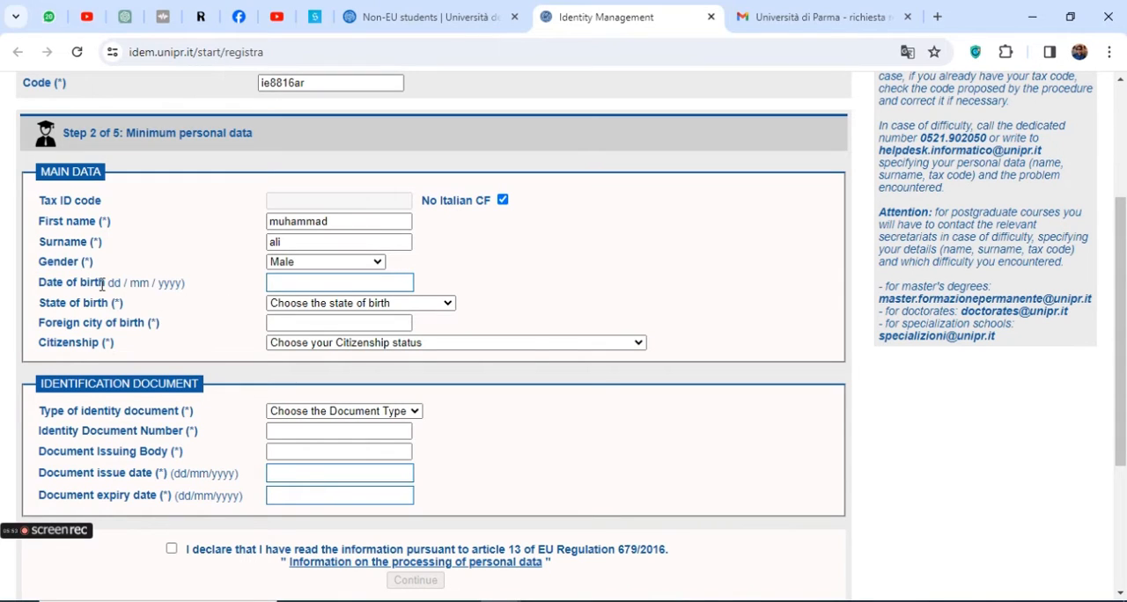
triple_click(102, 284)
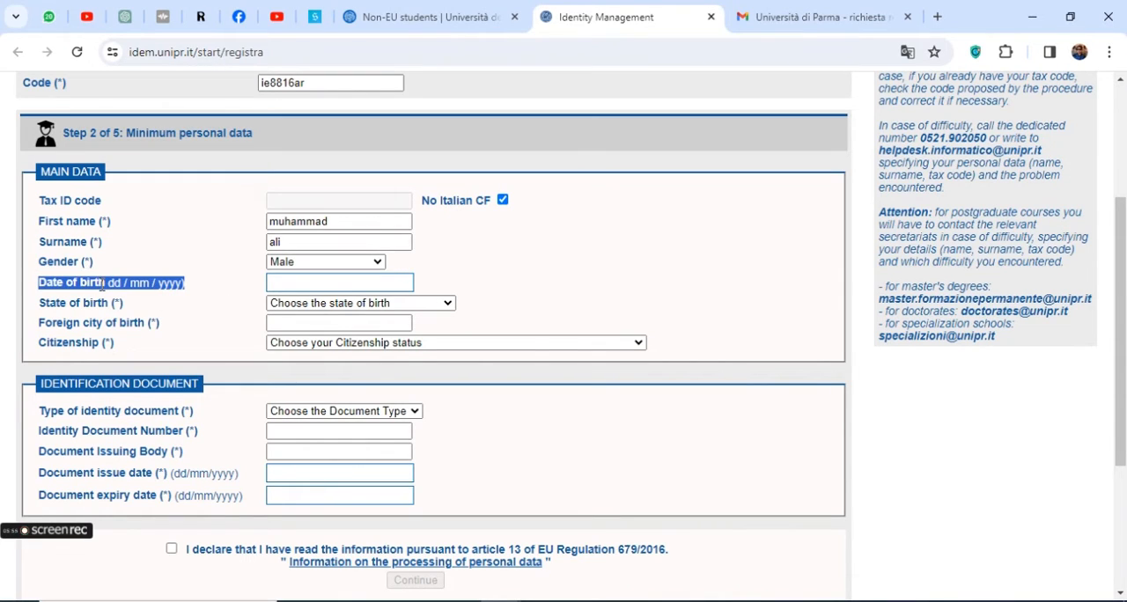
left_click(167, 283)
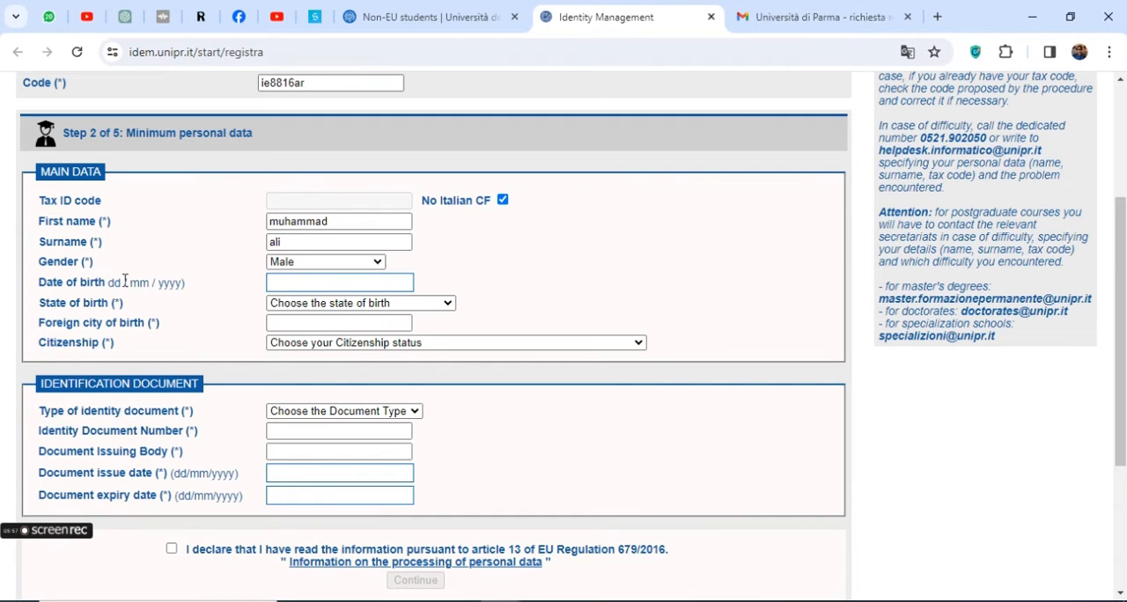
left_click_drag(111, 281, 184, 282)
left_click(275, 283)
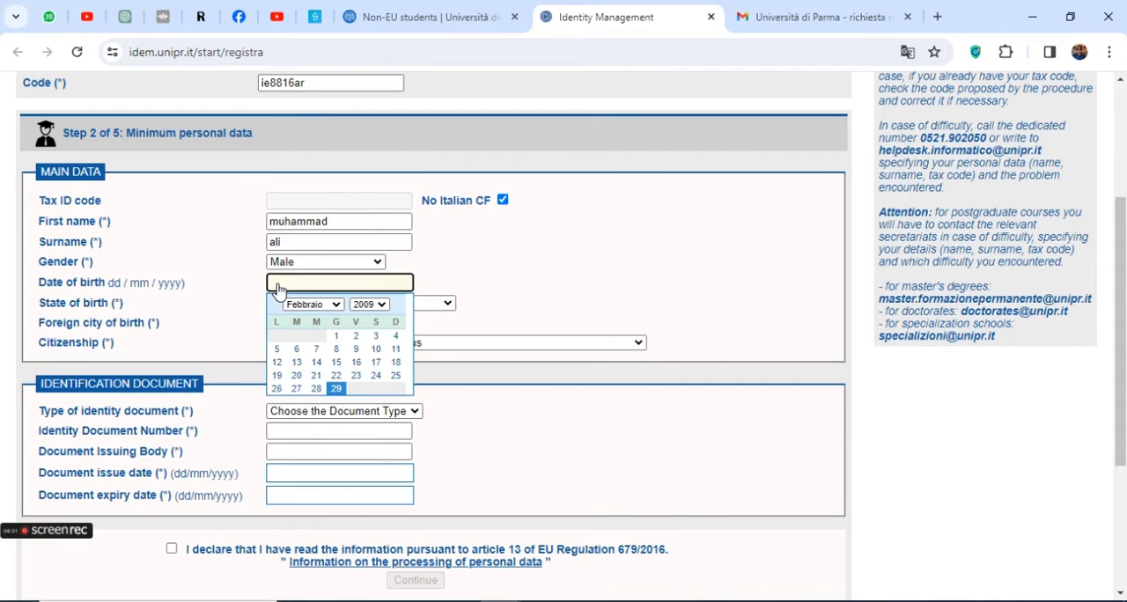
left_click(383, 306)
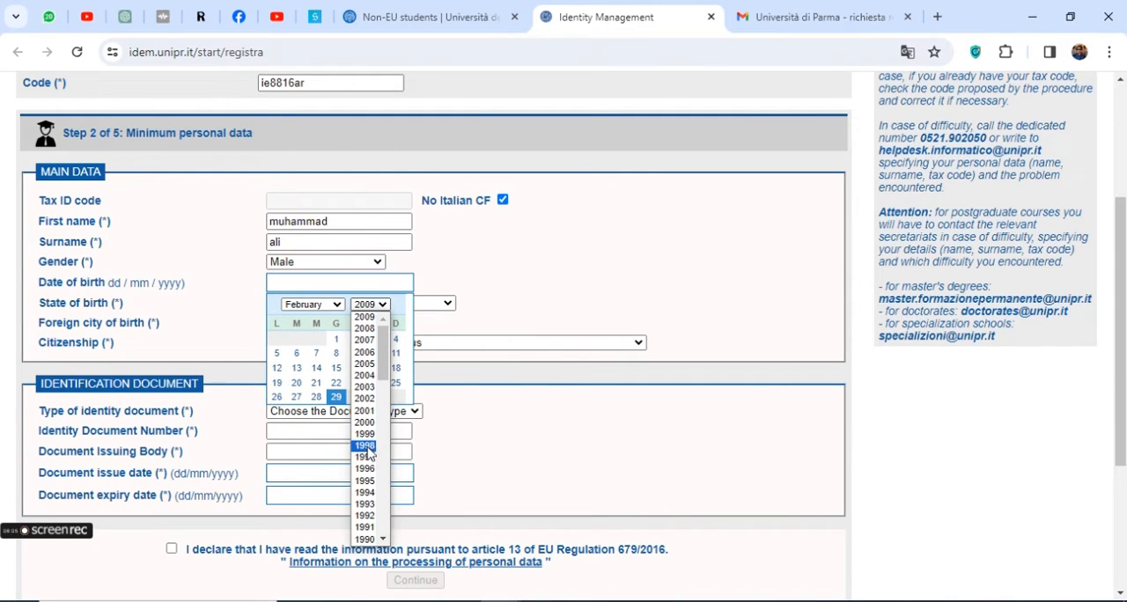
left_click(364, 412)
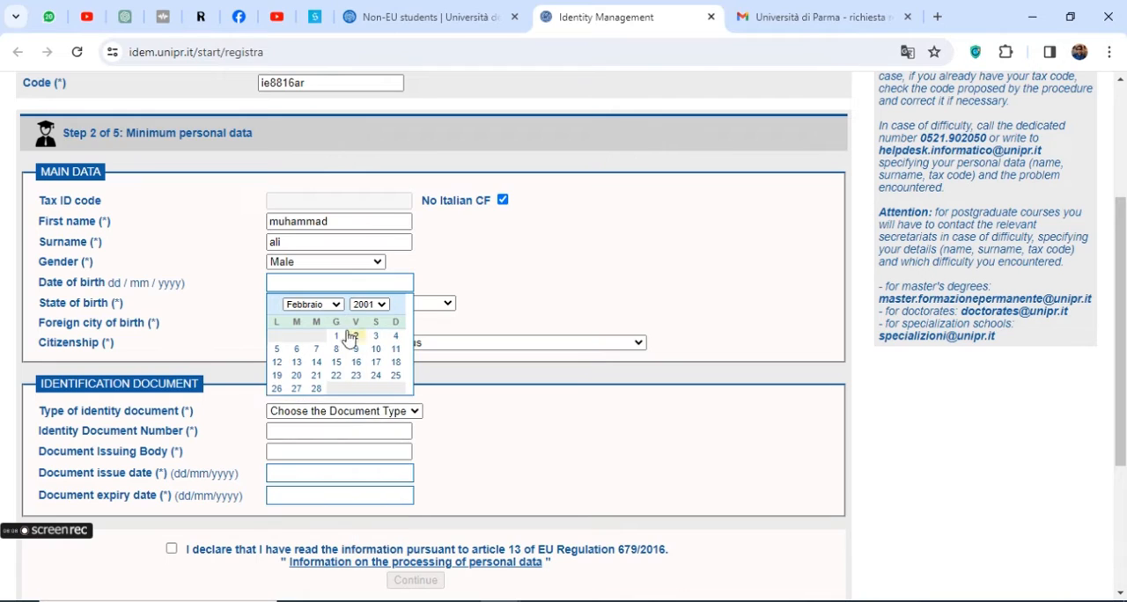
left_click(312, 305)
left_click(307, 328)
left_click(356, 340)
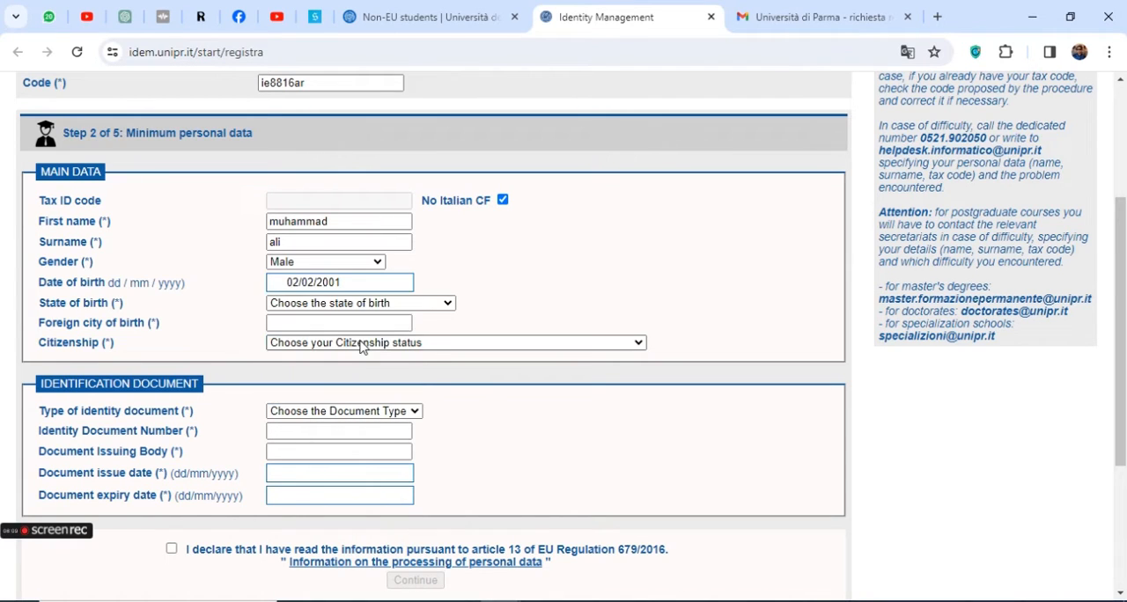
Set the applicant's state of birth to Pakistan
triple_click(83, 300)
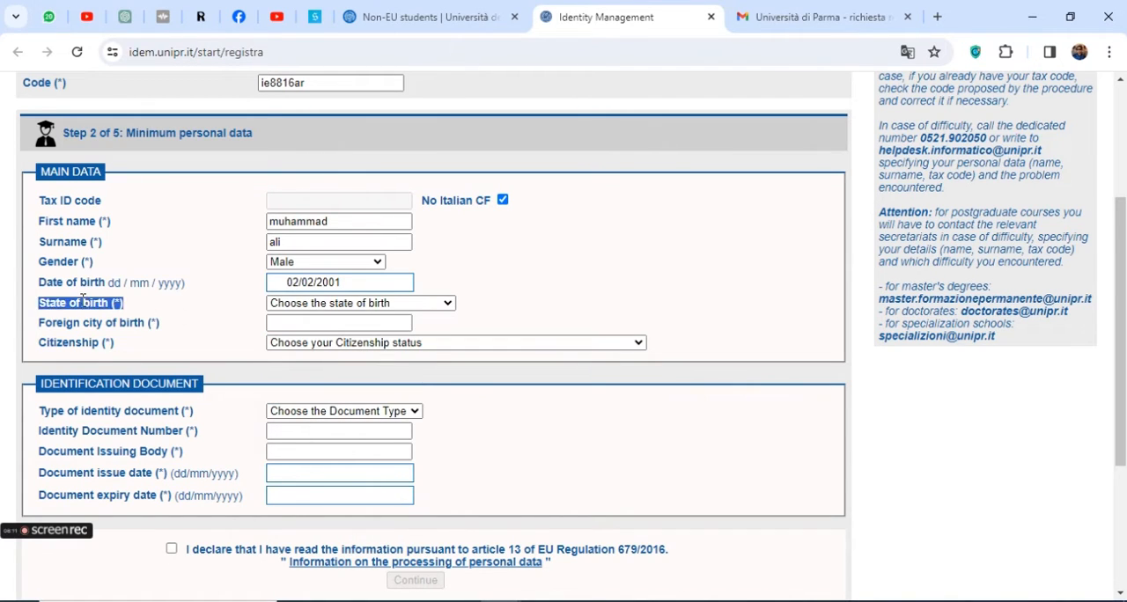
left_click(414, 306)
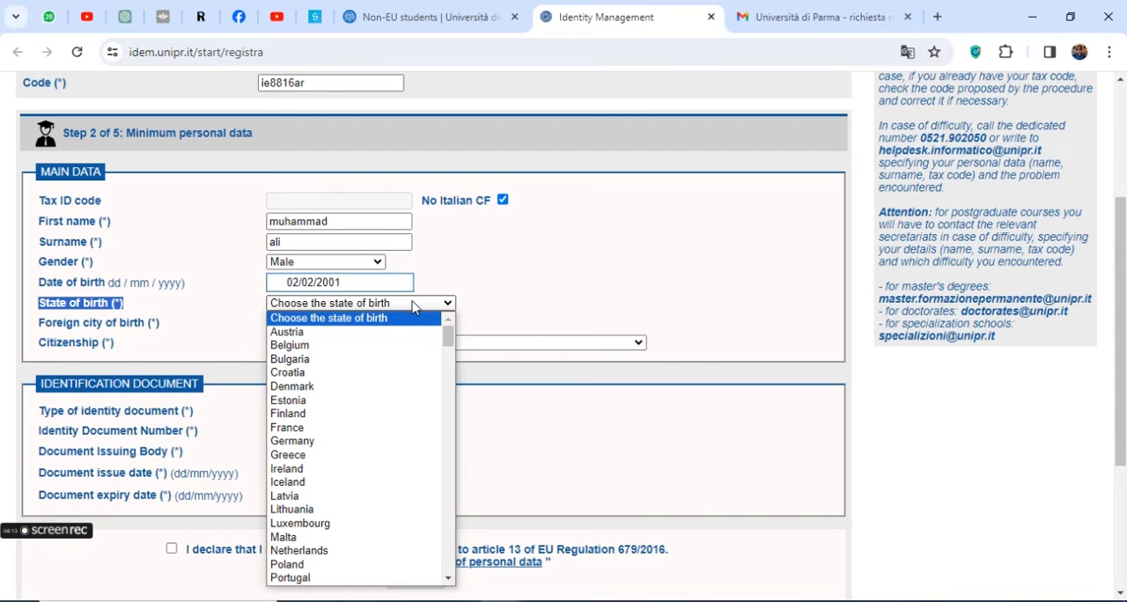
key("p")
key("p")
key("p")
key("p")
key("p")
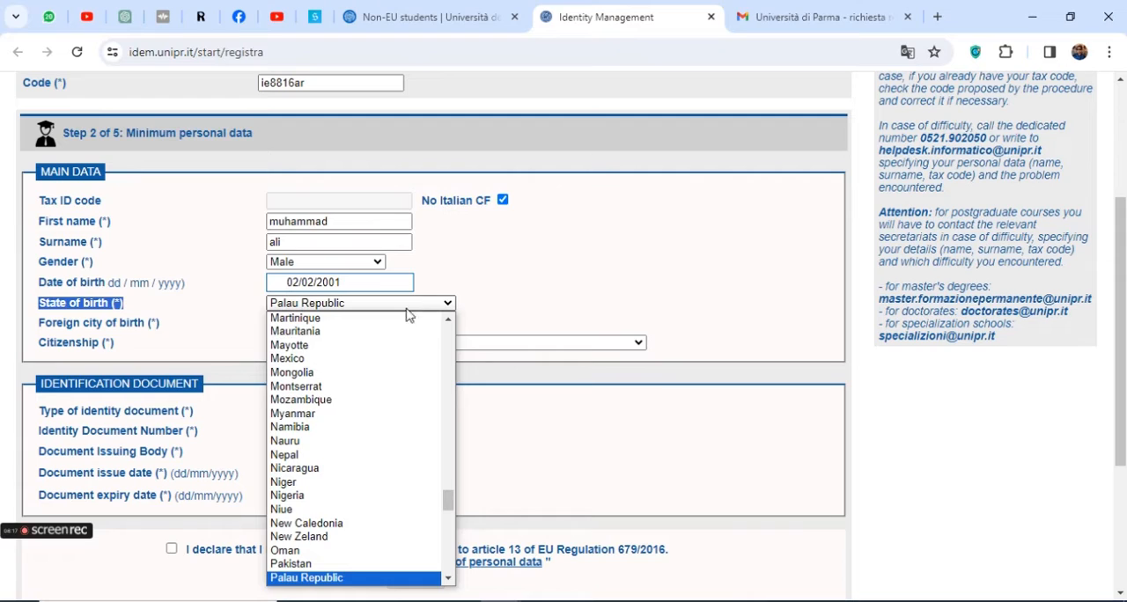
left_click(319, 564)
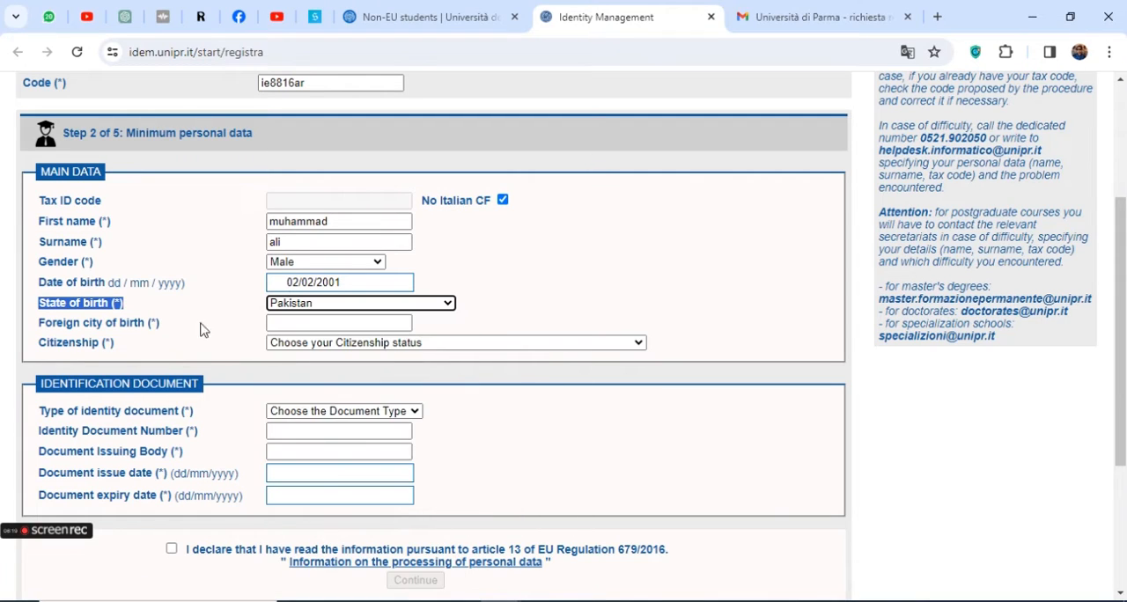
Enter "pakistan" as the foreign city of birth
triple_click(102, 323)
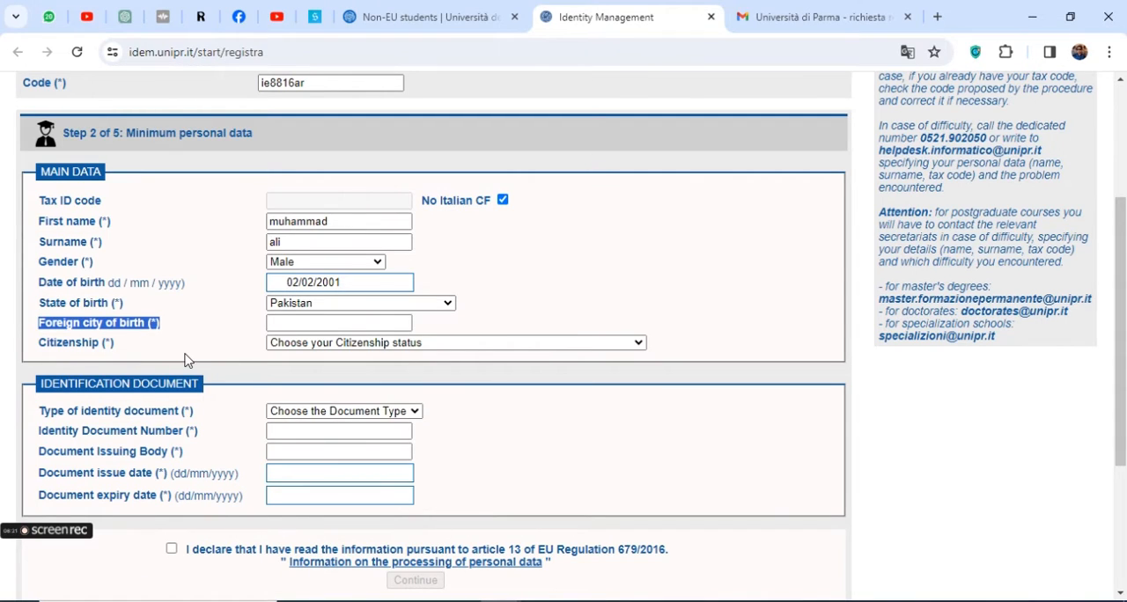
triple_click(139, 324)
left_click(335, 320)
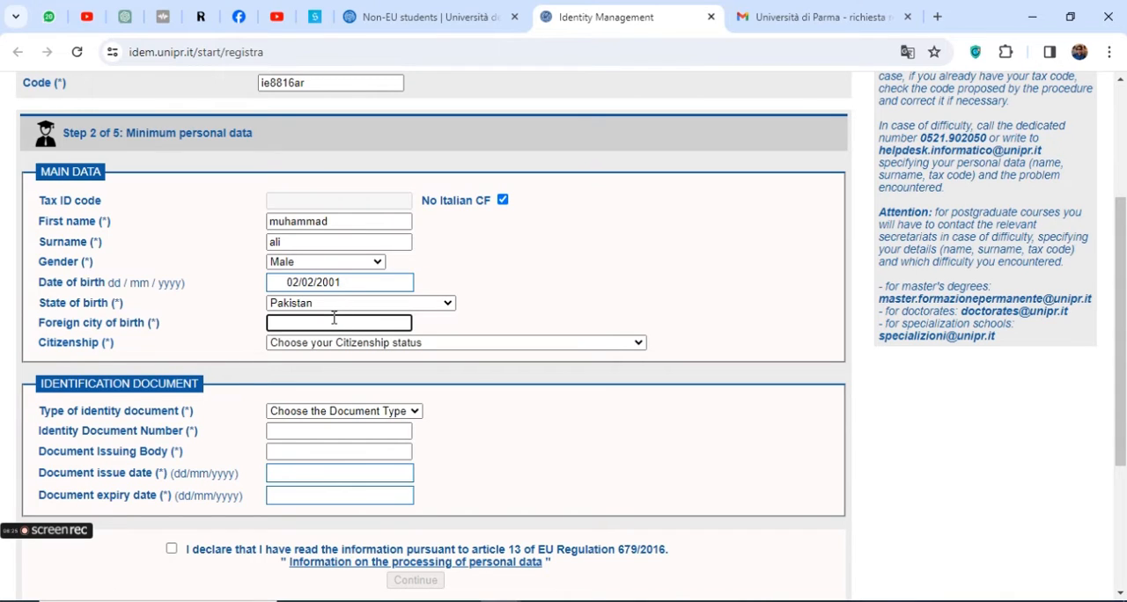
type("pakista")
Set the applicant's citizenship to Pakistan (Pakistana)
left_click(365, 343)
key("p")
key("p")
key("p")
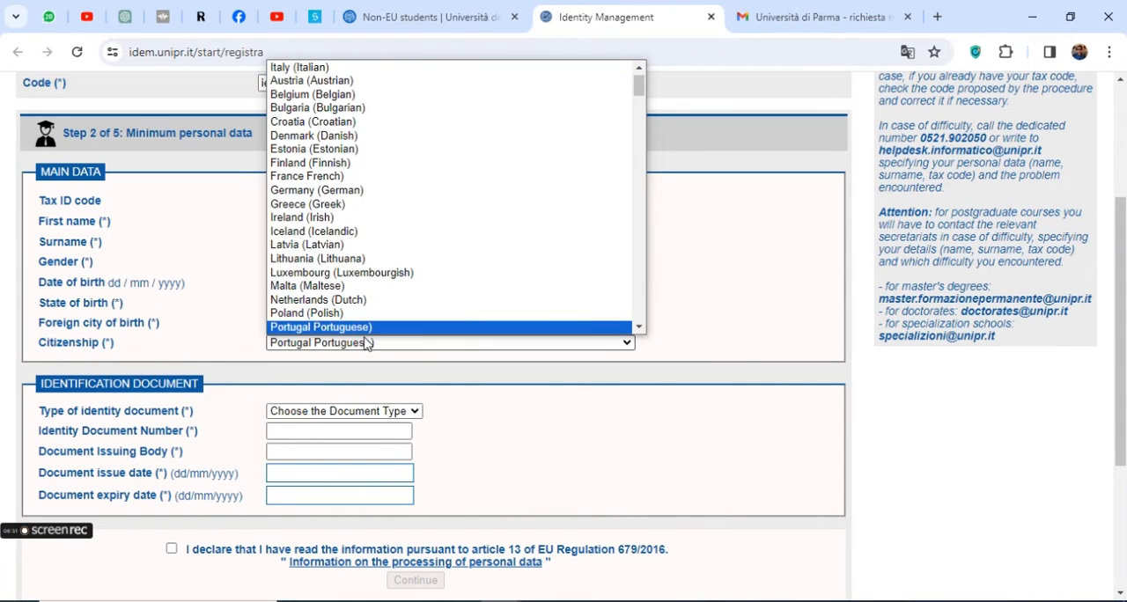
key("Return")
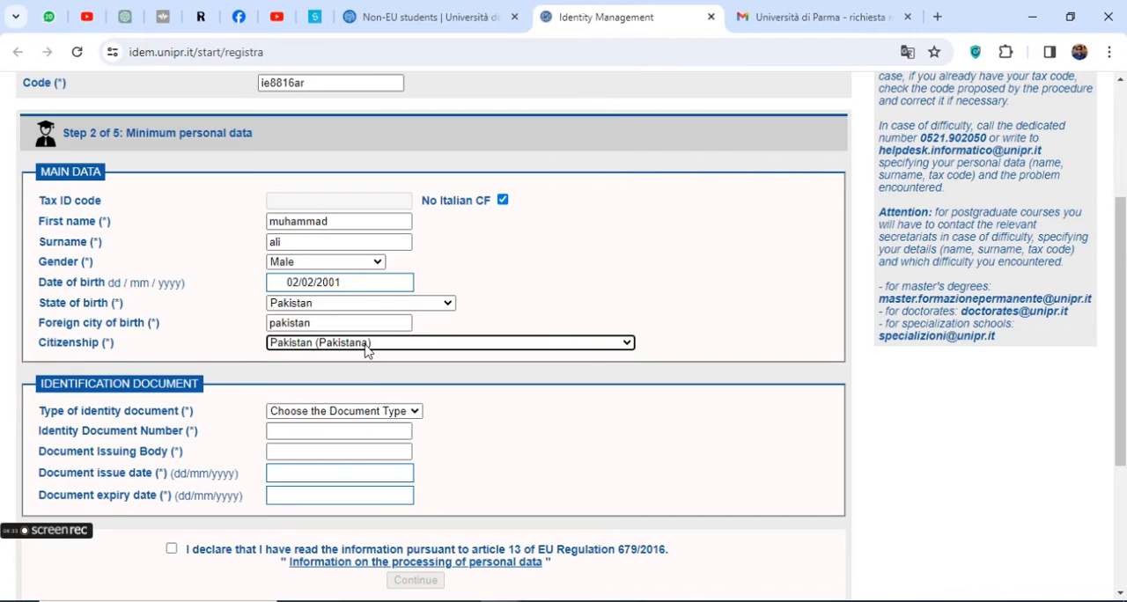
Choose Identity card as the type of identity document and enter the applicant's identity document number
scroll(201, 317, "down", 1)
left_click(55, 276)
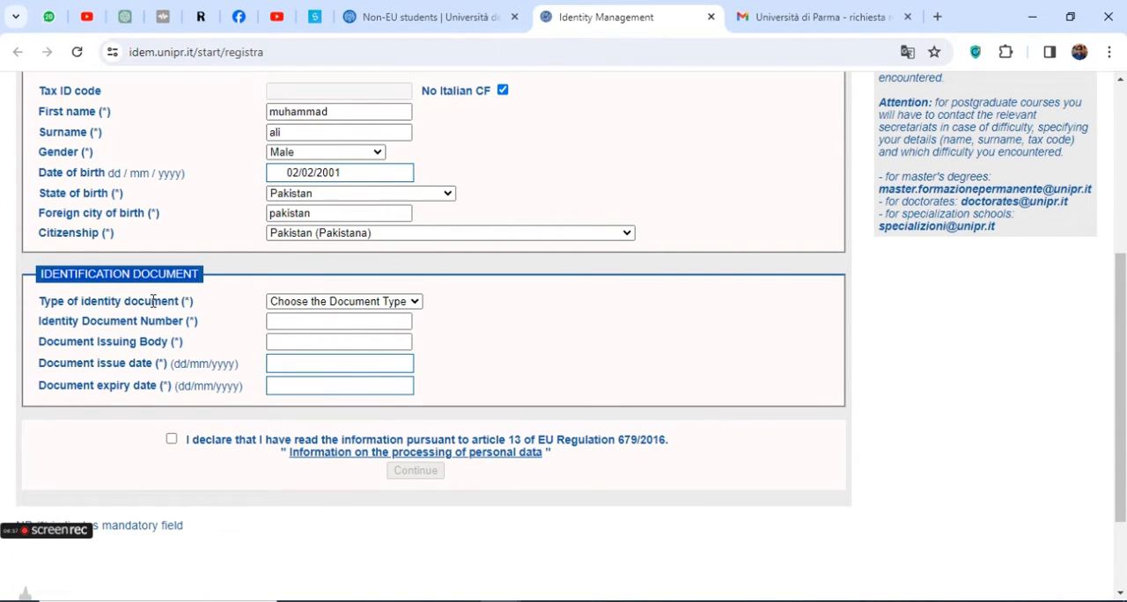
left_click(355, 304)
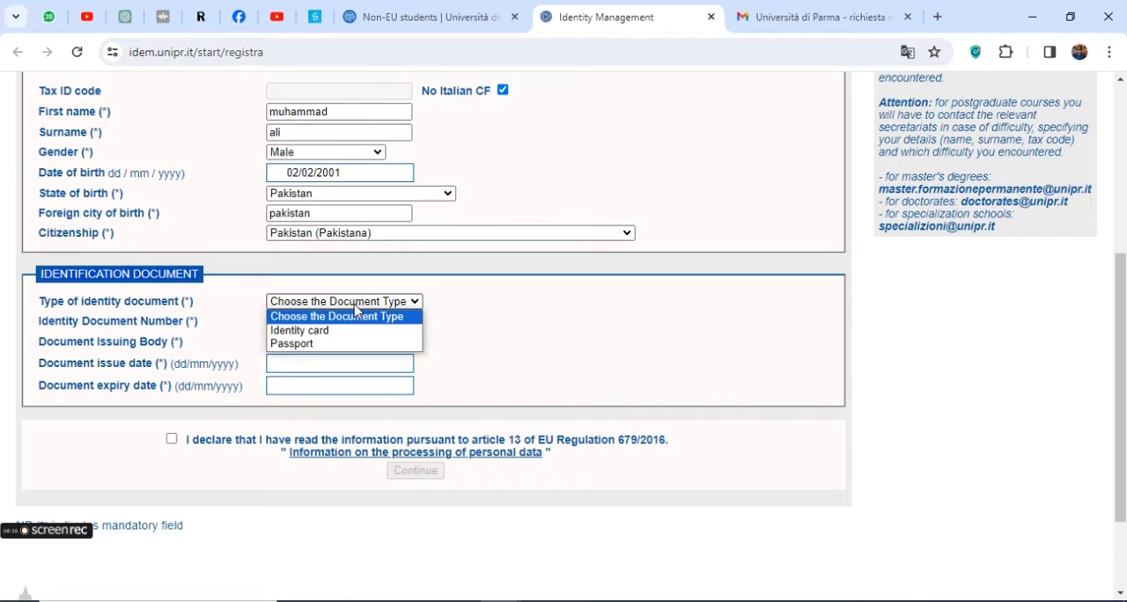
left_click(313, 333)
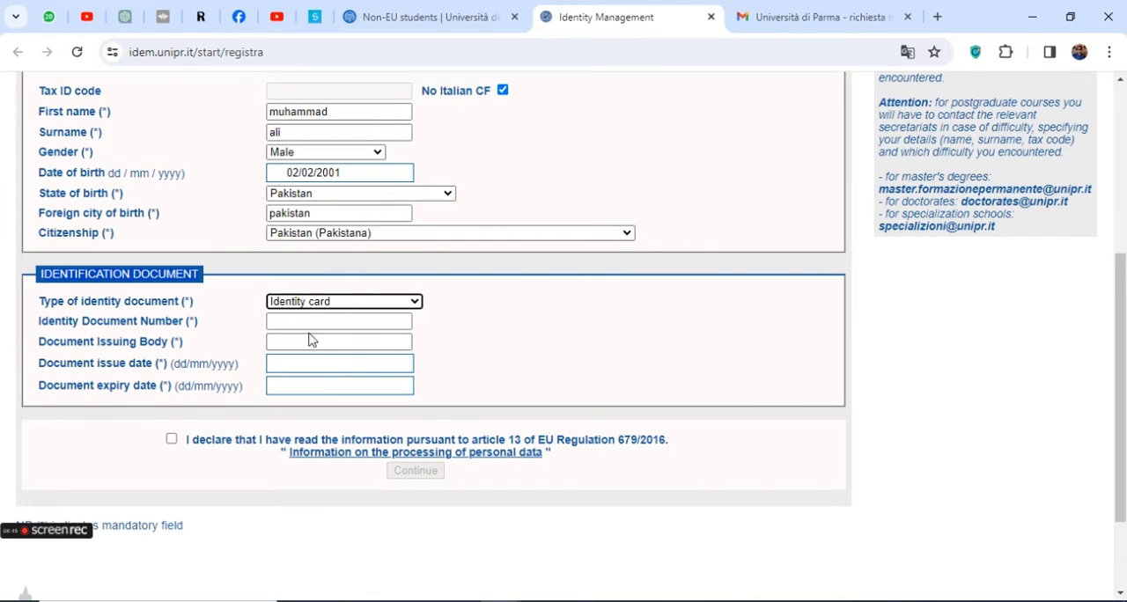
left_click(296, 322)
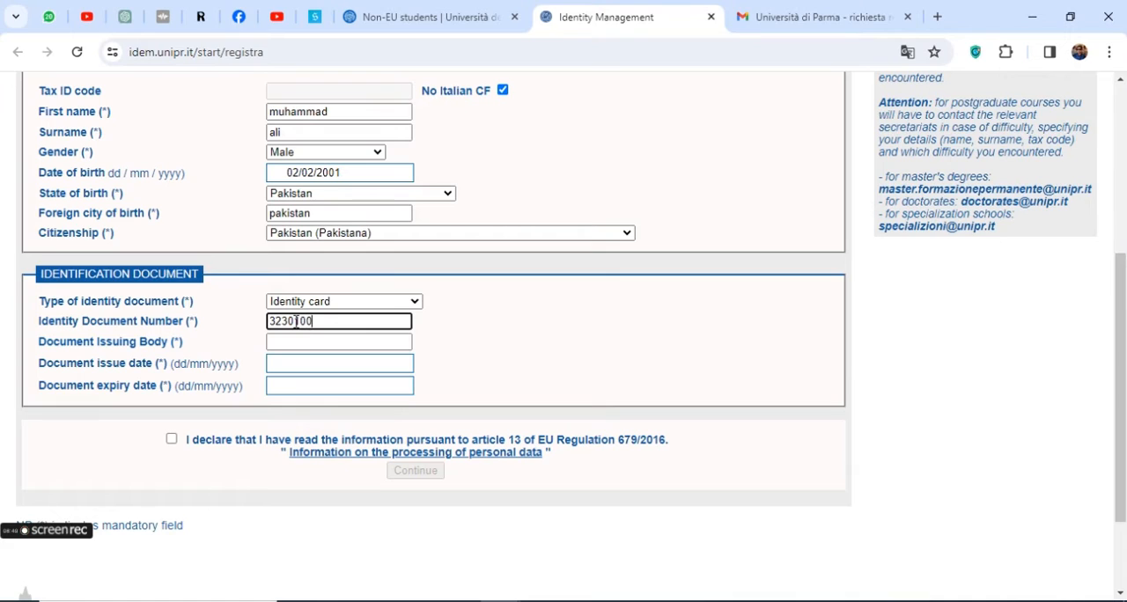
type("00000")
Enter "pakistn" as the document issuing body
triple_click(145, 341)
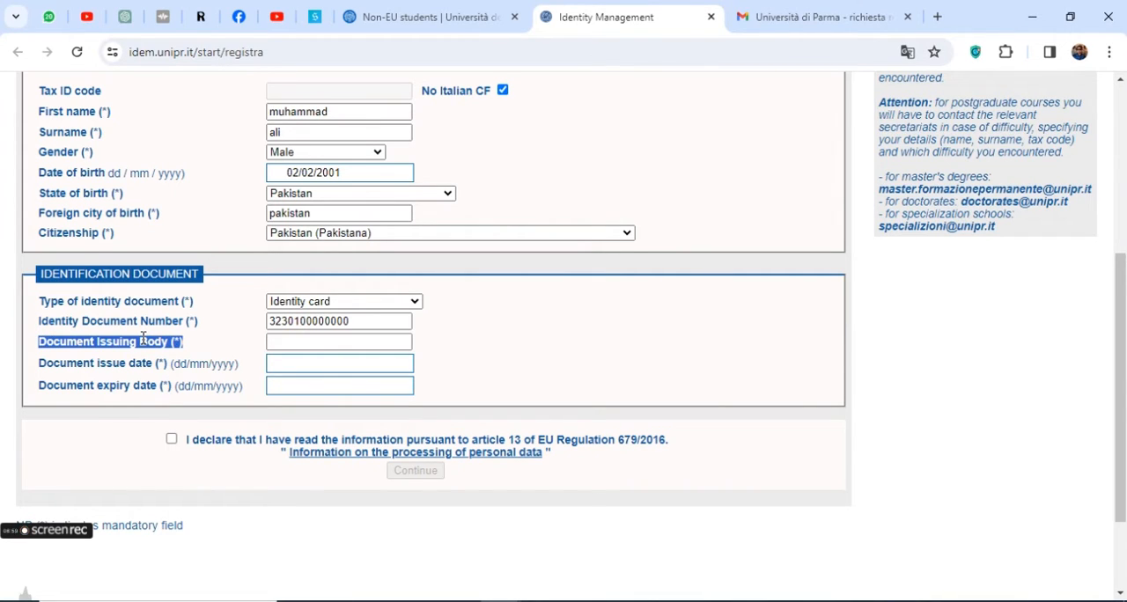
left_click(307, 342)
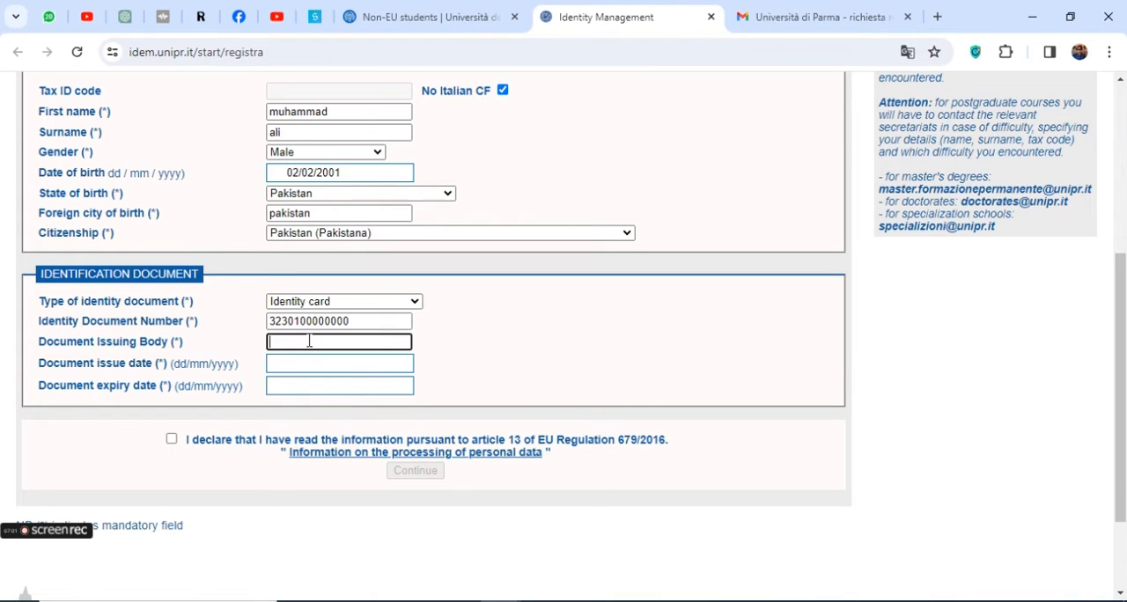
type("pakistn")
key("Tab")
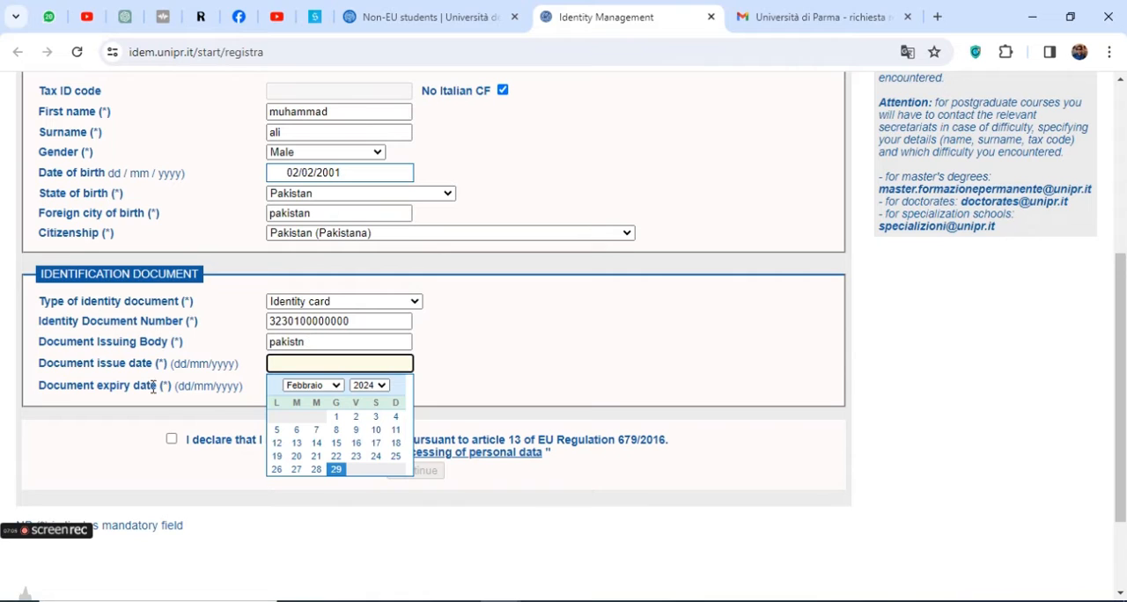
Set the identity document's issue date to 03/02/2022 and its expiry date to 12/02/2032
left_click(367, 391)
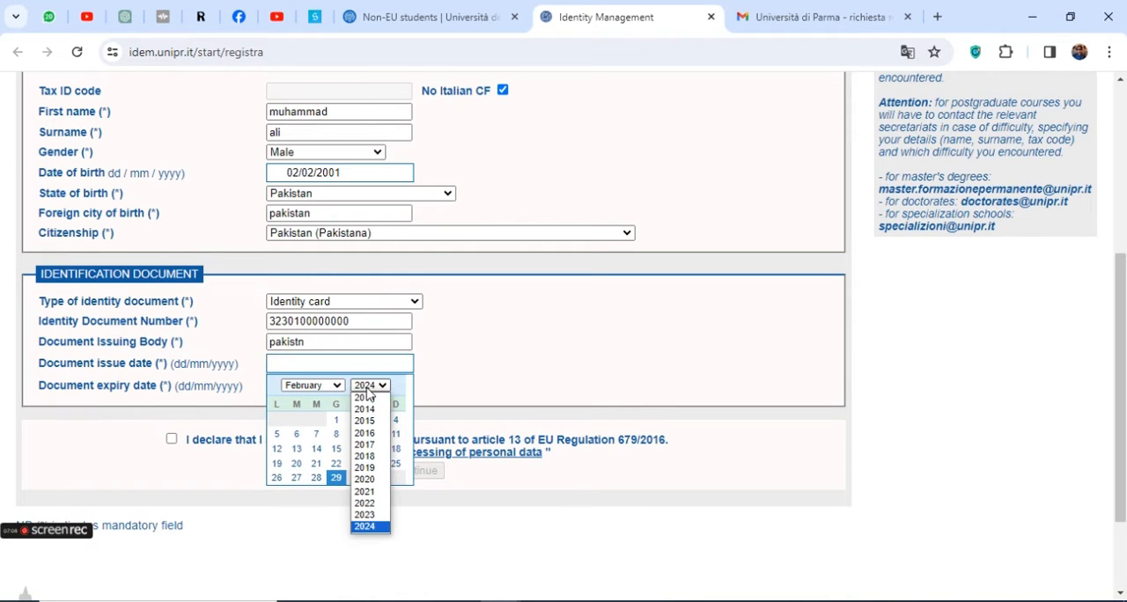
left_click(366, 498)
left_click(334, 423)
left_click(310, 387)
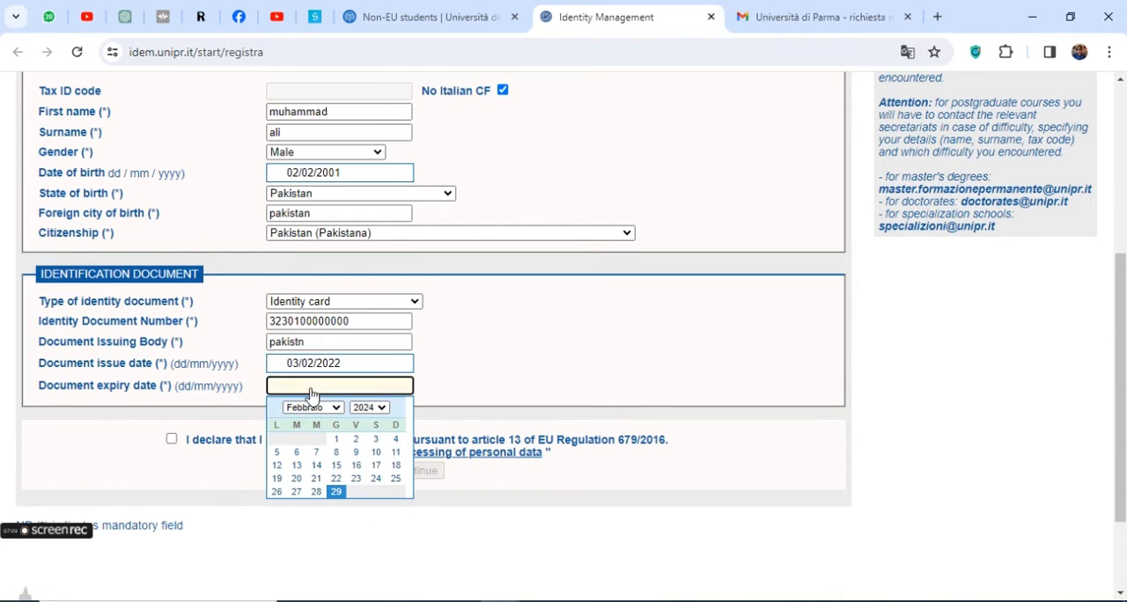
left_click(370, 408)
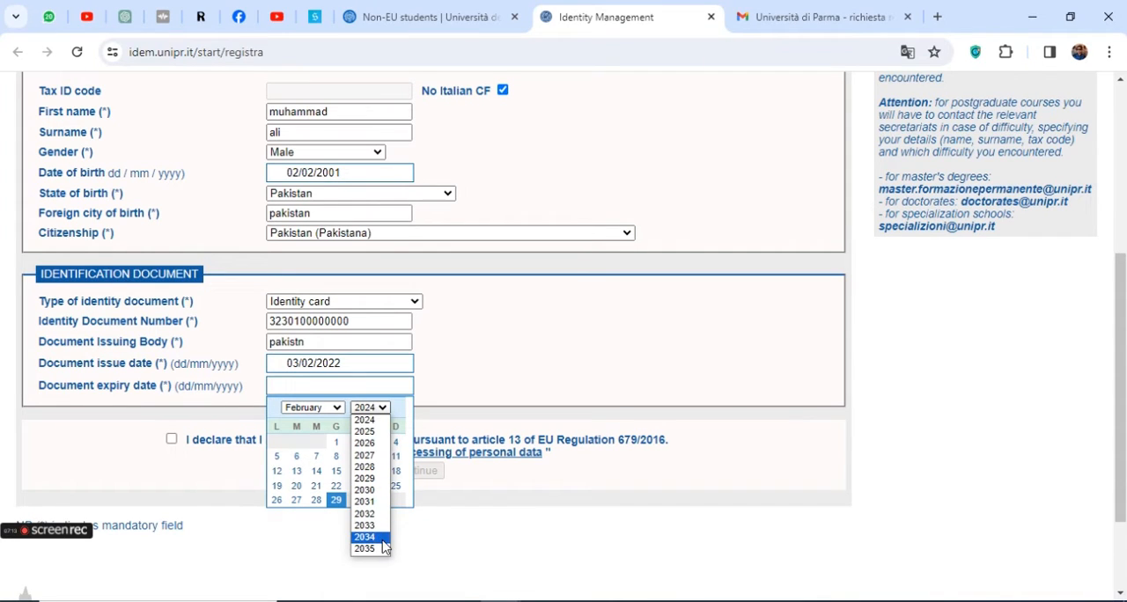
left_click(372, 515)
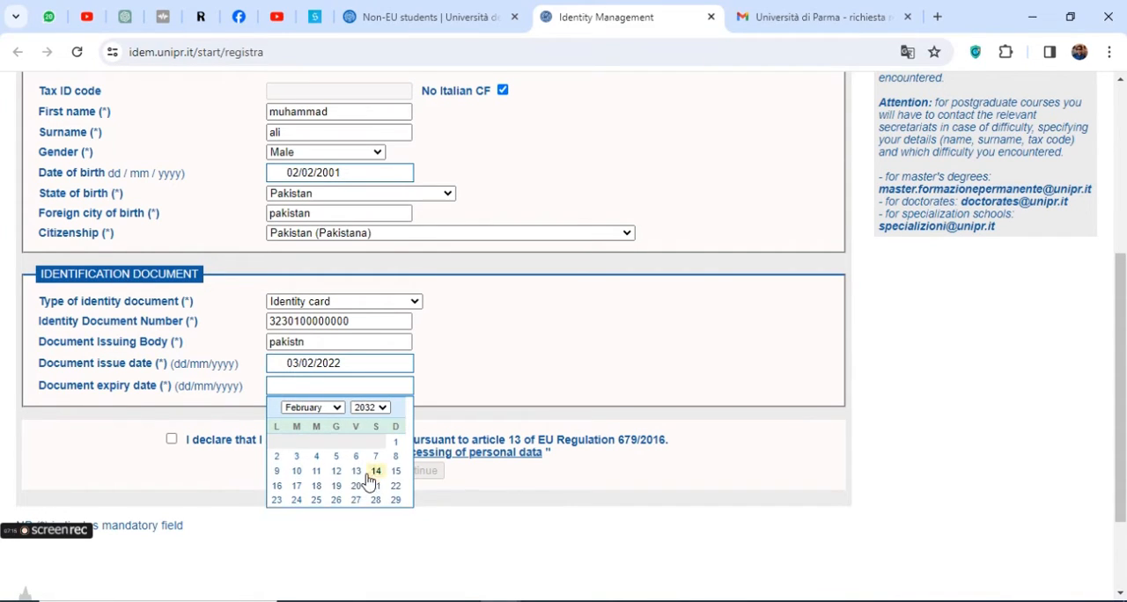
left_click(333, 466)
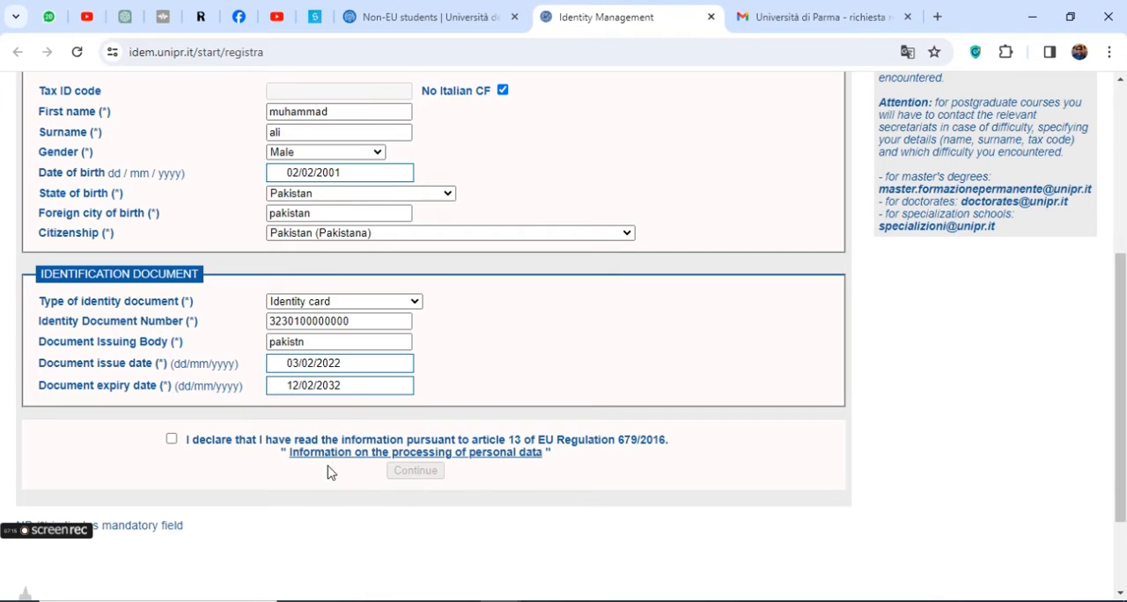
Accept the declaration on EU Regulation 679/2016 and continue to Step 3 of 5, Personal data
left_click(172, 439)
left_click(418, 471)
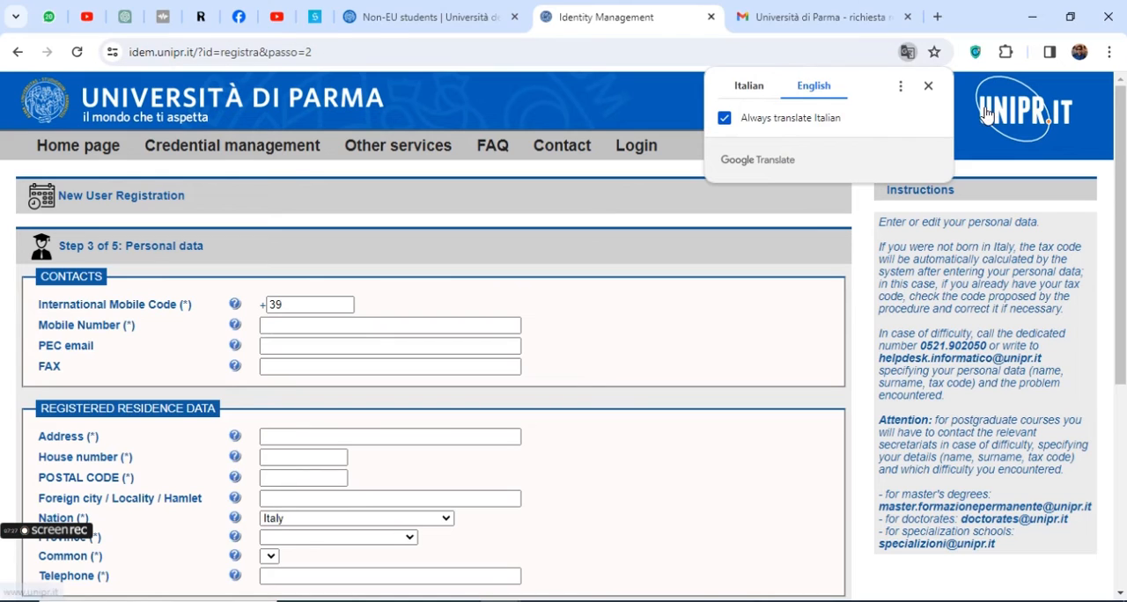
Set the international mobile code to 92 and enter the applicant's mobile number in the contacts section
left_click(929, 86)
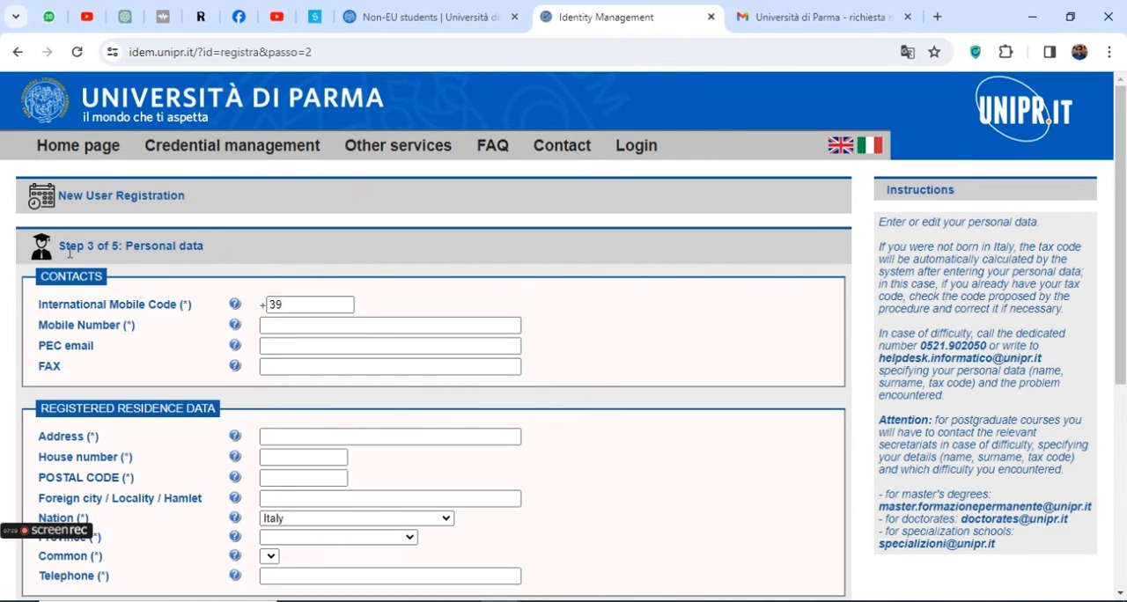
left_click_drag(69, 253, 208, 253)
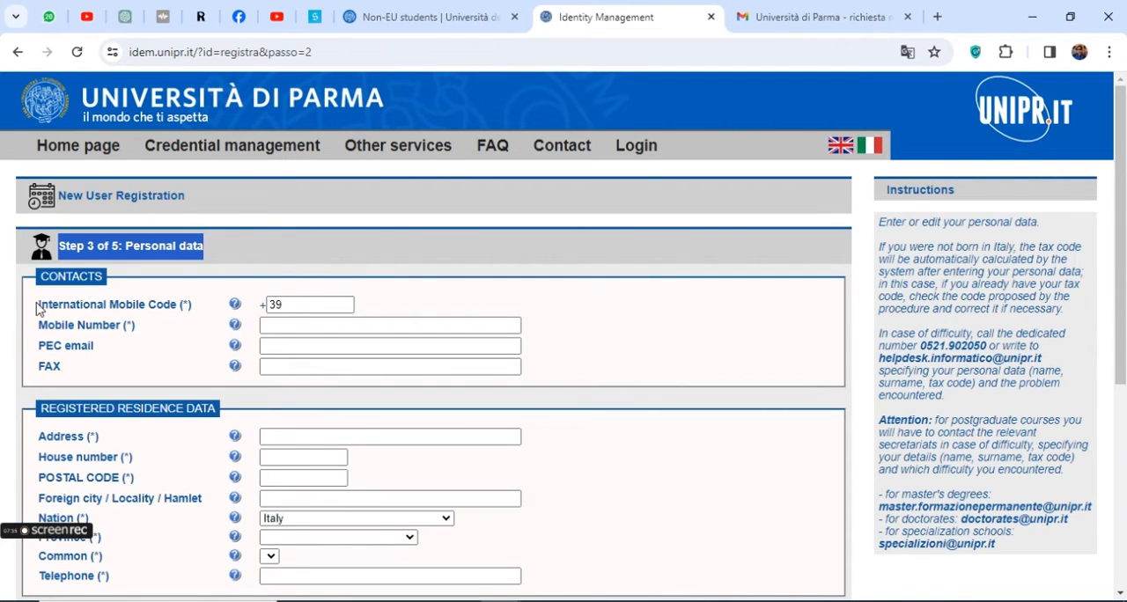
left_click_drag(39, 305, 179, 305)
double_click(275, 304)
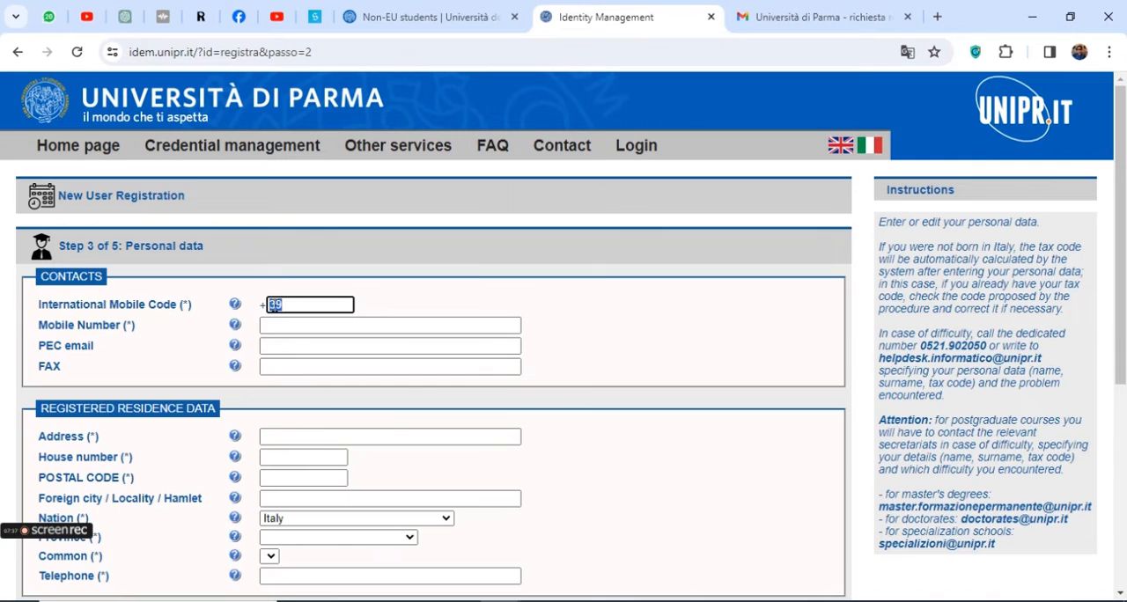
type("92")
left_click(279, 326)
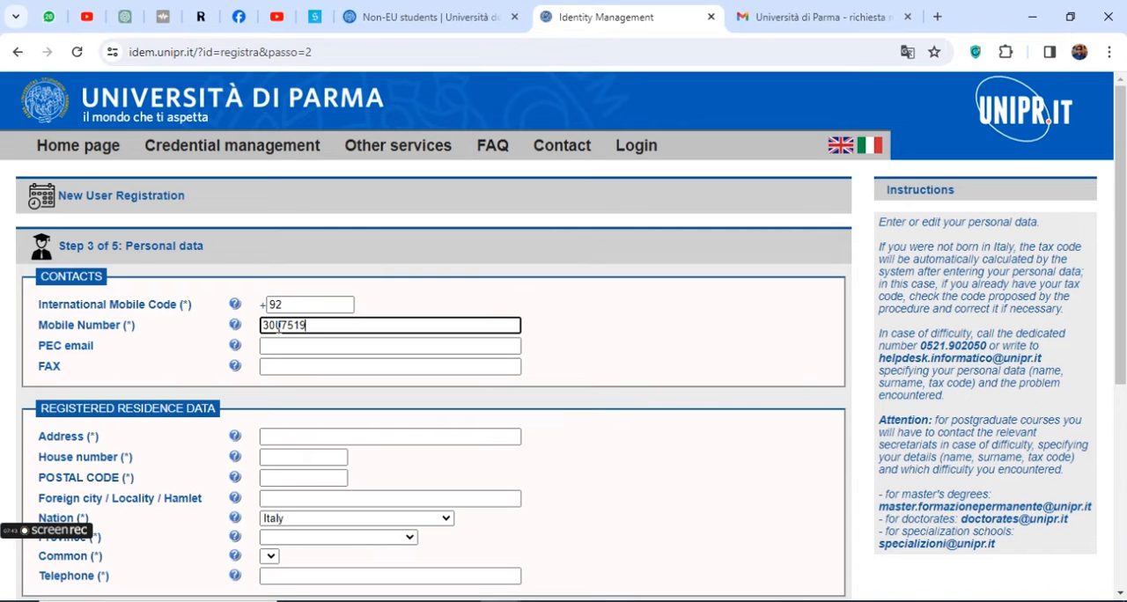
key("Tab")
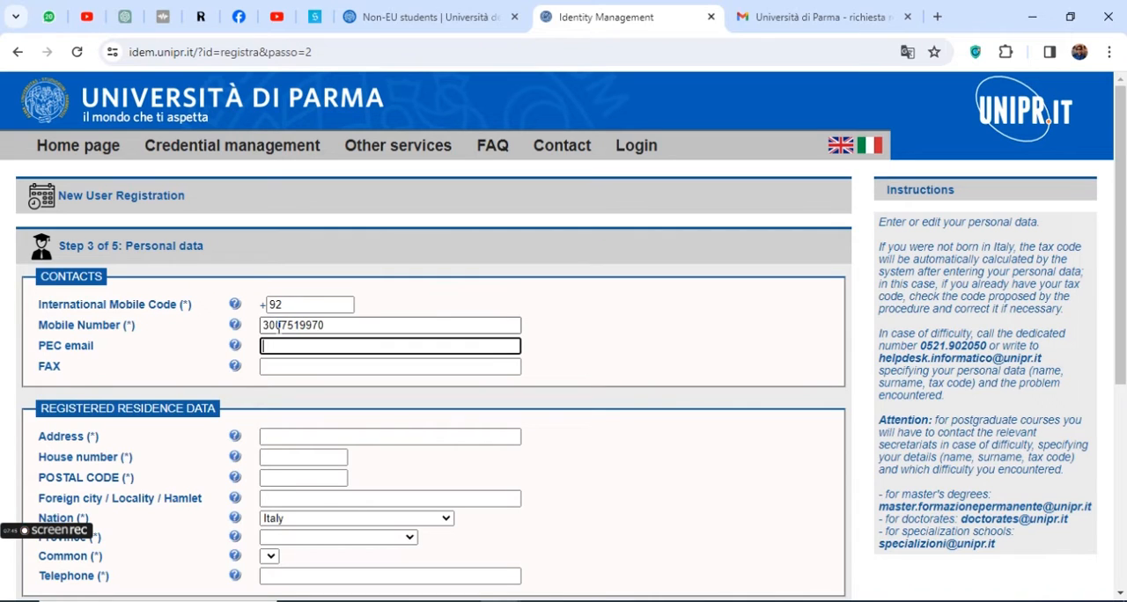
left_click_drag(40, 346, 61, 346)
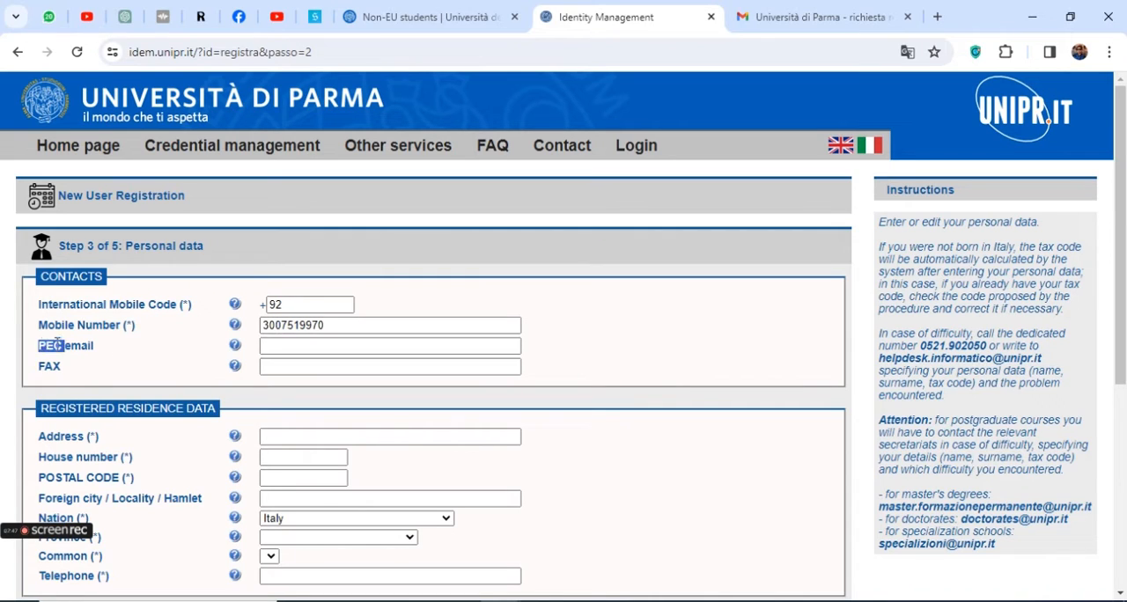
left_click(225, 347)
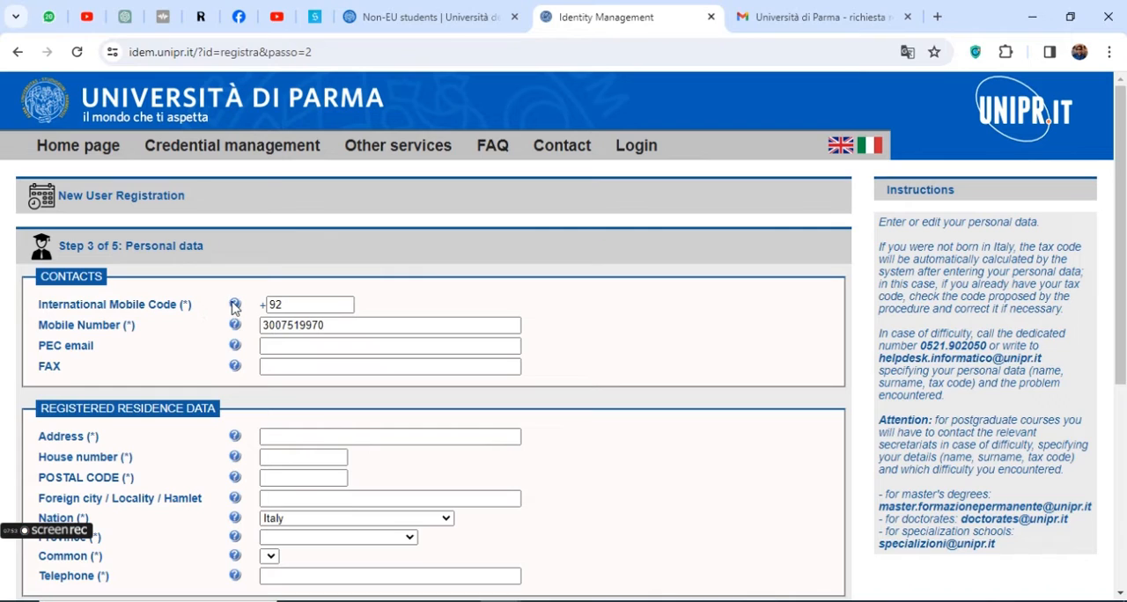
mouse_move(236, 349)
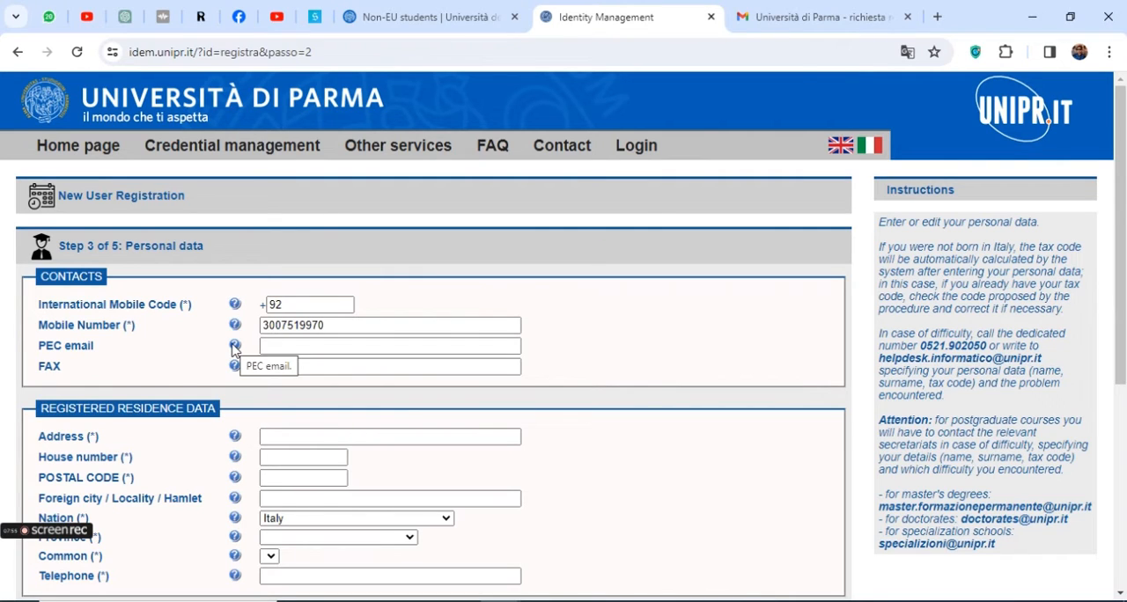
left_click(273, 345)
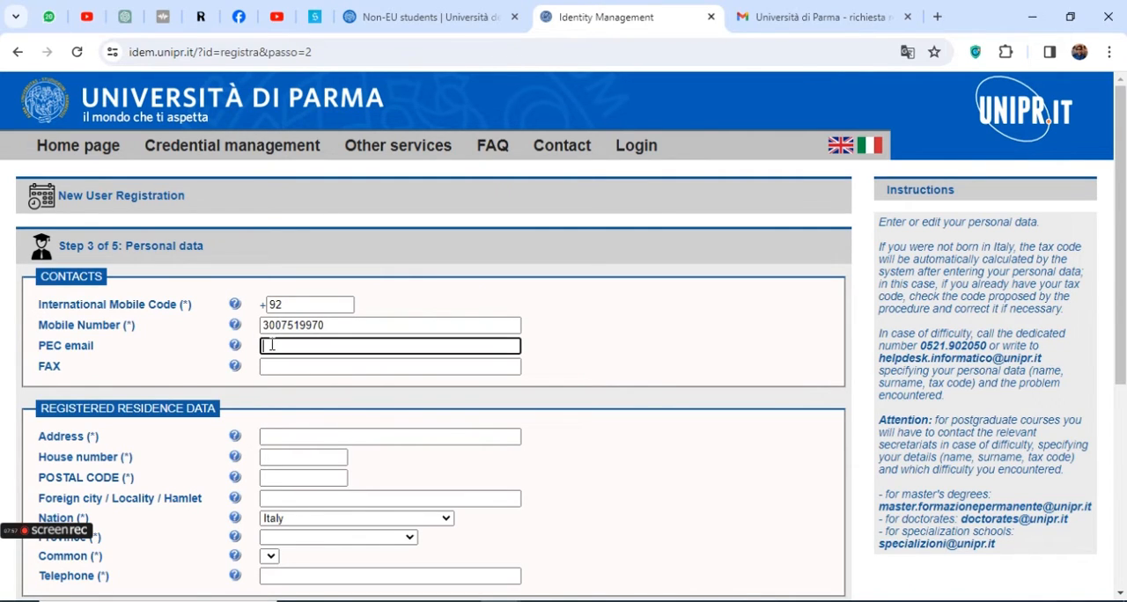
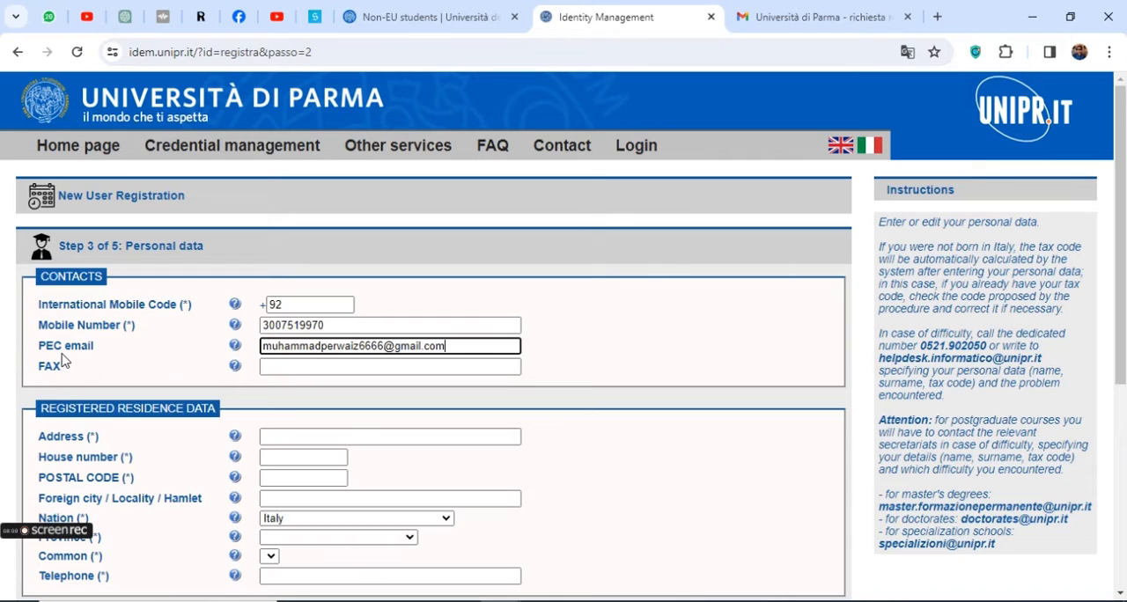
triple_click(345, 345)
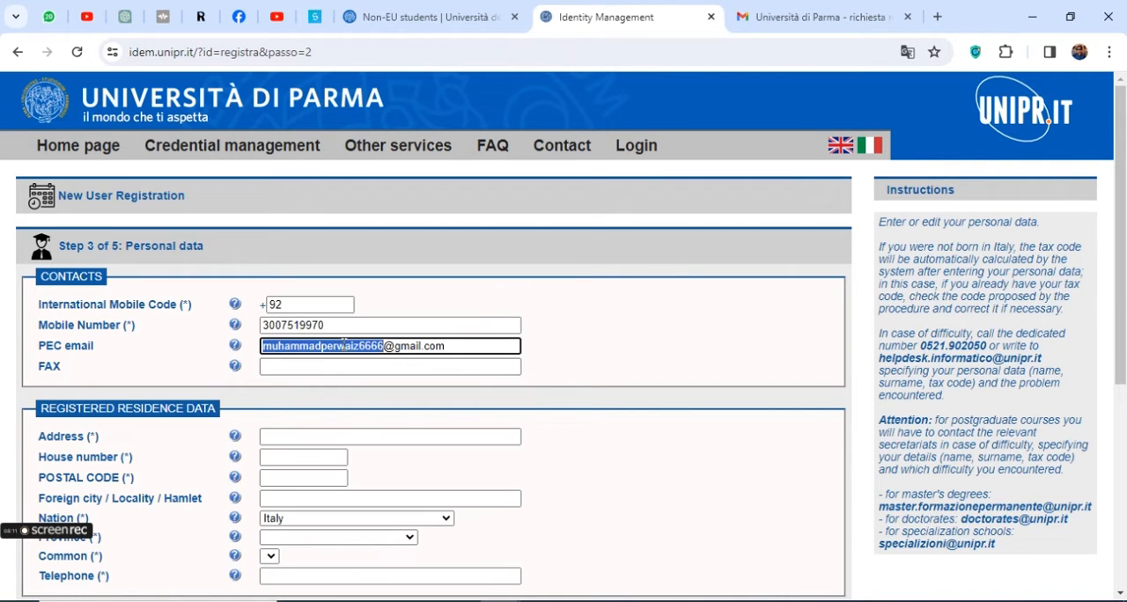
key("BackSpace")
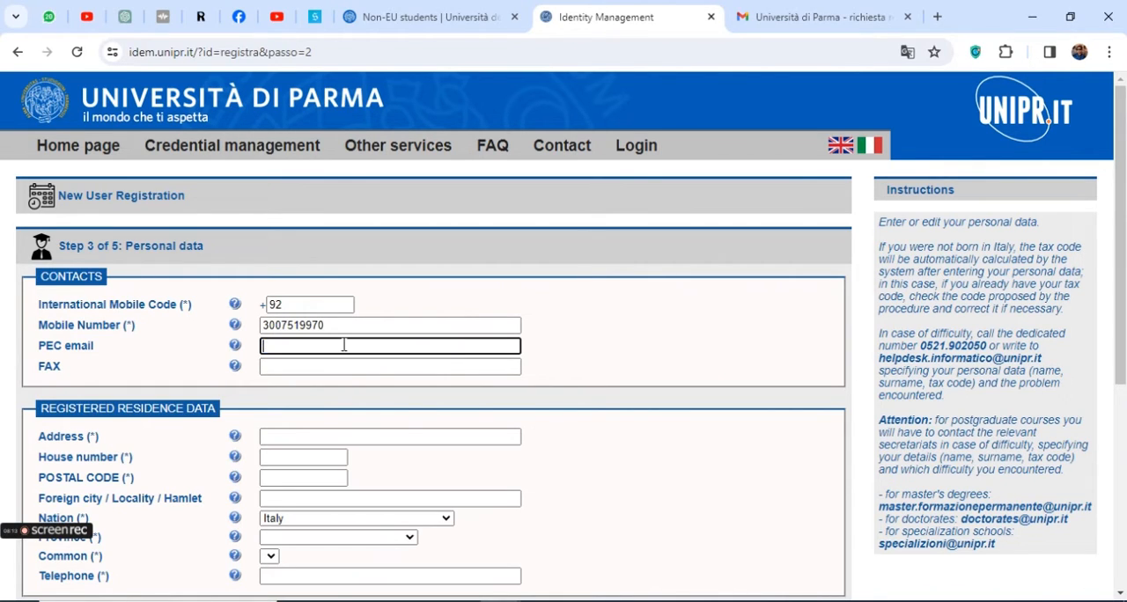
left_click(324, 365)
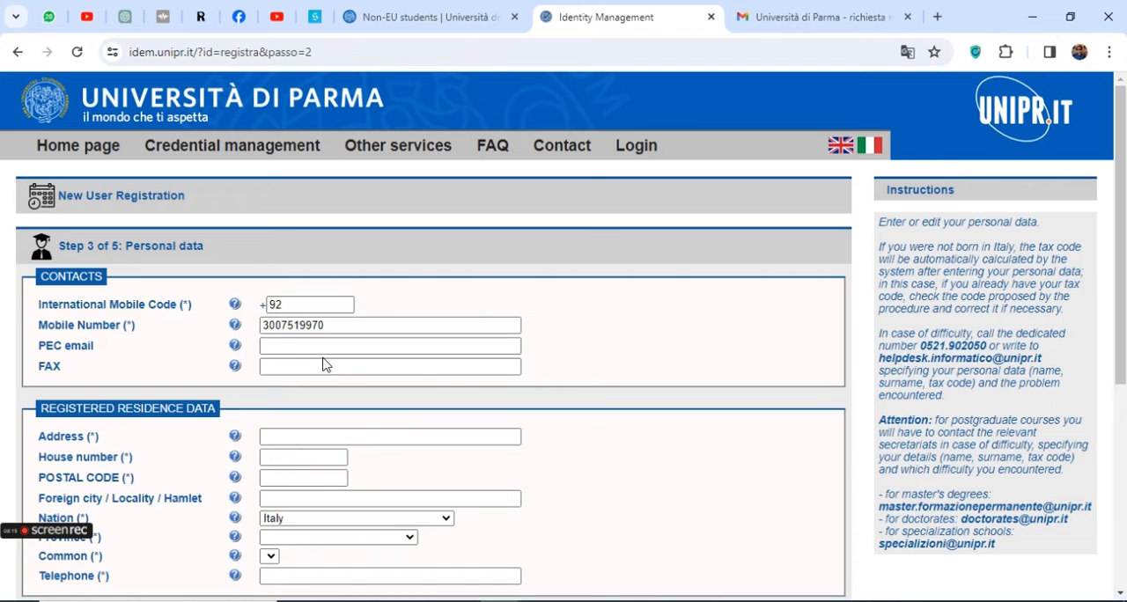
Fill in the street address and house number in the registered residence data
scroll(323, 365, "down", 1)
left_click(318, 328)
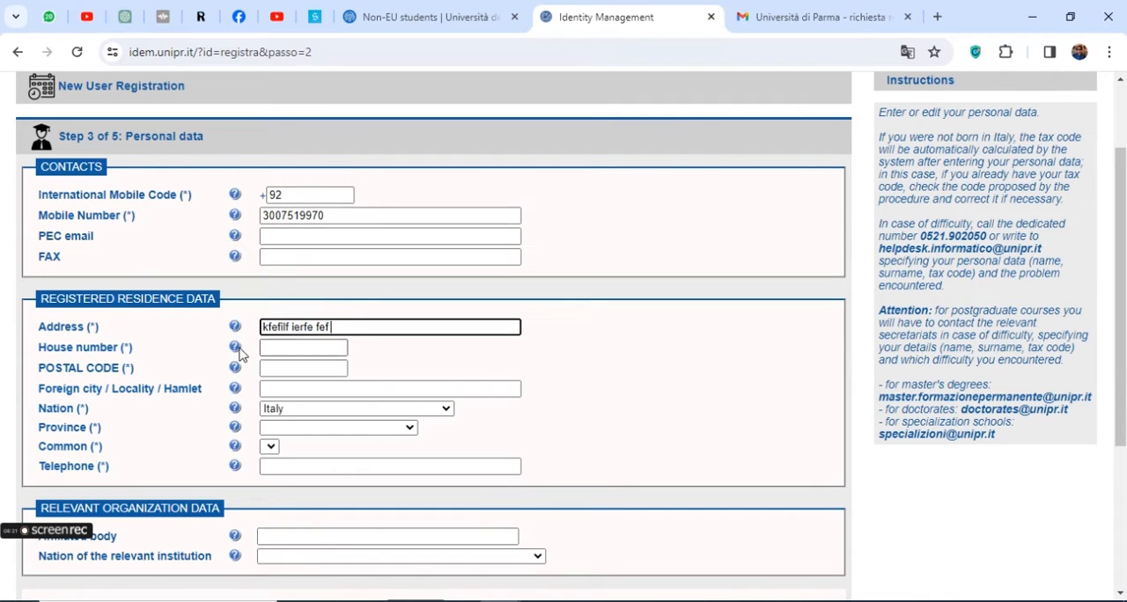
triple_click(101, 348)
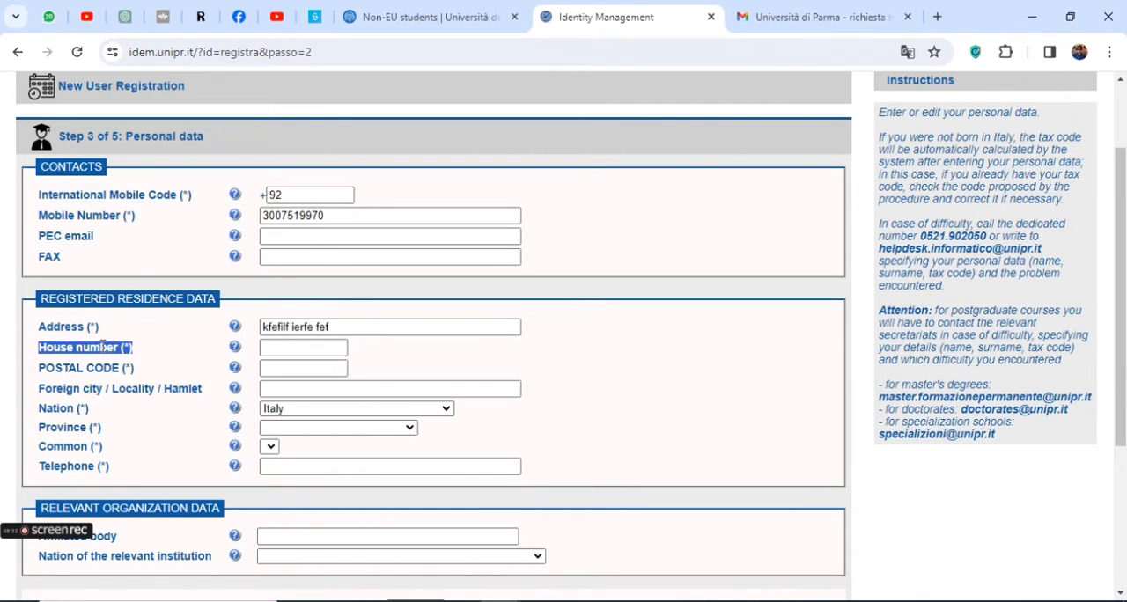
left_click(289, 348)
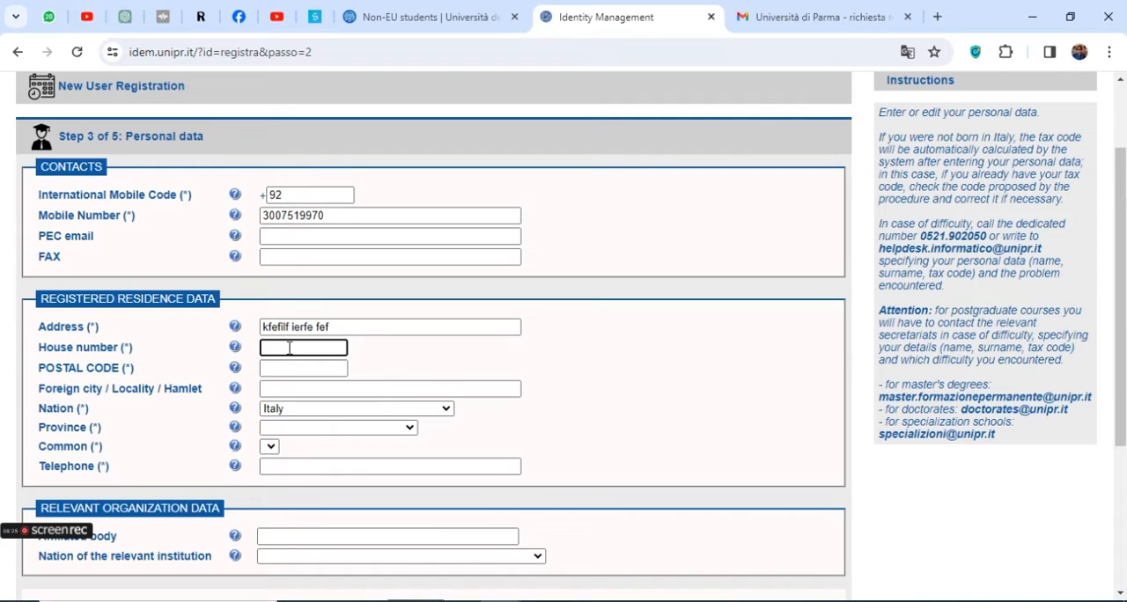
triple_click(104, 368)
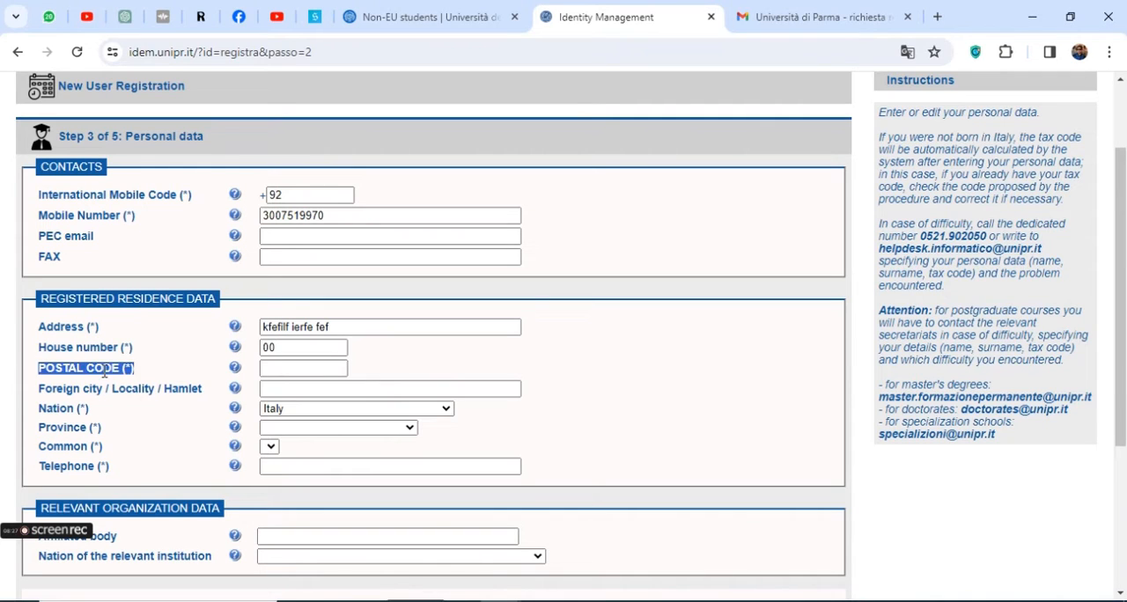
left_click(278, 370)
type("32344")
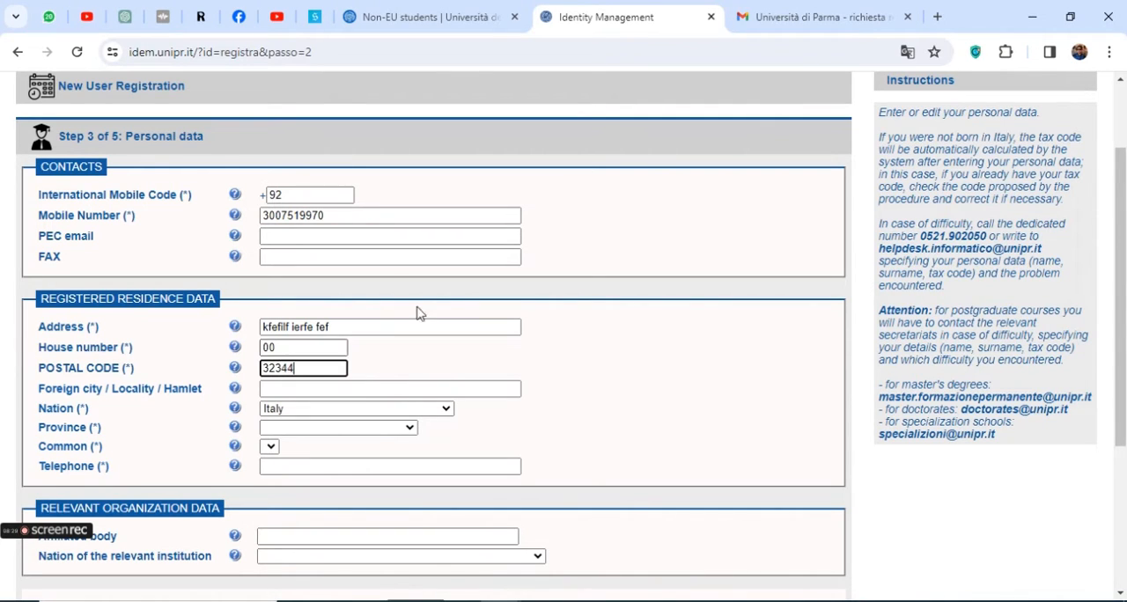
Switch to the Gmail page and search Google from there for "lahore postal code"
left_click(764, 17)
left_click(677, 49)
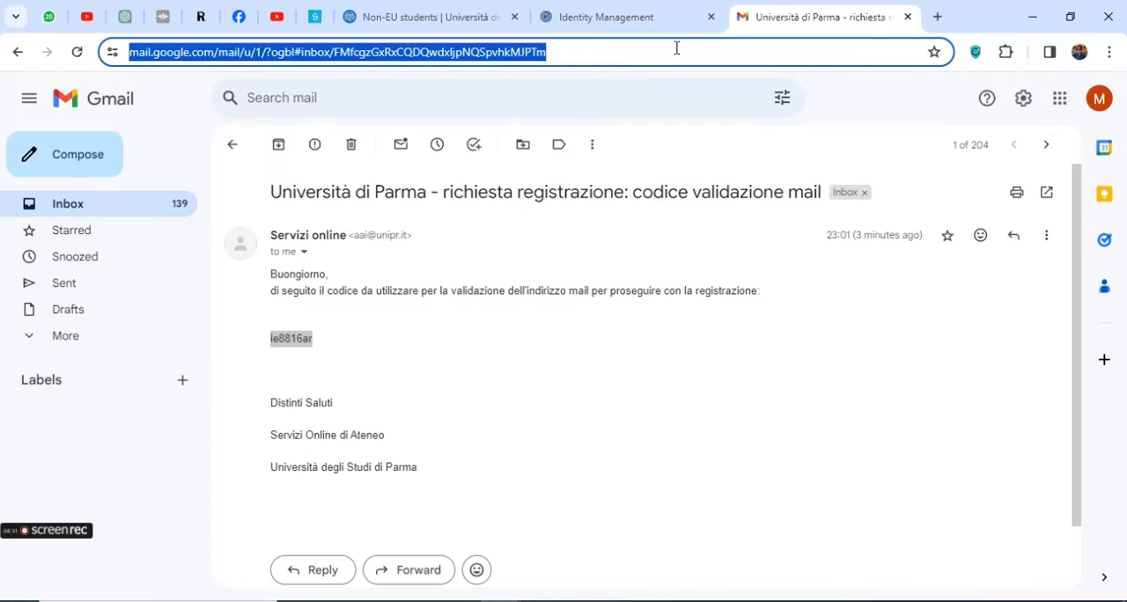
type("lahore")
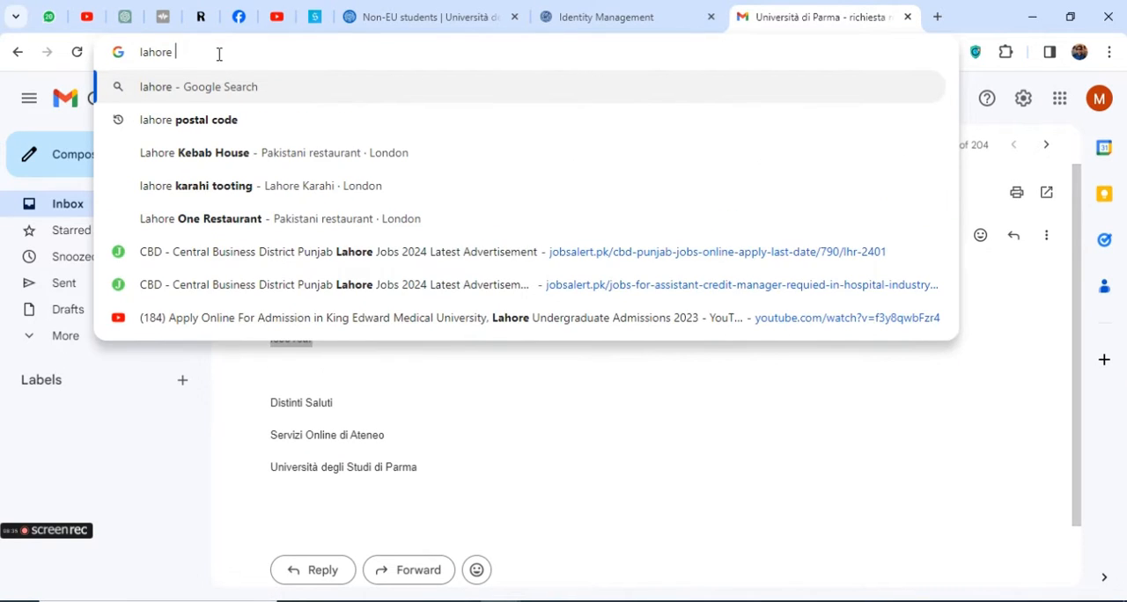
left_click(216, 120)
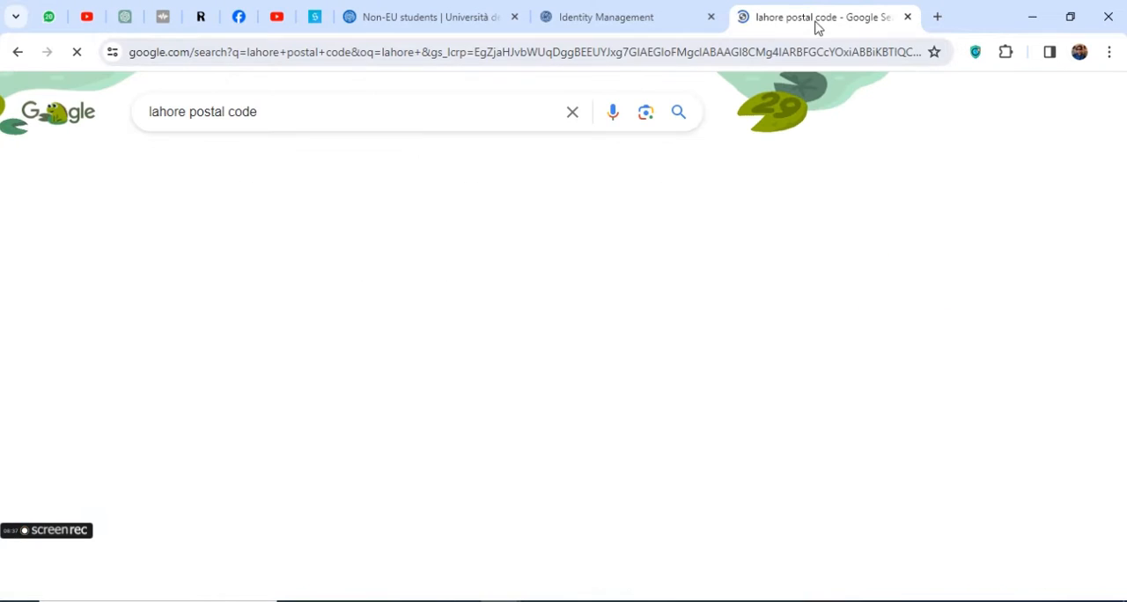
scroll(511, 315, "down", 1)
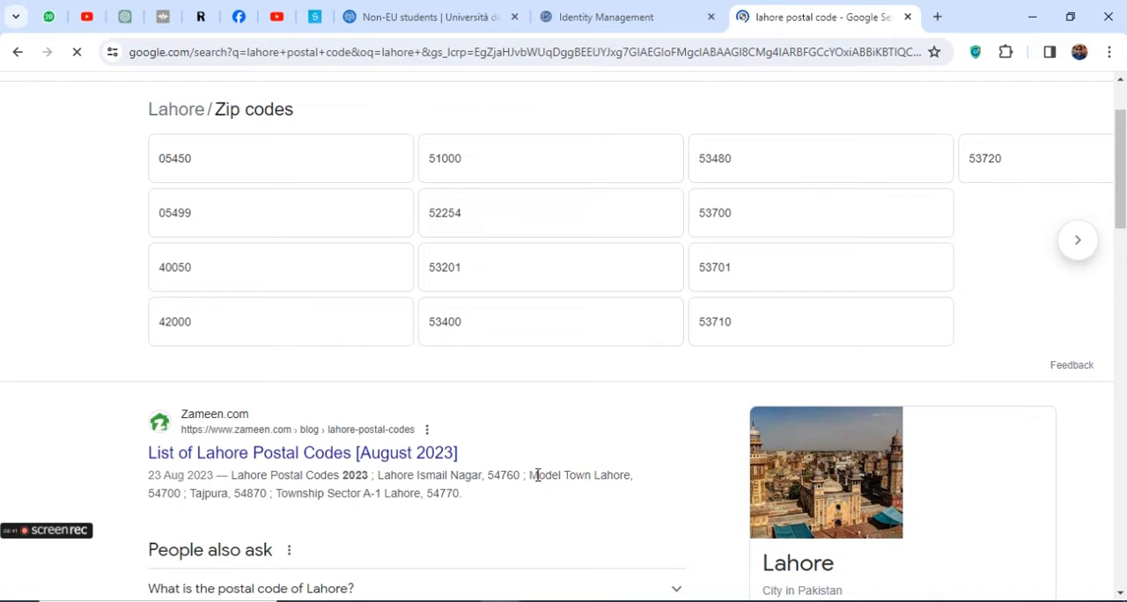
Copy the Lahore Ismail Nagar postal code from the Zameen.com result and use it as the residence postal code on the registration form
left_click_drag(532, 475, 607, 476)
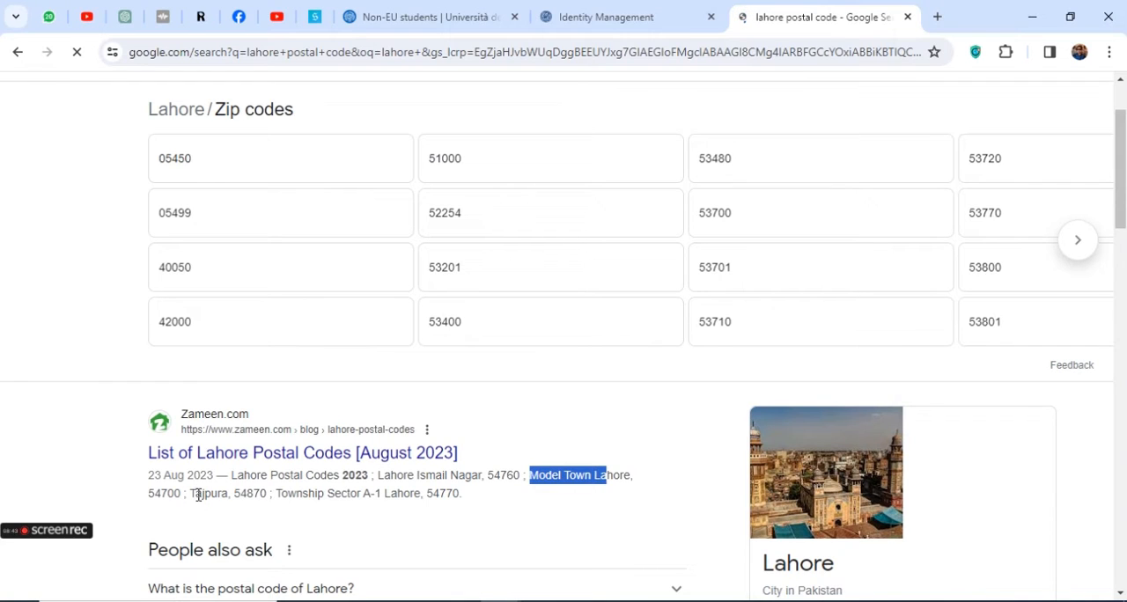
left_click_drag(192, 495, 217, 495)
left_click_drag(289, 495, 328, 494)
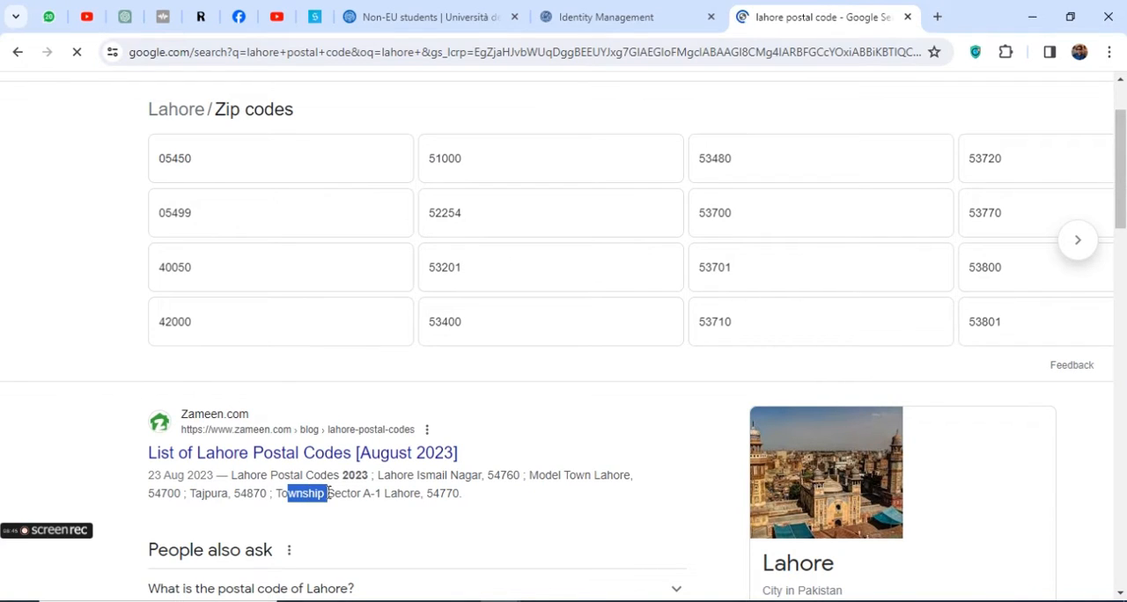
left_click_drag(236, 475, 482, 481)
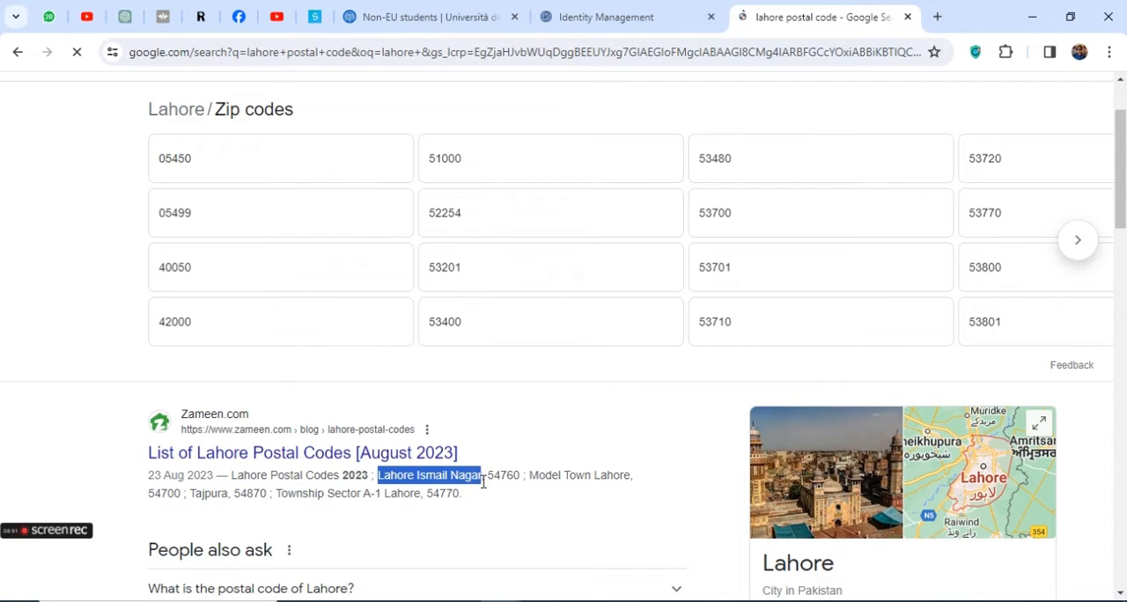
double_click(496, 476)
key("ctrl+c")
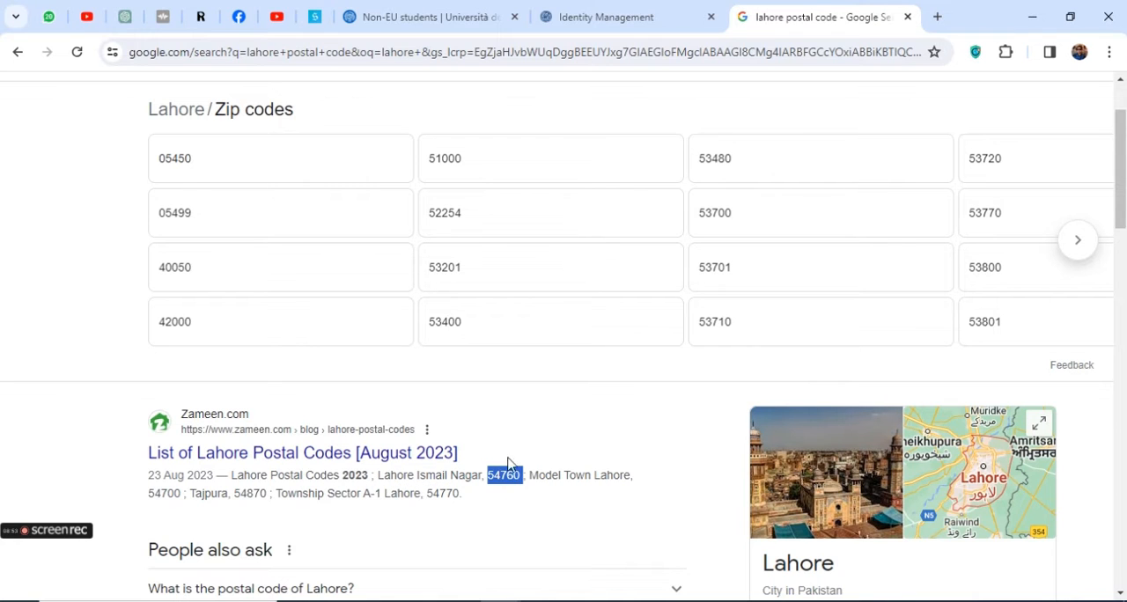
left_click(607, 15)
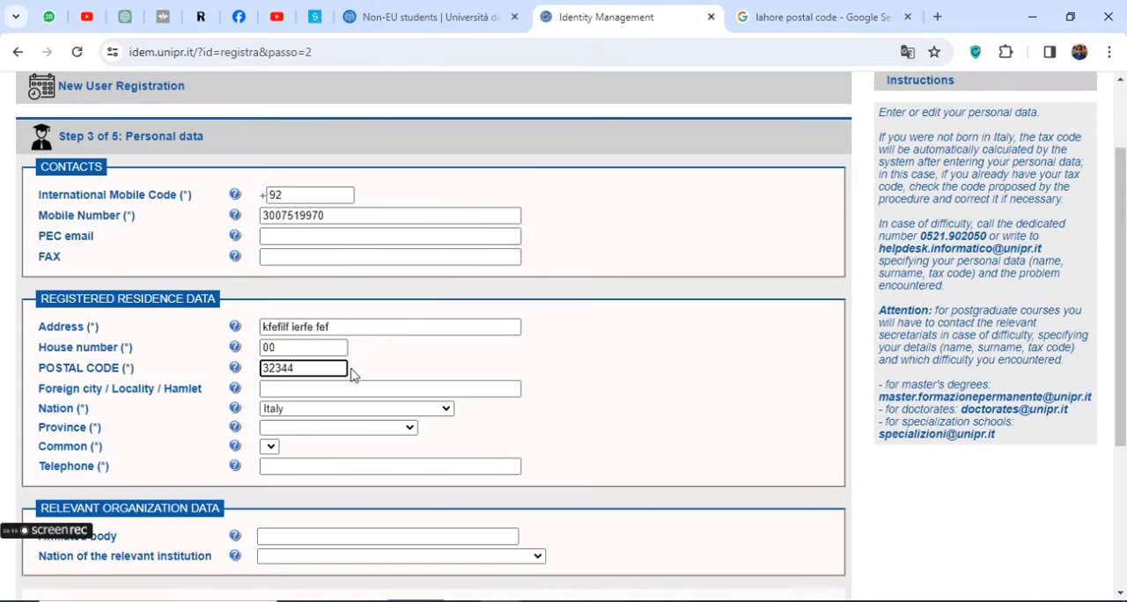
left_click(322, 370)
double_click(300, 373)
key("ctrl+v")
Set the nation of the registered residence to Pakistan
triple_click(108, 388)
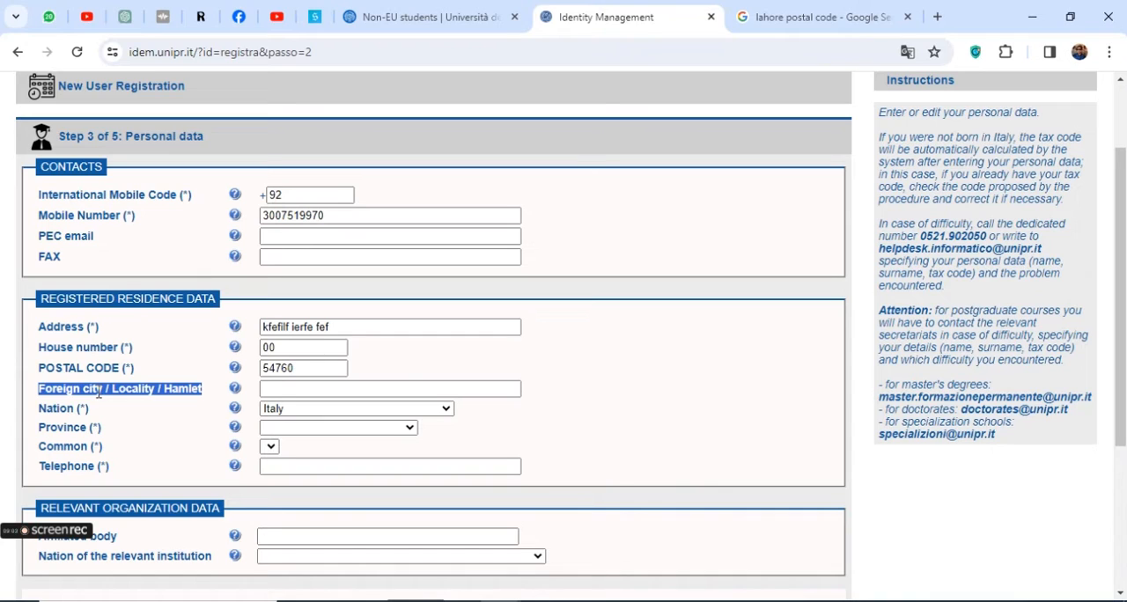
triple_click(69, 408)
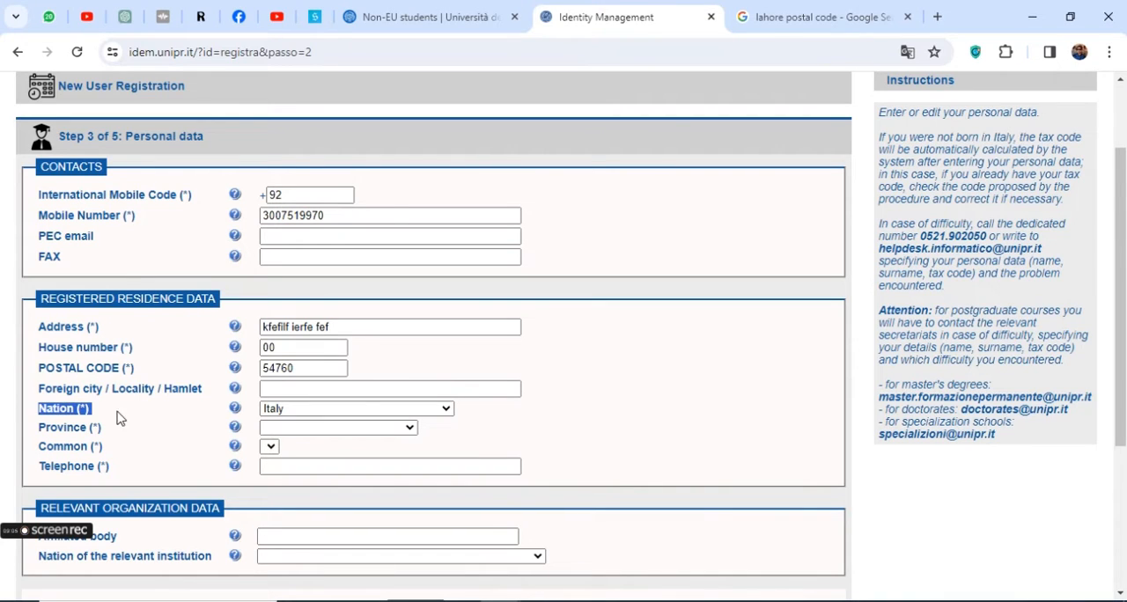
left_click(360, 408)
key("p")
key("p")
key("p")
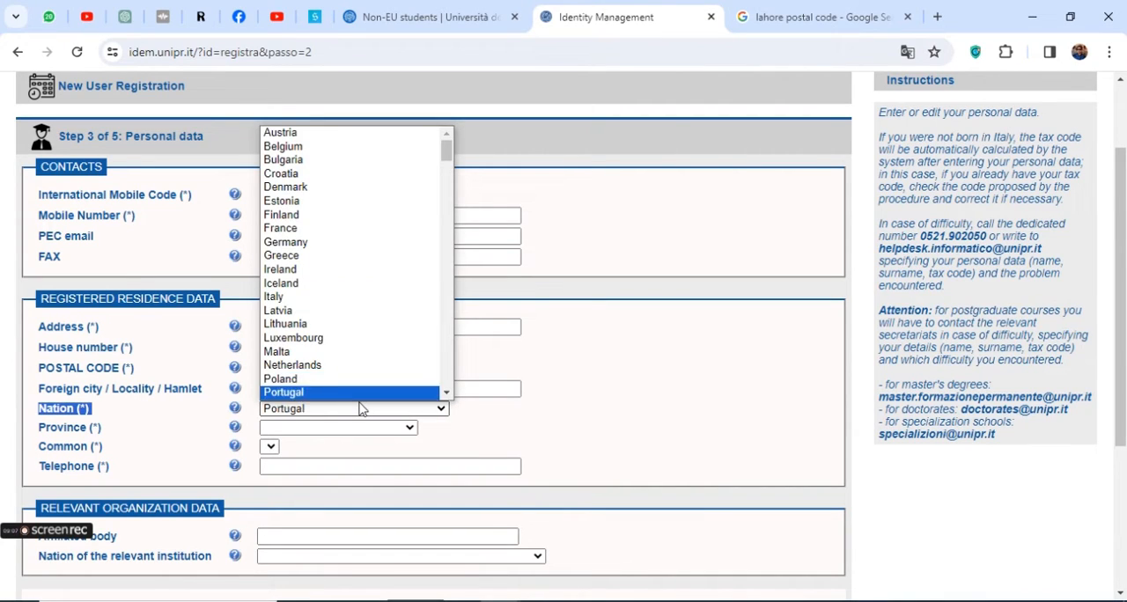
key("p")
key("p")
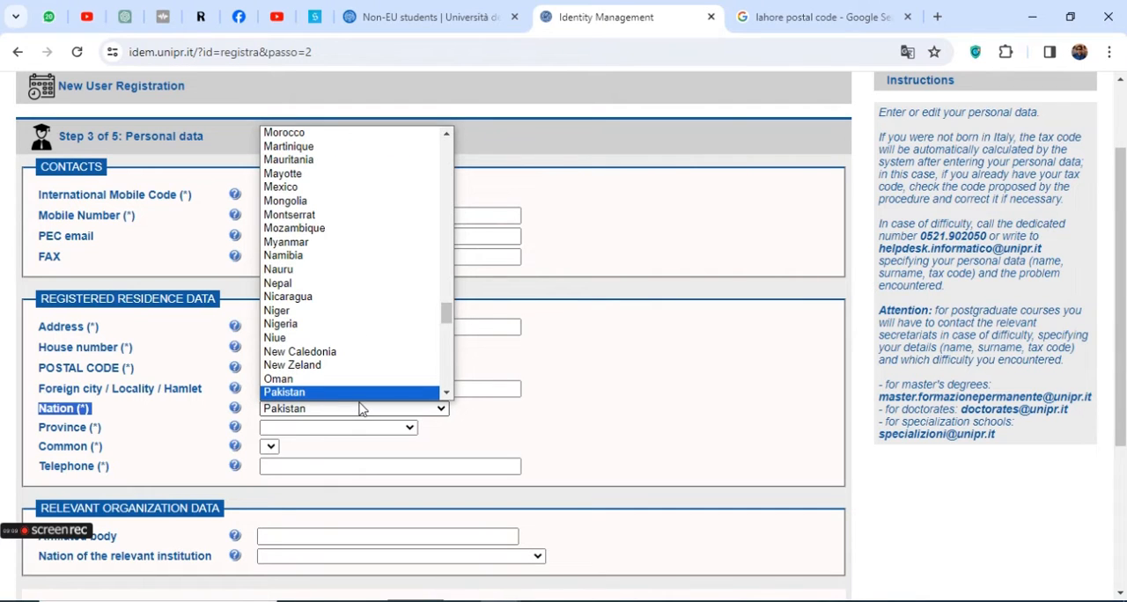
key("Return")
Examine the options offered for the province of the registered residence
triple_click(88, 429)
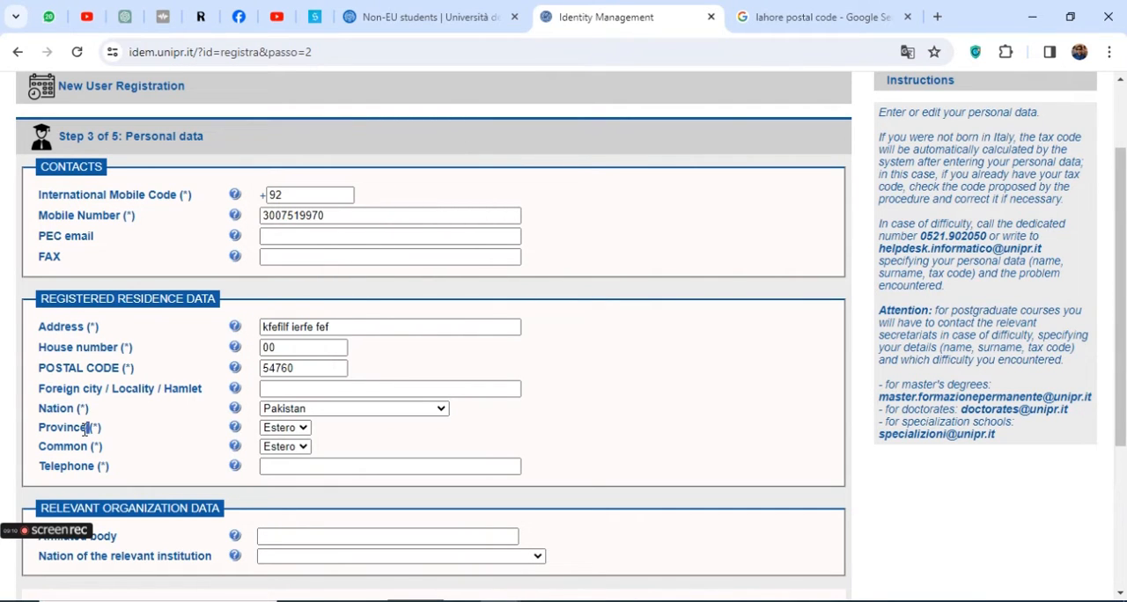
left_click(288, 431)
left_click(287, 440)
left_click(287, 432)
left_click(283, 443)
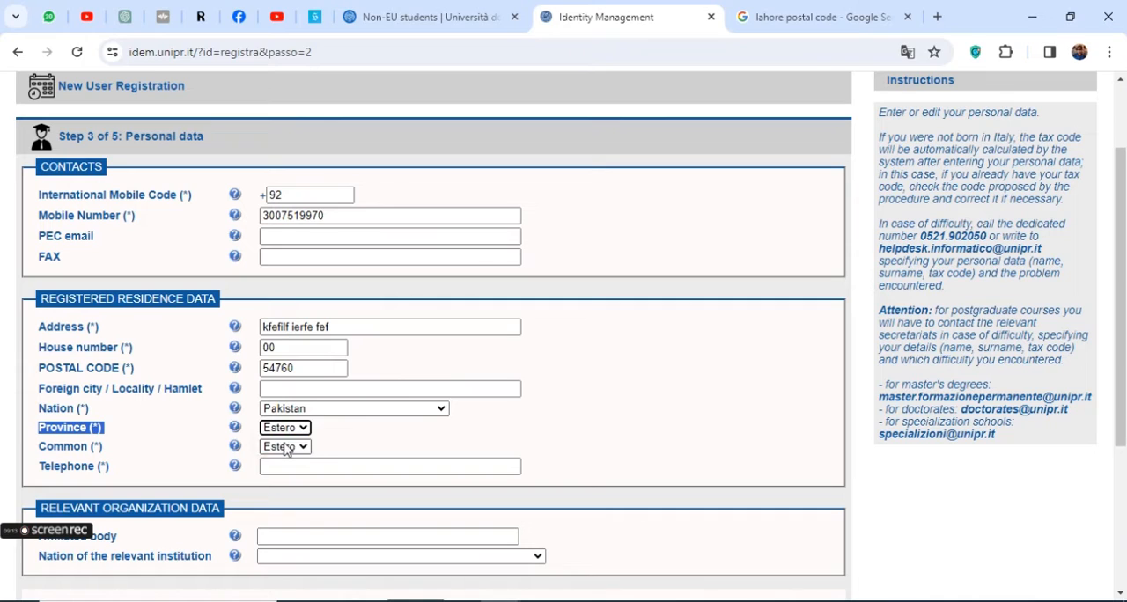
left_click(296, 430)
left_click(296, 430)
left_click(296, 431)
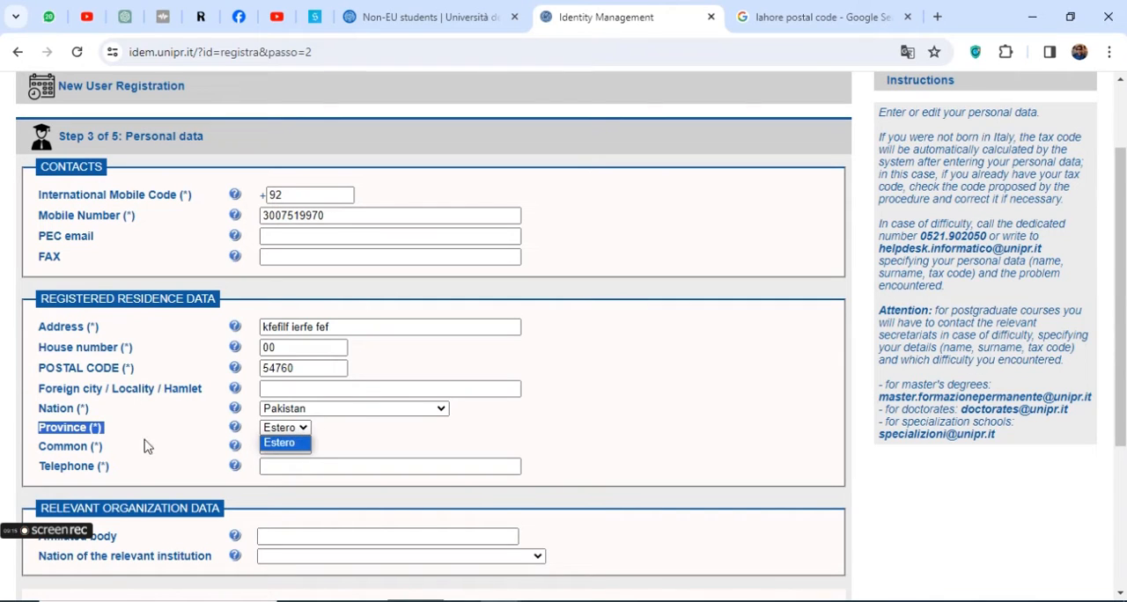
Check the Common options of the registered residence, and copy the mobile number from the contacts into the residence telephone field
left_click(84, 446)
left_click(288, 448)
left_click(288, 449)
left_click(288, 449)
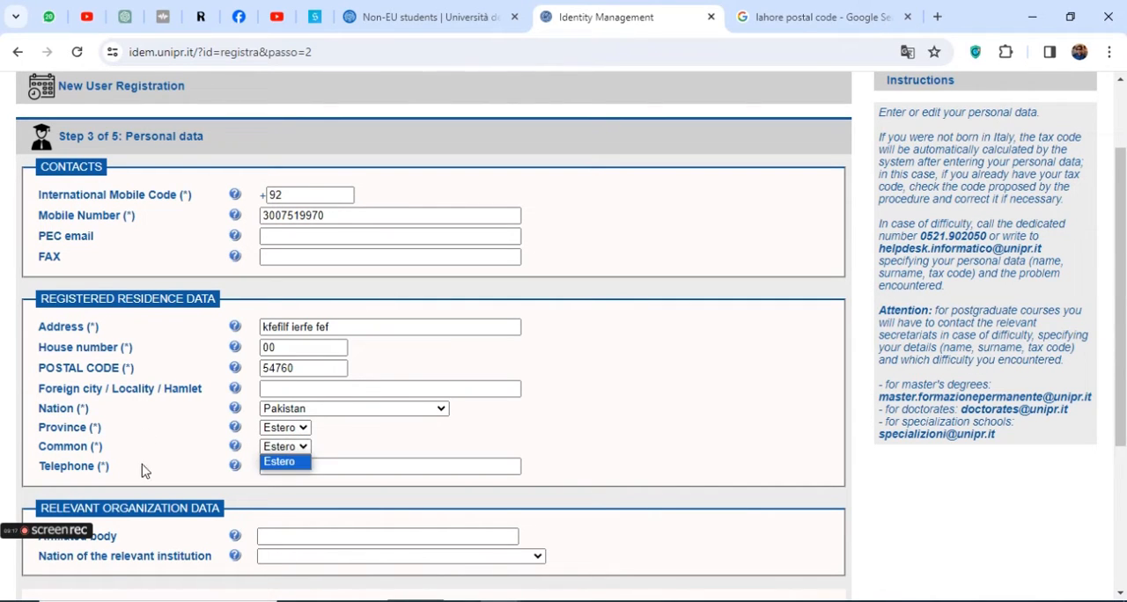
left_click(92, 468)
double_click(92, 467)
left_click(289, 214)
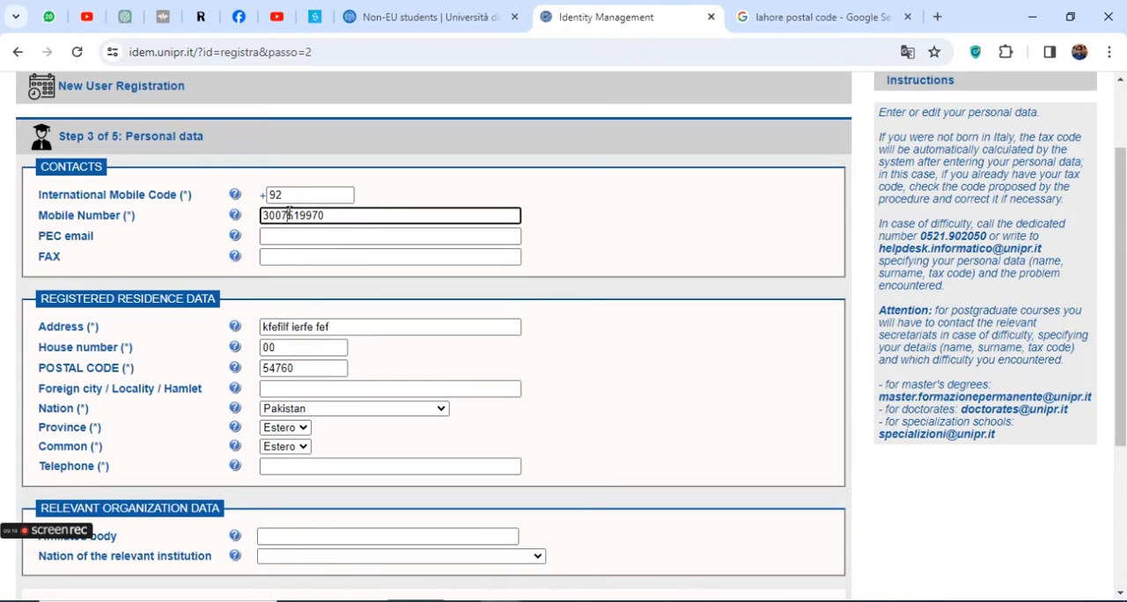
double_click(289, 215)
key("ctrl+c")
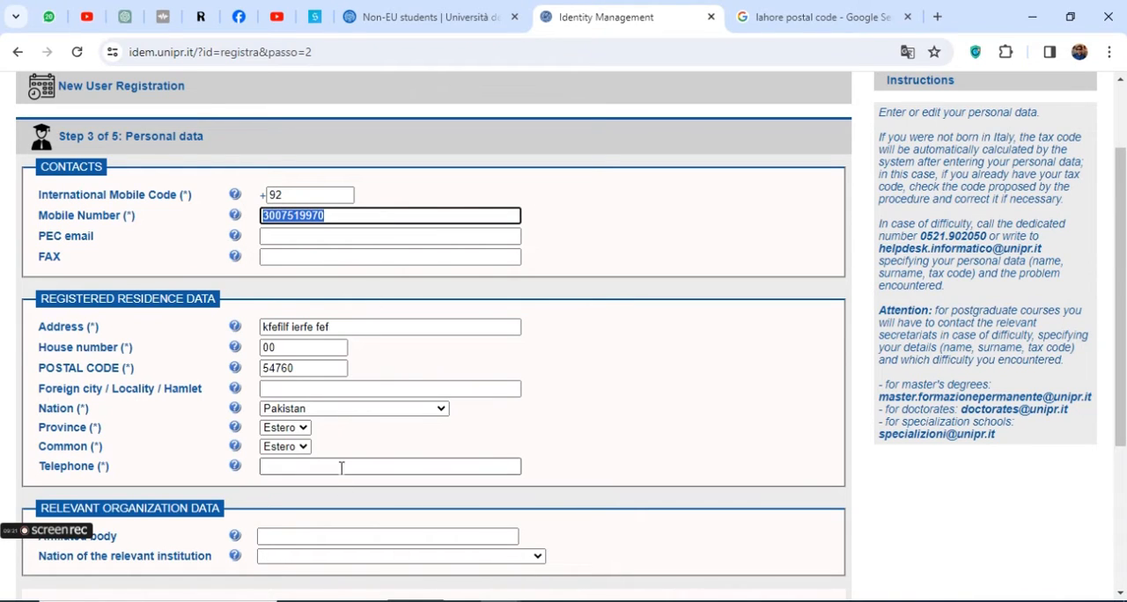
left_click(341, 466)
key("ctrl+v")
Prefix the residence telephone number with the international code 92
left_click(275, 195)
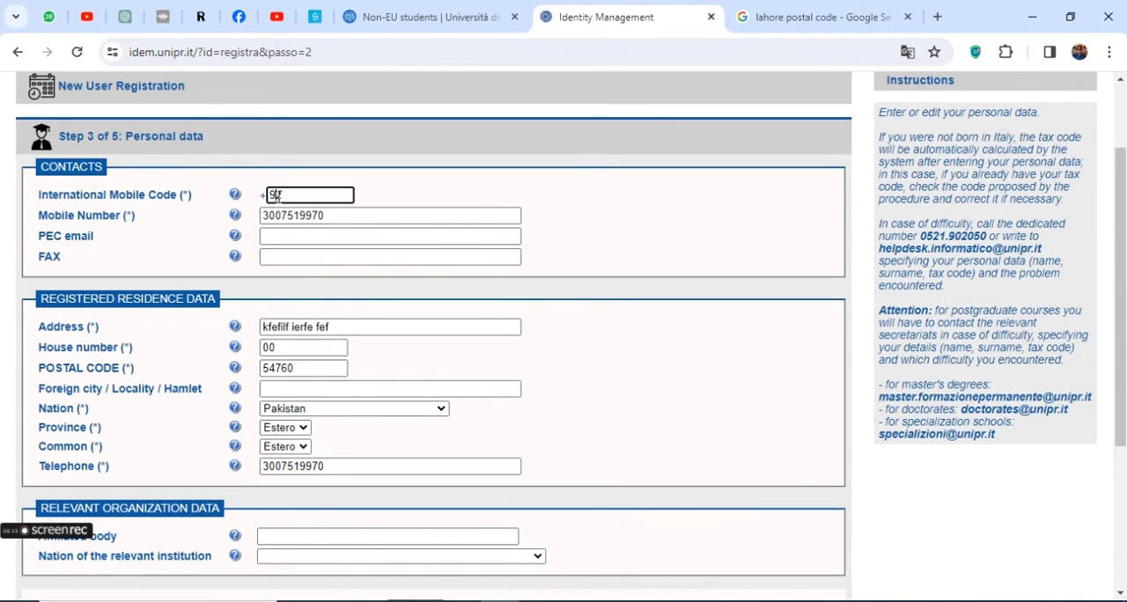
double_click(275, 194)
key("ctrl+c")
left_click(266, 466)
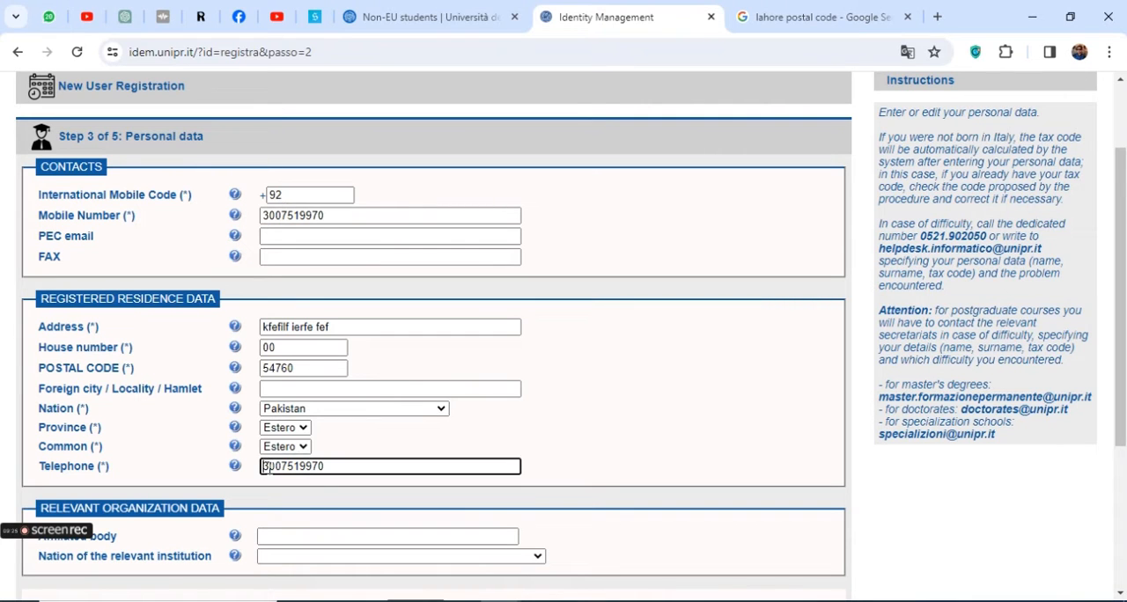
key("ctrl+v")
left_click(713, 434)
Submit the personal data with the relevant organization data left blank, and dismiss the translation popup
scroll(481, 383, "down", 3)
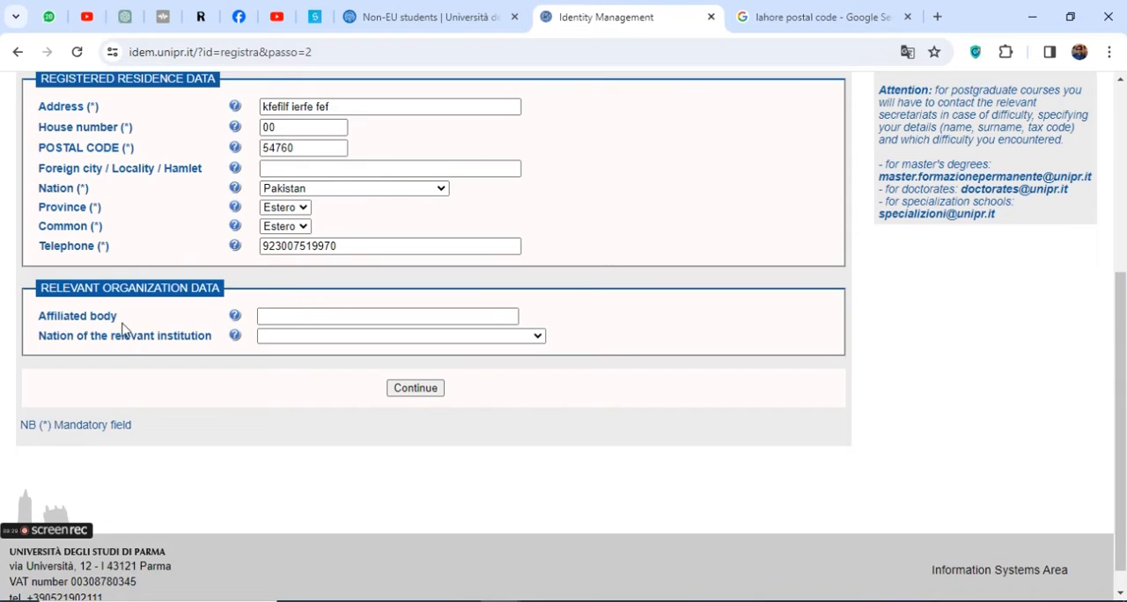
left_click_drag(79, 315, 128, 322)
left_click(412, 396)
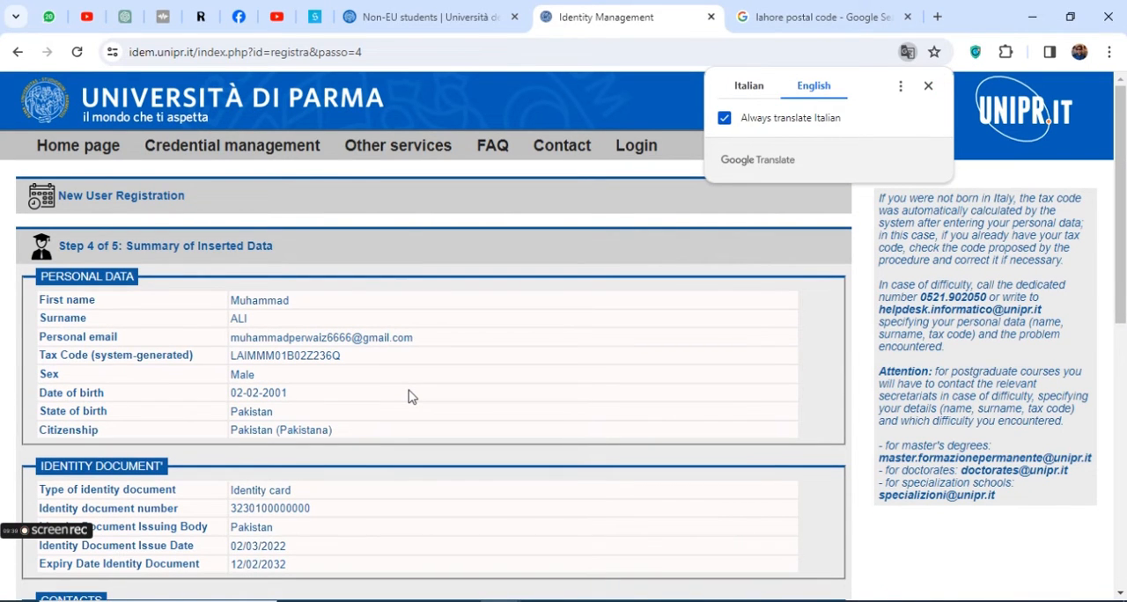
left_click(928, 85)
Review the summary of inserted data, covering personal data, identity document, contacts and registered residence
left_click_drag(56, 248, 280, 248)
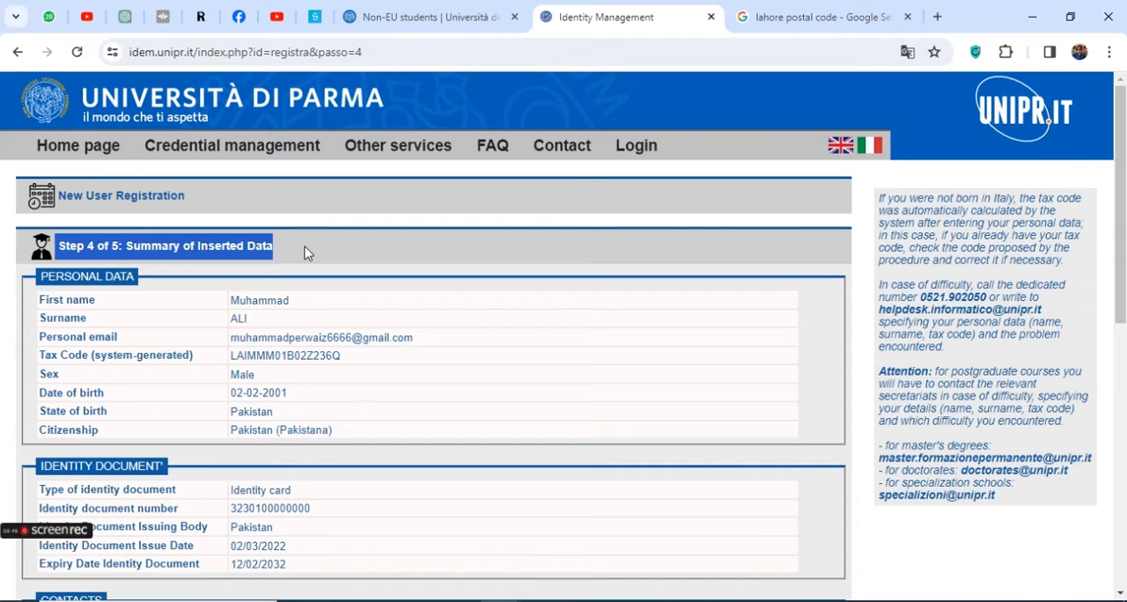
scroll(260, 342, "down", 3)
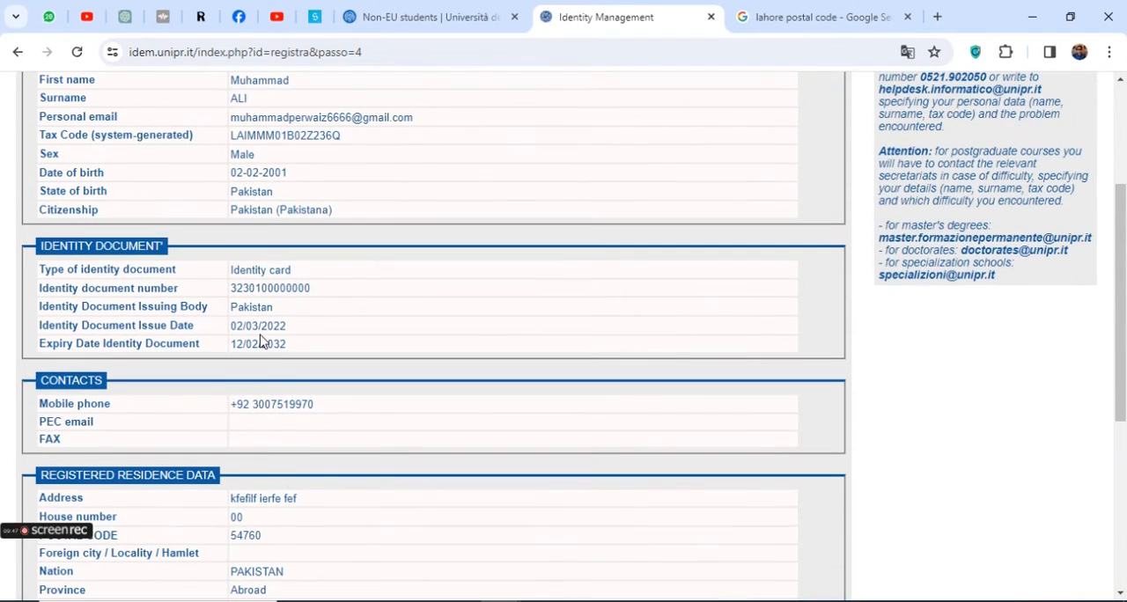
scroll(265, 341, "down", 4)
scroll(282, 340, "up", 7)
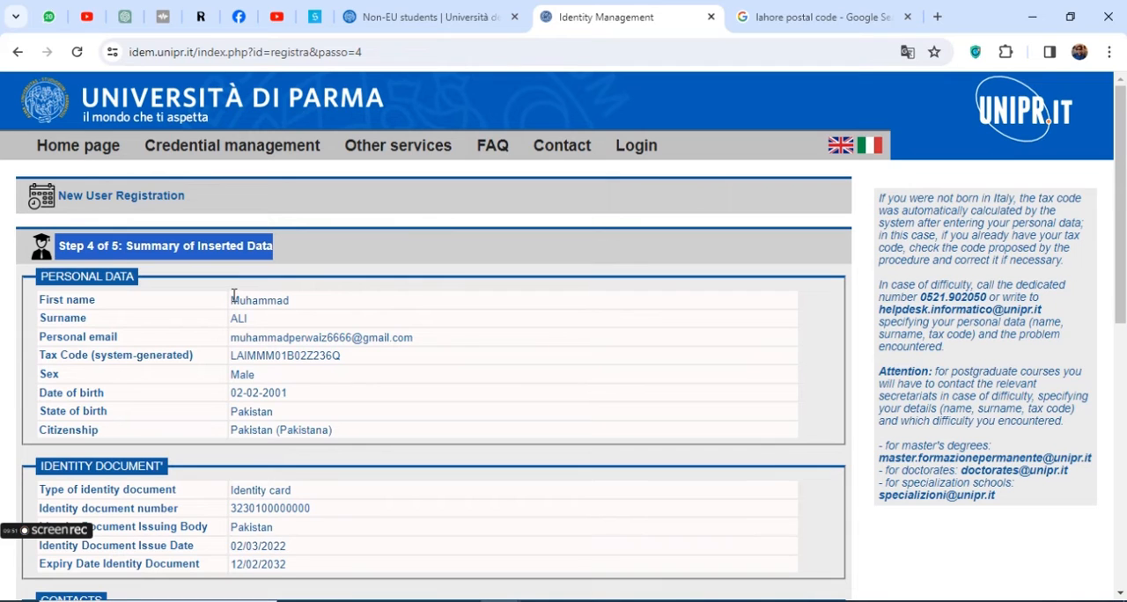
left_click(233, 295)
left_click_drag(235, 296, 358, 461)
scroll(352, 449, "down", 3)
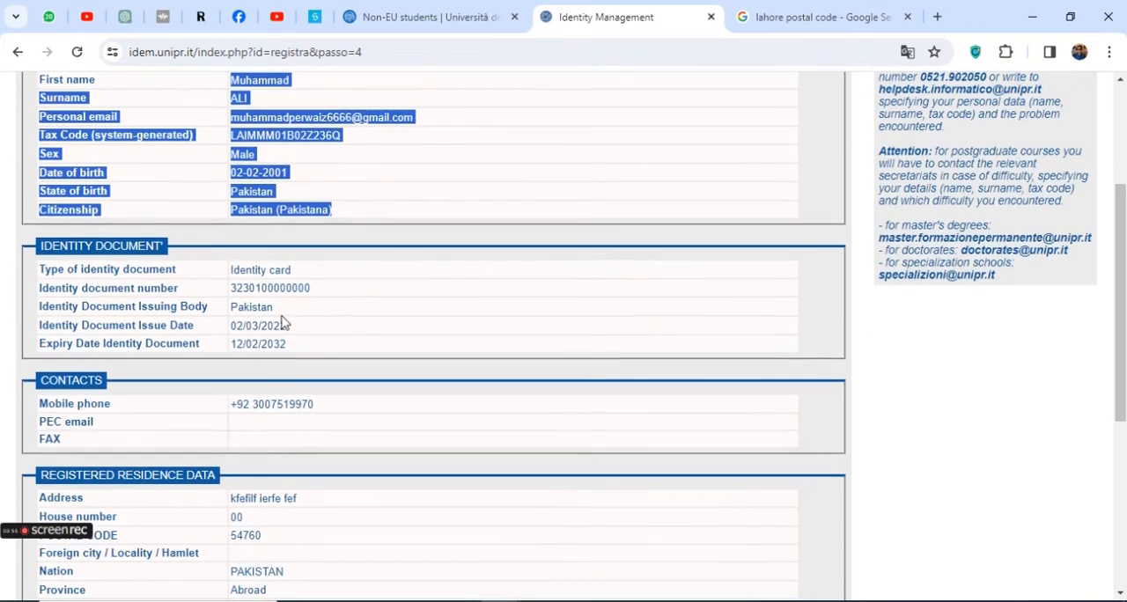
scroll(282, 322, "up", 2)
left_click(283, 314)
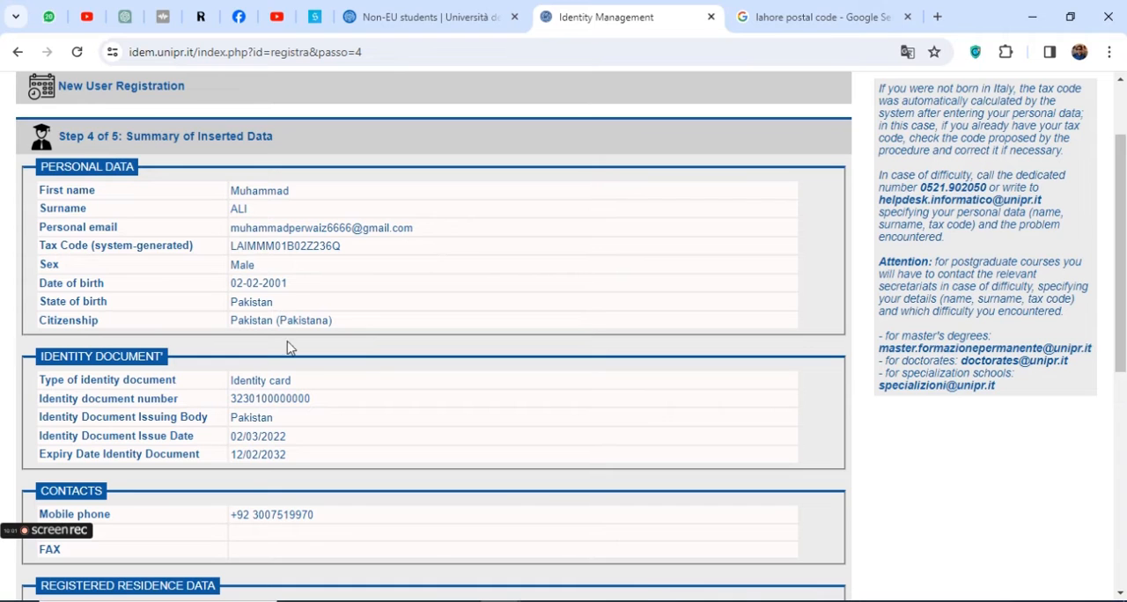
scroll(290, 379, "down", 4)
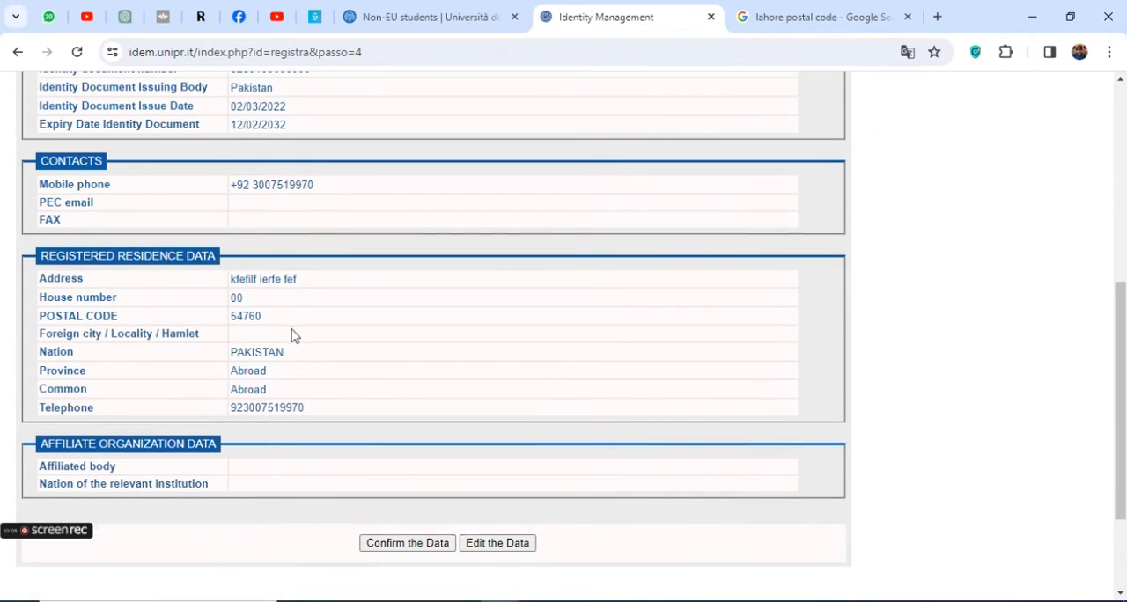
scroll(286, 326, "up", 4)
scroll(284, 299, "down", 4)
scroll(284, 300, "up", 4)
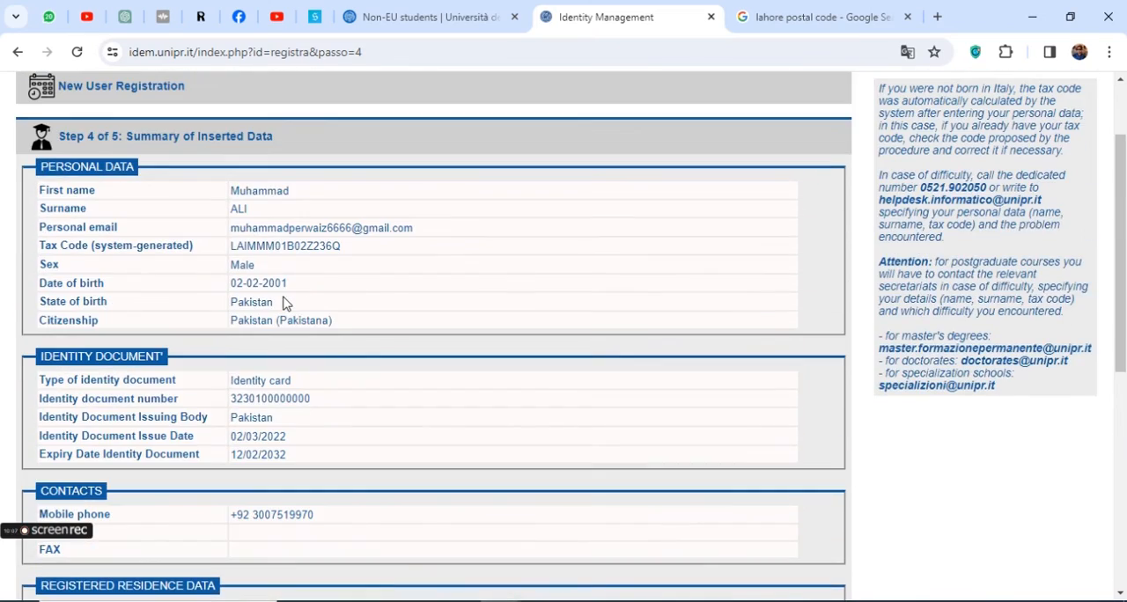
scroll(285, 300, "down", 6)
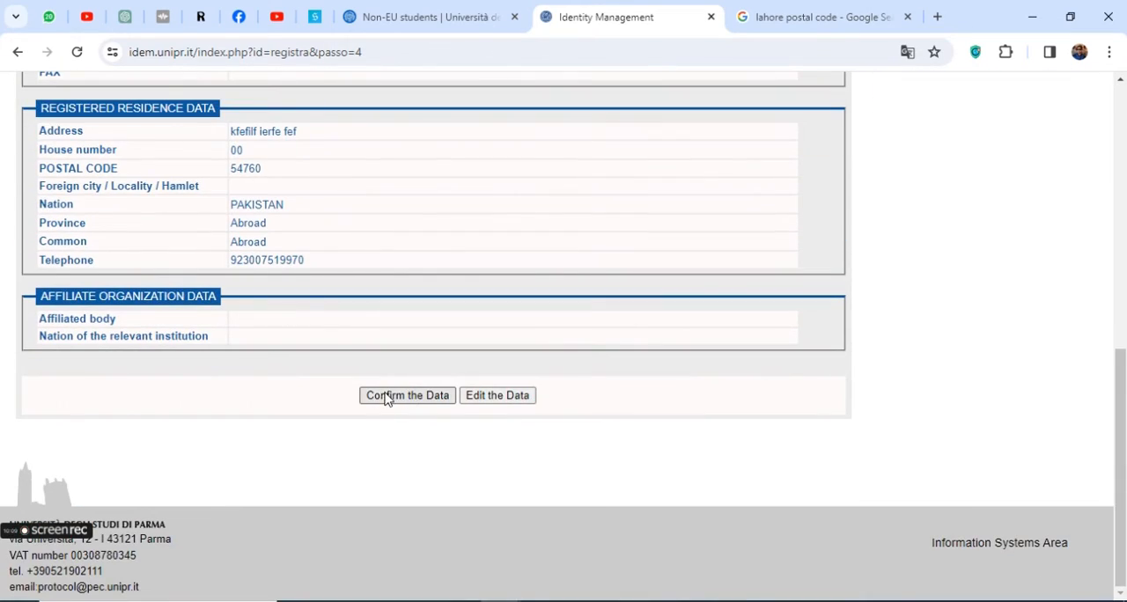
scroll(305, 310, "up", 8)
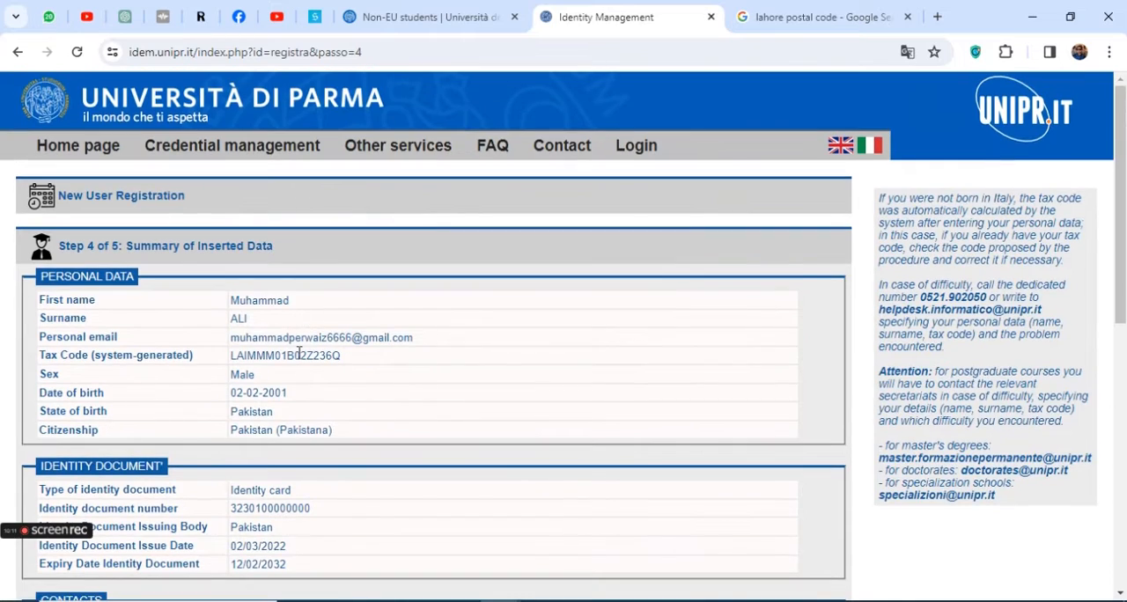
scroll(266, 380, "down", 10)
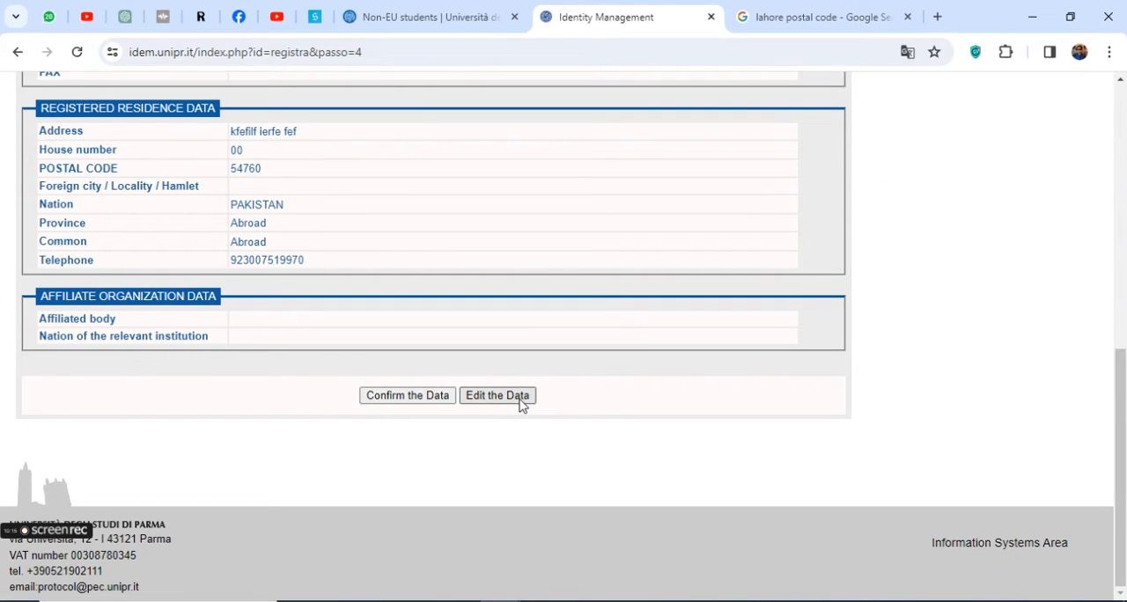
Confirm the summarized registration data and review the assigned username and password activation code
left_click(376, 398)
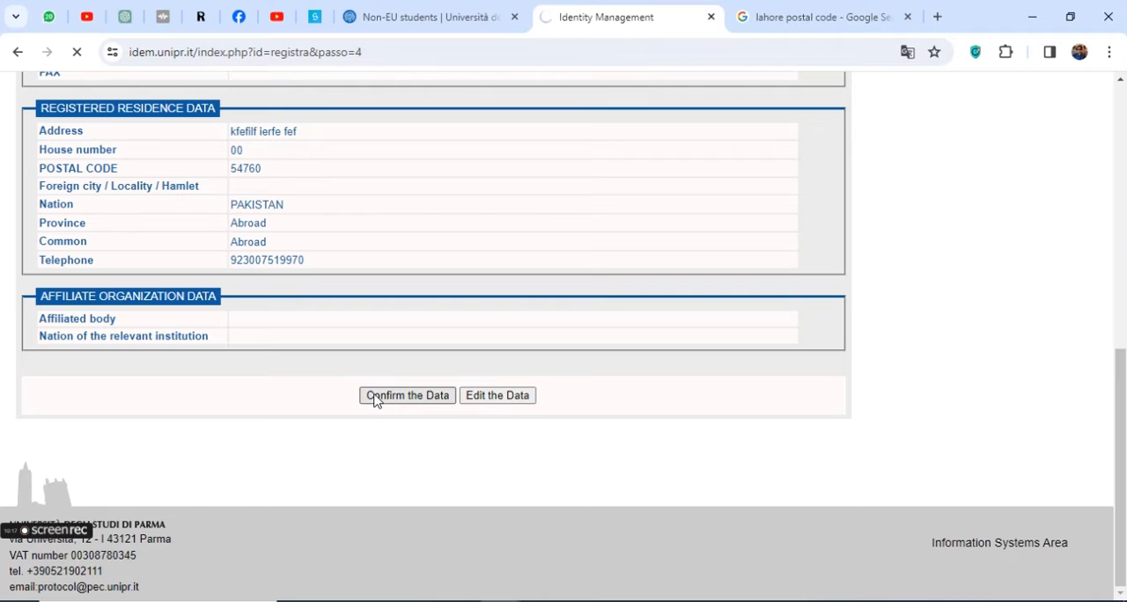
scroll(264, 352, "up", 5)
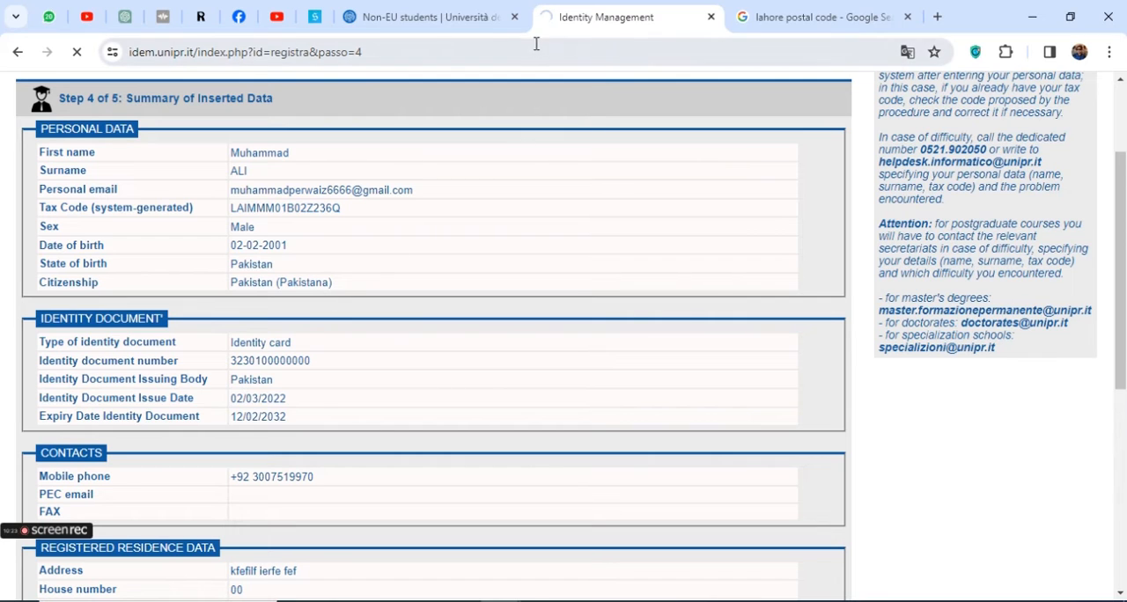
scroll(320, 340, "up", 2)
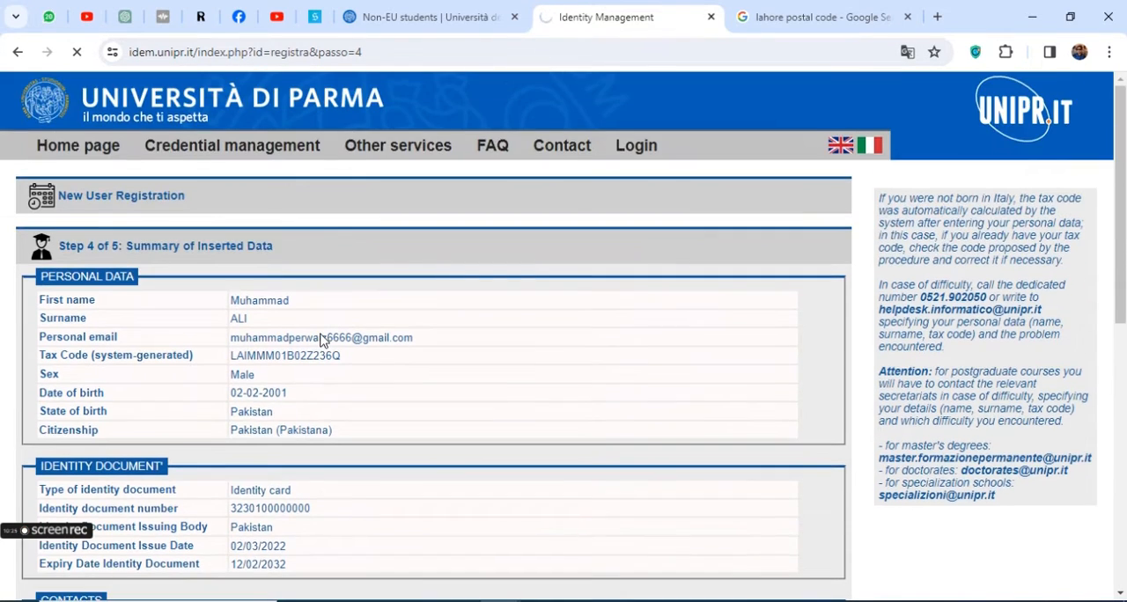
scroll(320, 340, "down", 1)
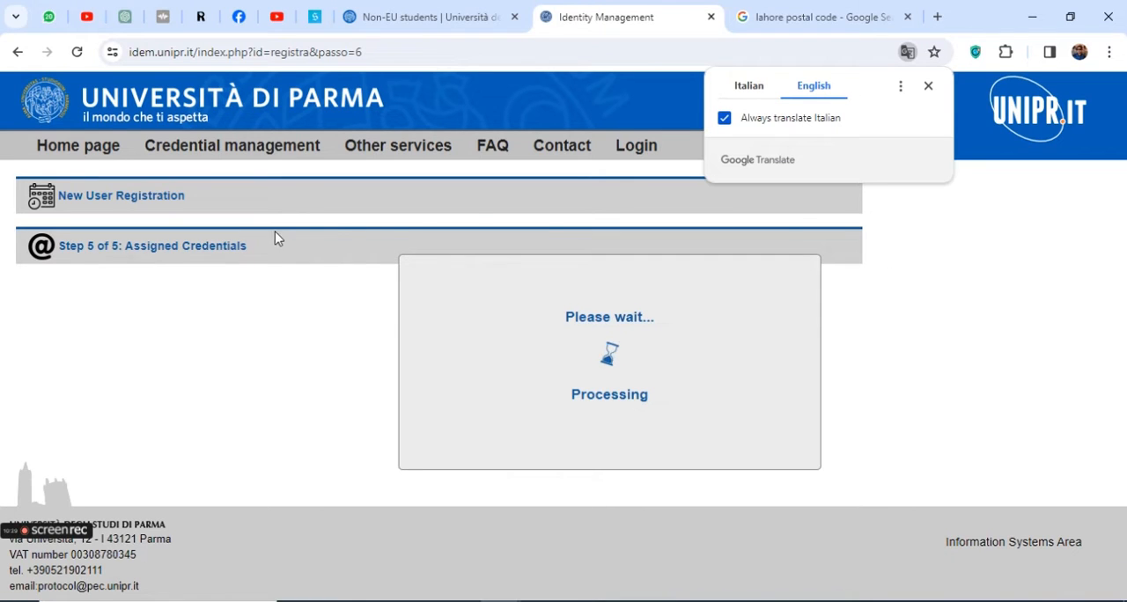
left_click(929, 86)
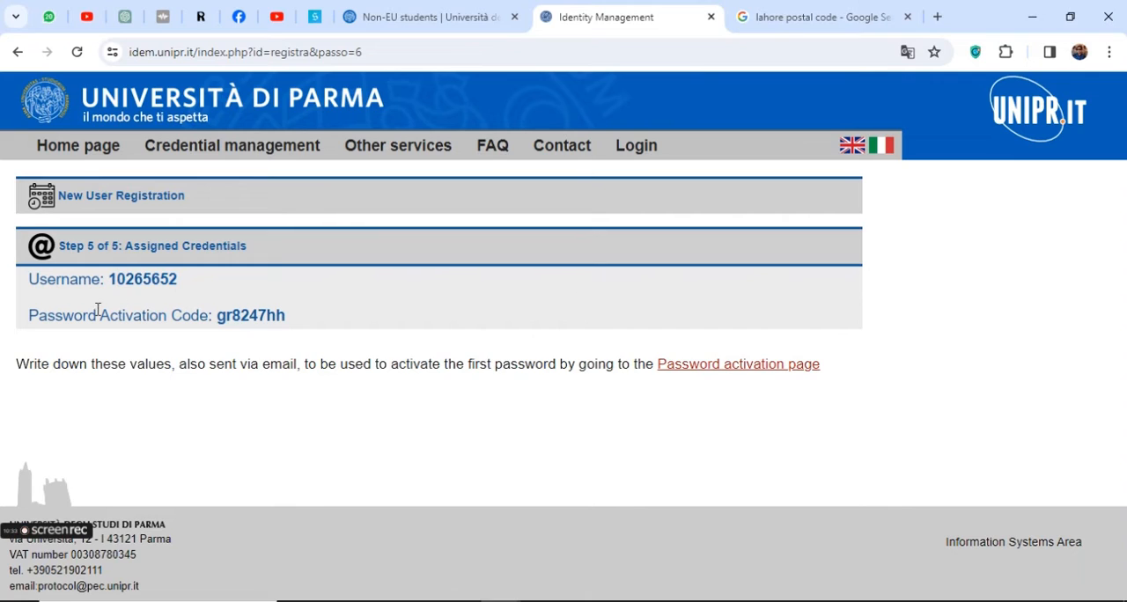
left_click_drag(109, 279, 178, 279)
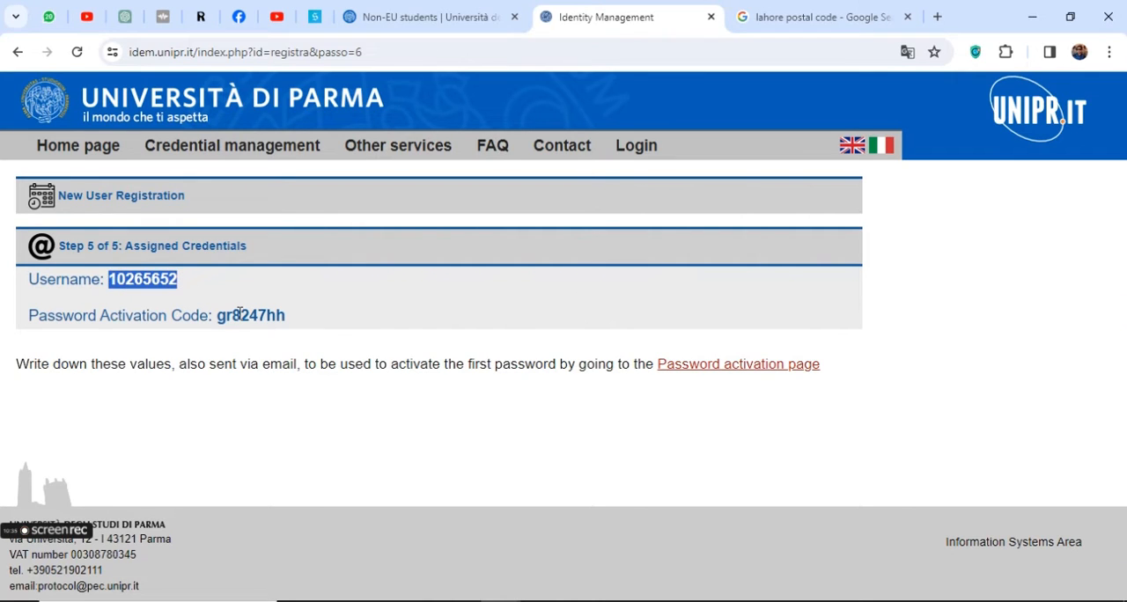
left_click_drag(209, 314, 270, 313)
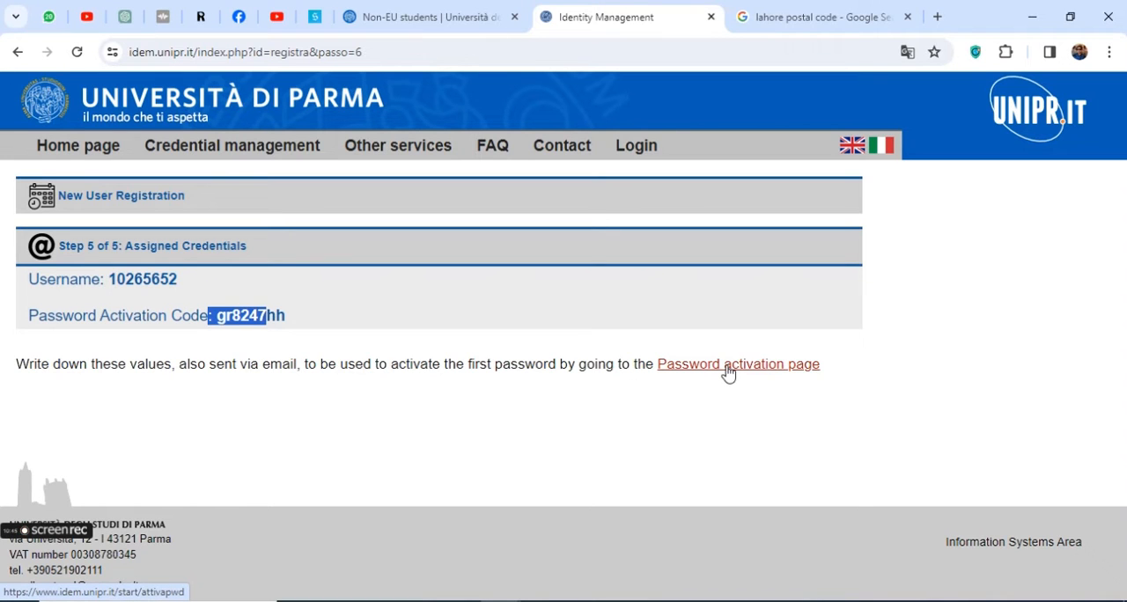
Search Google for "gmail" from the postal code results page and switch to the other signed-in Google account to reach its inbox
left_click(783, 17)
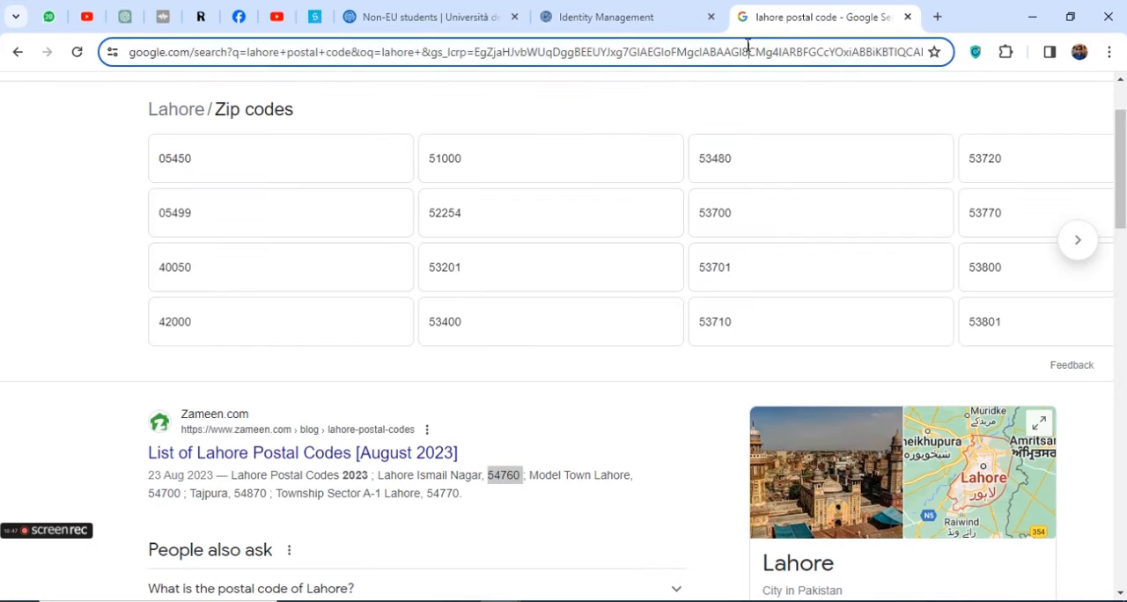
left_click(748, 46)
type("gm")
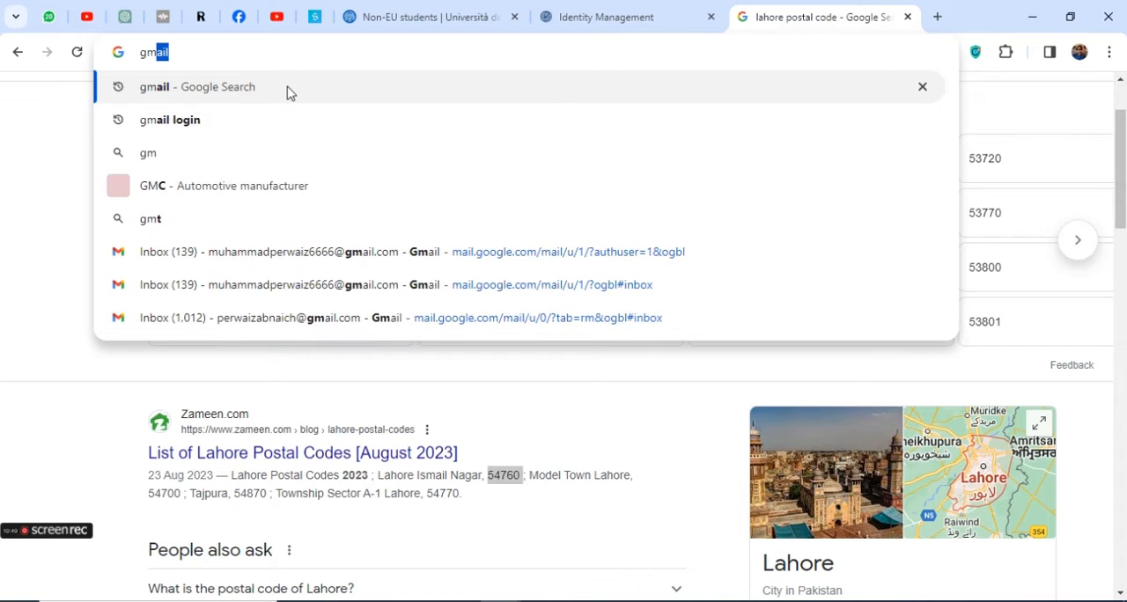
left_click(291, 92)
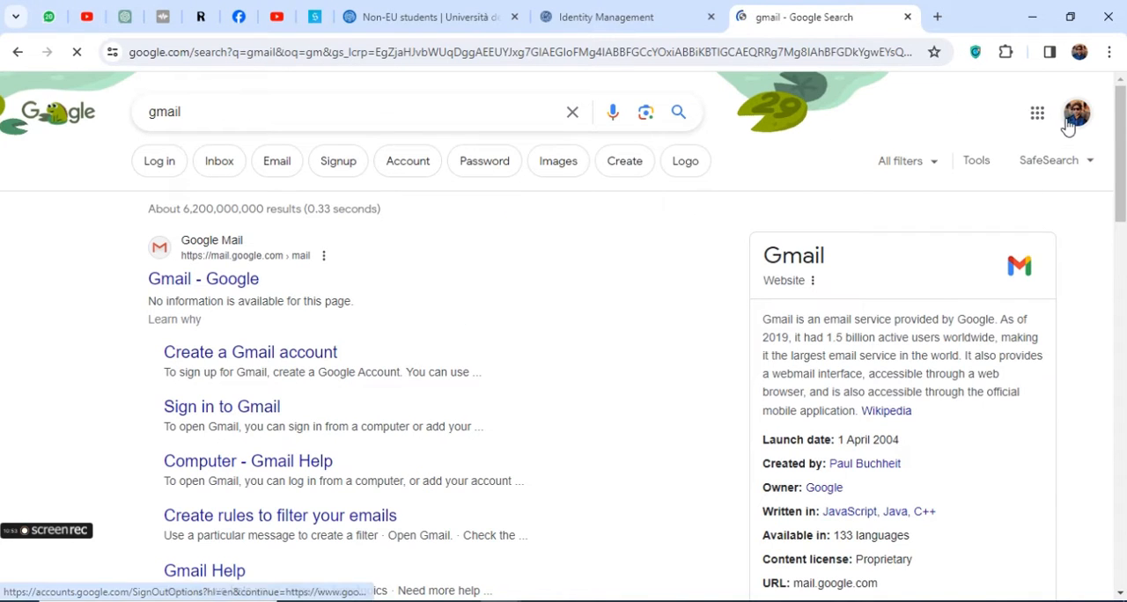
left_click(1069, 123)
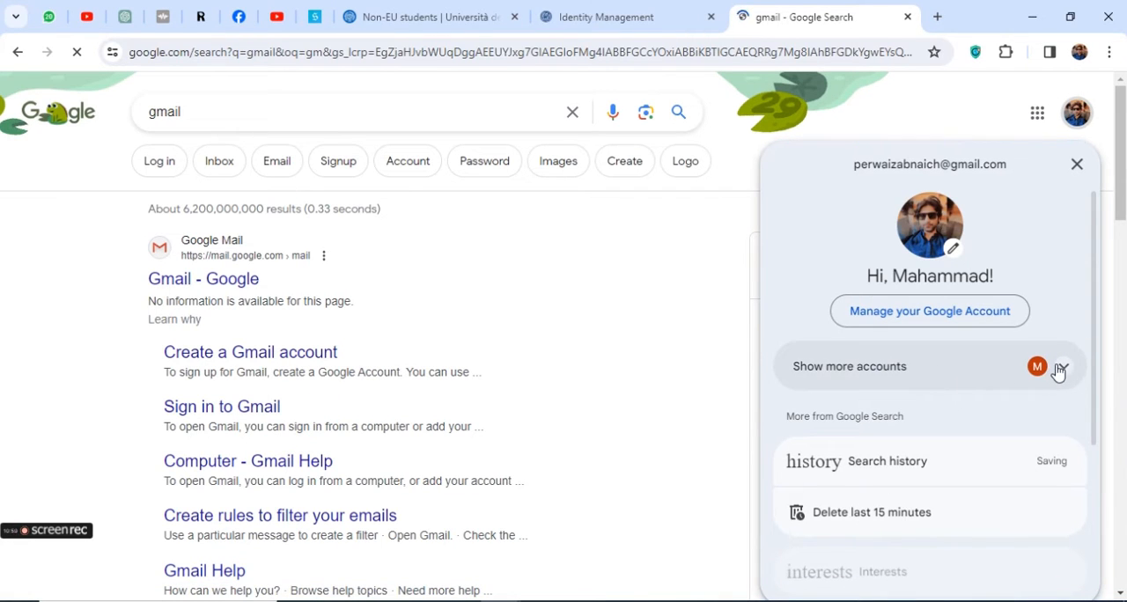
left_click(1060, 370)
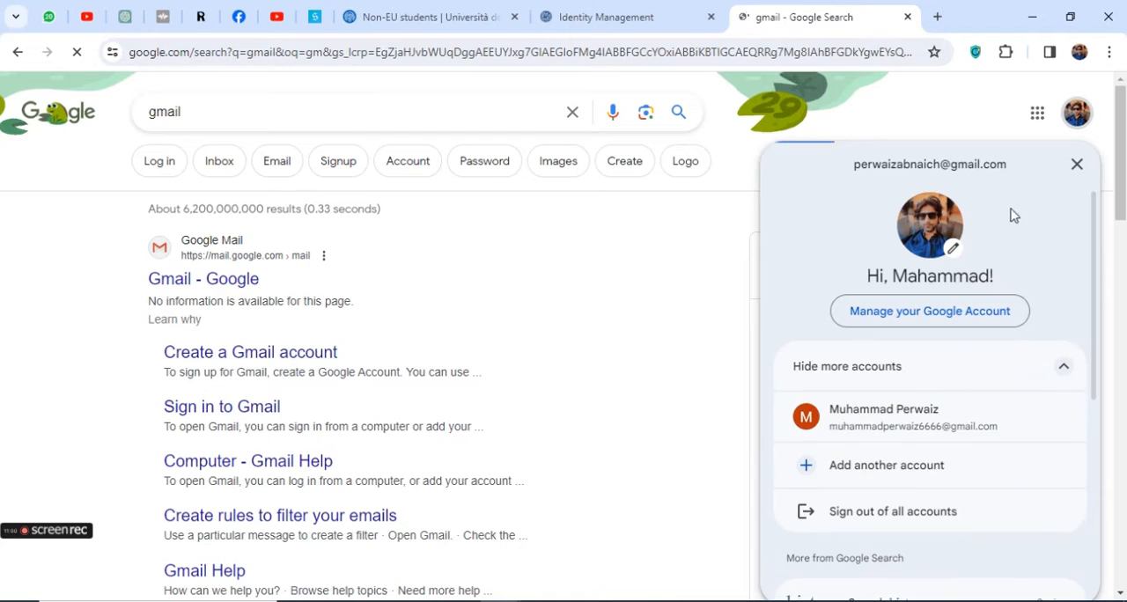
left_click(883, 421)
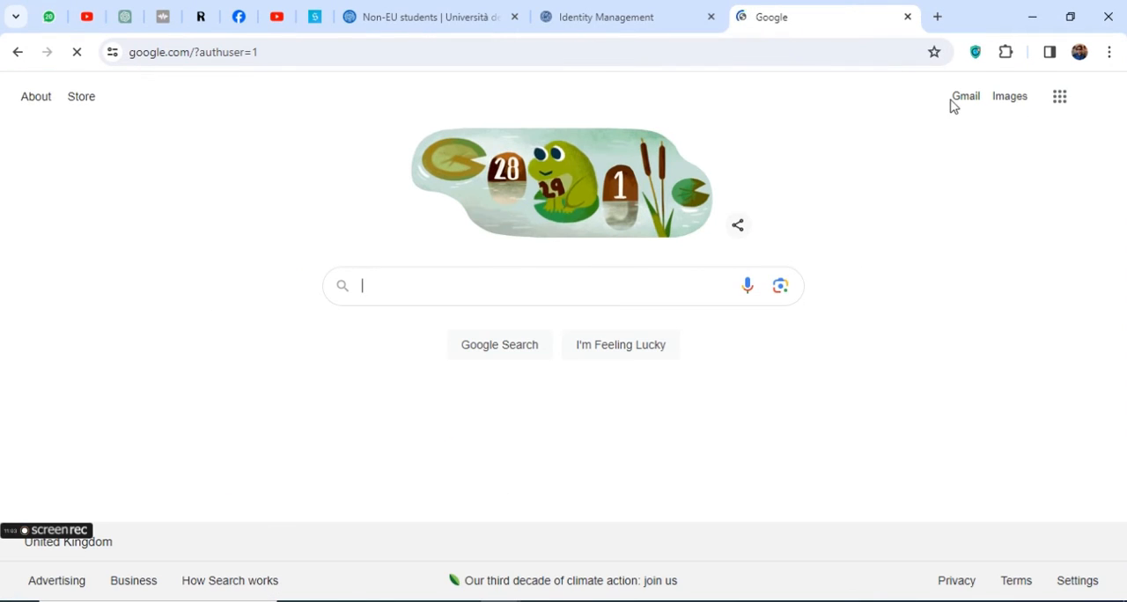
Return to the assigned credentials page and open the Password activation page
left_click(623, 7)
left_click_drag(92, 364, 296, 363)
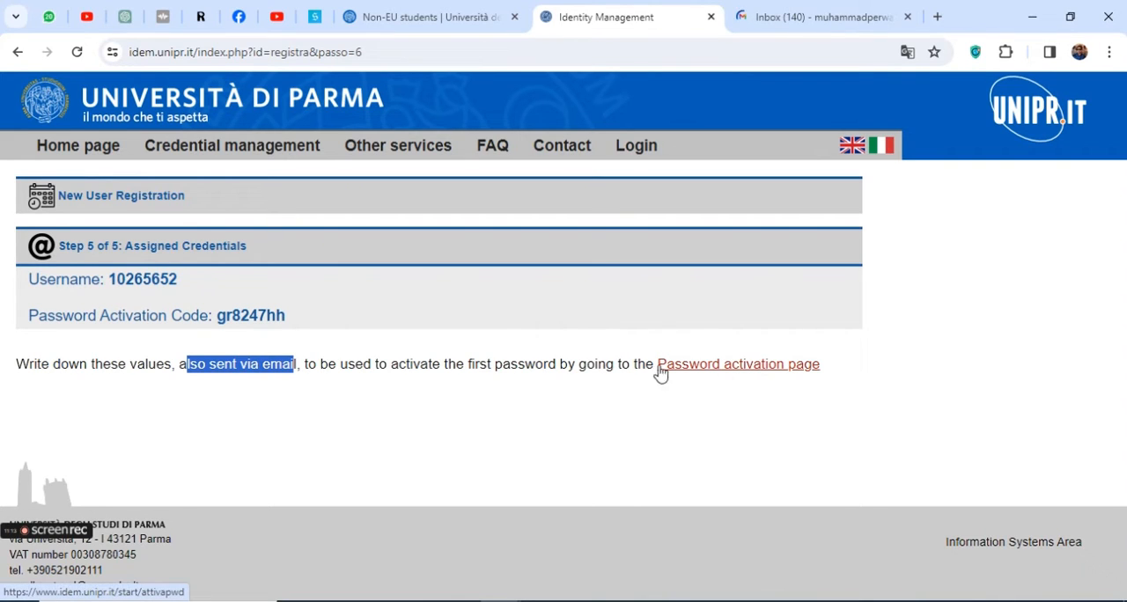
left_click(729, 365)
Open the "Università di Parma - Registrazione" email in Gmail and translate the message into English
left_click(810, 18)
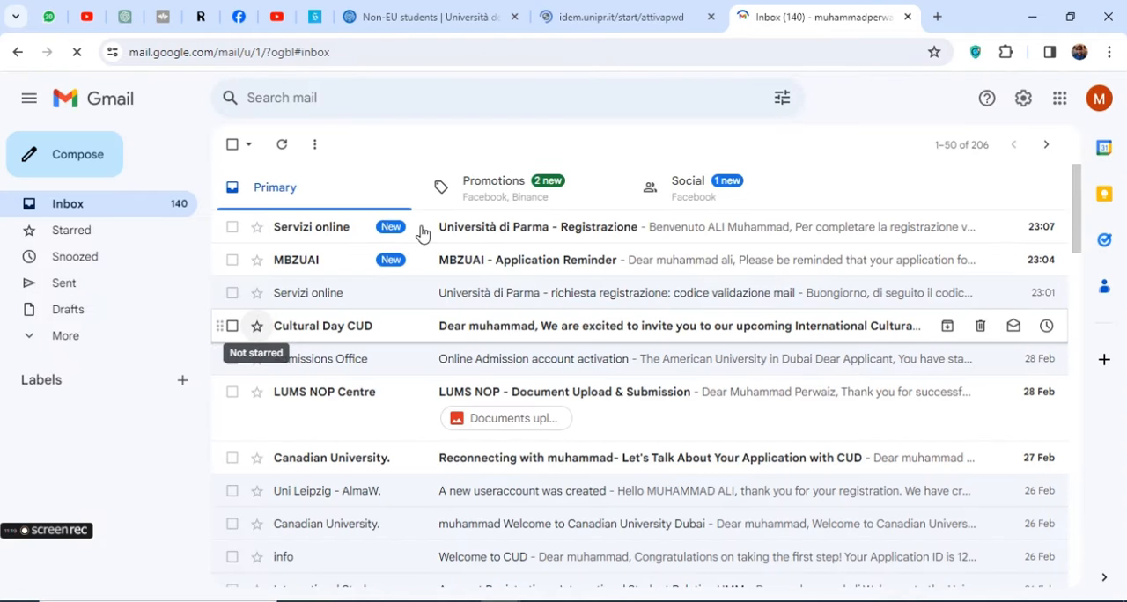
left_click(569, 232)
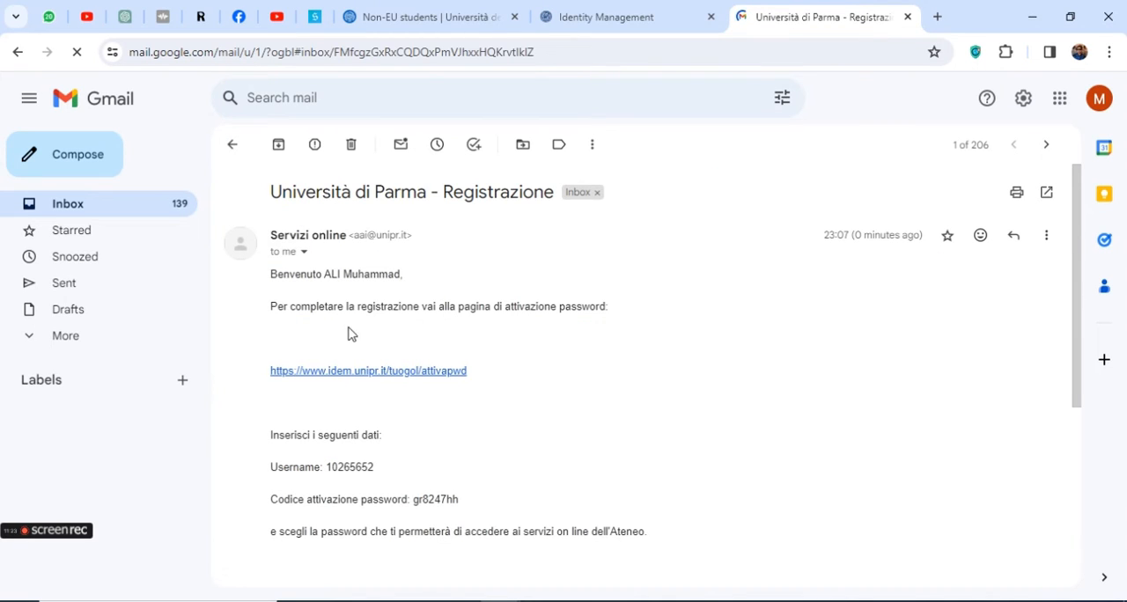
left_click(1046, 236)
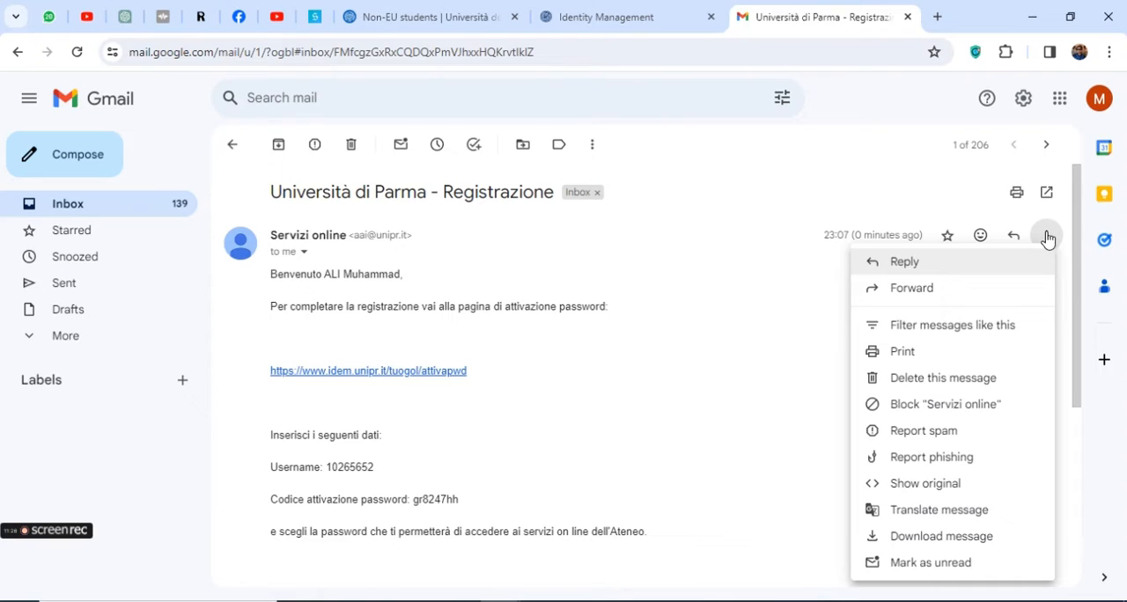
left_click(939, 511)
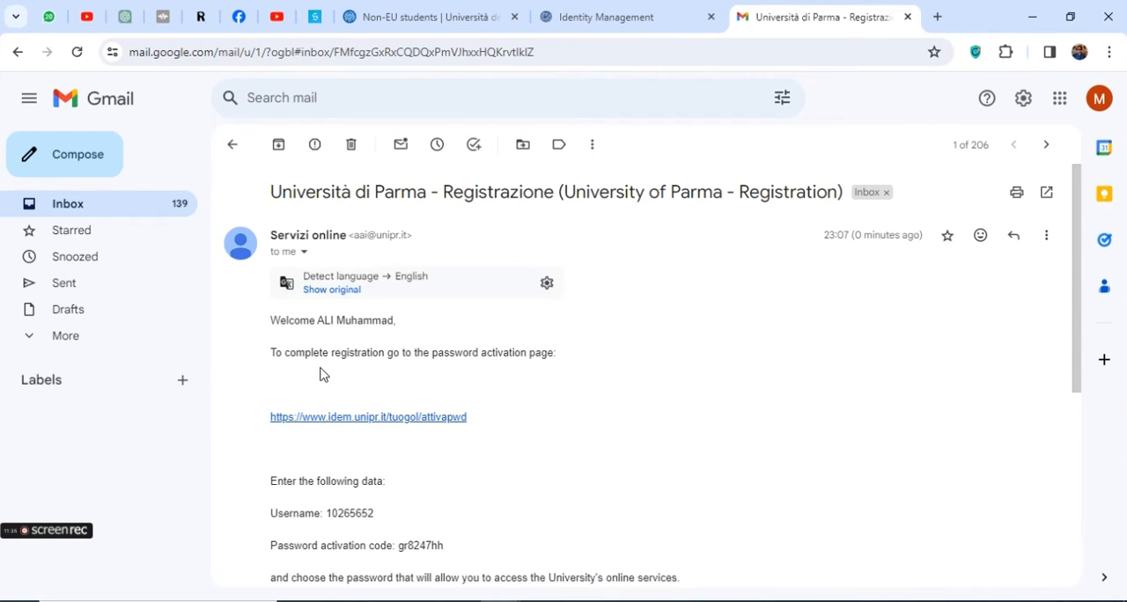
Open the activation link from the registration email, compare it with the already open Password activation page, and close the duplicate page
left_click_drag(272, 351, 559, 363)
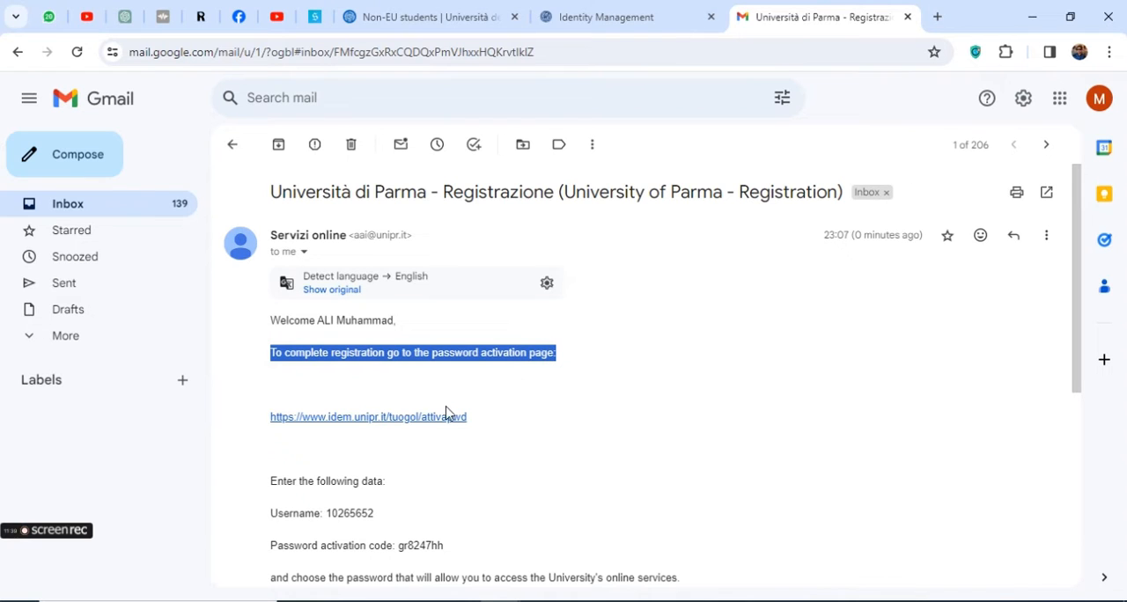
left_click(377, 417)
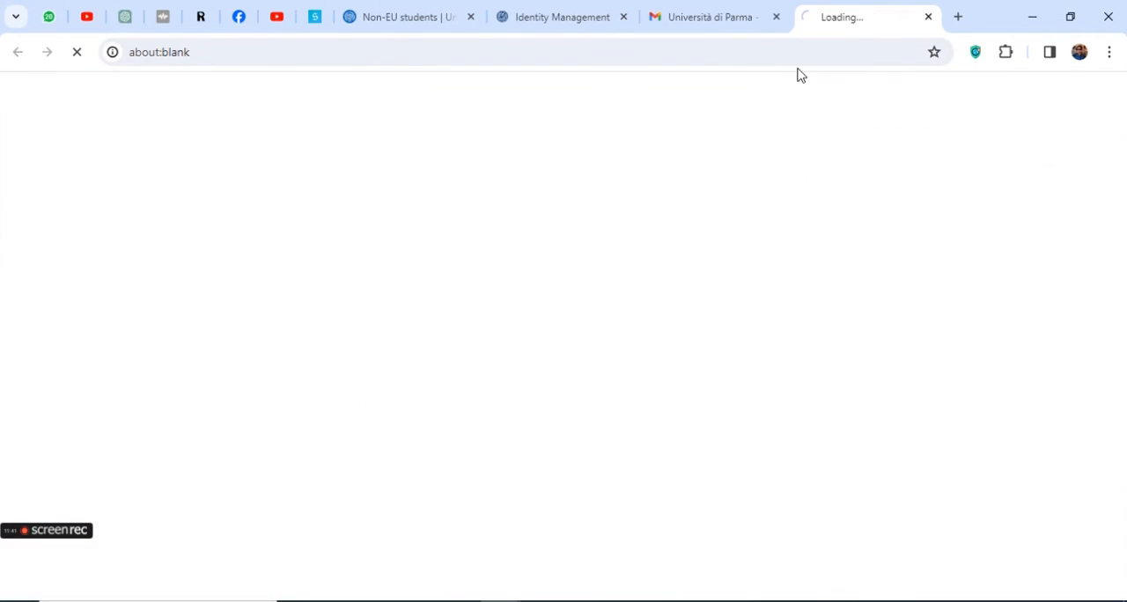
left_click(714, 16)
left_click(566, 17)
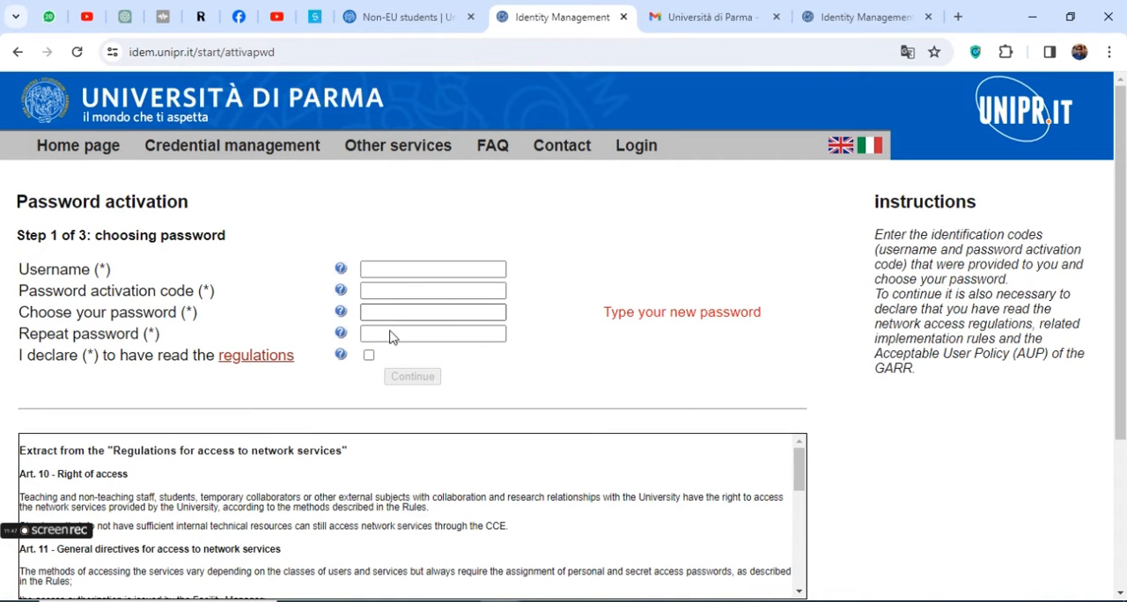
left_click(859, 16)
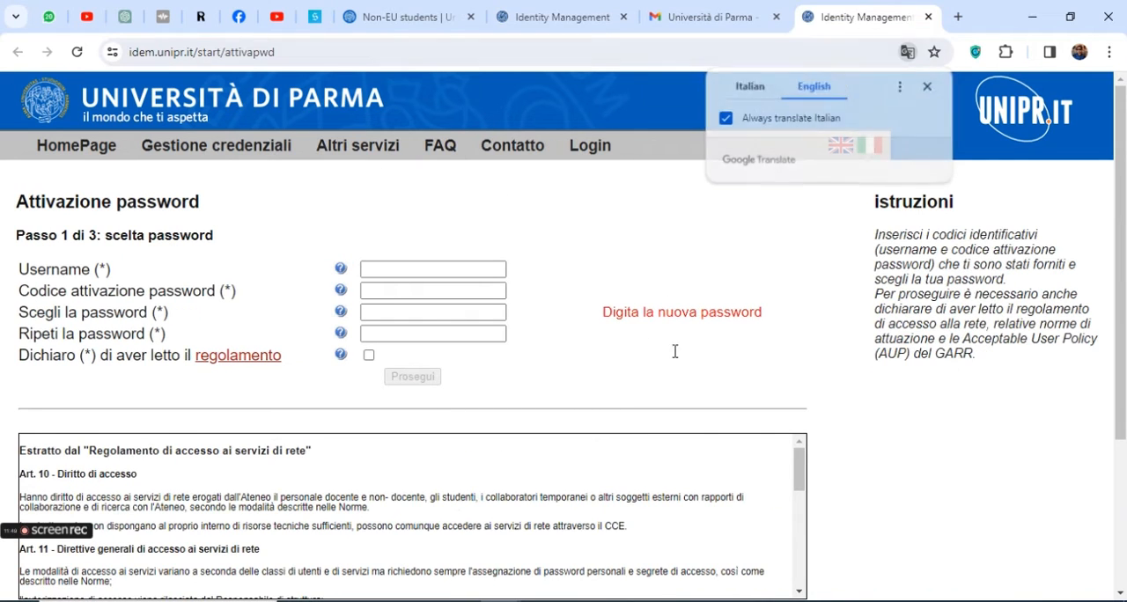
left_click(929, 85)
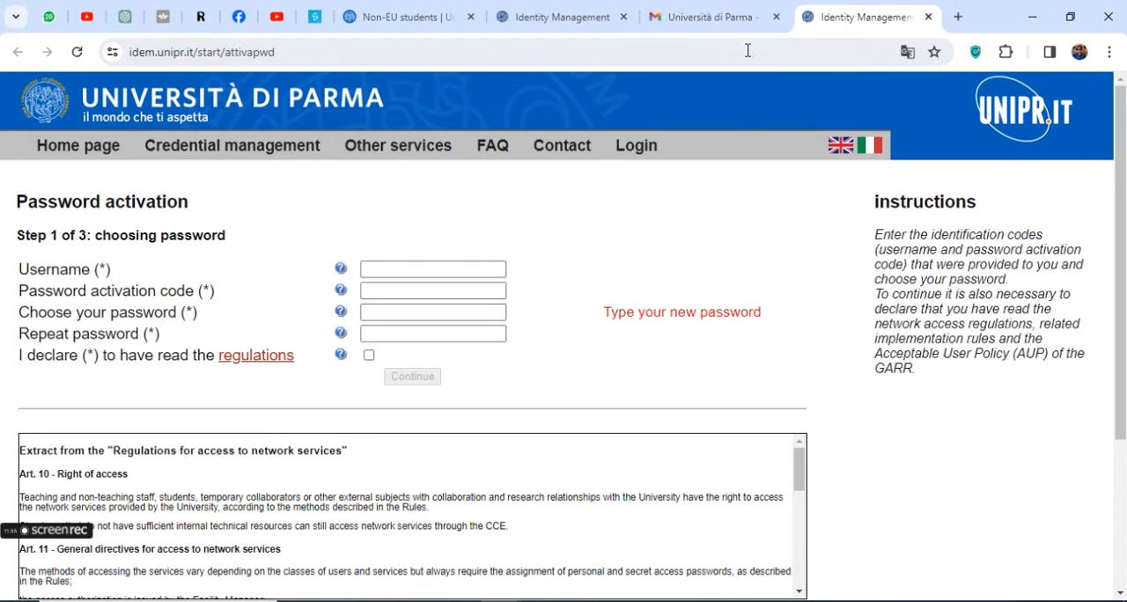
left_click(928, 17)
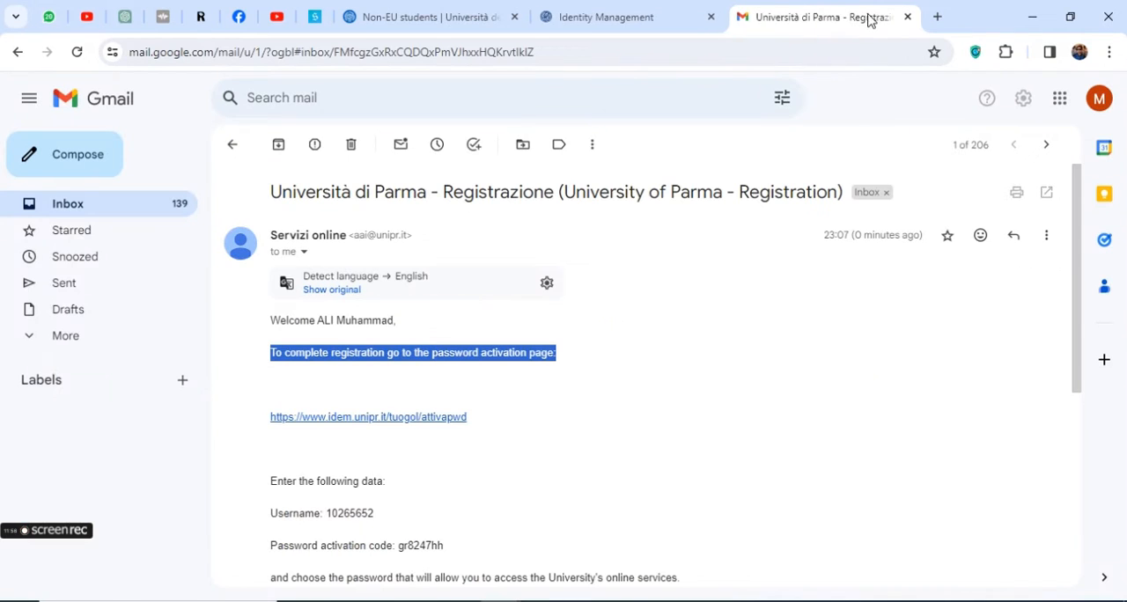
Copy the assigned username from the registration email into the Username field of the Password activation form
left_click(496, 15)
scroll(176, 227, "up", 3)
left_click(806, 7)
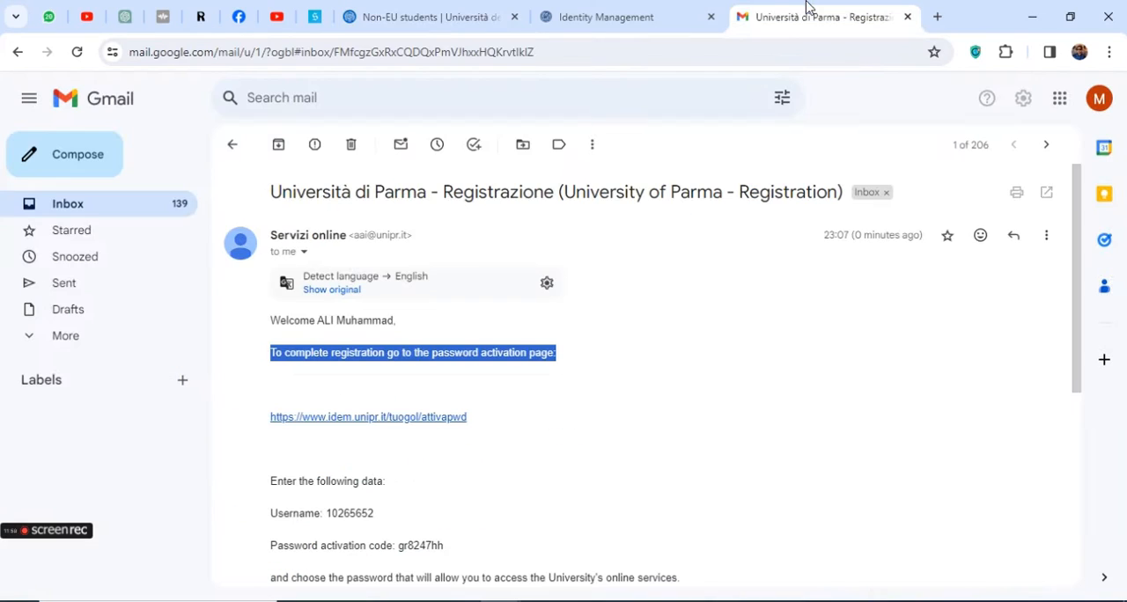
double_click(349, 513)
key("ctrl+c")
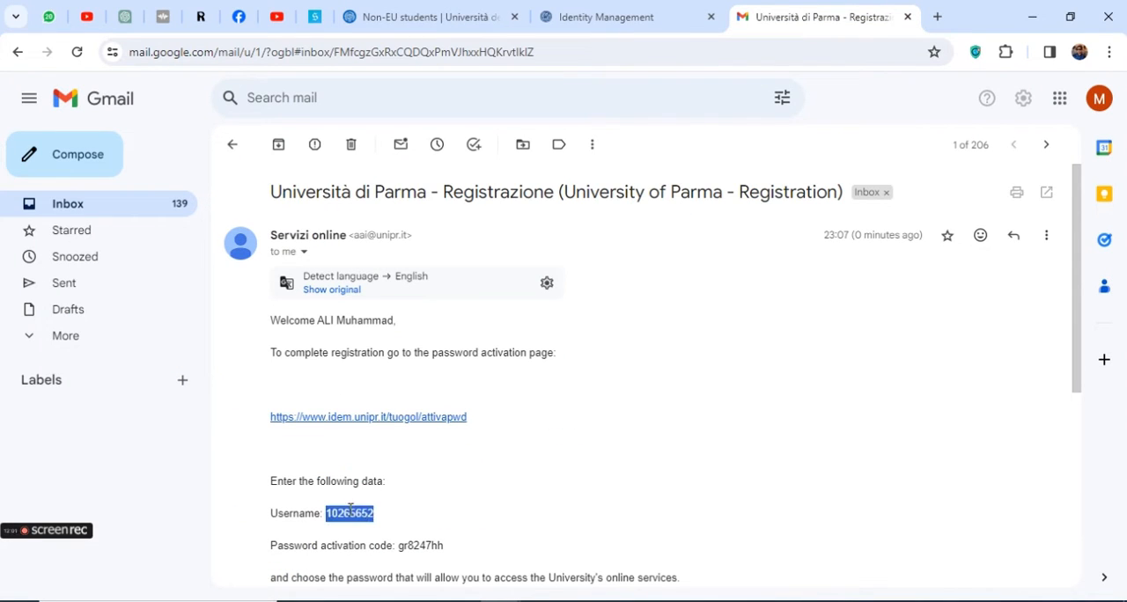
left_click(624, 17)
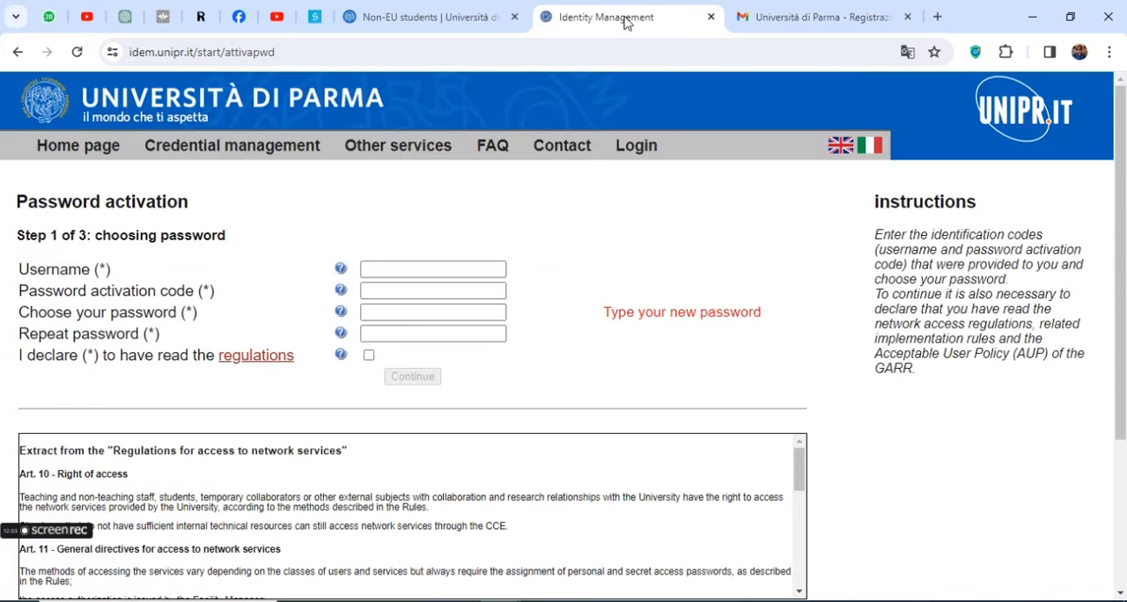
left_click(435, 273)
key("ctrl+v")
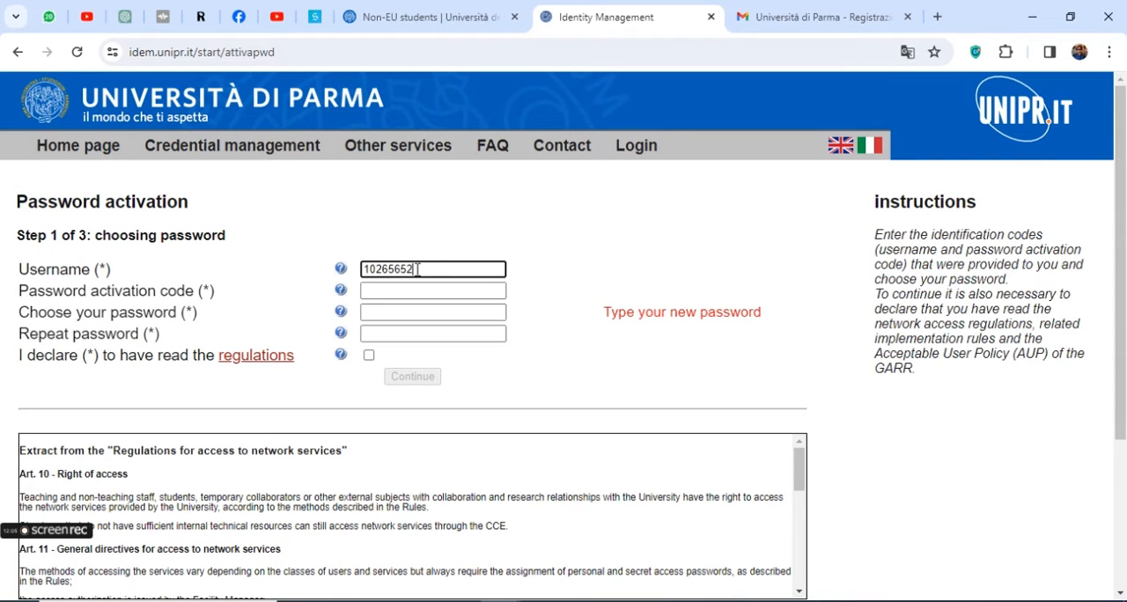
Copy the password activation code from the registration email into the form's Password activation code field
triple_click(80, 291)
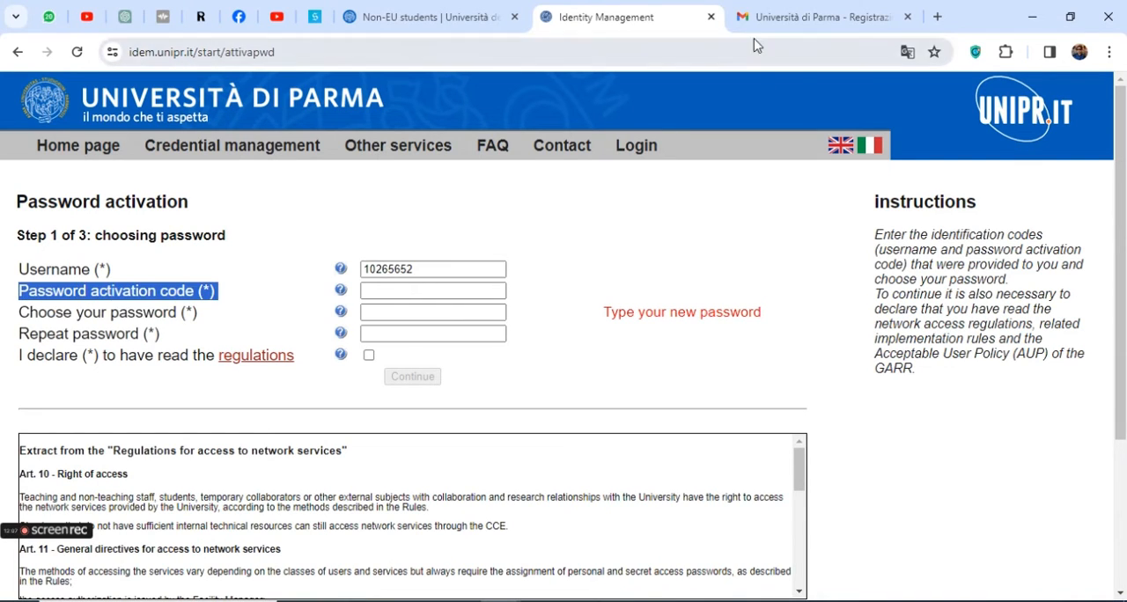
left_click(757, 17)
scroll(381, 487, "down", 2)
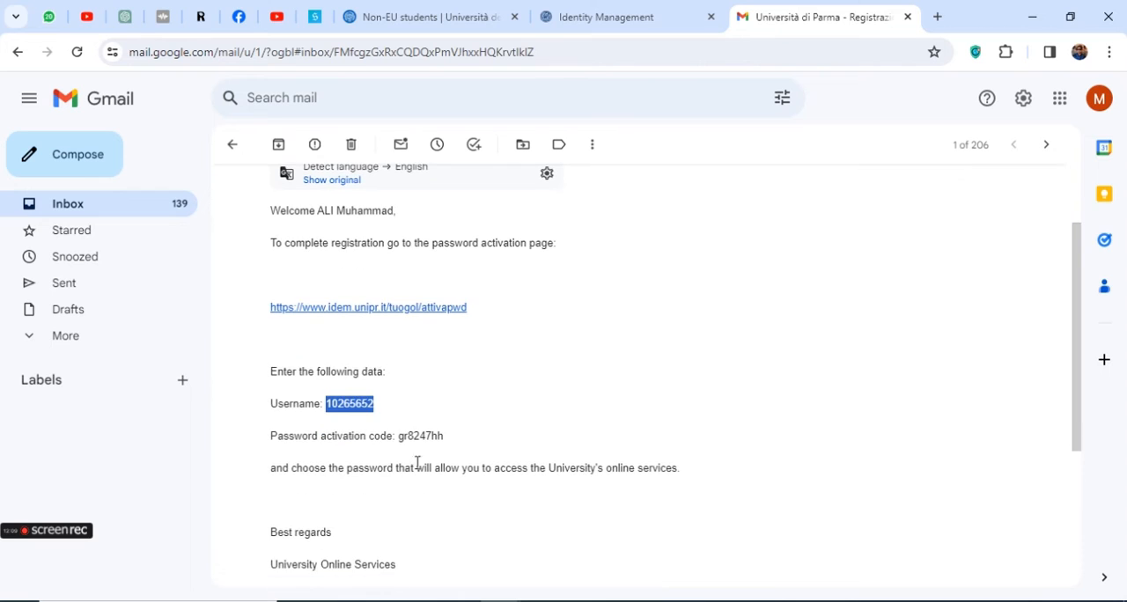
double_click(423, 440)
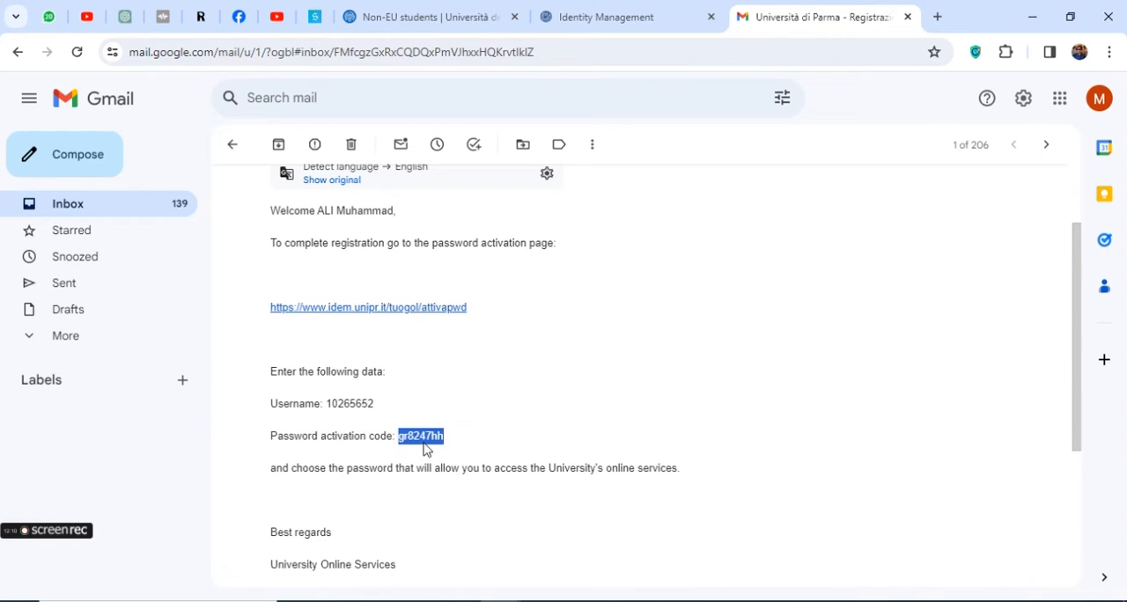
left_click(609, 11)
left_click(403, 292)
key("ctrl+v")
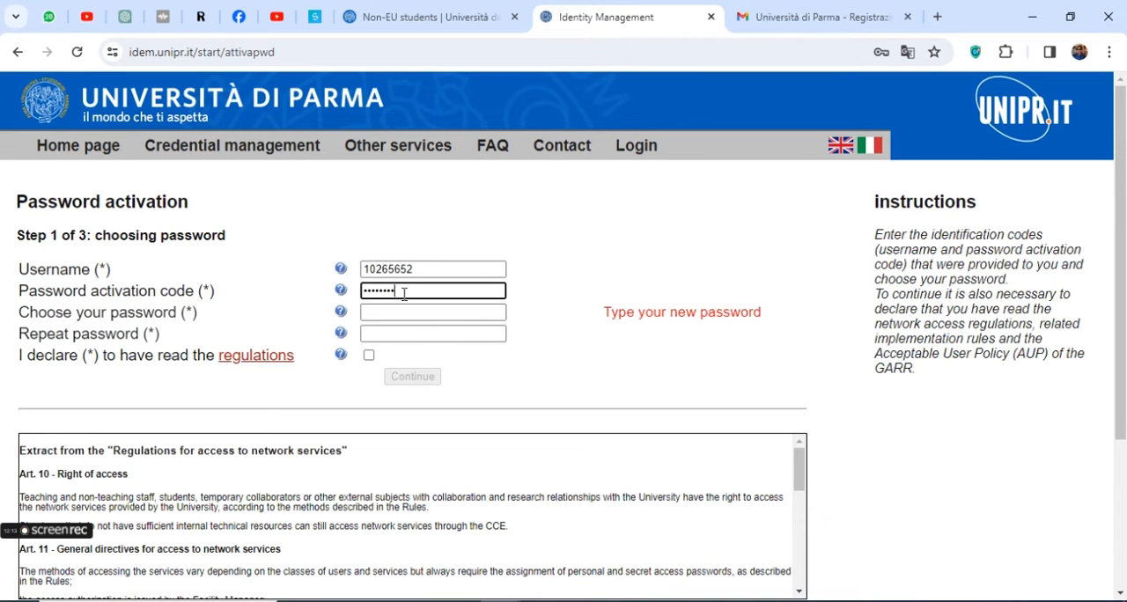
Show the help for the "Choose your password" field and read its note about the password rules
triple_click(97, 313)
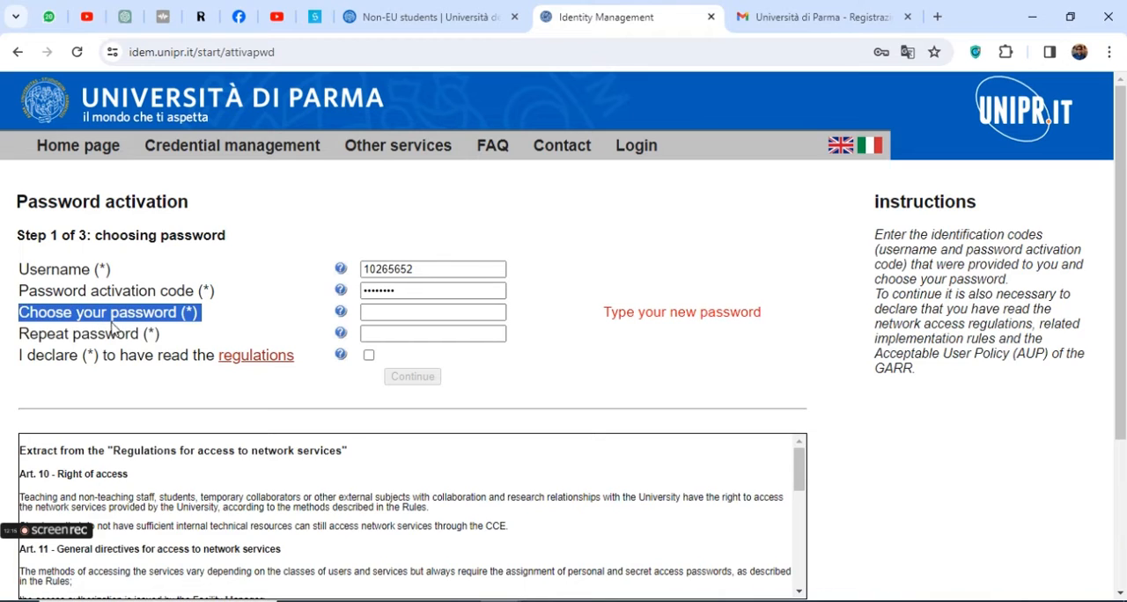
left_click(340, 314)
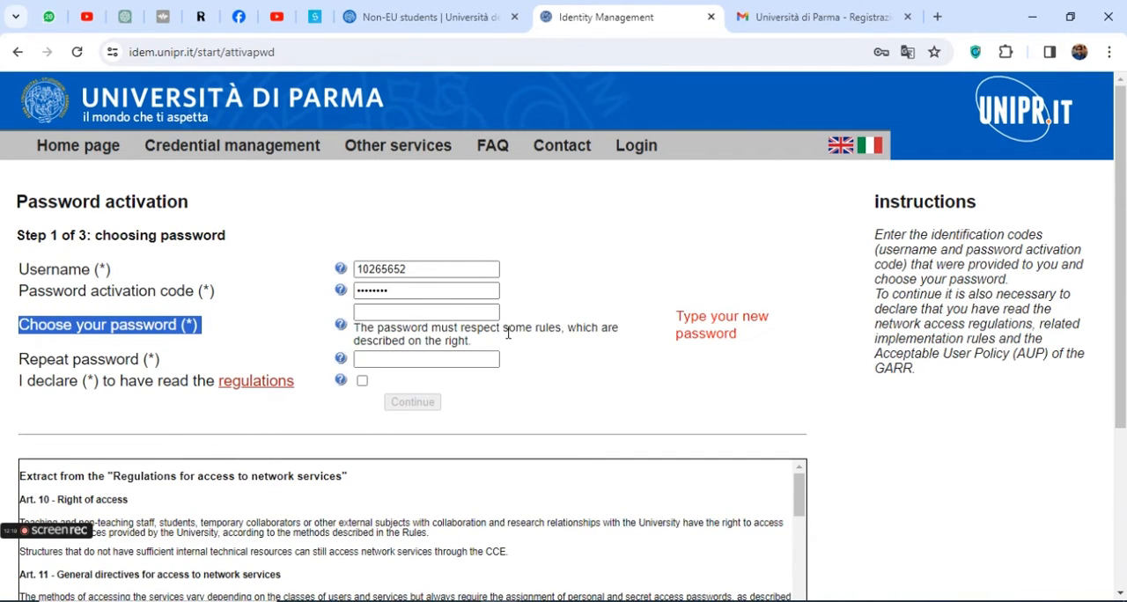
left_click_drag(508, 333, 517, 332)
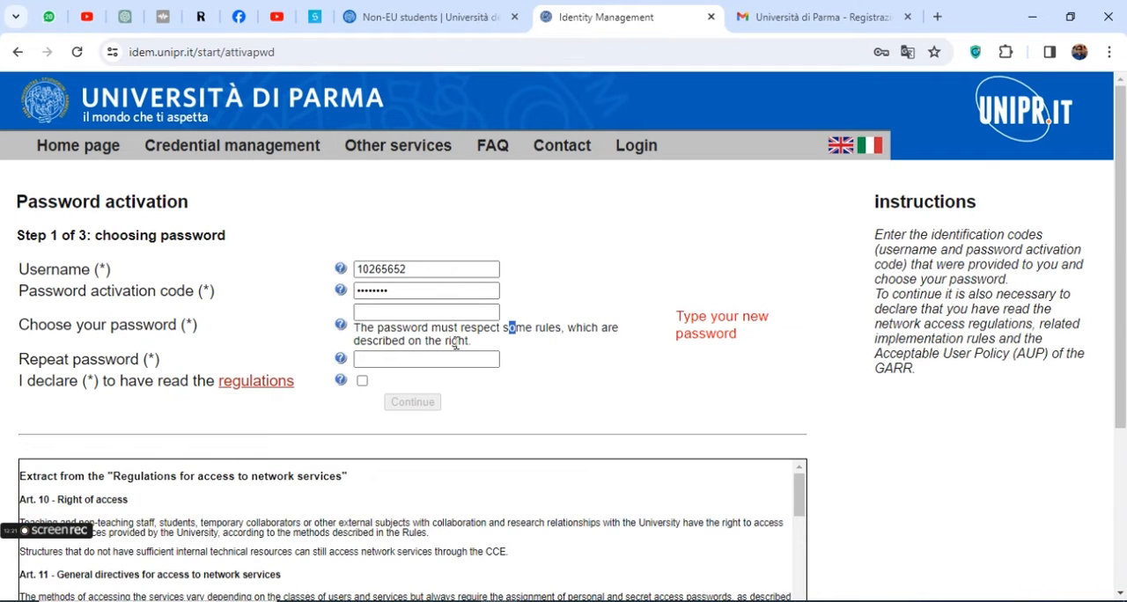
left_click(455, 333)
mouse_move(341, 313)
scroll(590, 387, "down", 1)
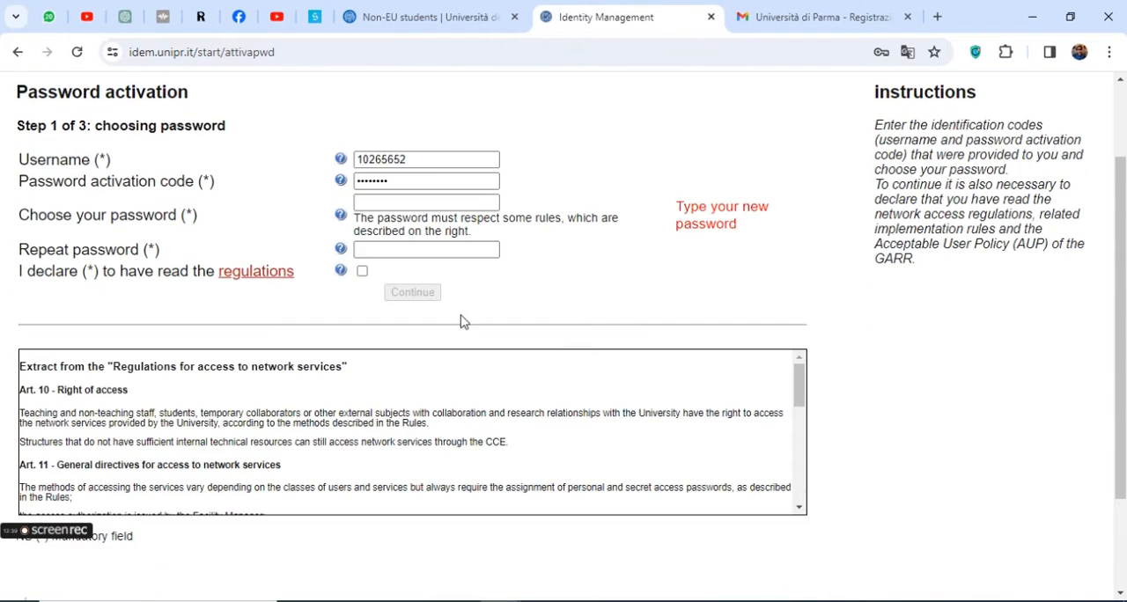
Enter a new account password that meets the listed rules, repeat it in the Repeat password field, and check that both match
left_click(379, 203)
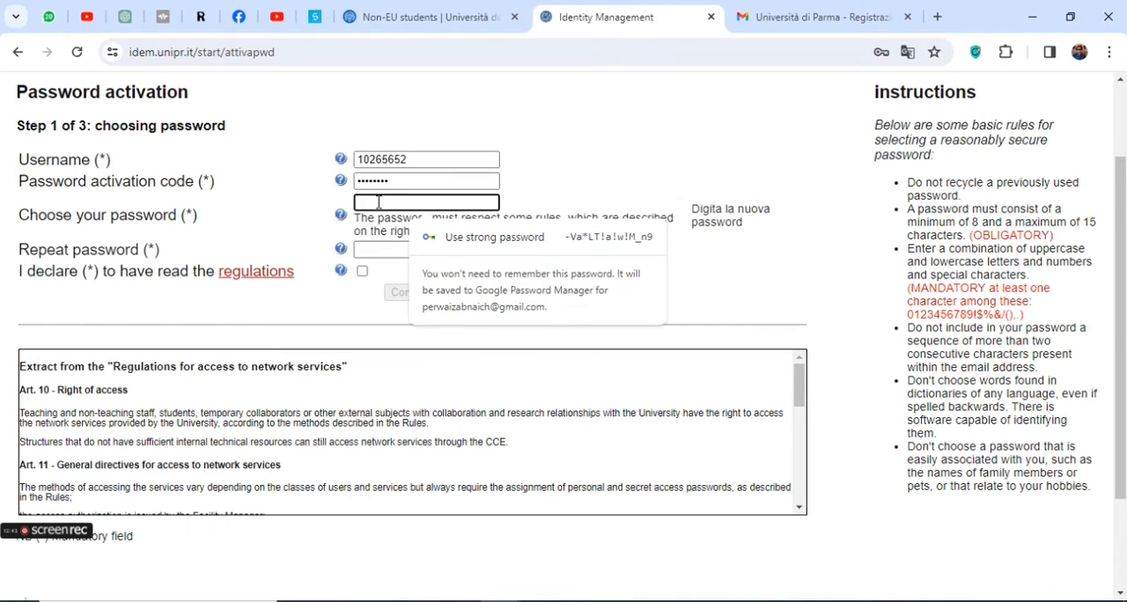
type("•")
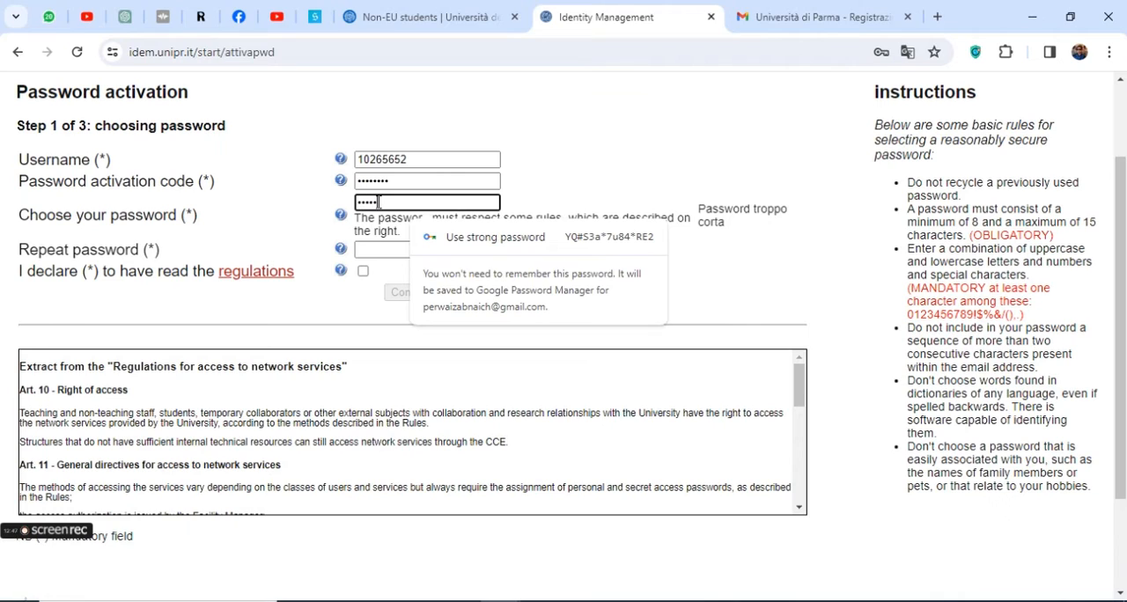
type("•")
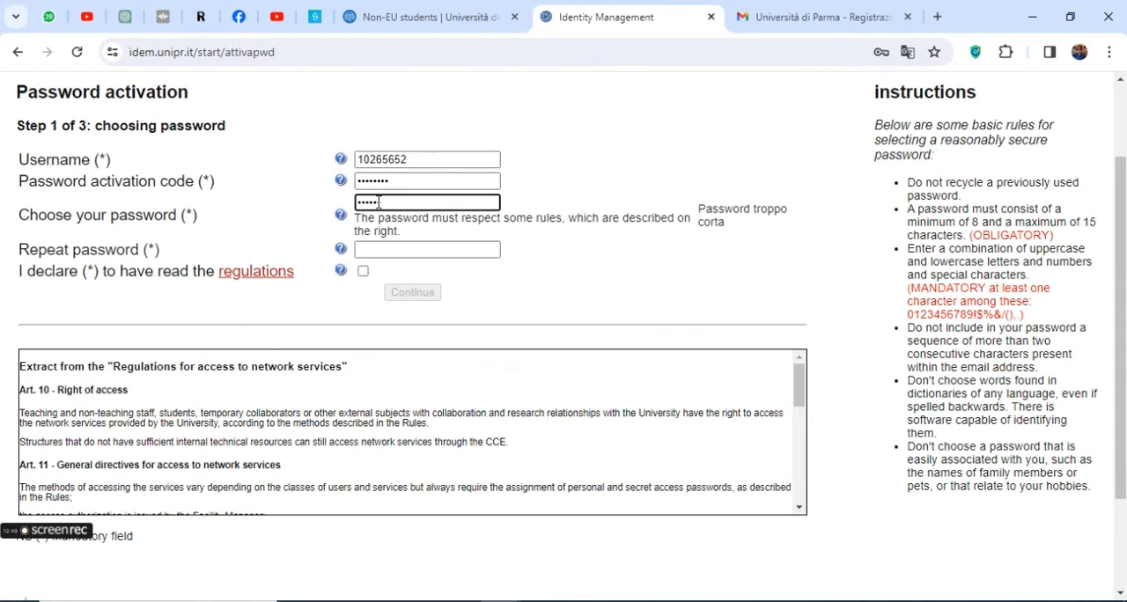
type("•••")
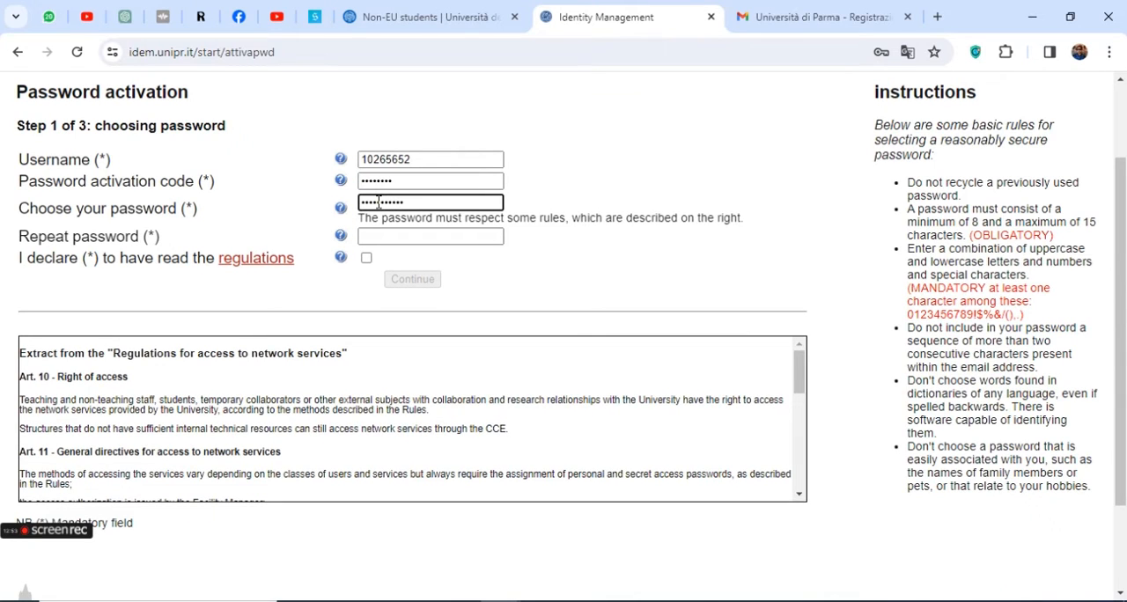
key("Tab")
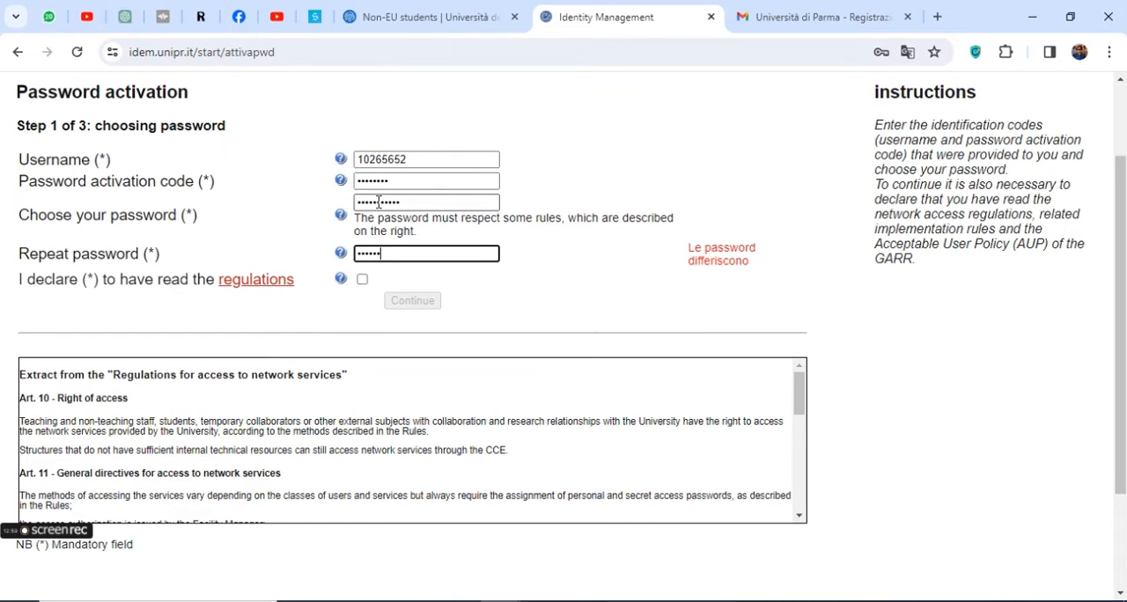
type("•••••••••")
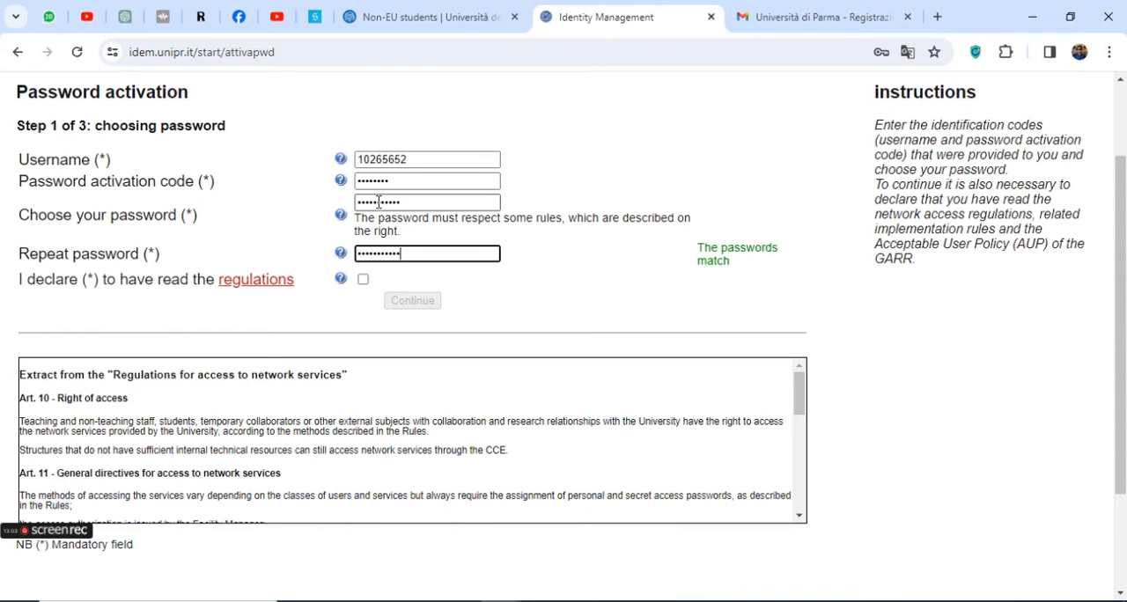
triple_click(718, 247)
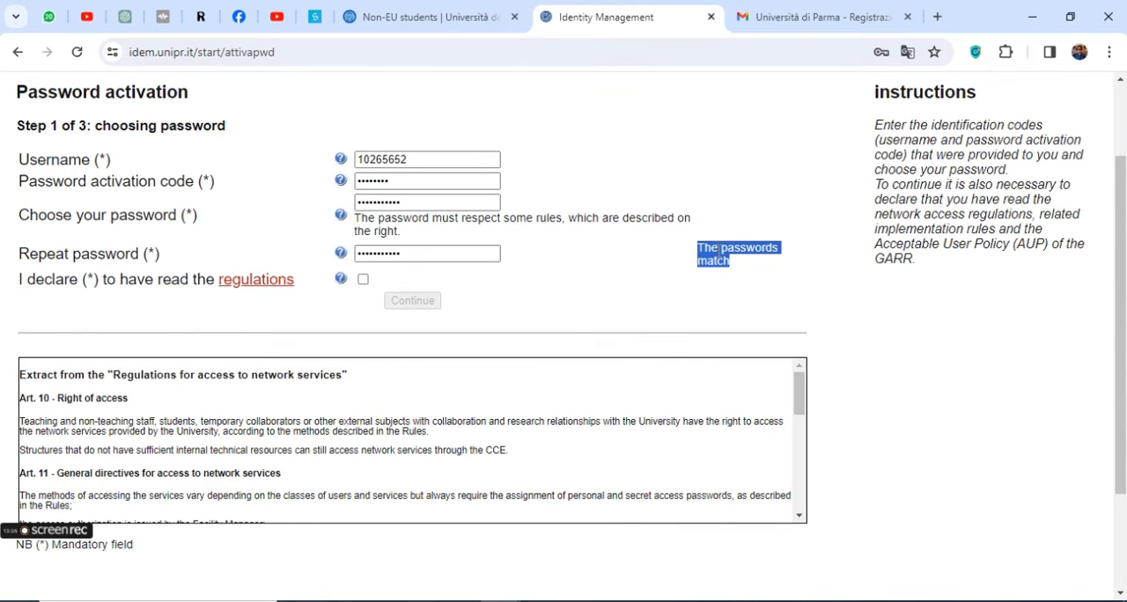
Declare having read the regulations and continue to step 2 of the activation, saving the login credentials in the browser
left_click(362, 281)
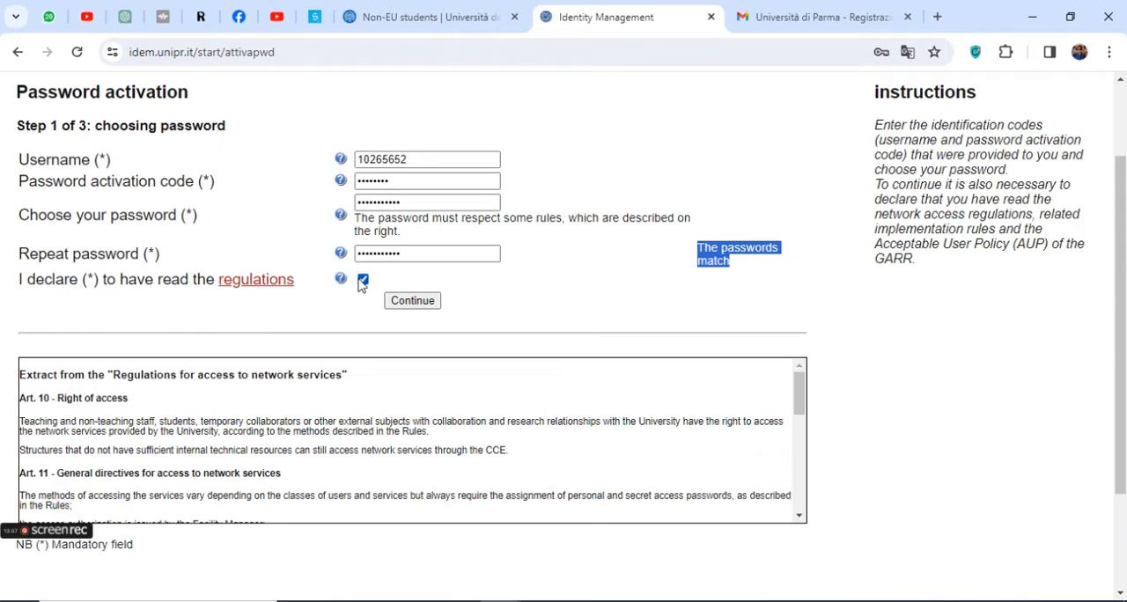
left_click(416, 304)
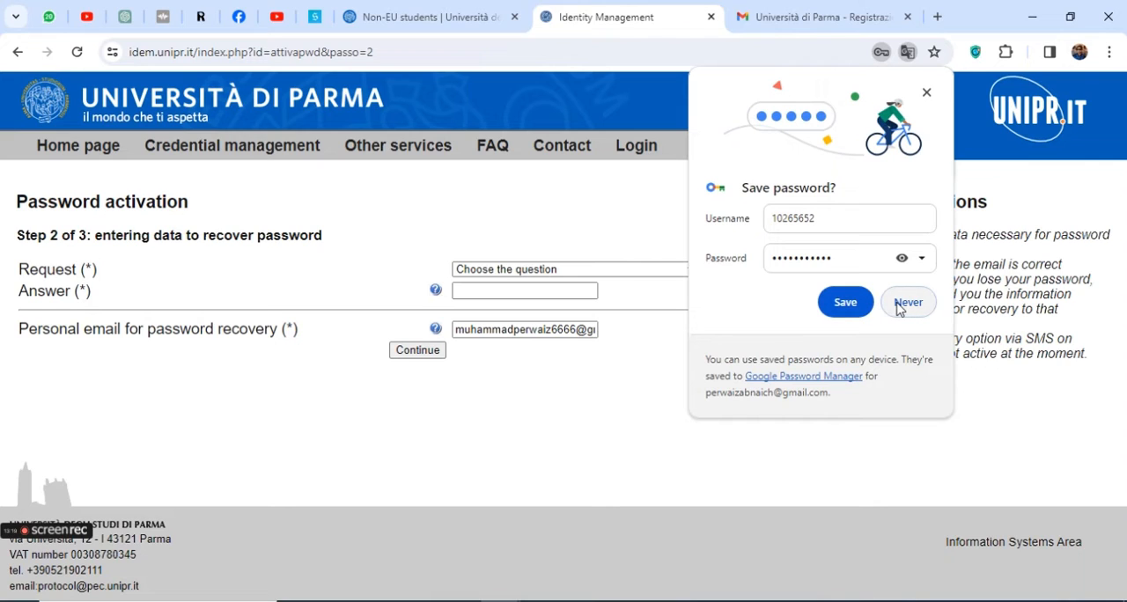
left_click(851, 303)
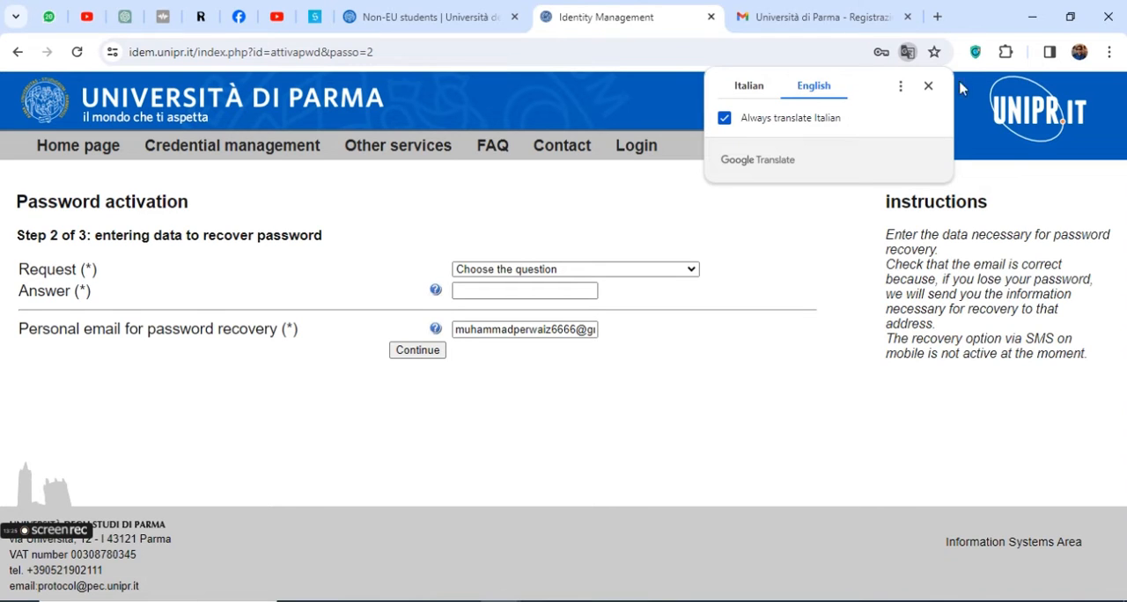
left_click(929, 85)
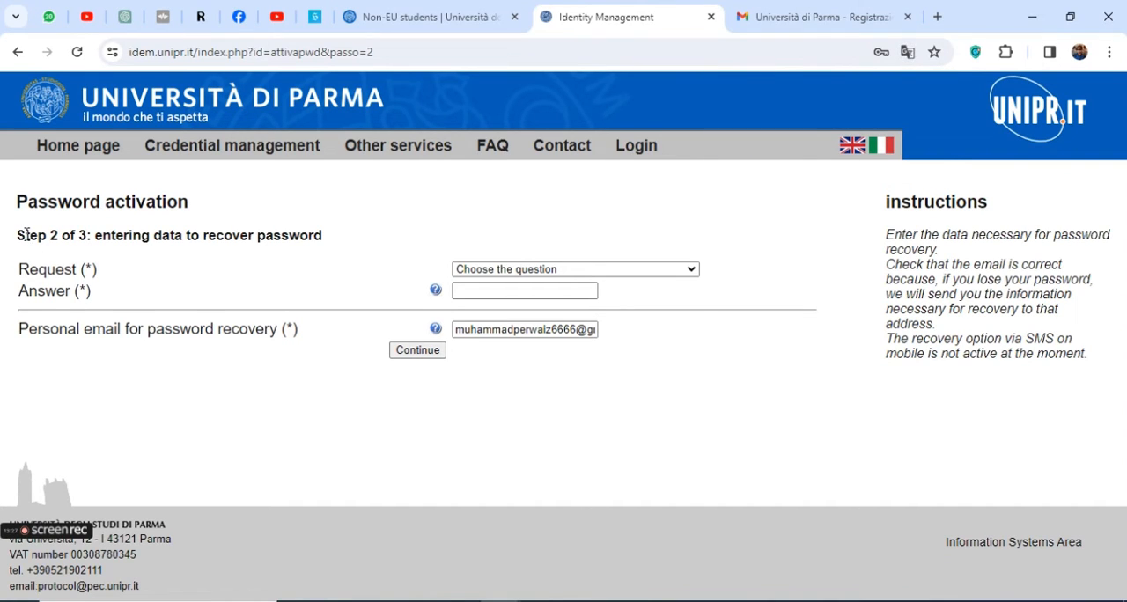
Choose "Your childhood holiday location" as the password recovery question and start filling in its answer
left_click_drag(27, 235, 369, 230)
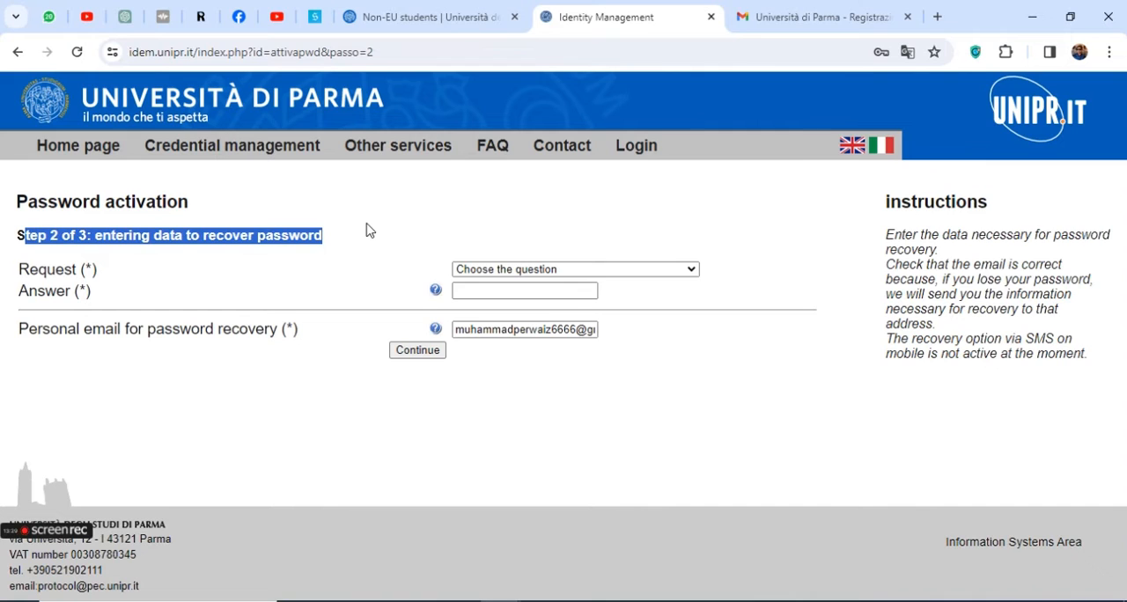
left_click(521, 270)
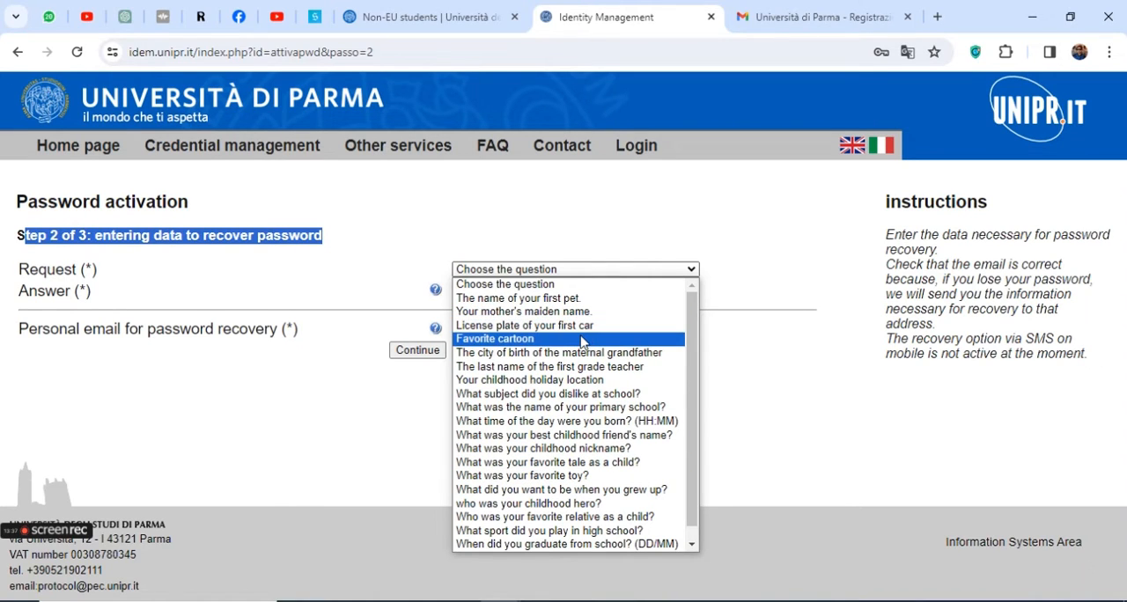
scroll(607, 520, "down", 1)
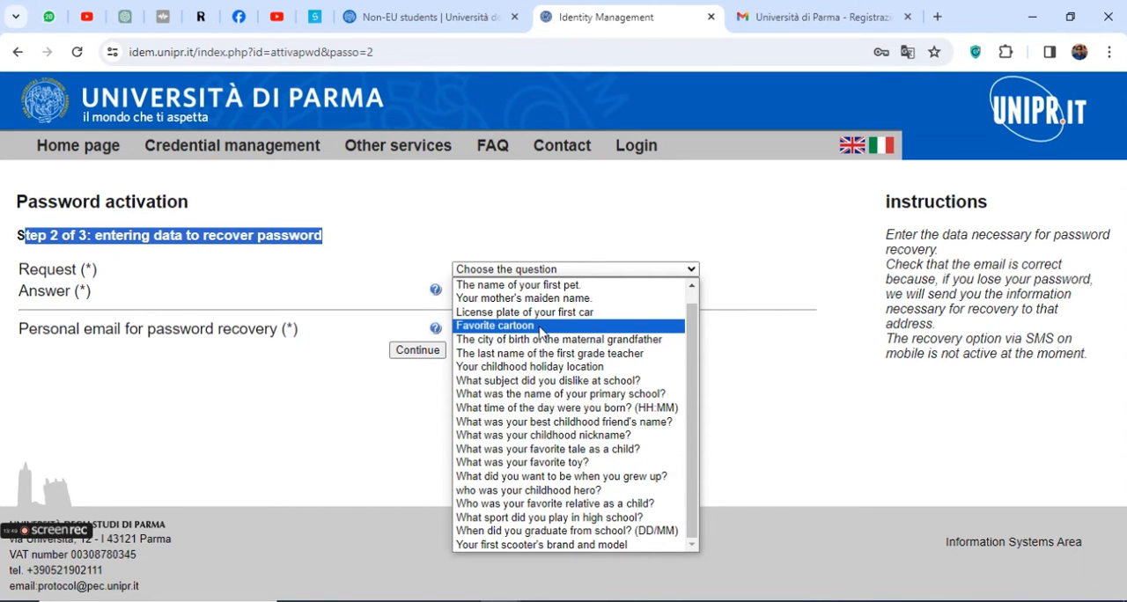
left_click(559, 366)
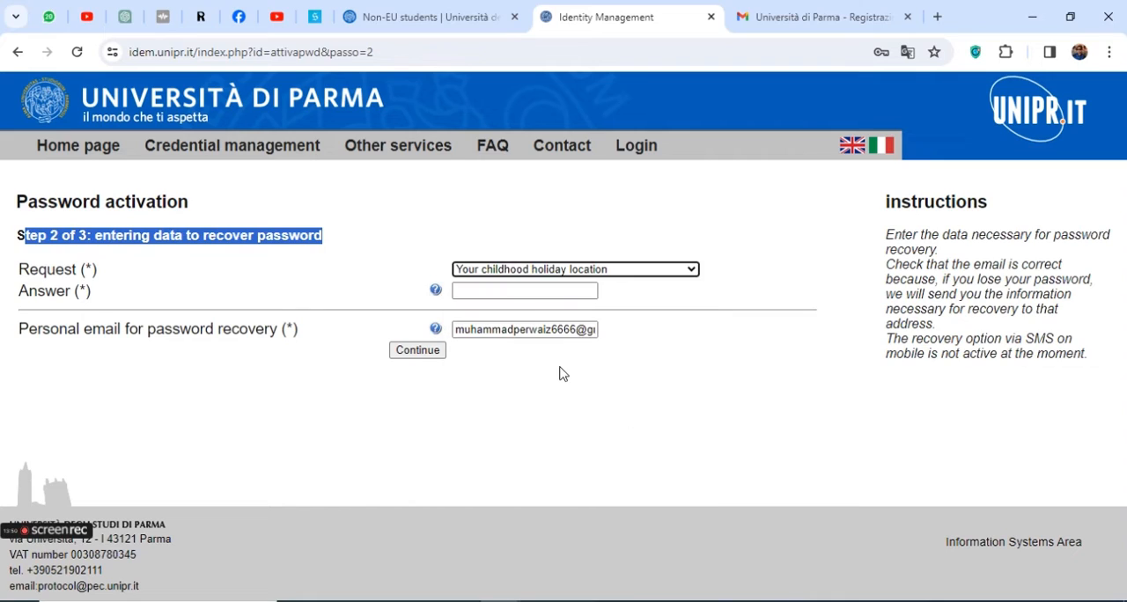
left_click(539, 291)
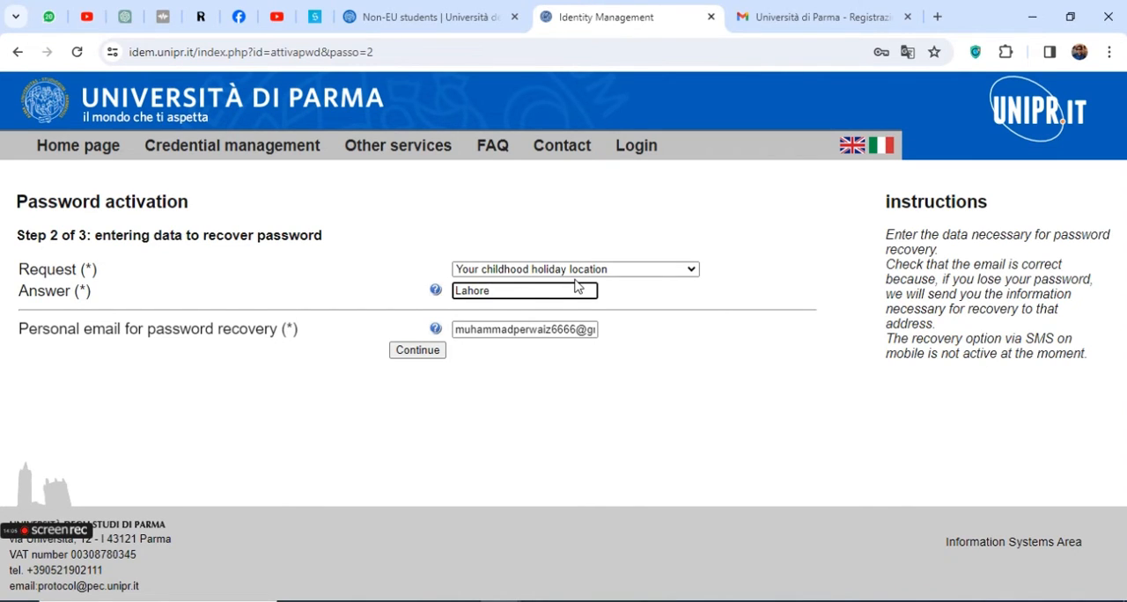
Submit the recovery answer and personal email to finish the password activation, and dismiss the translation pop-up
left_click(424, 354)
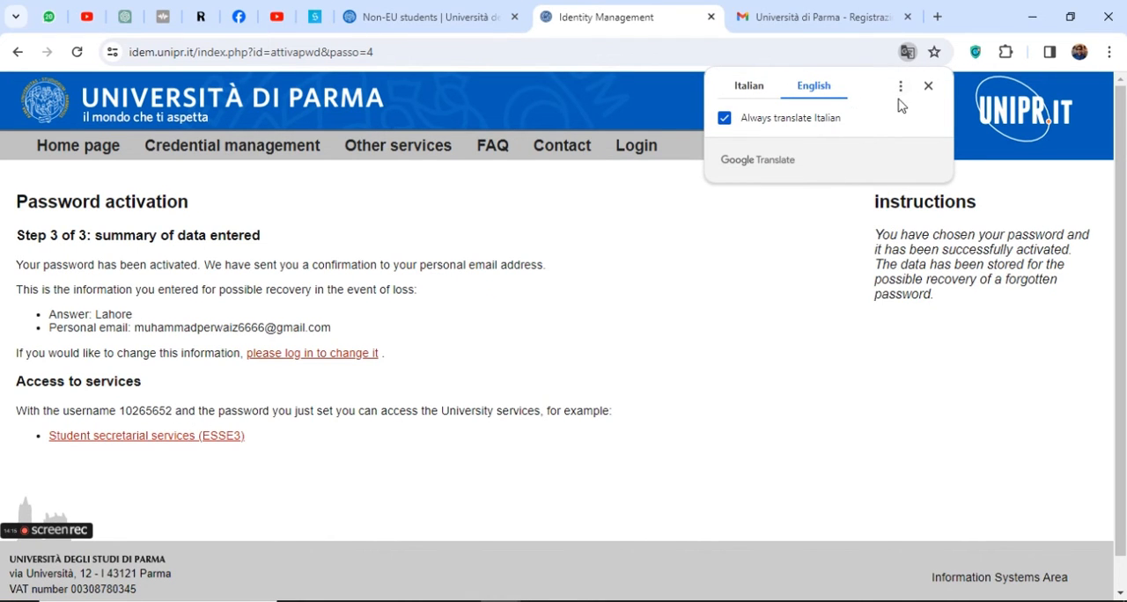
left_click(928, 85)
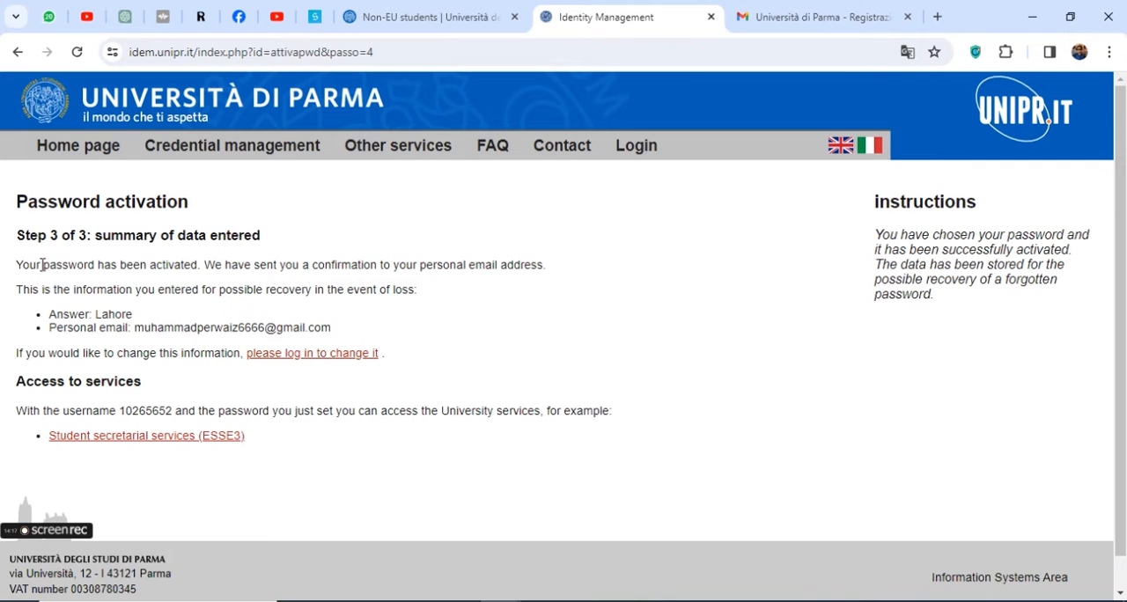
Review the activation summary with its recovery data and username, and open the Student secretarial services (ESSE3) link
left_click_drag(52, 266, 153, 264)
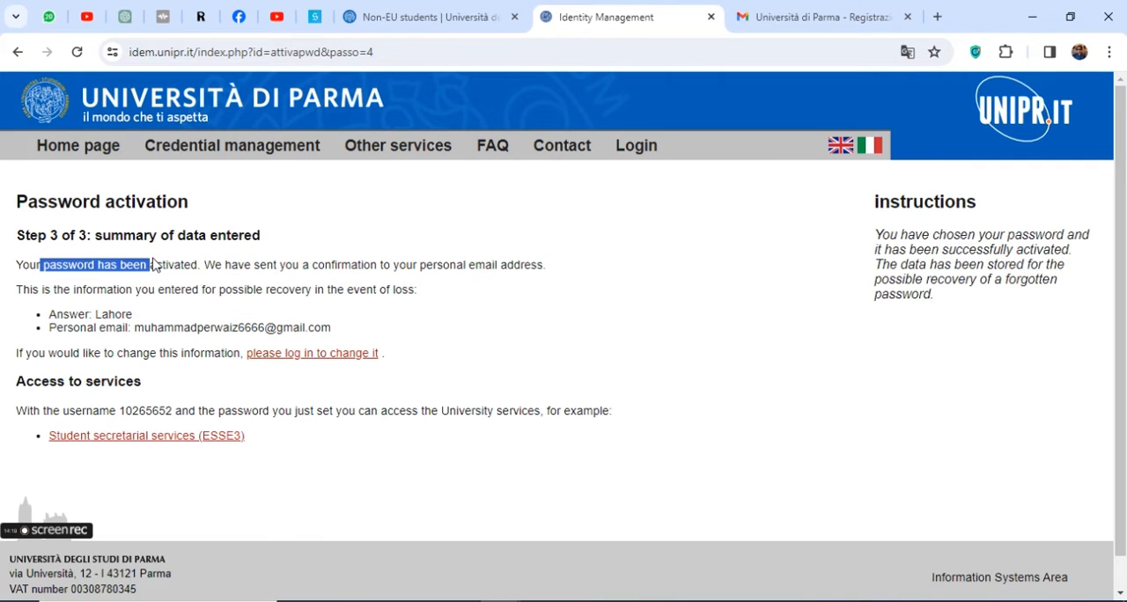
left_click_drag(232, 265, 539, 263)
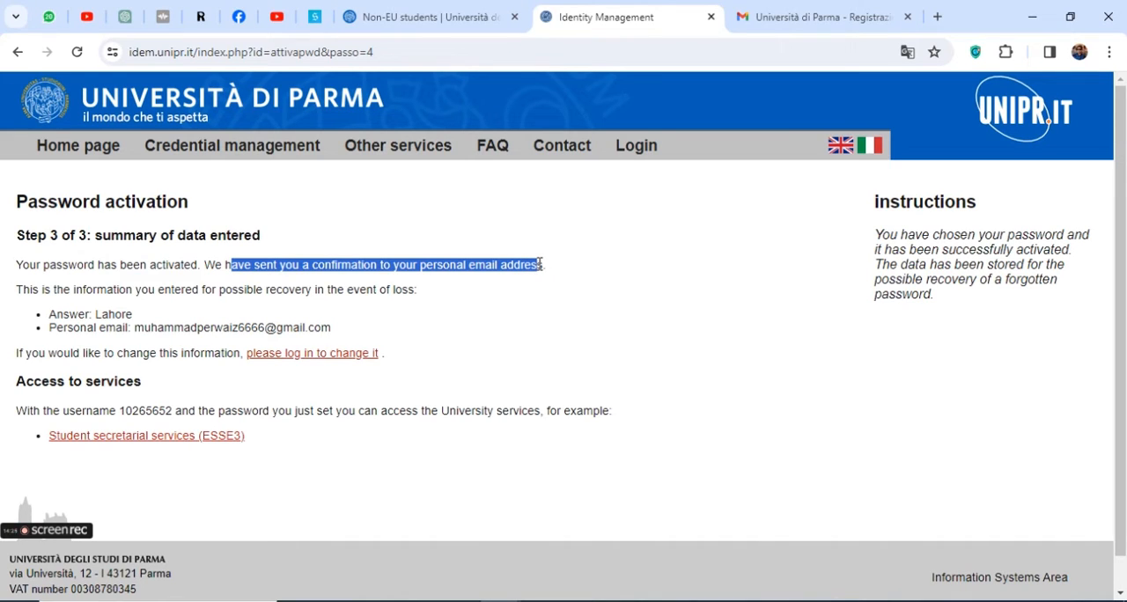
left_click_drag(22, 290, 420, 297)
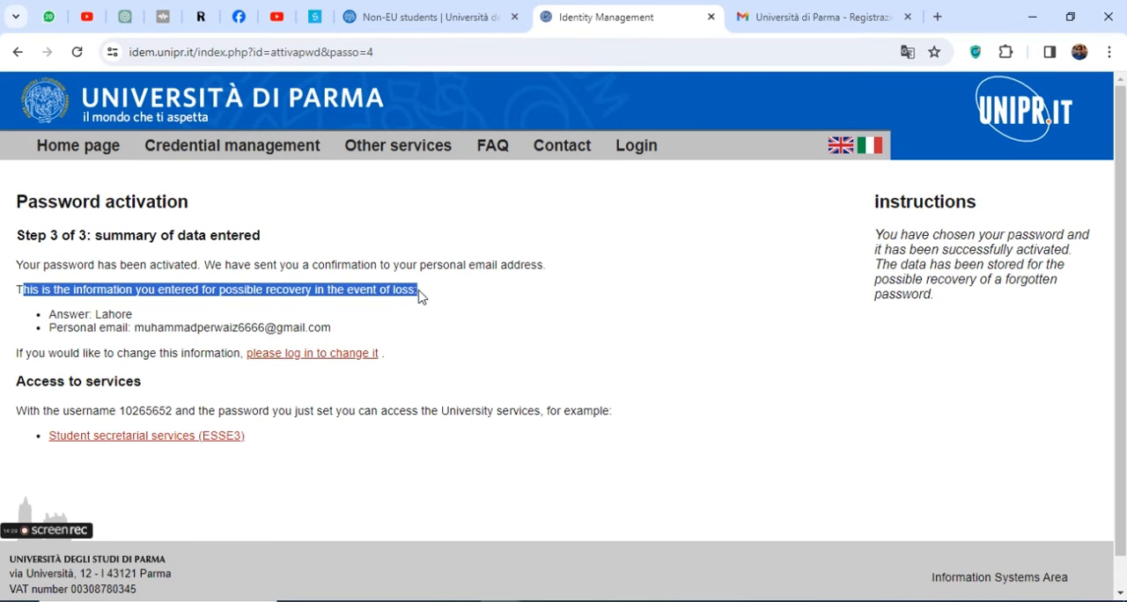
left_click_drag(48, 310, 380, 332)
left_click(162, 329)
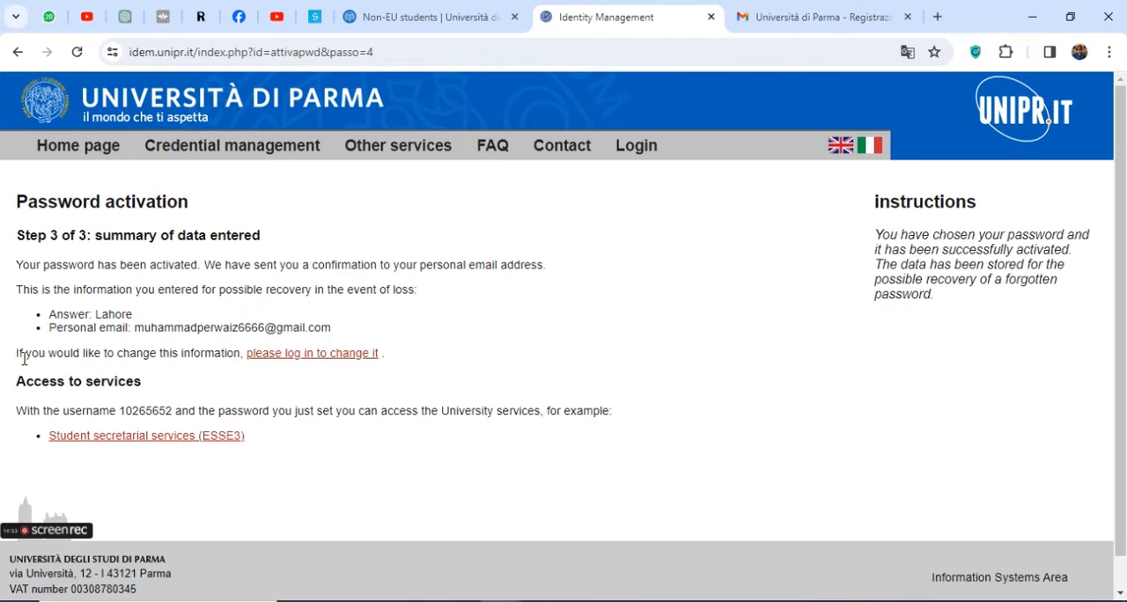
left_click_drag(16, 354, 234, 355)
left_click_drag(397, 357, 250, 350)
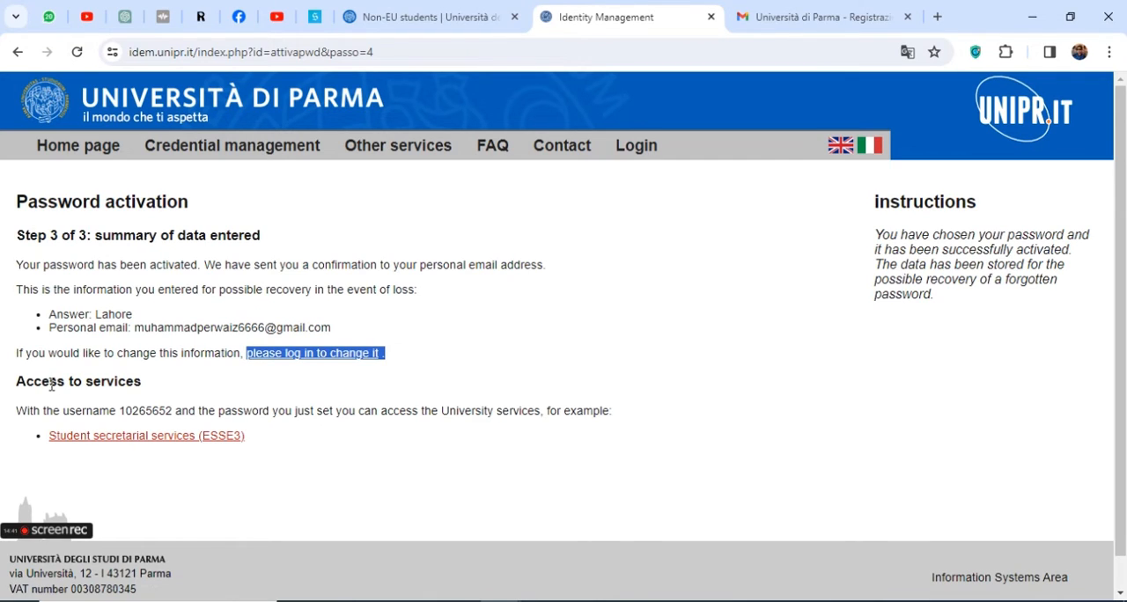
double_click(134, 409)
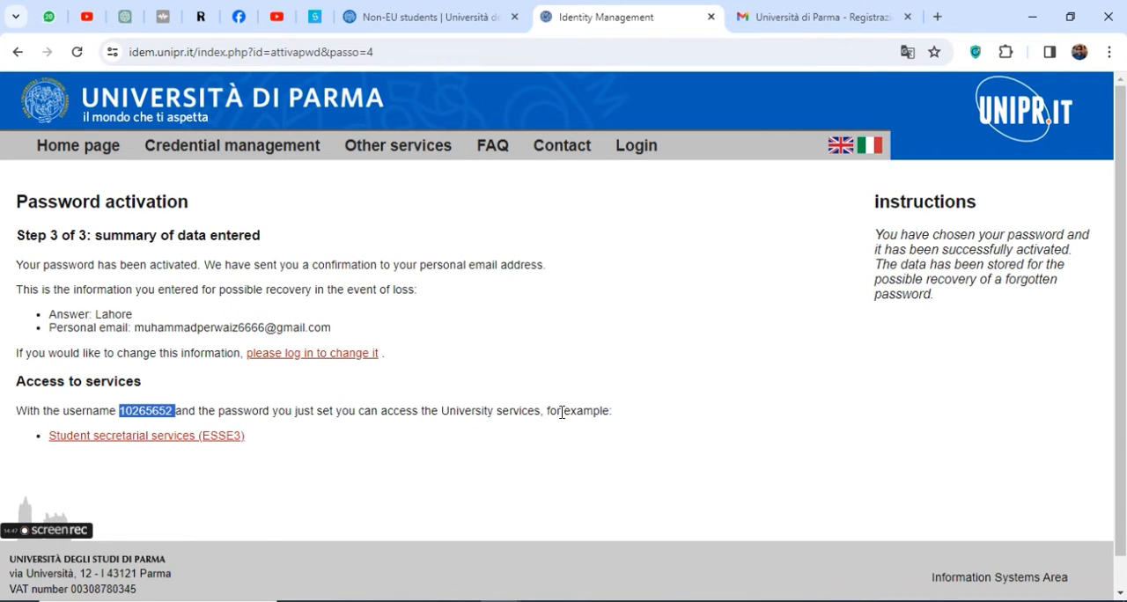
left_click_drag(558, 411, 612, 411)
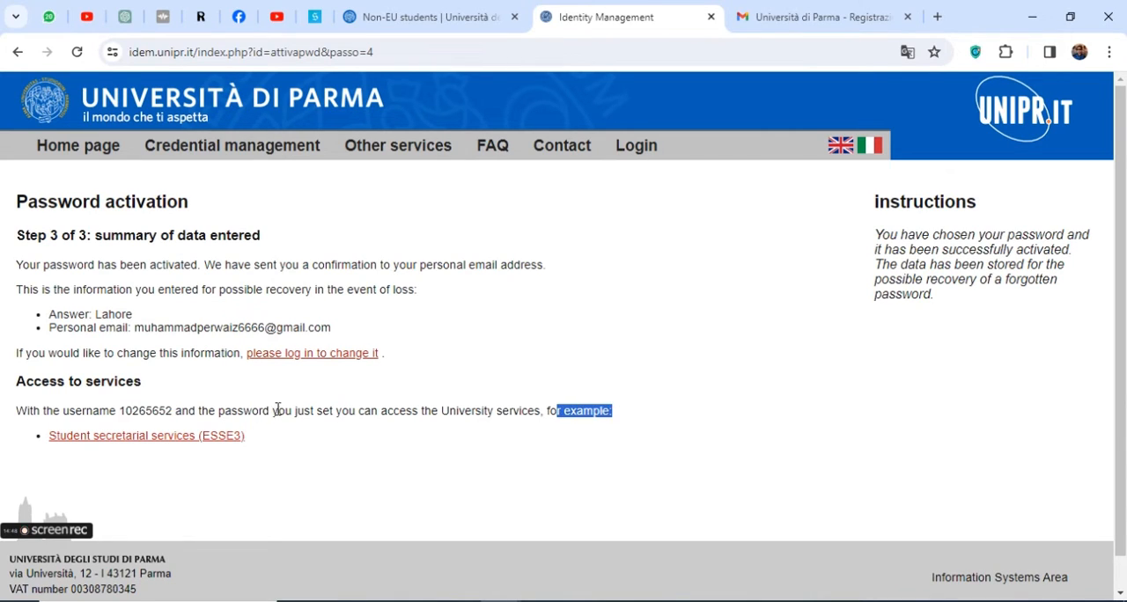
left_click(207, 438)
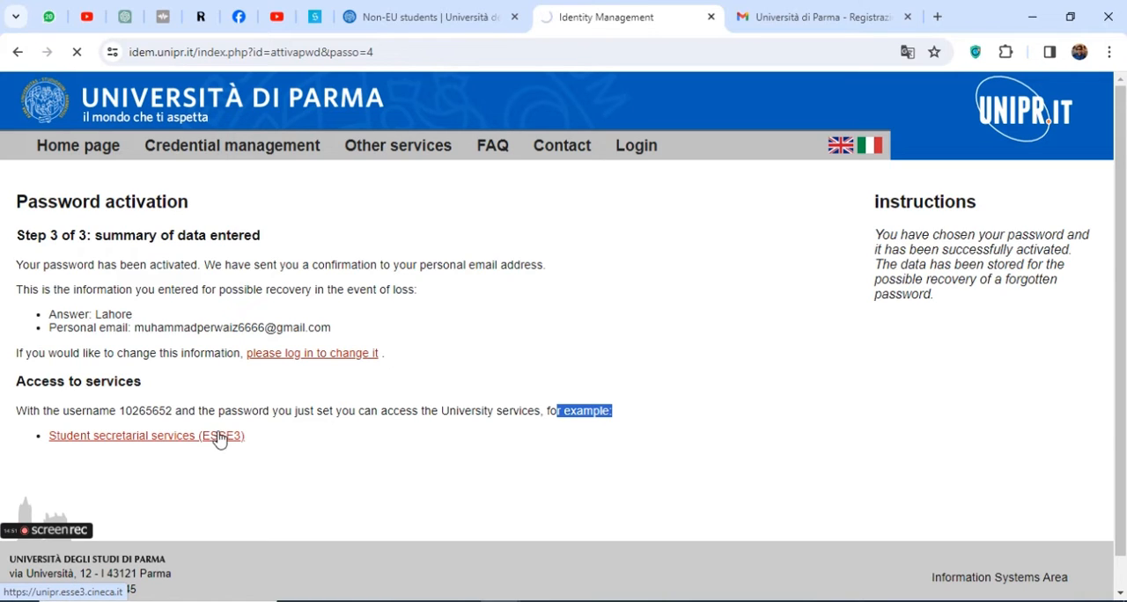
Switch to Gmail, open the "Università di Parma: attivazione password" email, translate it to English and read it
left_click(756, 11)
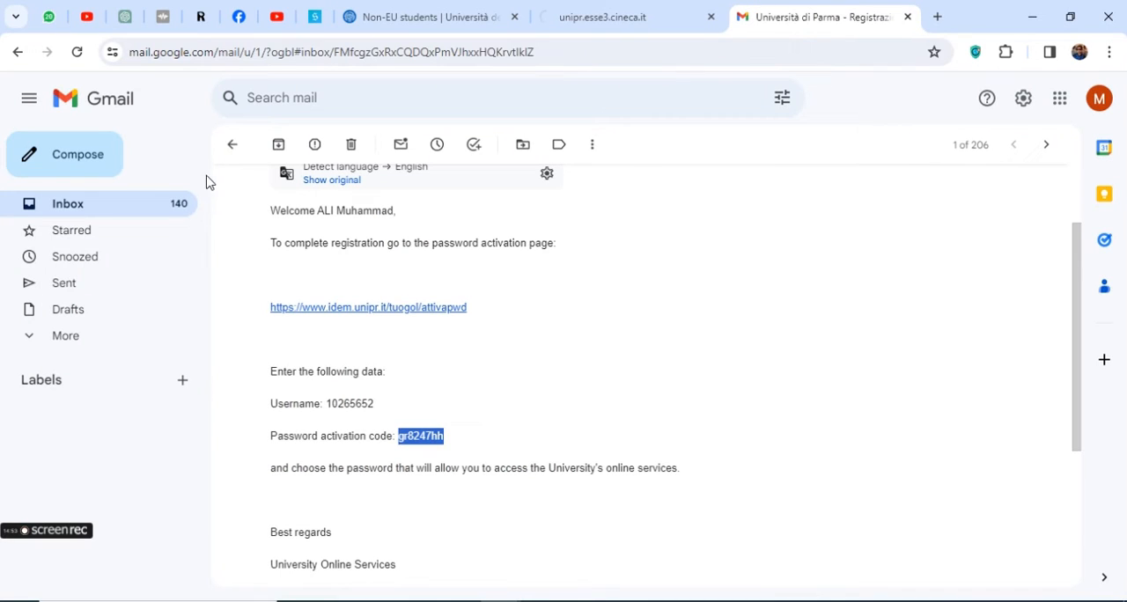
left_click(233, 144)
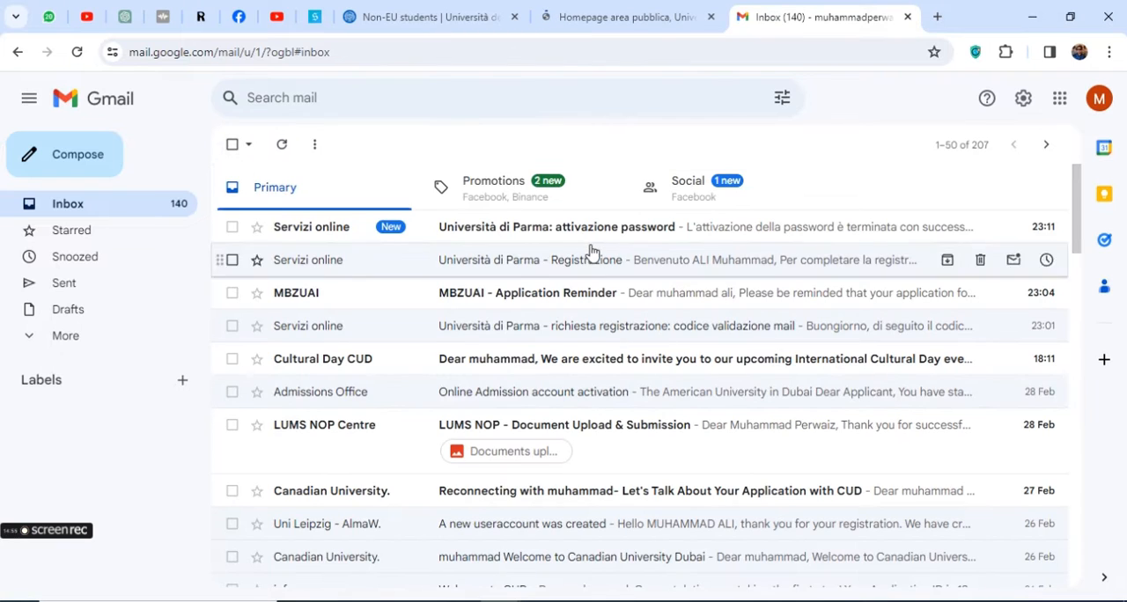
left_click(573, 231)
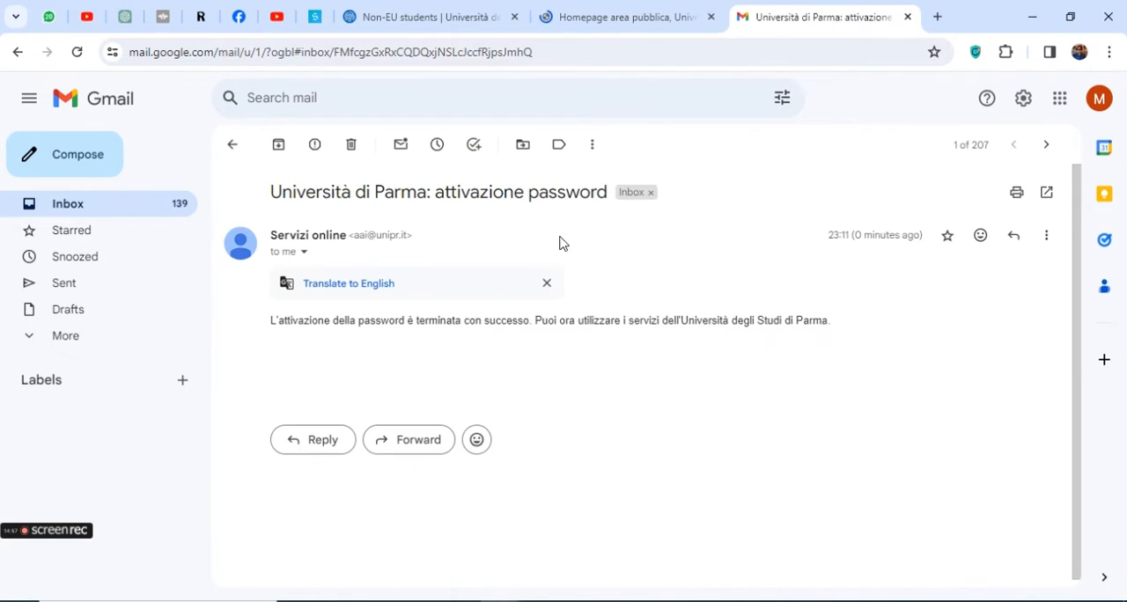
left_click(1047, 235)
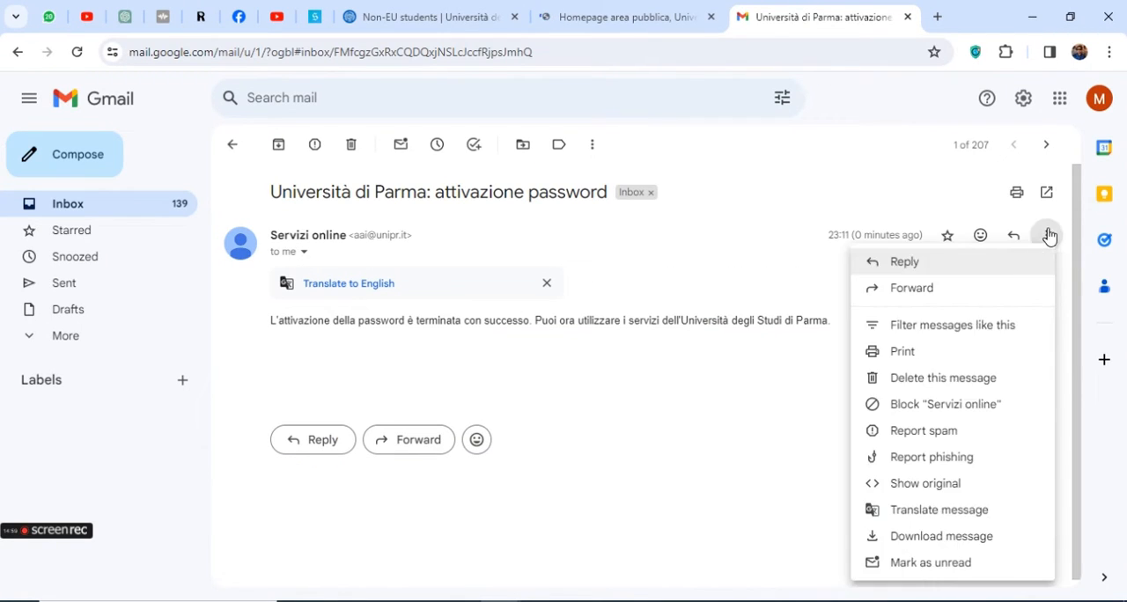
left_click(932, 511)
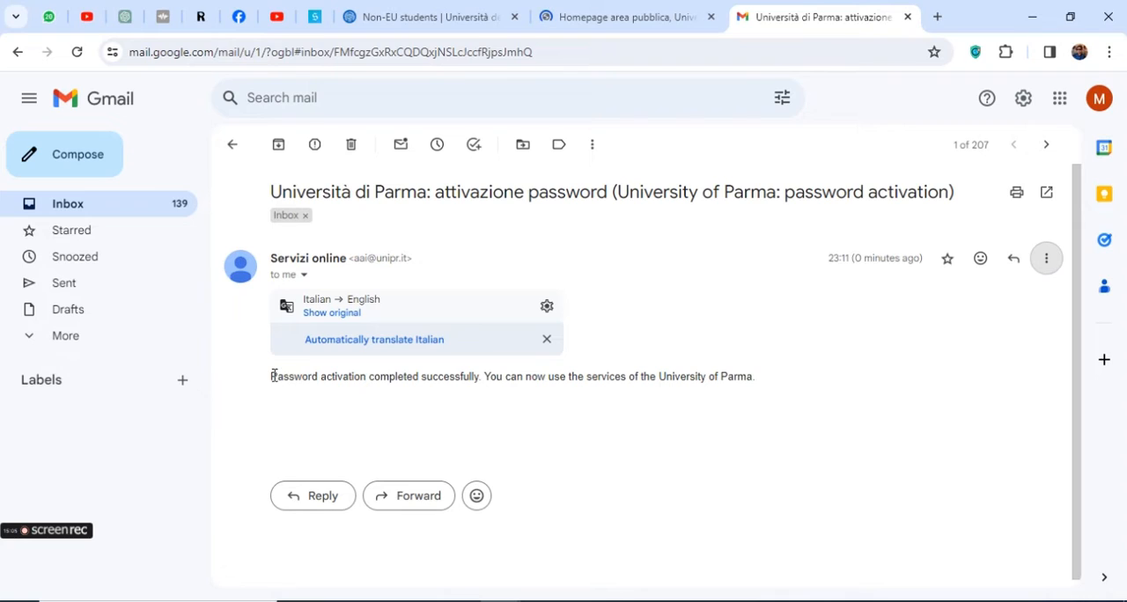
left_click_drag(273, 376, 490, 376)
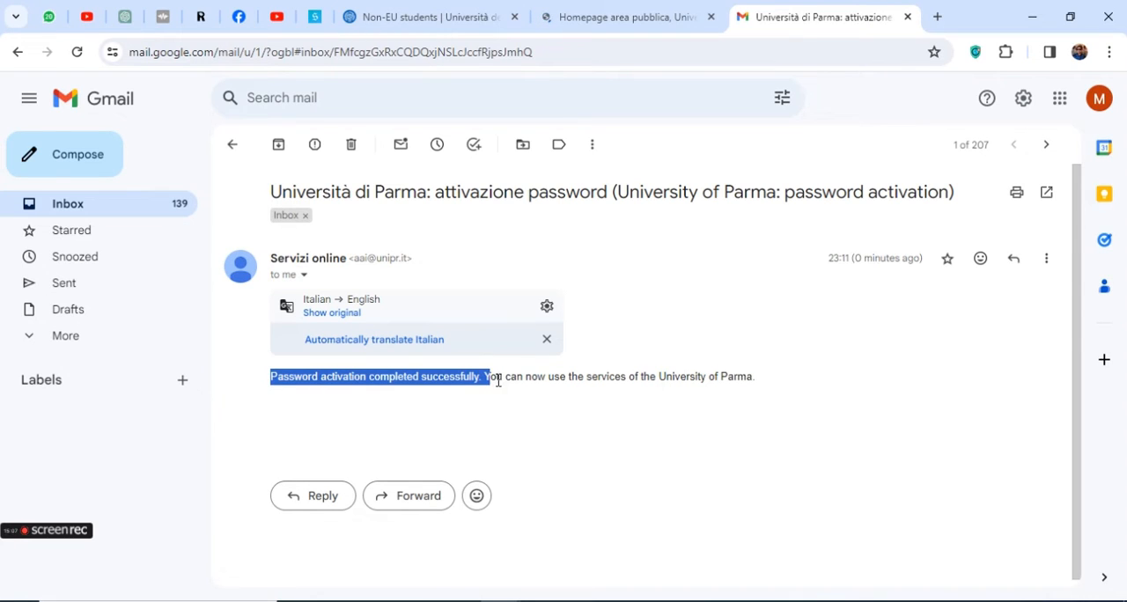
left_click_drag(588, 376, 763, 381)
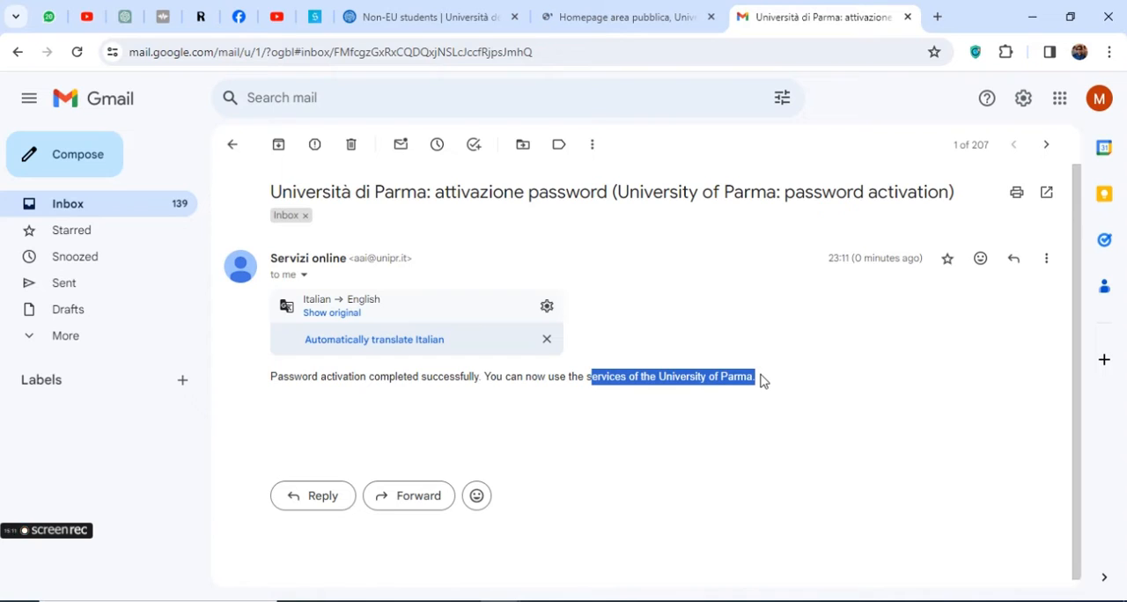
Open the "Università di Parma - Registrazione" email and locate the username and the password activation code in it
left_click(642, 17)
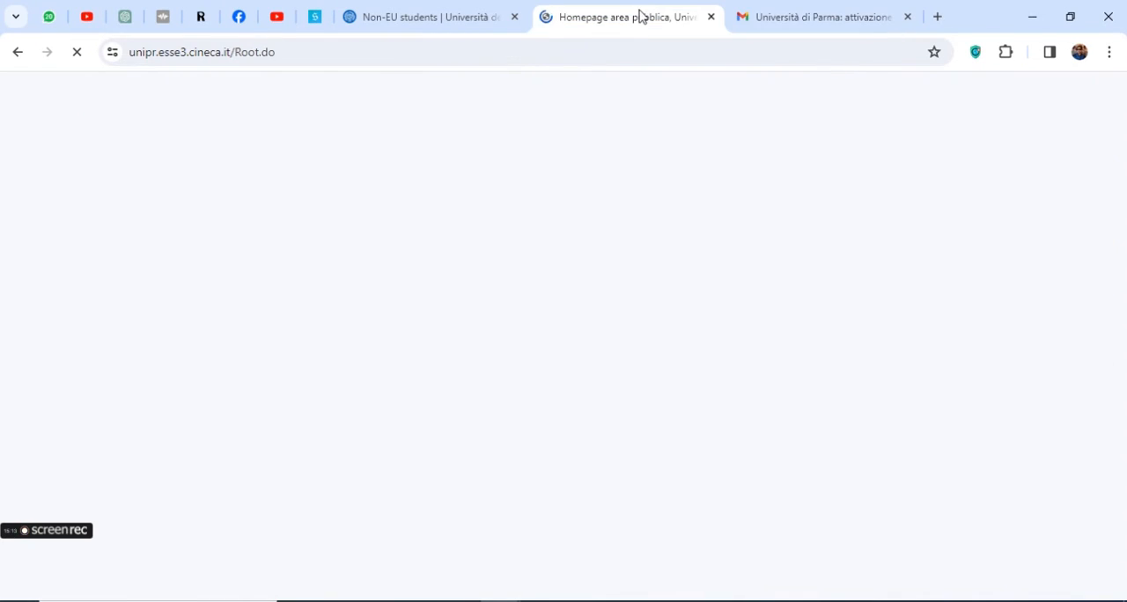
left_click(785, 19)
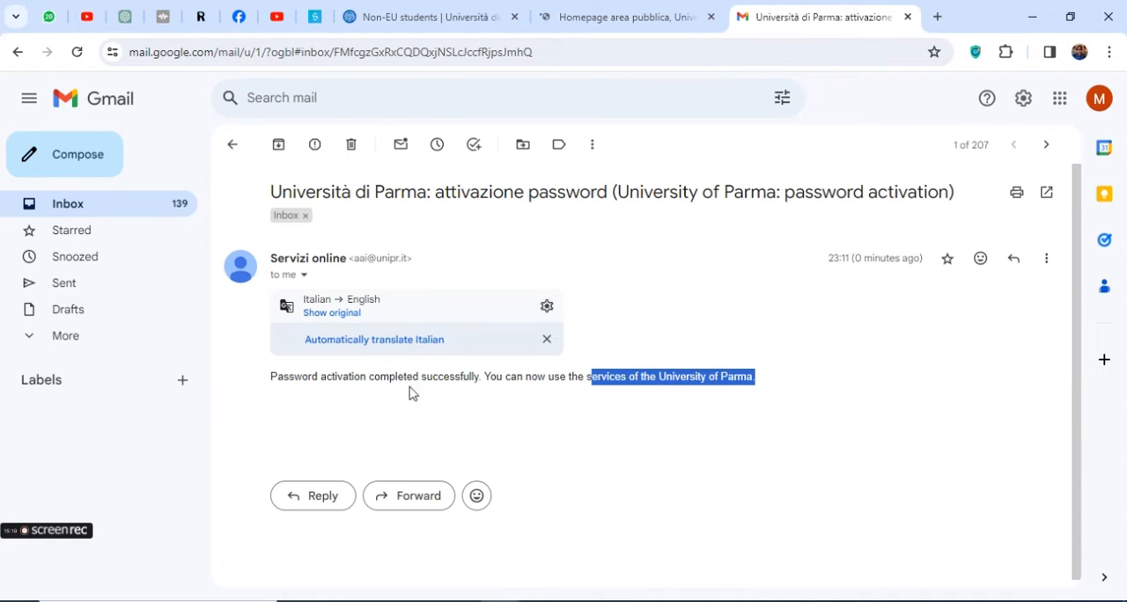
left_click(236, 147)
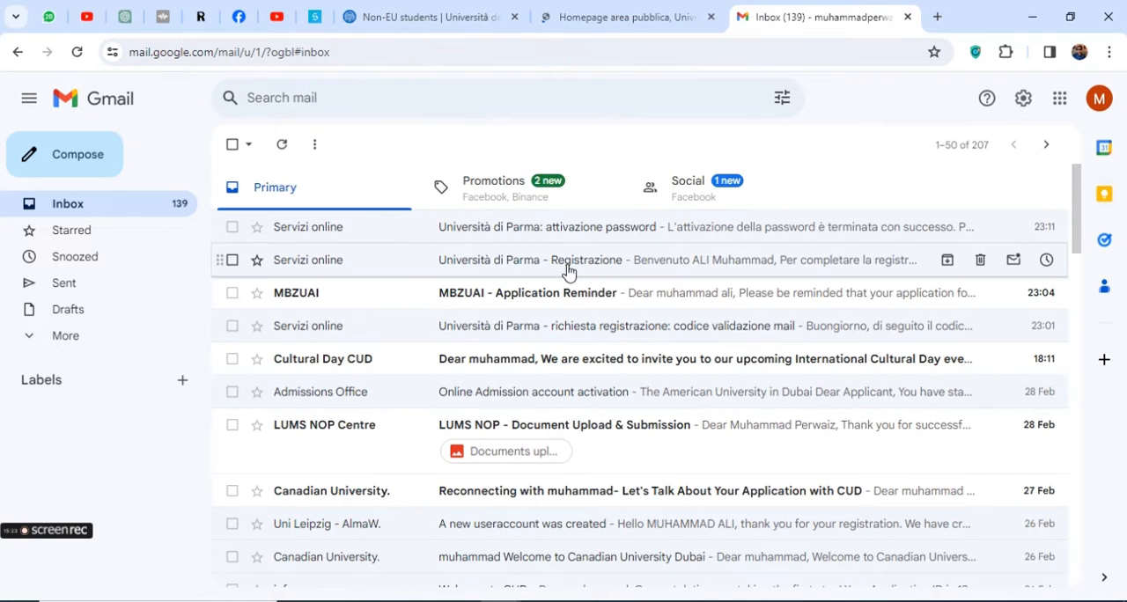
left_click(569, 276)
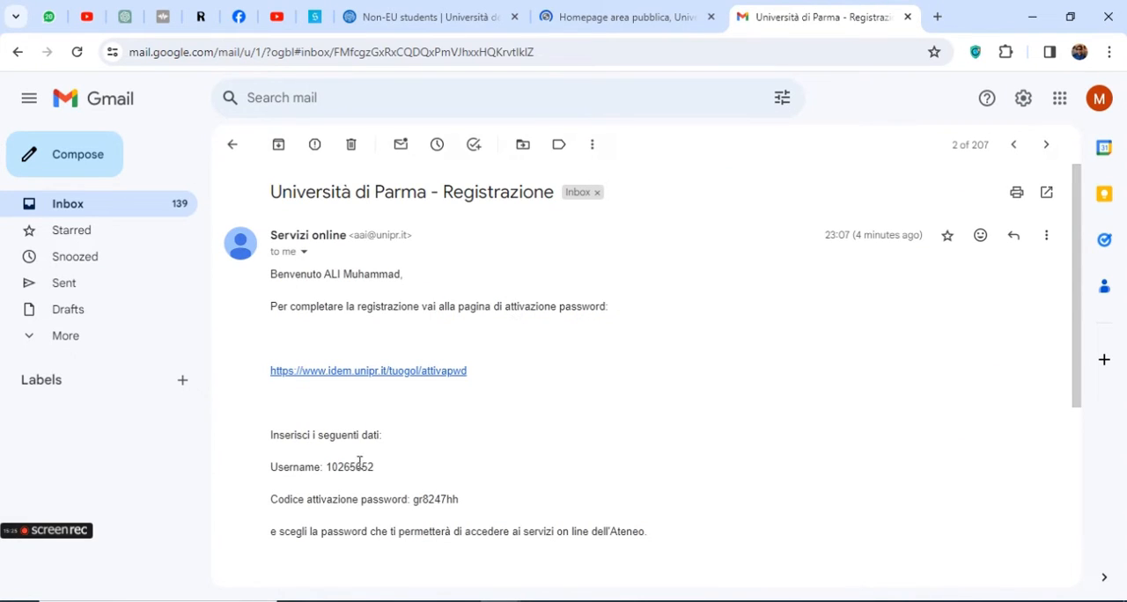
double_click(353, 467)
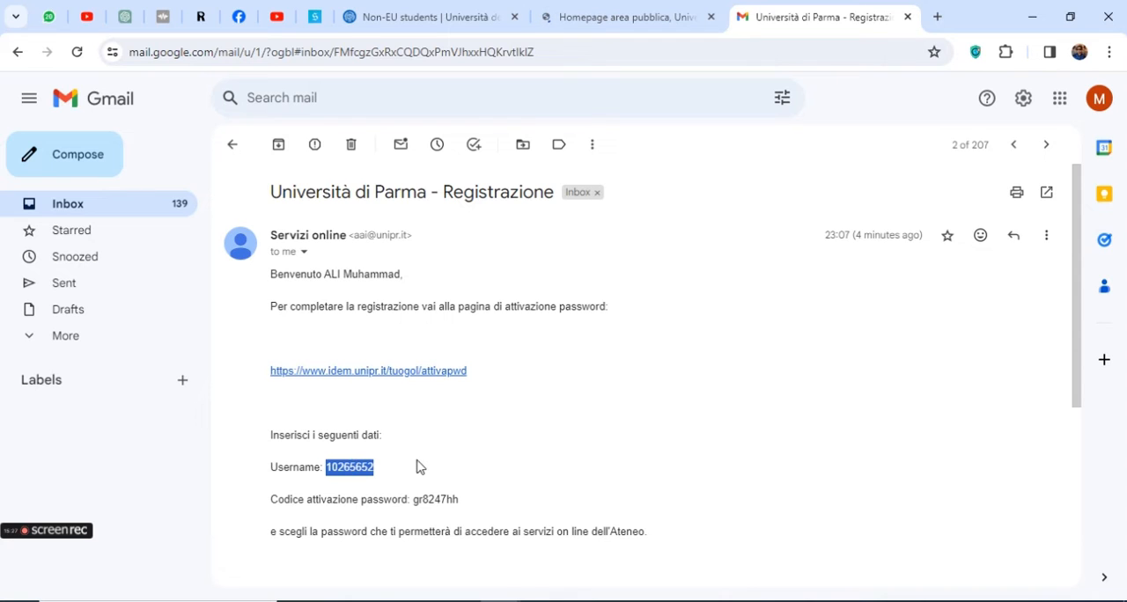
double_click(434, 500)
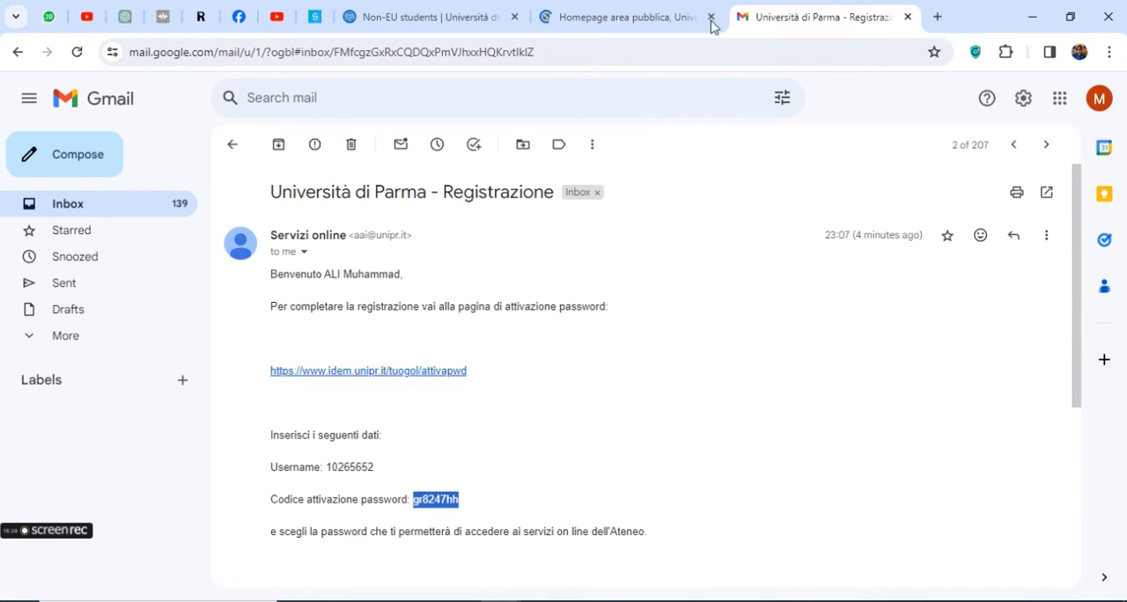
Return to the ESSE3 homepage, accept all cookies and switch the site language to English
left_click(621, 14)
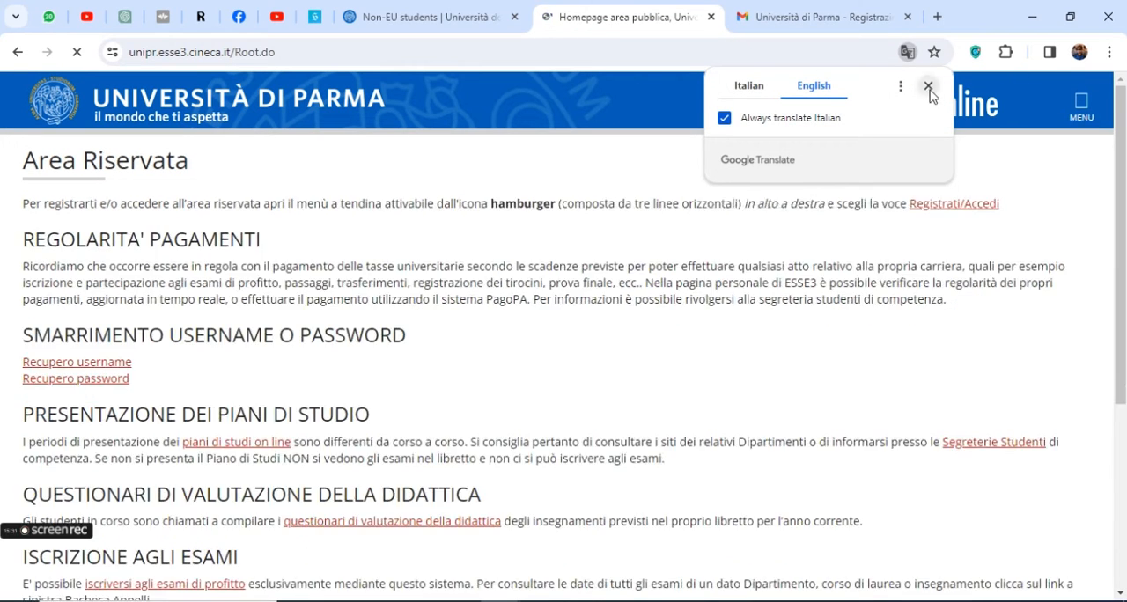
left_click(928, 85)
scroll(166, 357, "down", 4)
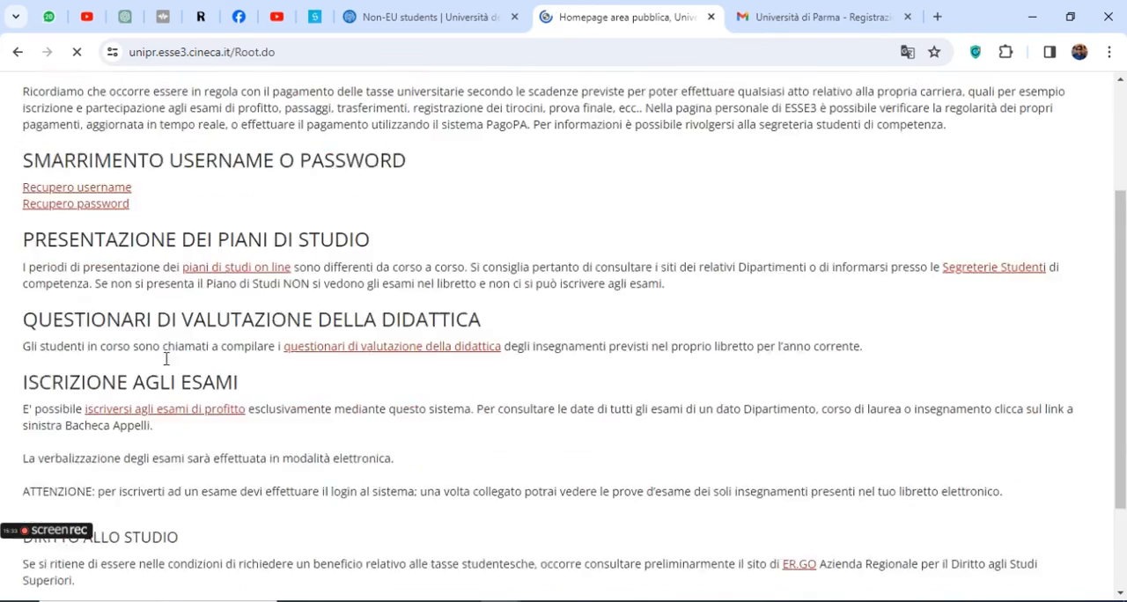
scroll(254, 401, "up", 4)
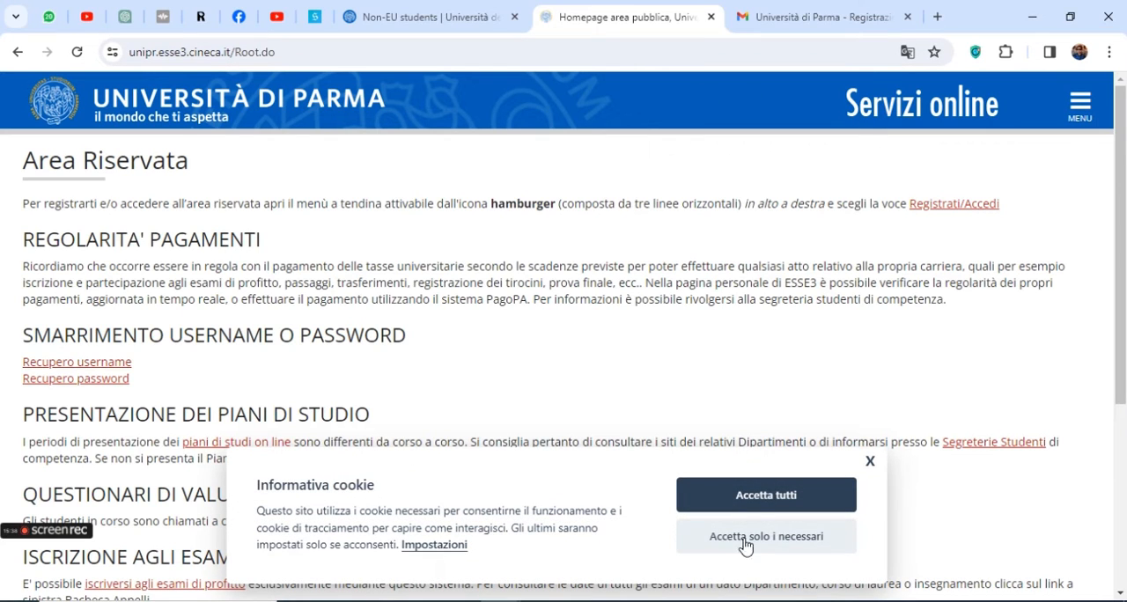
left_click(783, 510)
left_click(1080, 105)
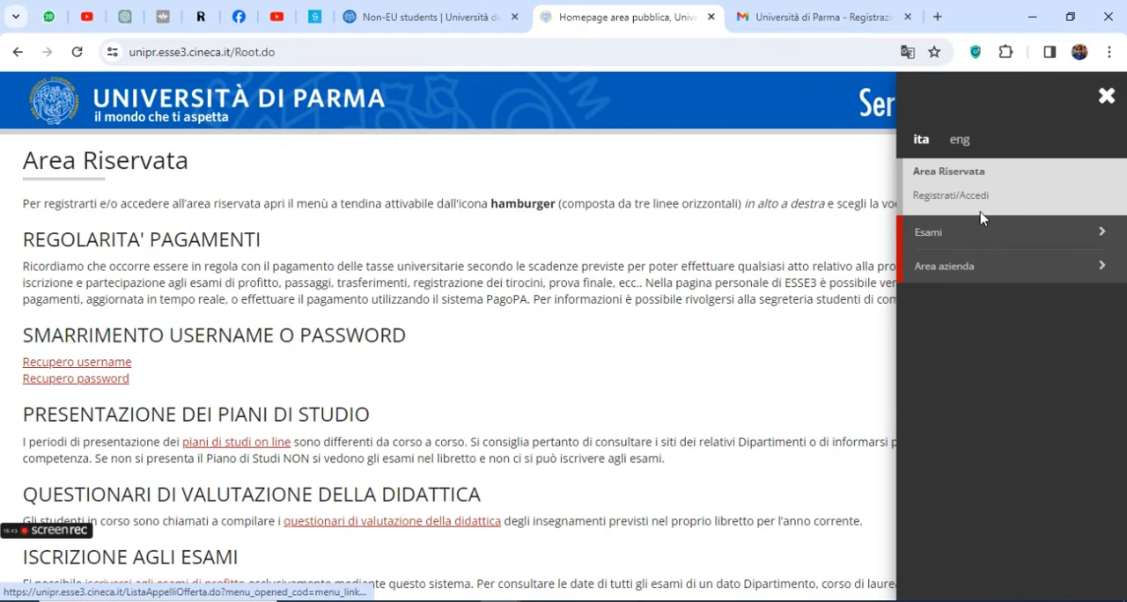
left_click(959, 141)
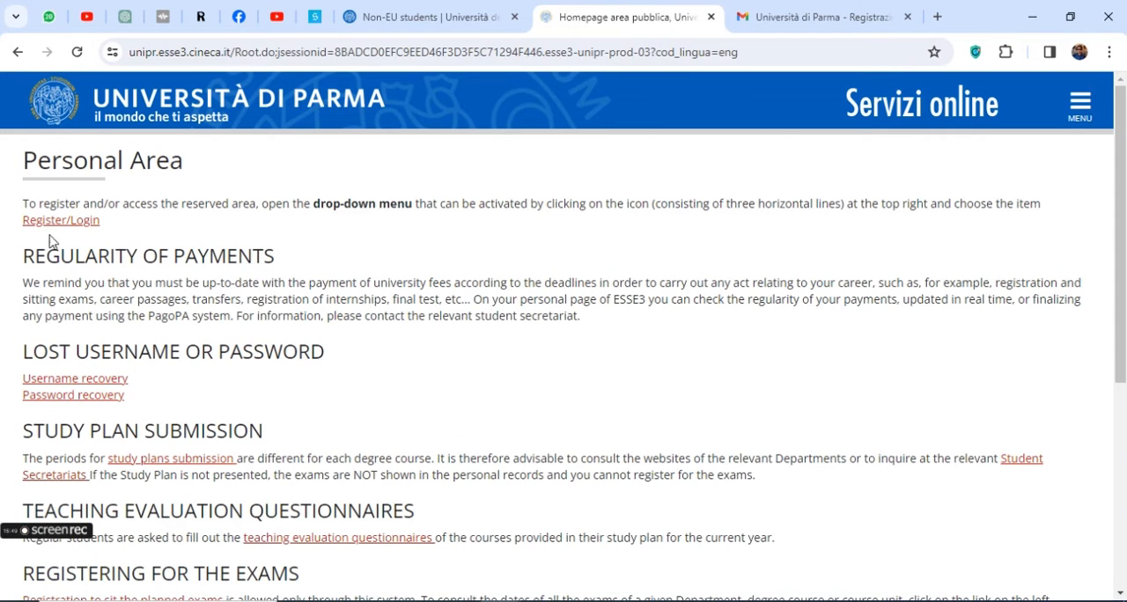
Follow the Register/Login link and log in to the Web Access Service with the assigned username and the account password
left_click_drag(21, 228, 96, 230)
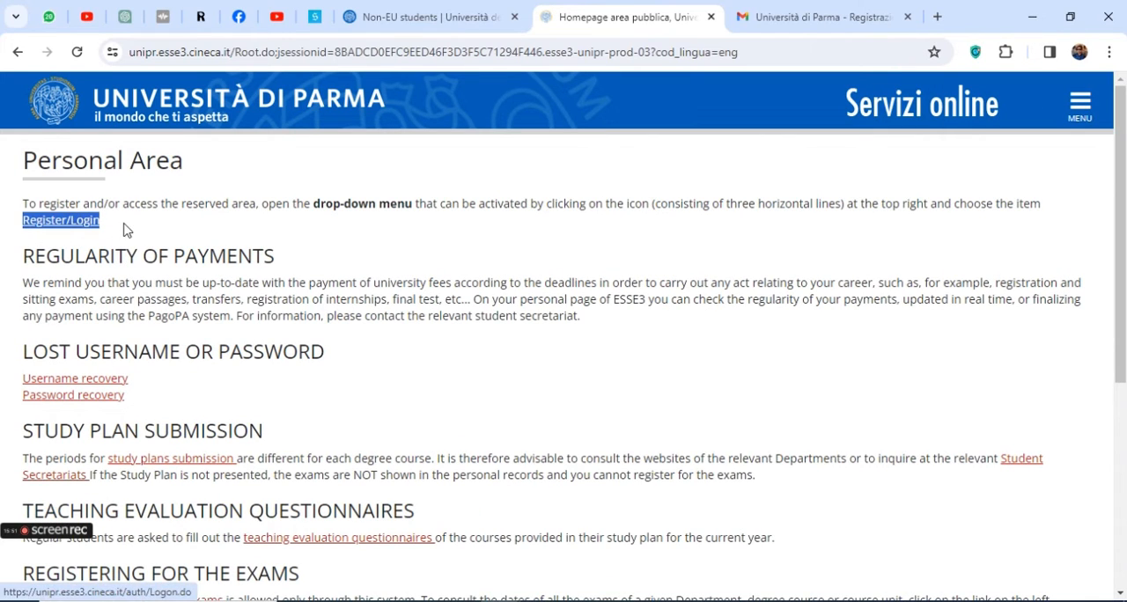
left_click(71, 224)
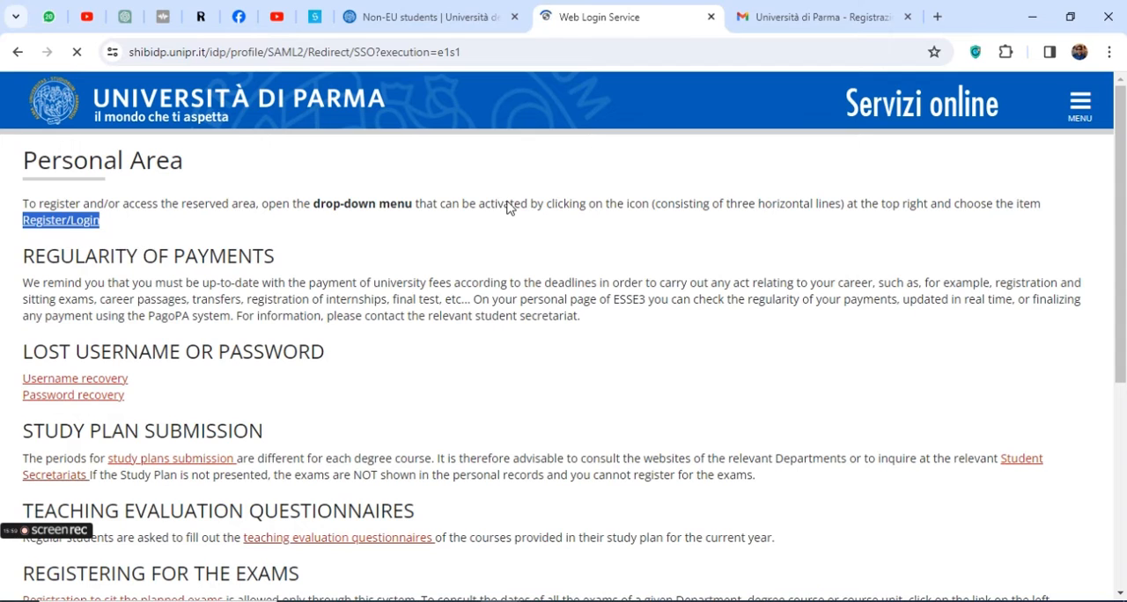
left_click(51, 263)
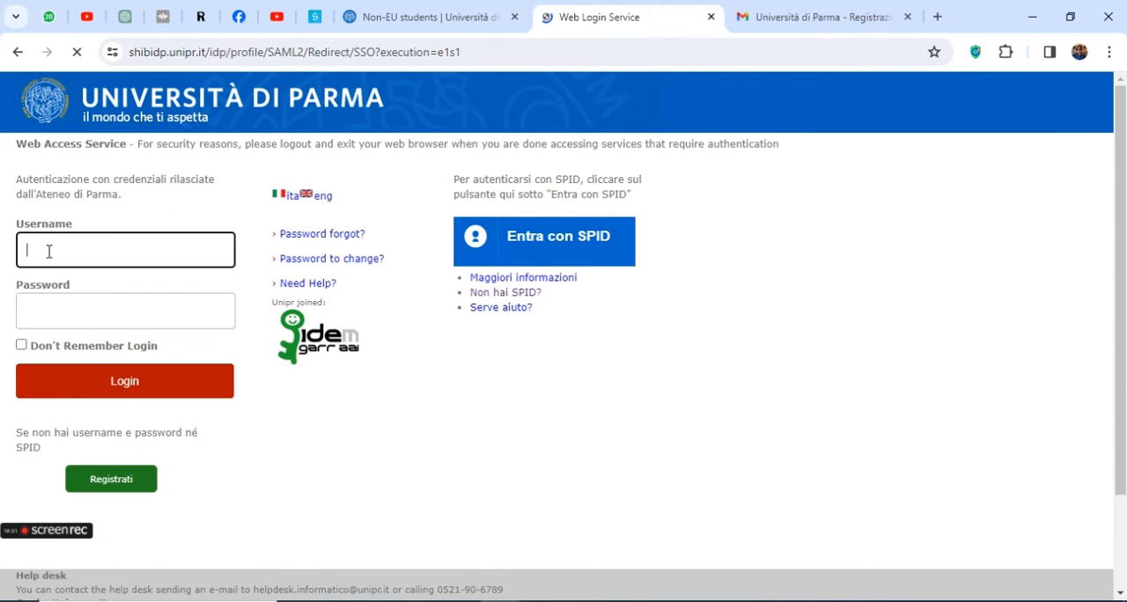
type("10265652")
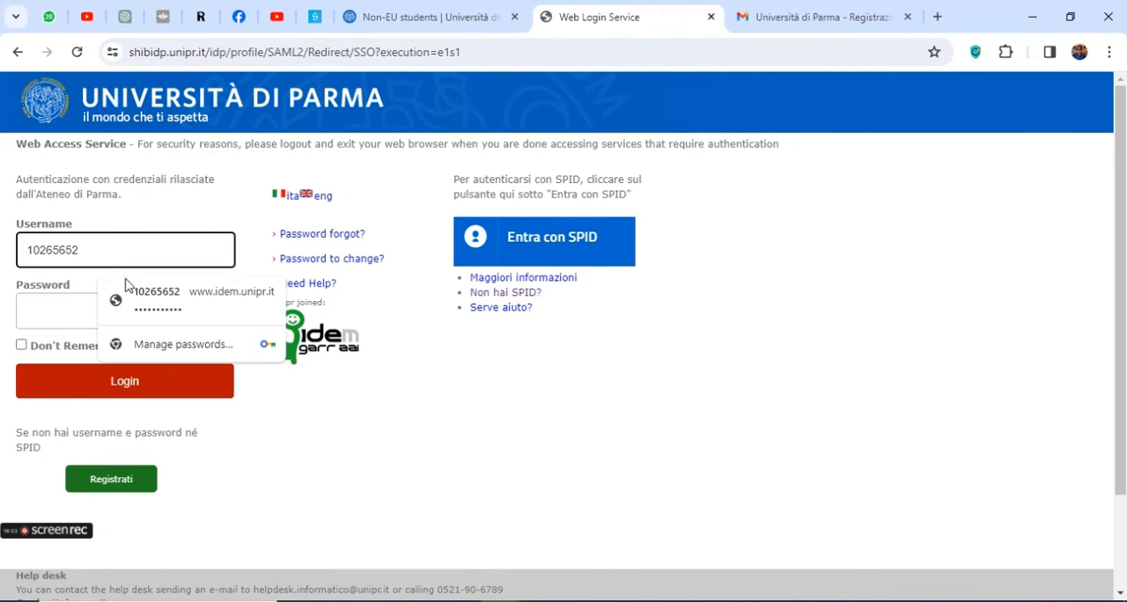
left_click(63, 298)
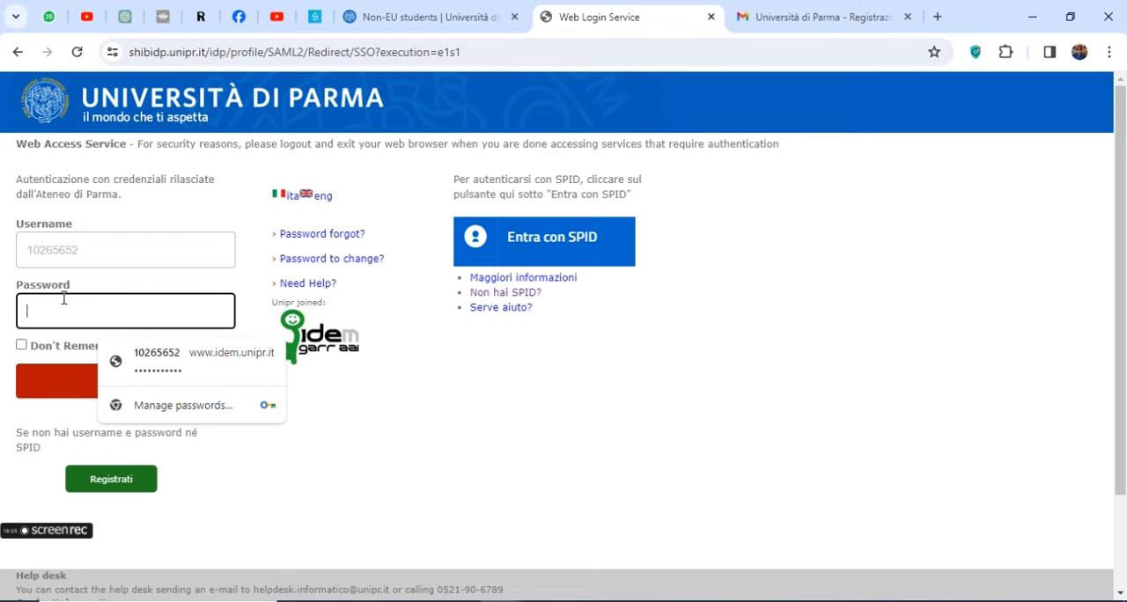
type("•")
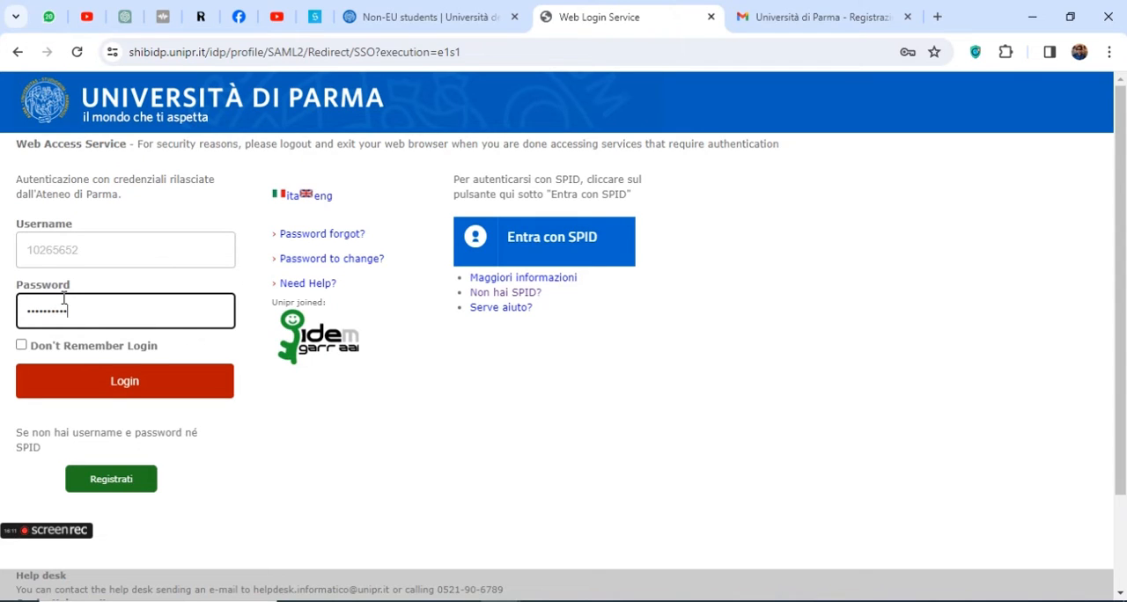
type("•")
left_click(78, 381)
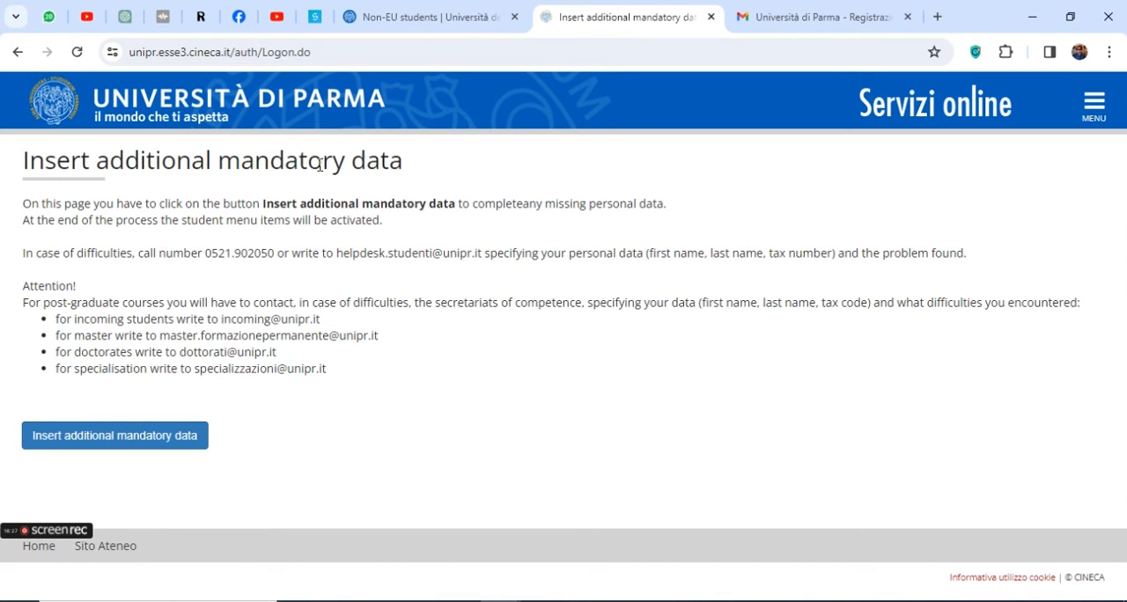
Read the instructions and help contacts on the "Insert additional mandatory data" page
left_click_drag(30, 204, 245, 323)
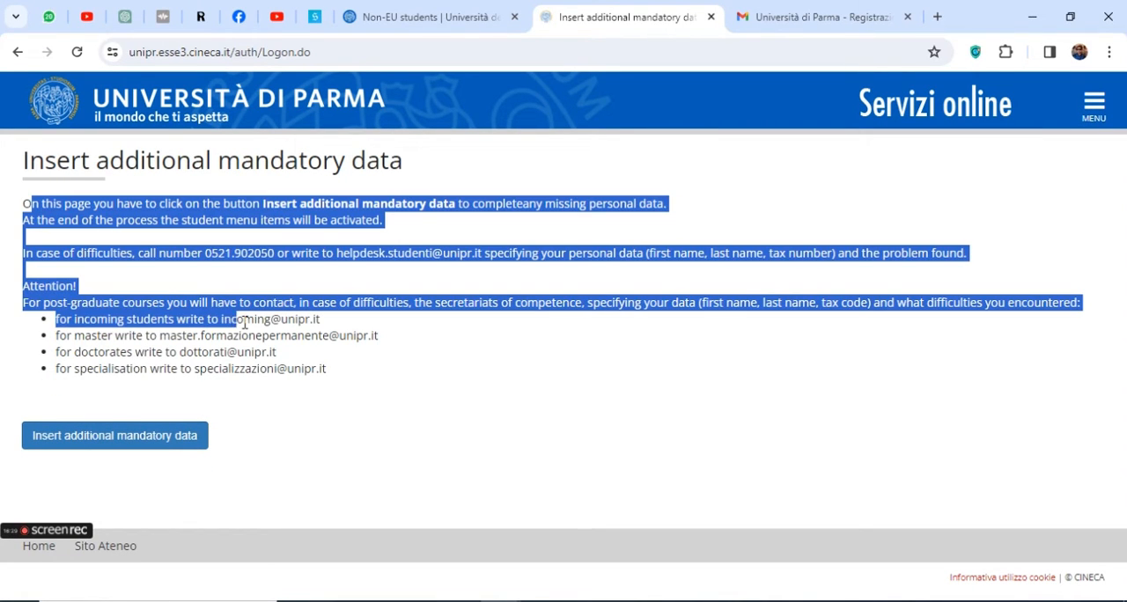
left_click(254, 361)
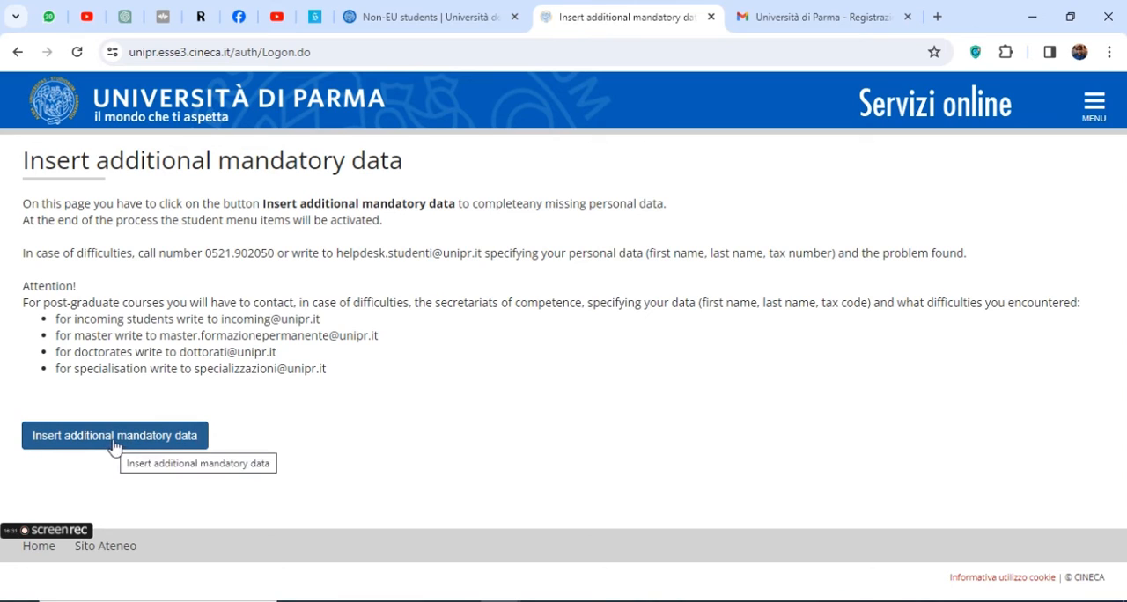
Start inserting the additional mandatory data and enter lahore as the town of the permanent address
left_click(139, 444)
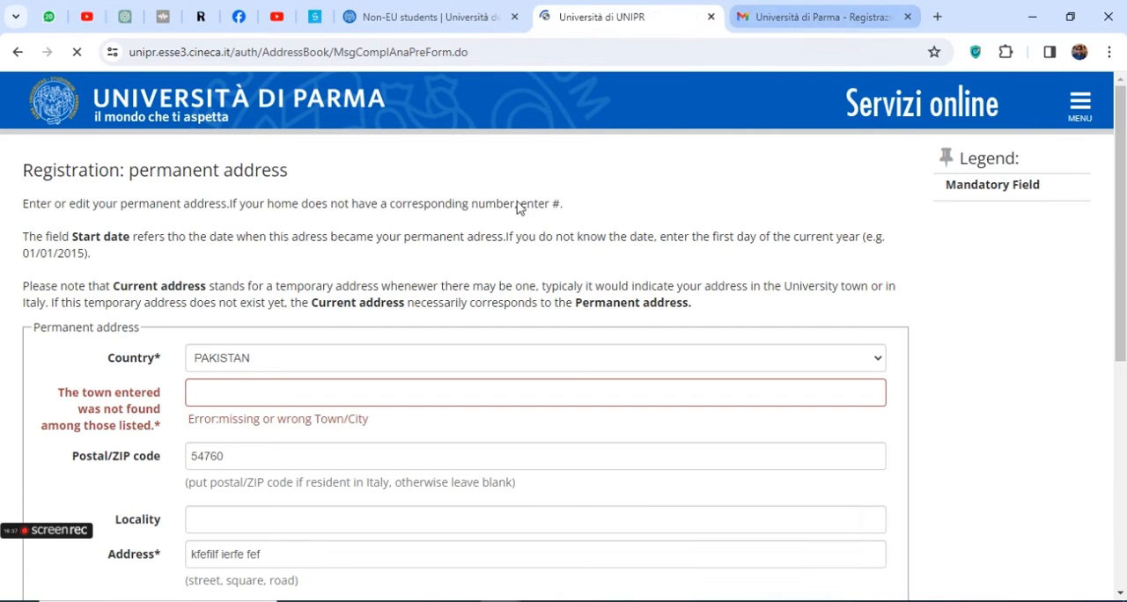
scroll(265, 377, "down", 1)
scroll(265, 377, "down", 5)
scroll(179, 385, "up", 5)
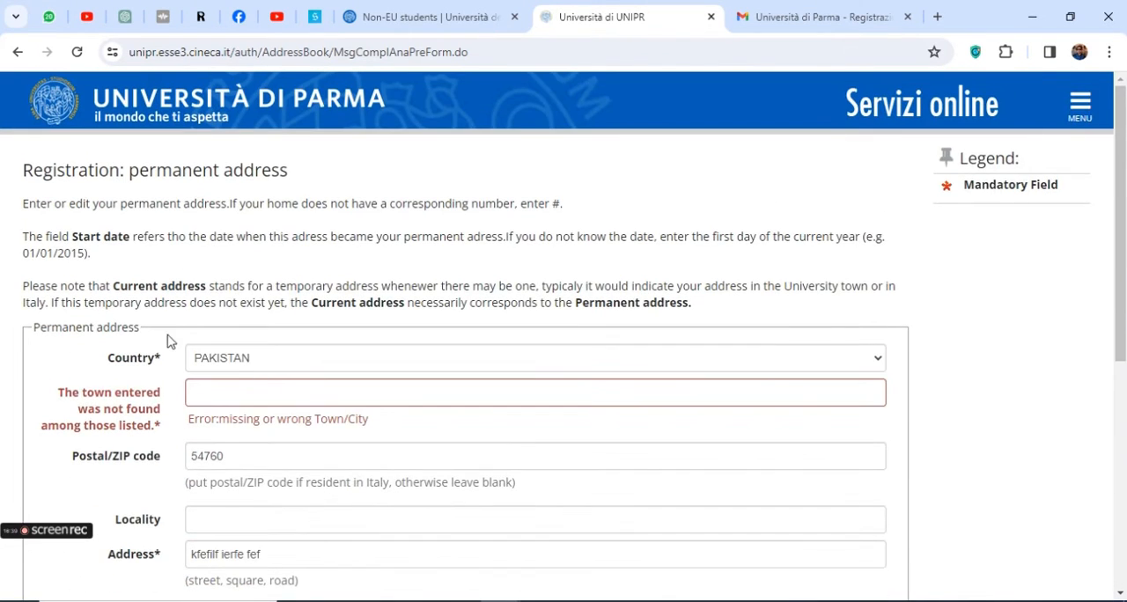
scroll(179, 355, "down", 1)
scroll(180, 355, "down", 1)
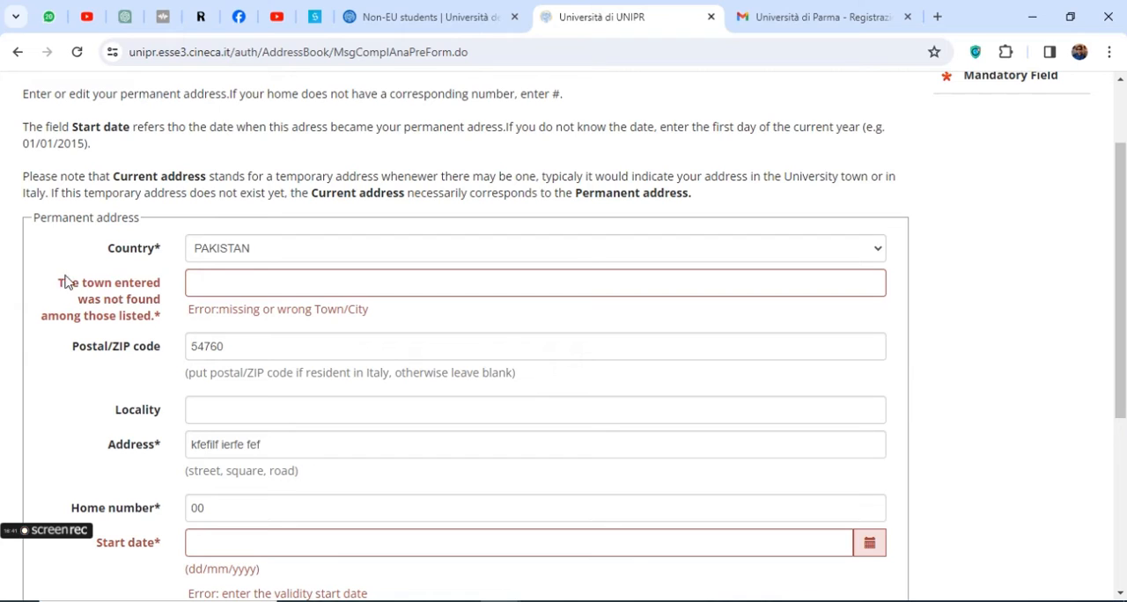
left_click_drag(58, 282, 154, 324)
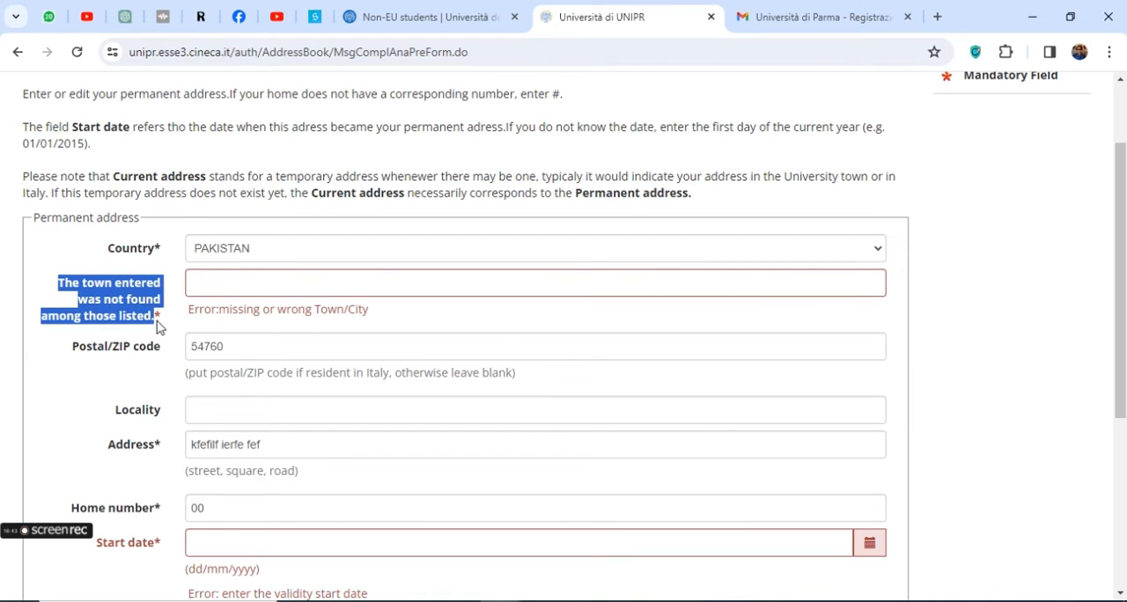
left_click(241, 283)
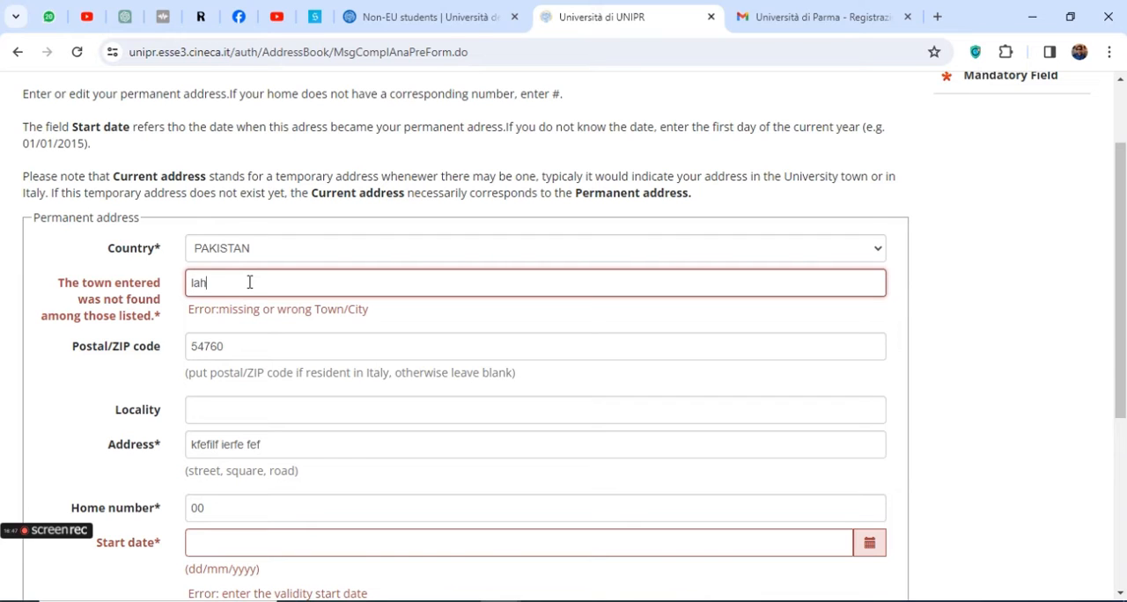
scroll(250, 283, "up", 1)
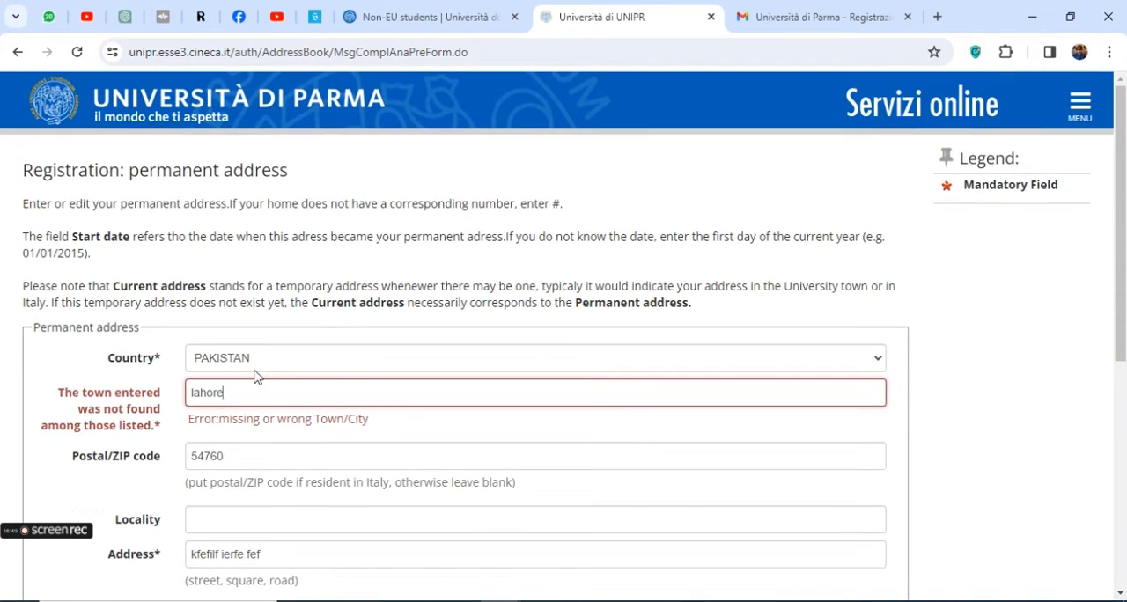
left_click(126, 459)
Set the permanent address start date to 03/02/2001 and continue to the current address form
scroll(141, 458, "down", 2)
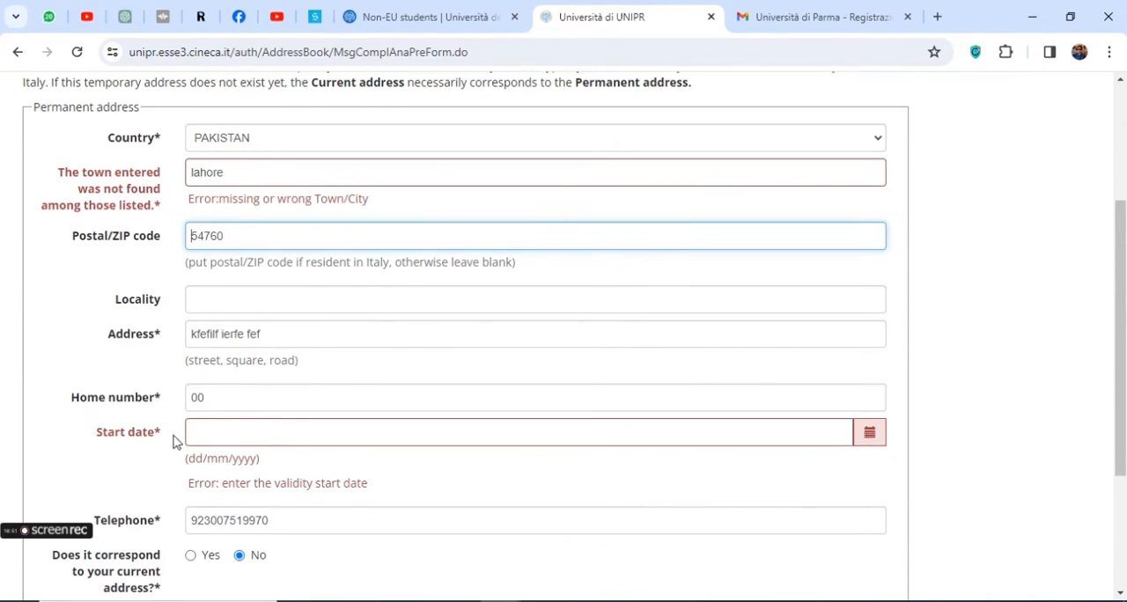
scroll(274, 443, "down", 2)
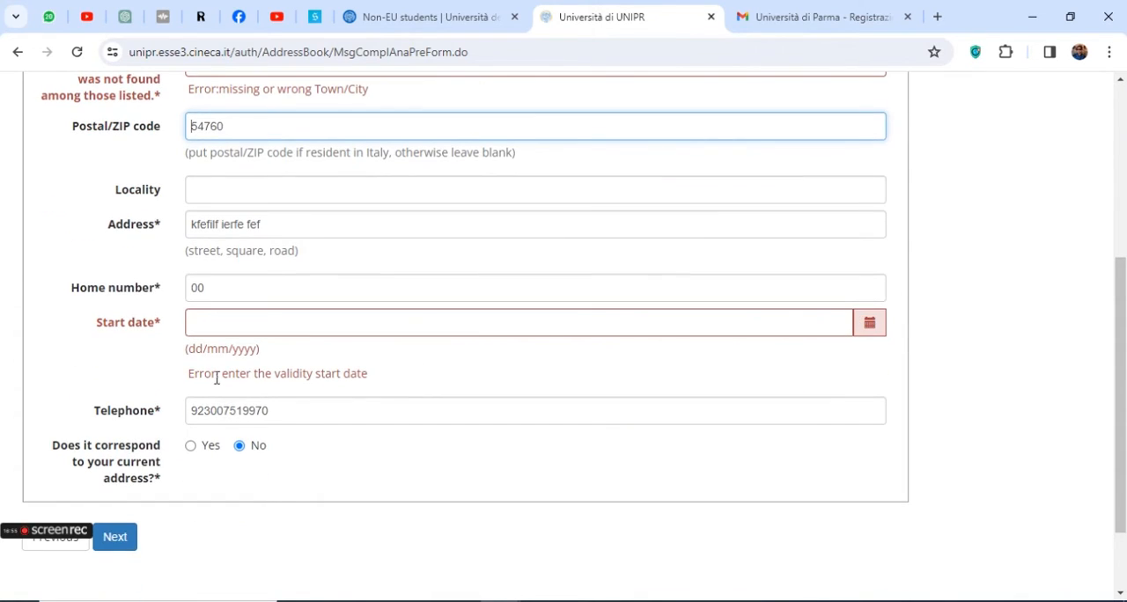
left_click_drag(282, 374, 310, 373)
scroll(310, 370, "up", 3)
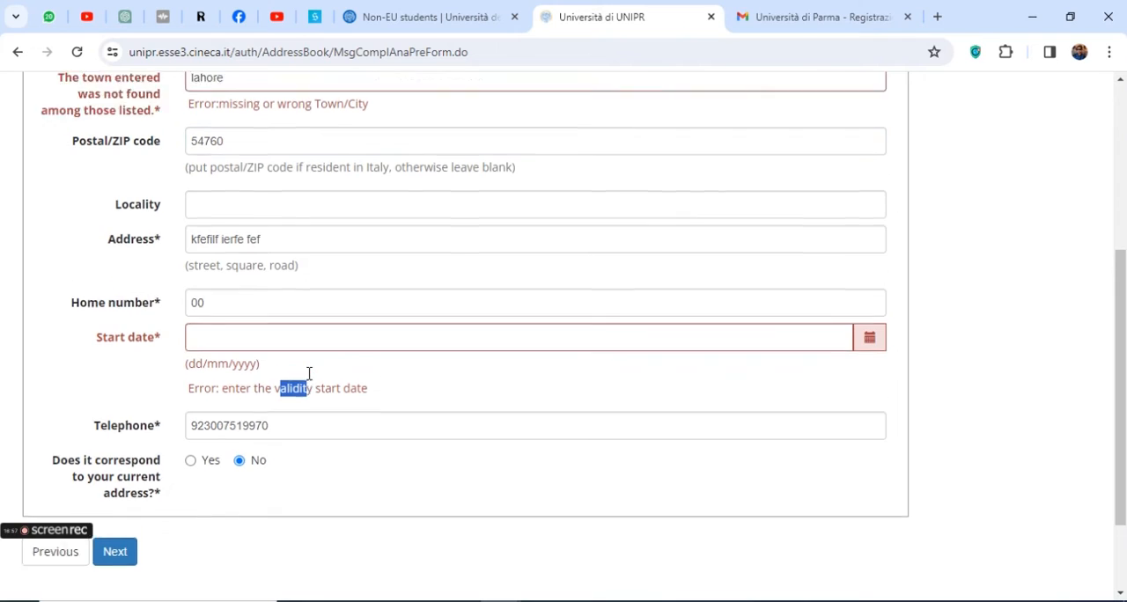
scroll(311, 344, "down", 3)
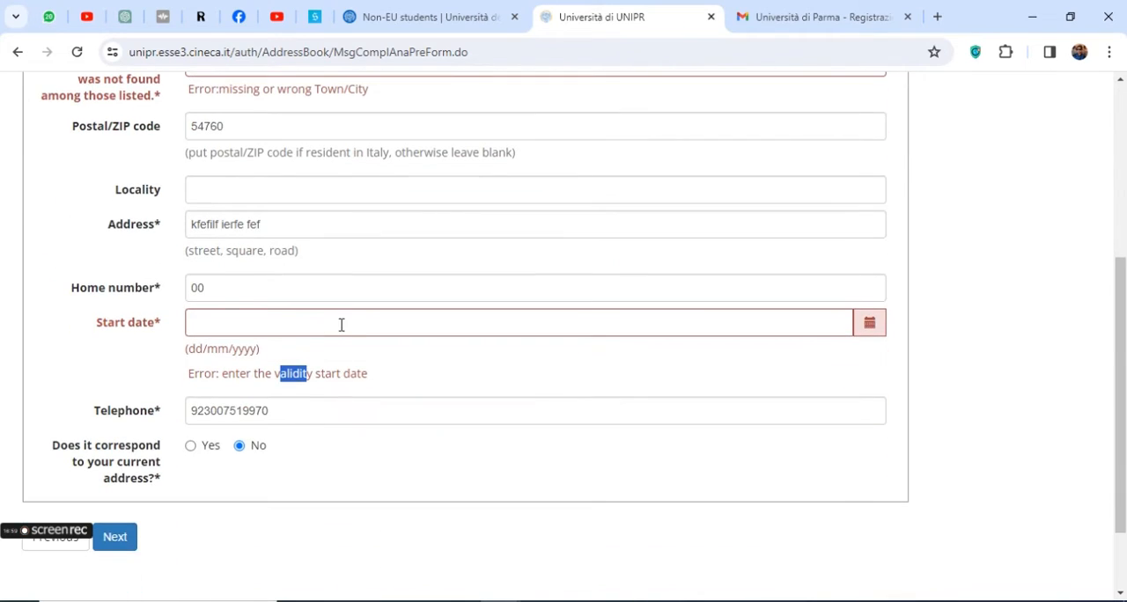
left_click(342, 324)
left_click(308, 354)
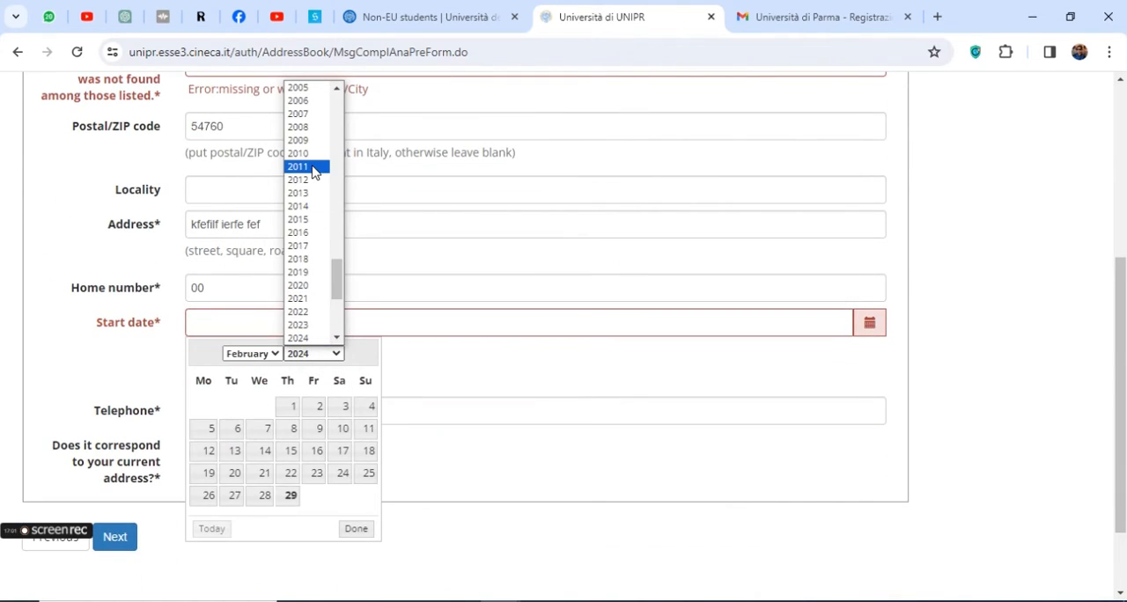
scroll(317, 296, "down", 3)
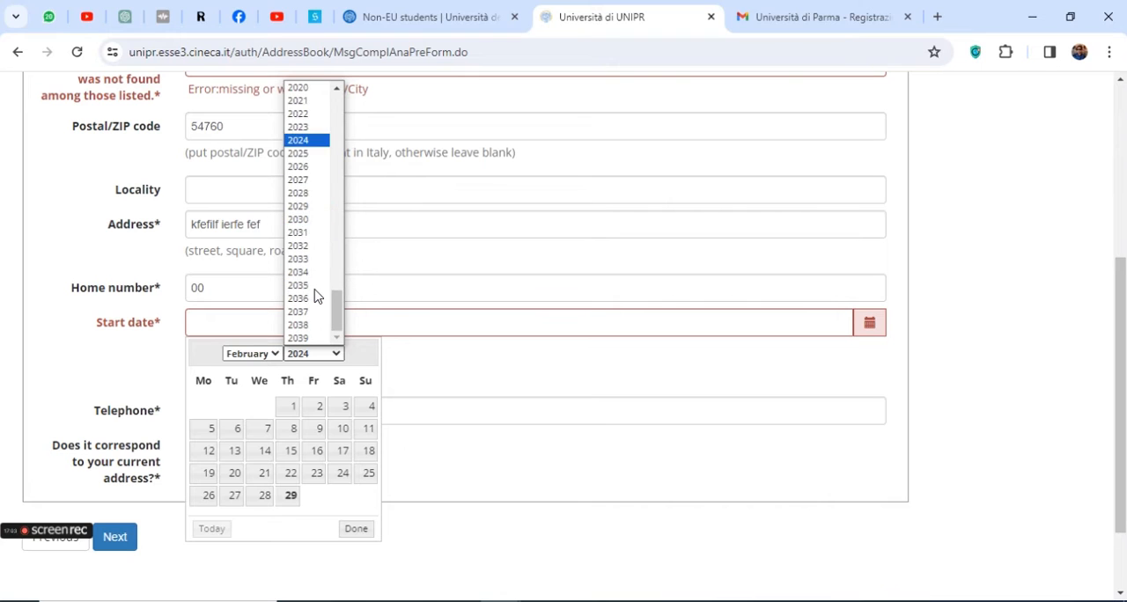
scroll(314, 291, "up", 8)
left_click(308, 286)
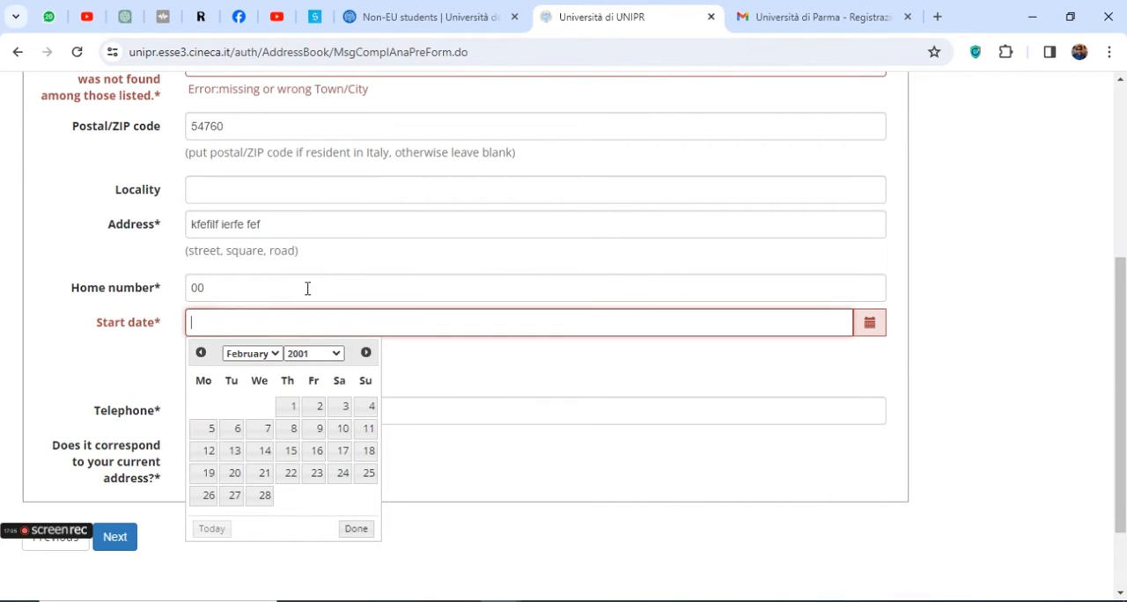
left_click(345, 406)
scroll(325, 398, "down", 2)
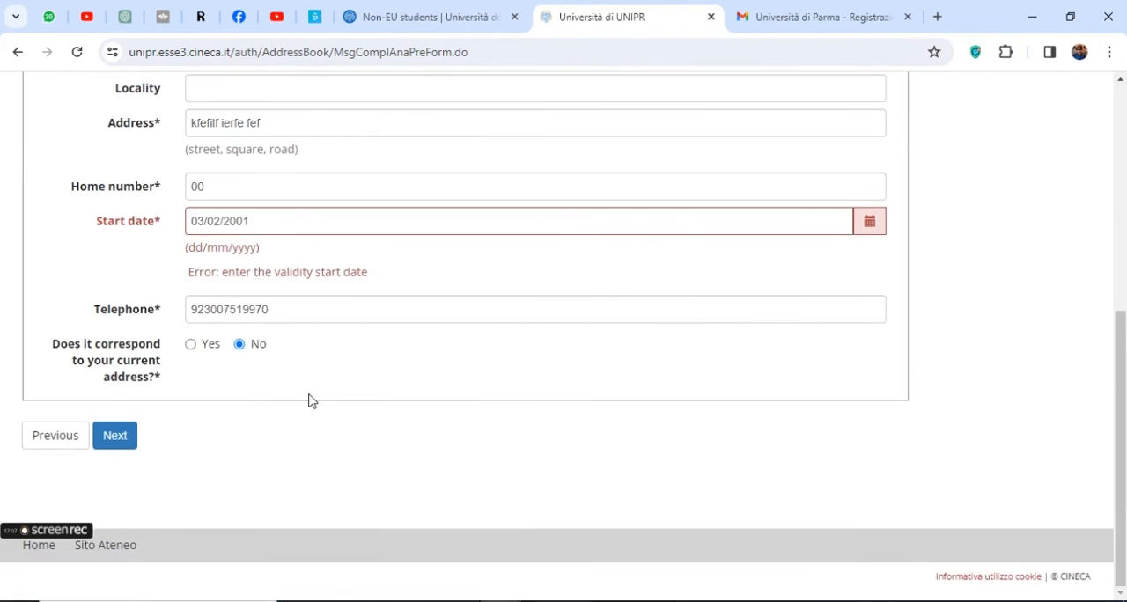
left_click(119, 436)
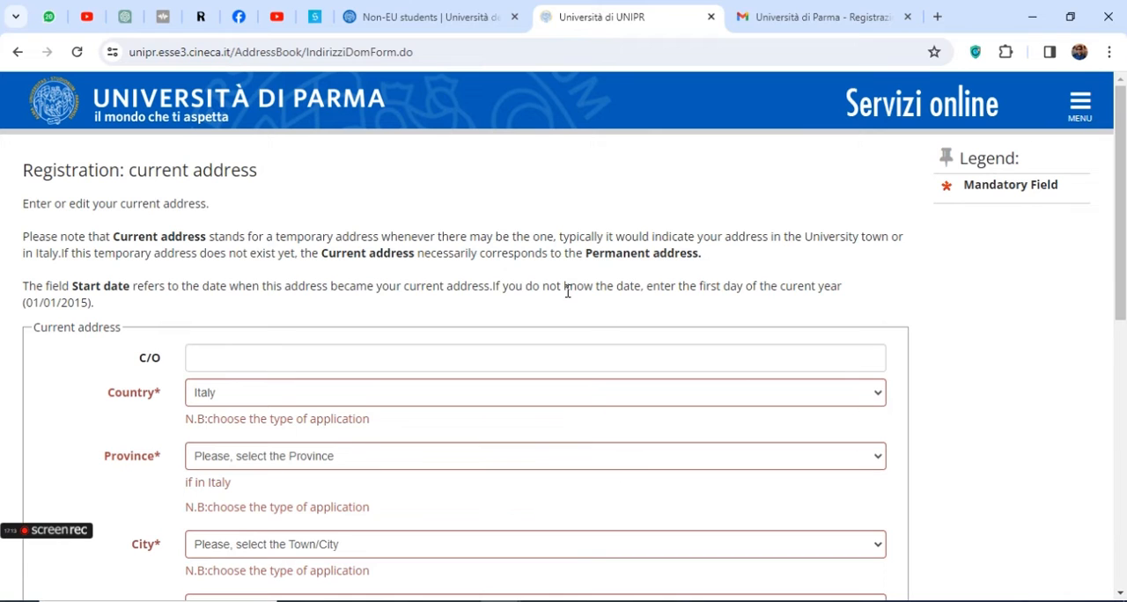
Fill in the C/O name for the current address and choose PAKISTAN as the country
scroll(568, 297, "down", 3)
scroll(352, 331, "down", 2)
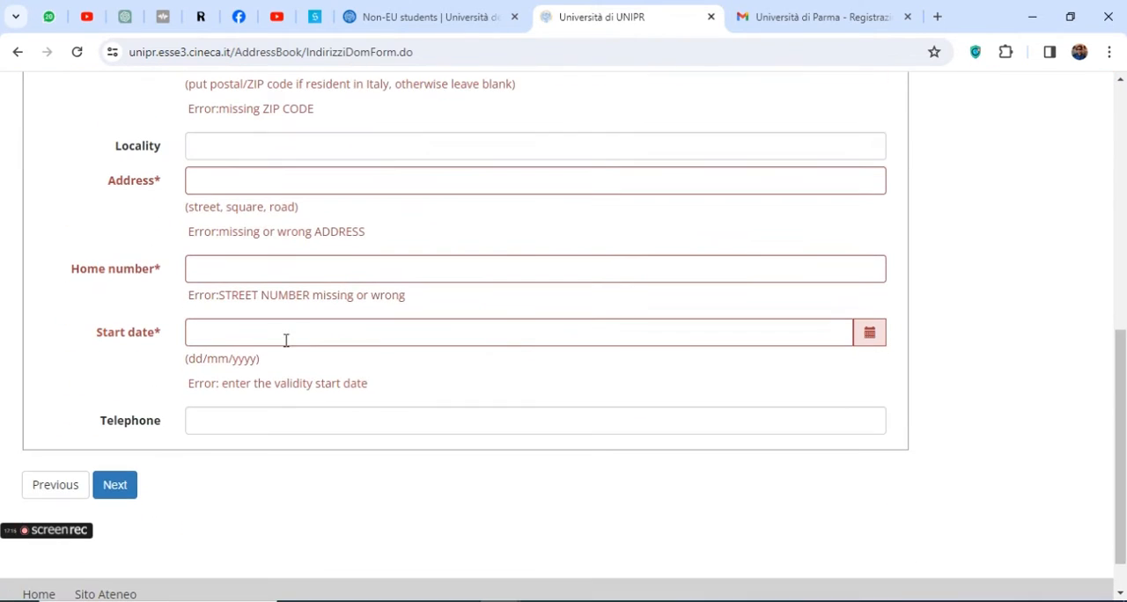
scroll(483, 376, "up", 5)
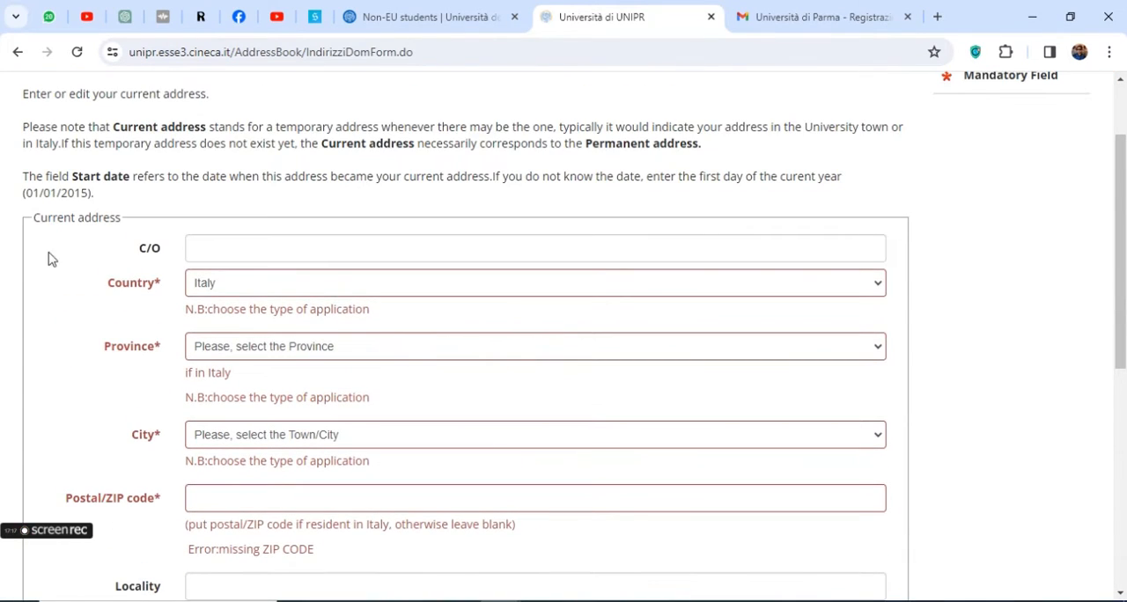
triple_click(49, 219)
left_click(206, 249)
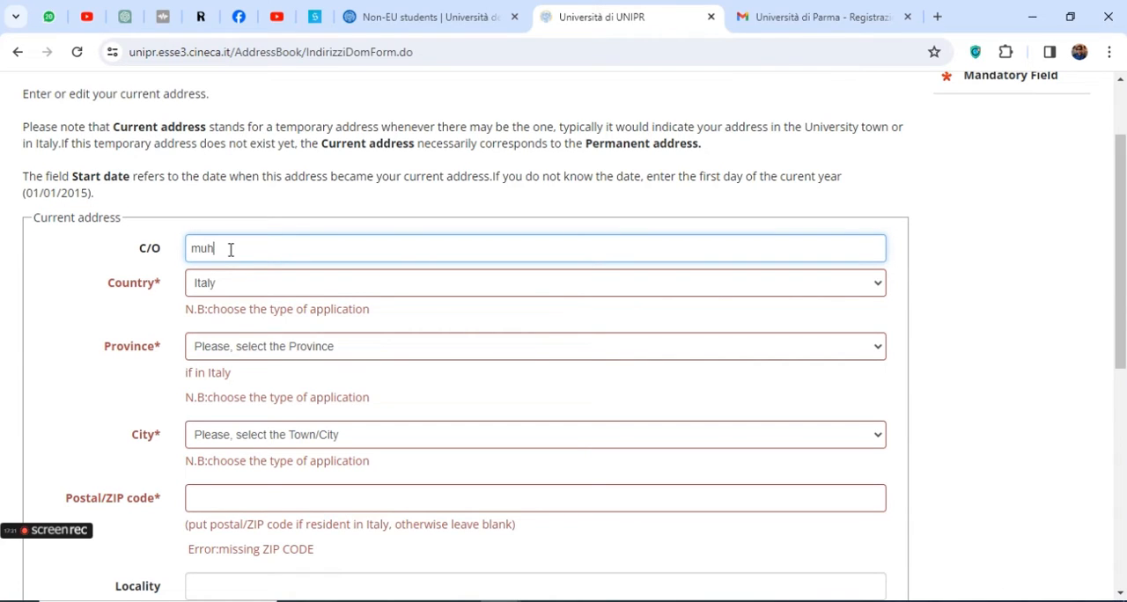
key("Tab")
key("p")
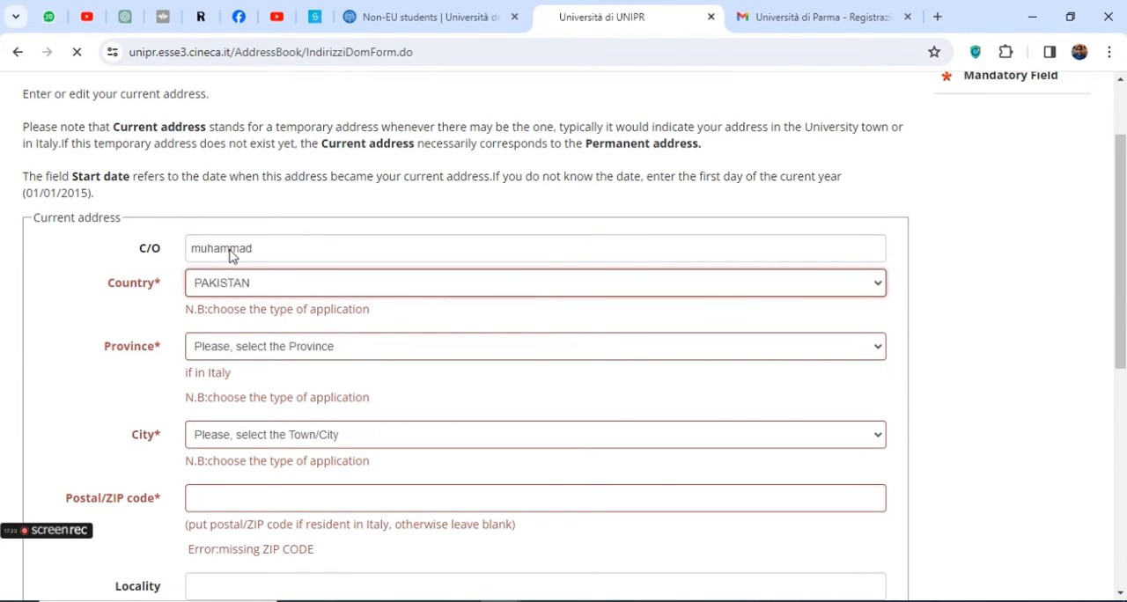
key("Tab")
key("p")
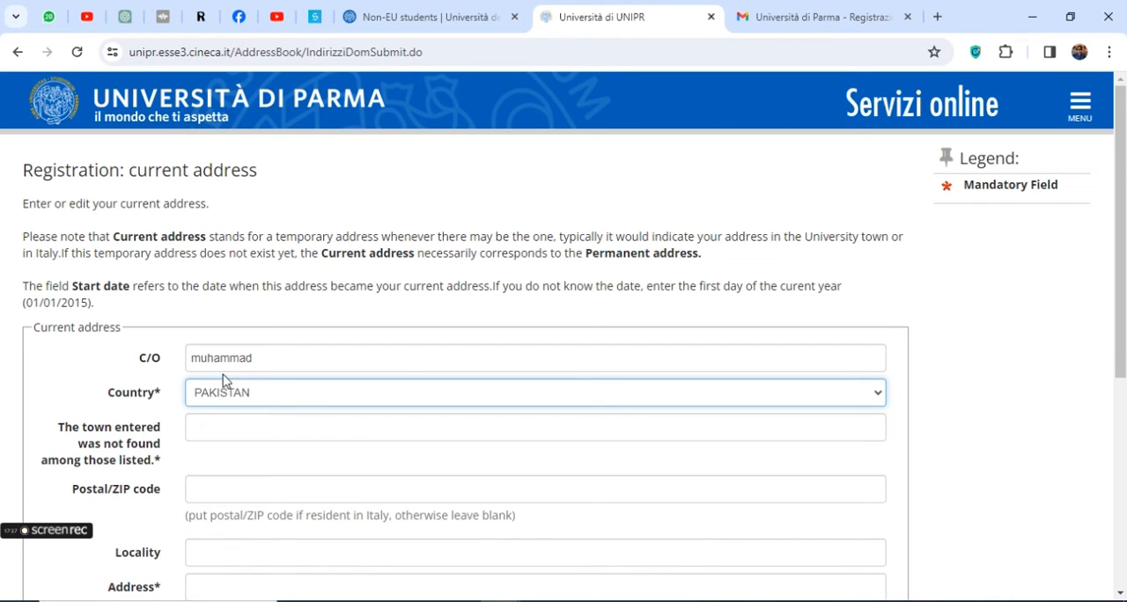
Review the current address fields, including town, postal code, locality, address, home number, start date and telephone
scroll(247, 352, "down", 3)
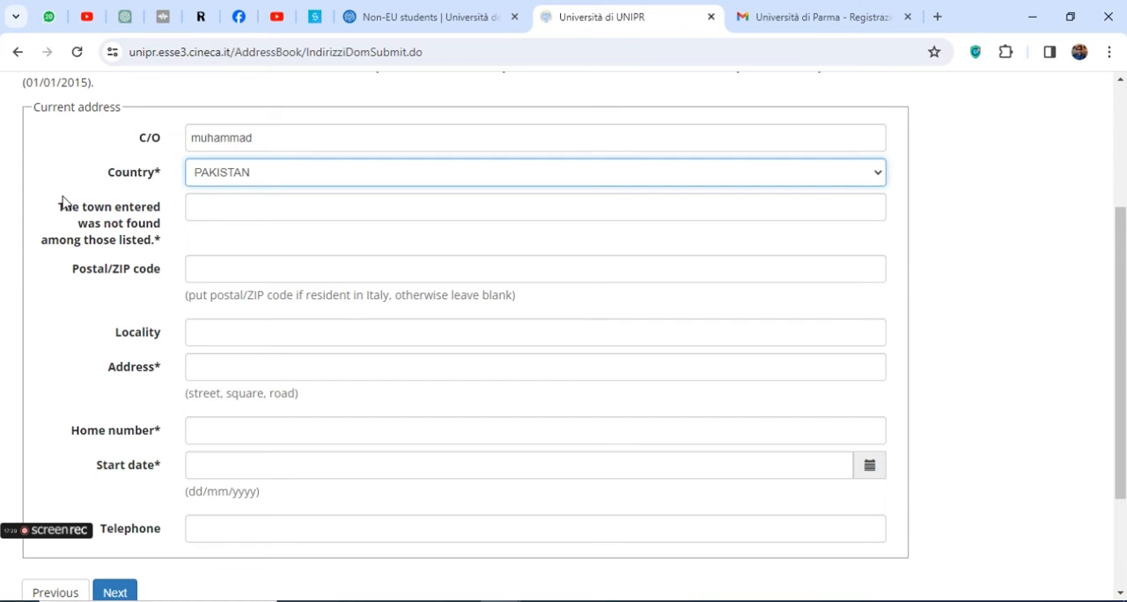
key("Tab")
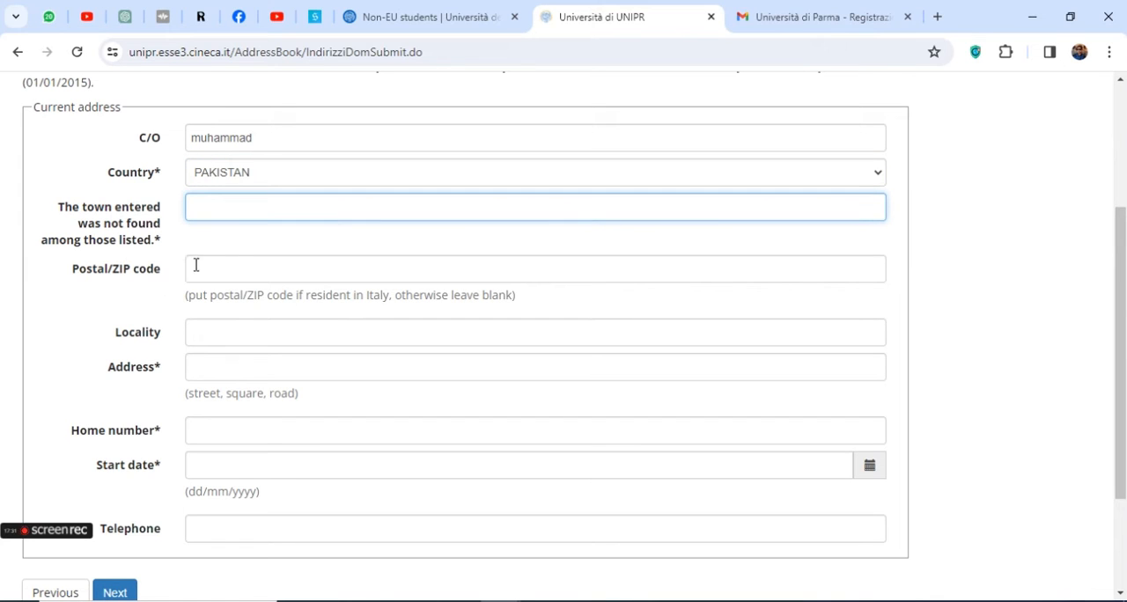
scroll(245, 272, "down", 1)
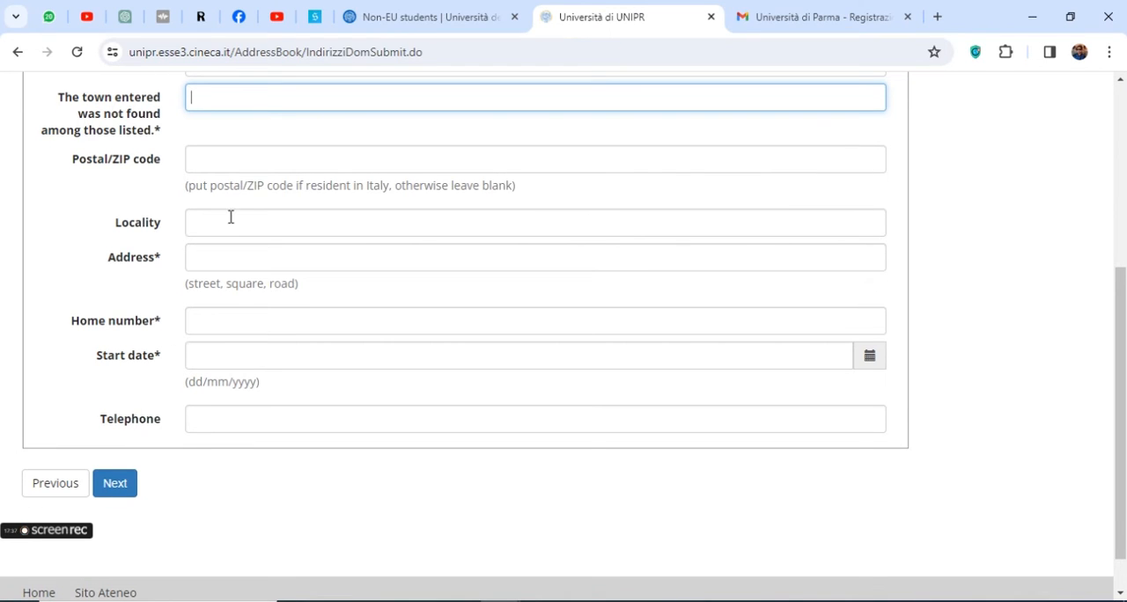
scroll(229, 216, "up", 1)
scroll(231, 217, "up", 1)
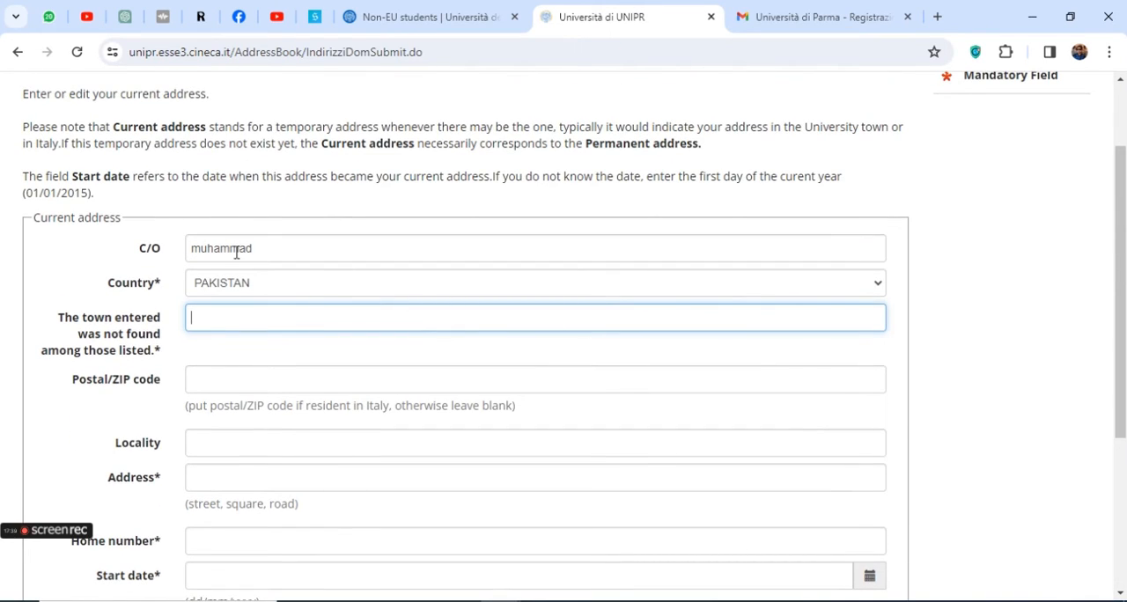
scroll(396, 247, "up", 1)
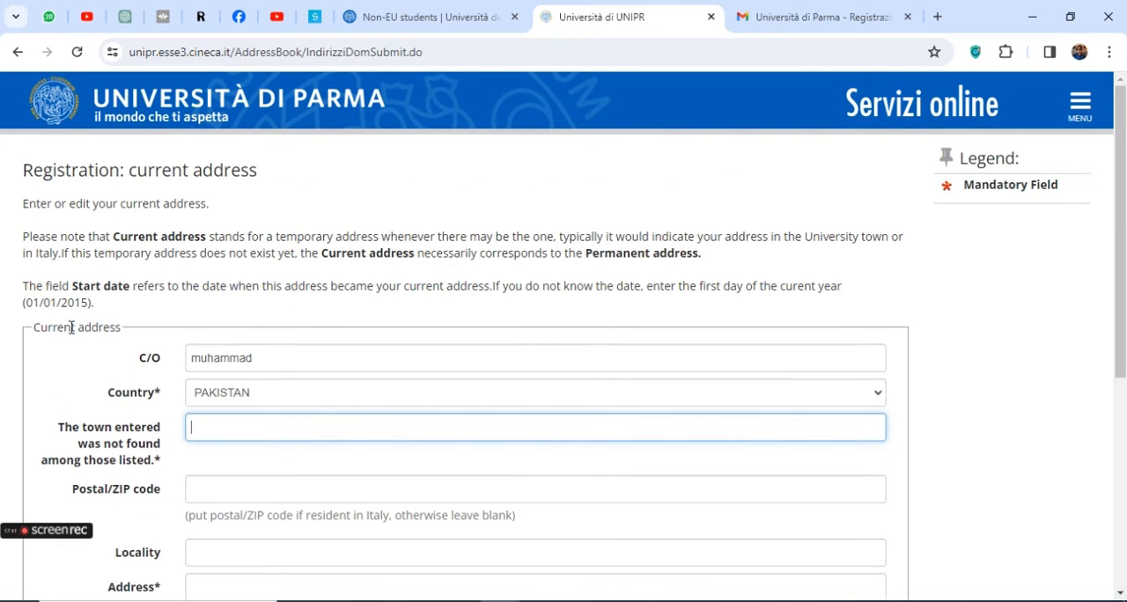
scroll(172, 414, "down", 3)
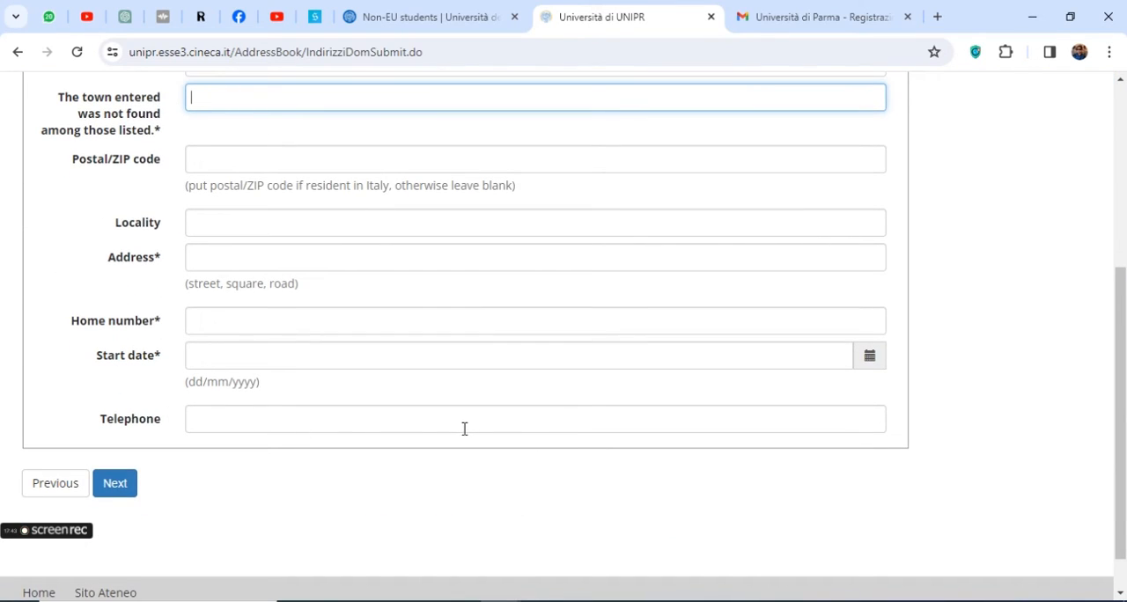
scroll(387, 420, "up", 2)
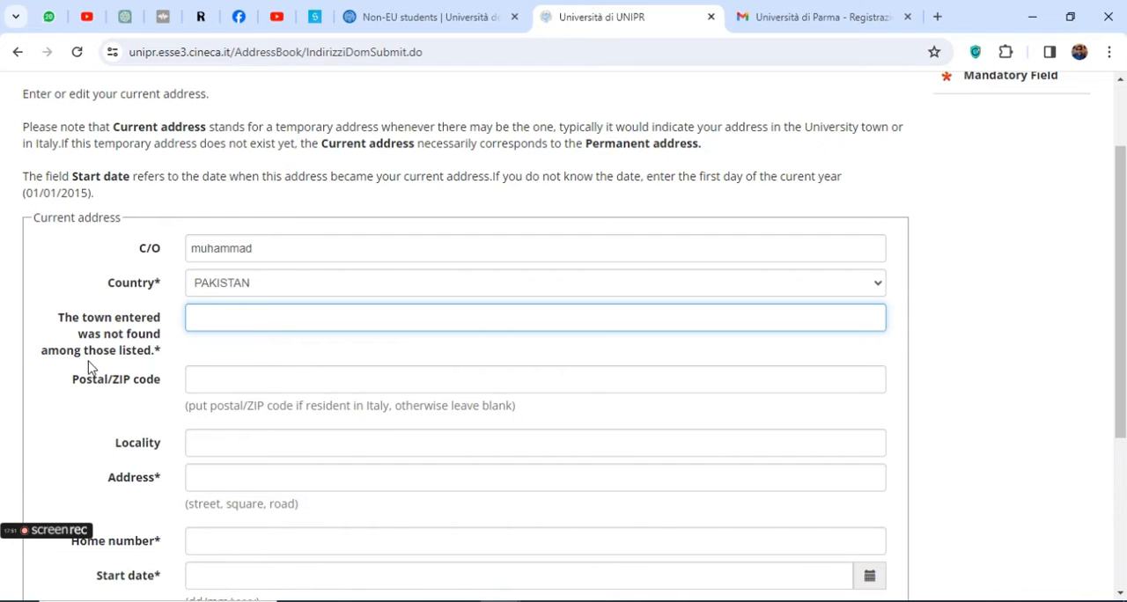
triple_click(158, 352)
scroll(194, 399, "down", 2)
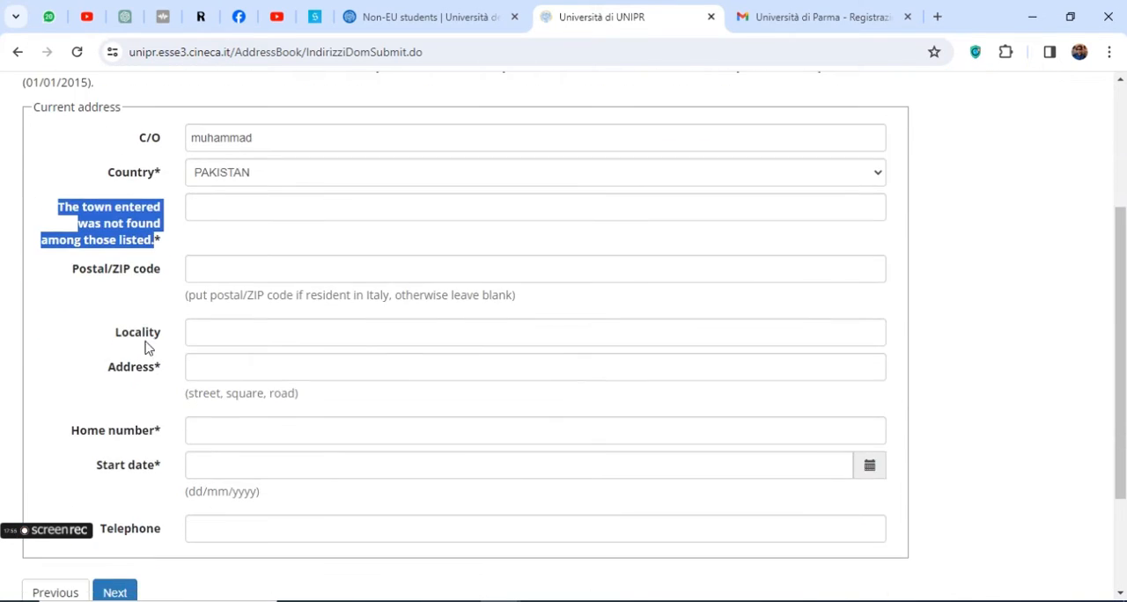
left_click_drag(112, 333, 179, 341)
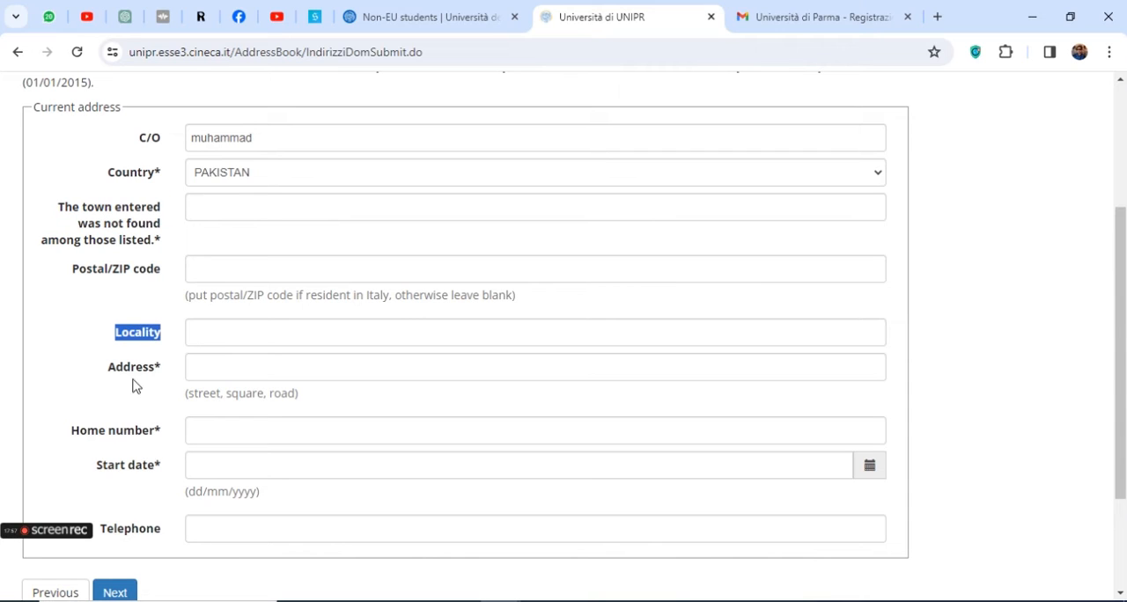
left_click_drag(110, 374, 156, 370)
scroll(158, 388, "down", 2)
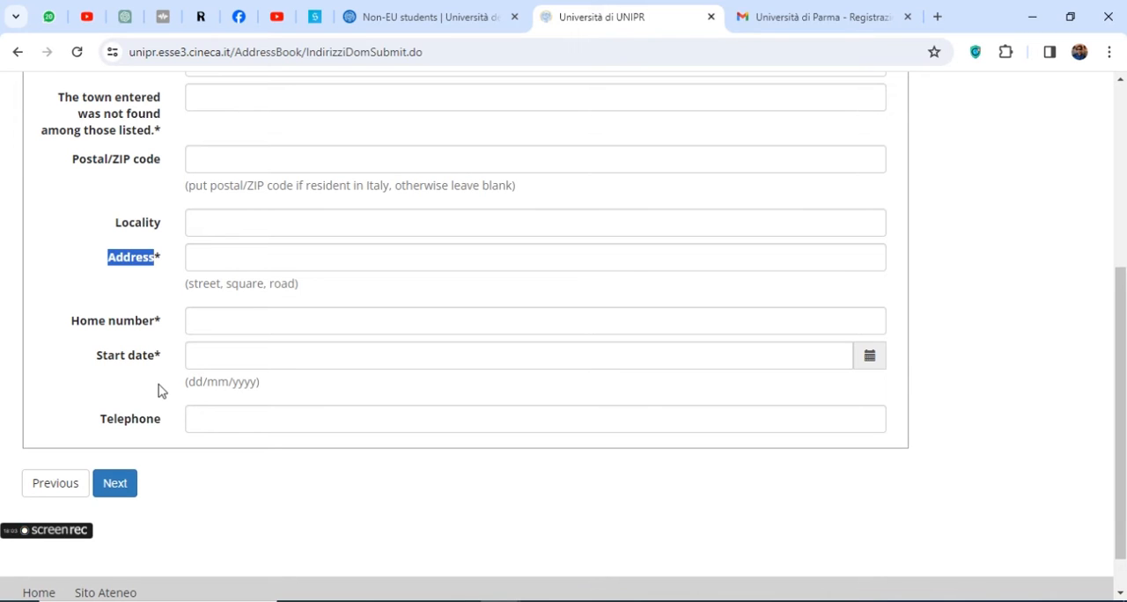
scroll(158, 391, "up", 5)
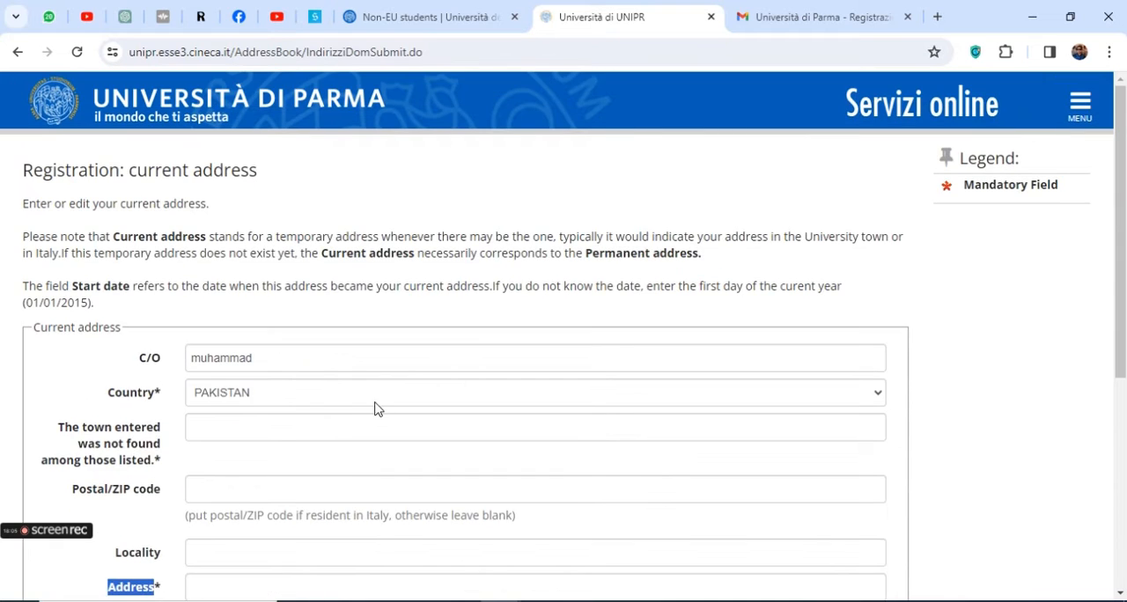
Enter lahore as the town of the current address
scroll(375, 399, "down", 2)
left_click(219, 322)
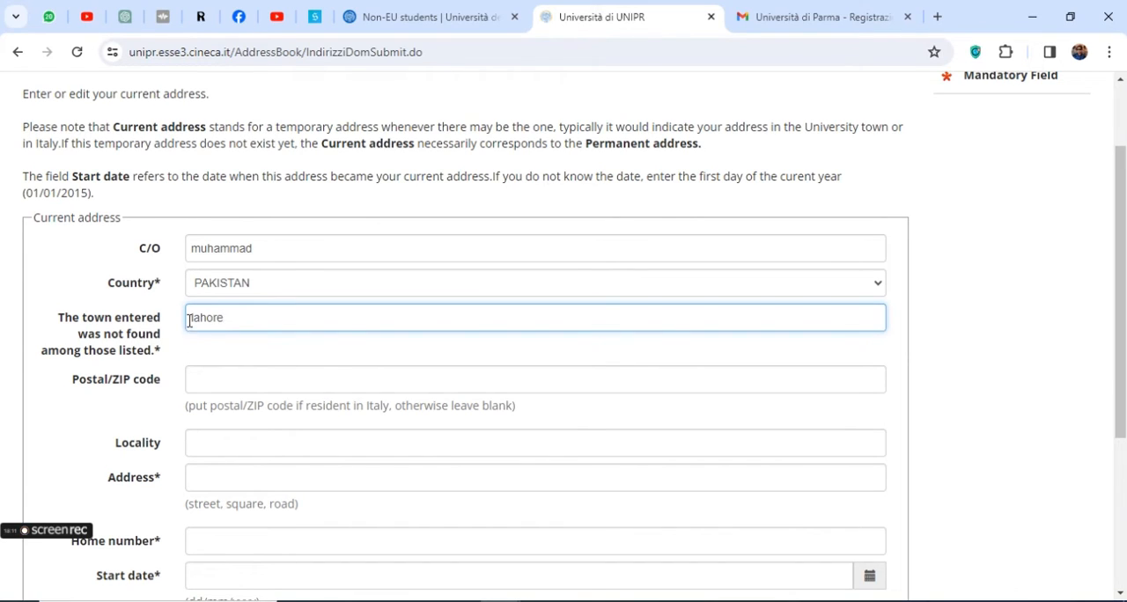
double_click(194, 317)
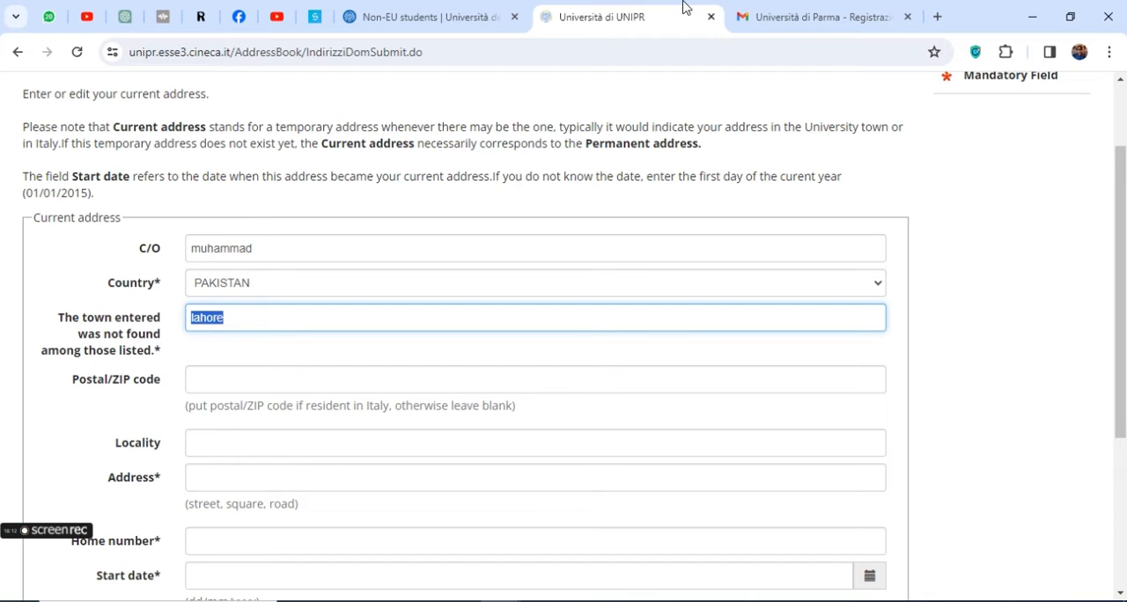
Switch to the email browser tab and search Google there for "lahore postal code"
left_click(780, 16)
left_click(652, 49)
type("lah")
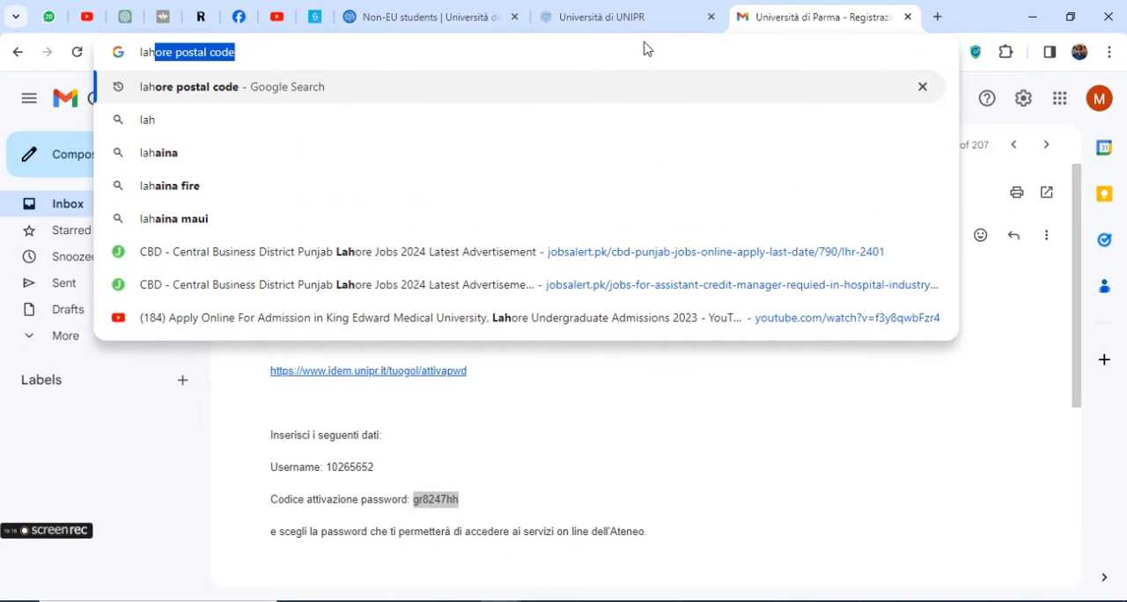
left_click(363, 86)
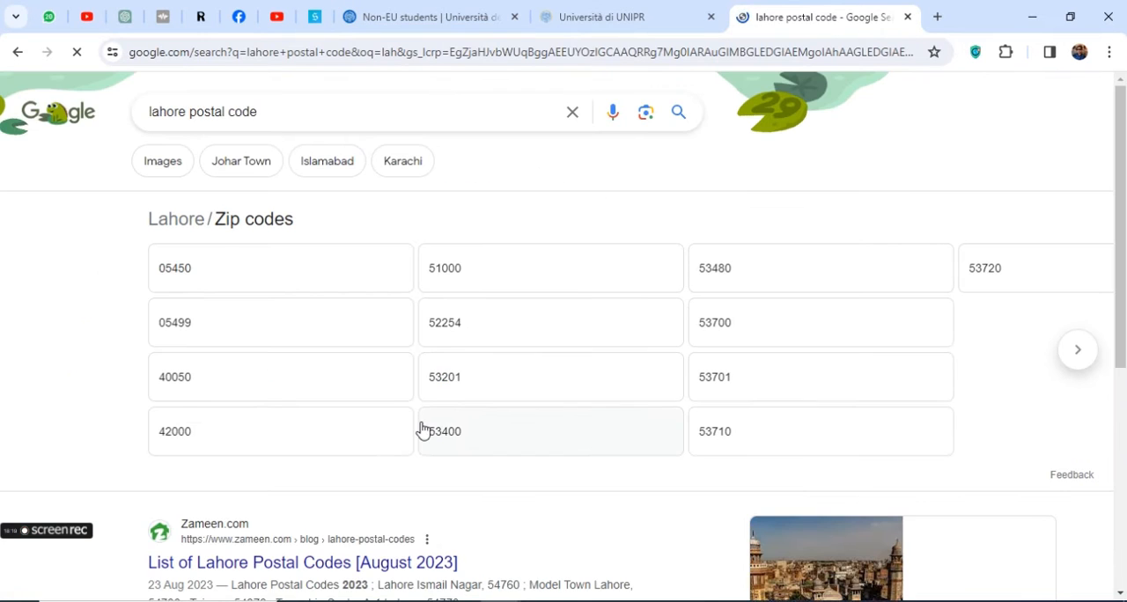
Copy Lahore Ismail Nagar from the Google results for Lahore postal codes and use it as the town of the current address
scroll(503, 428, "down", 1)
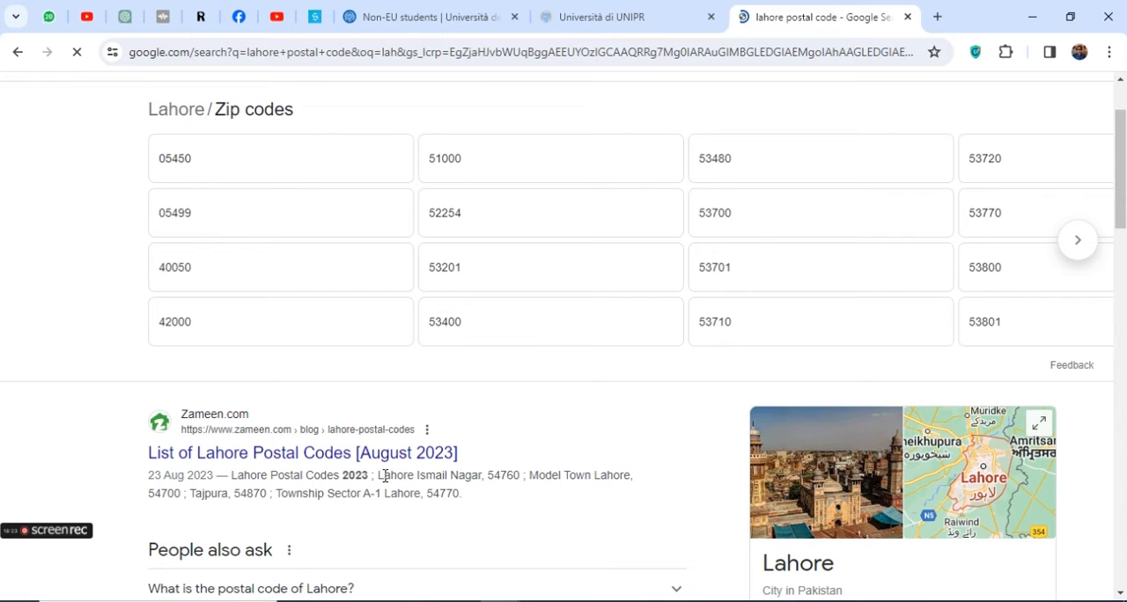
left_click_drag(378, 476, 483, 473)
key("ctrl+c")
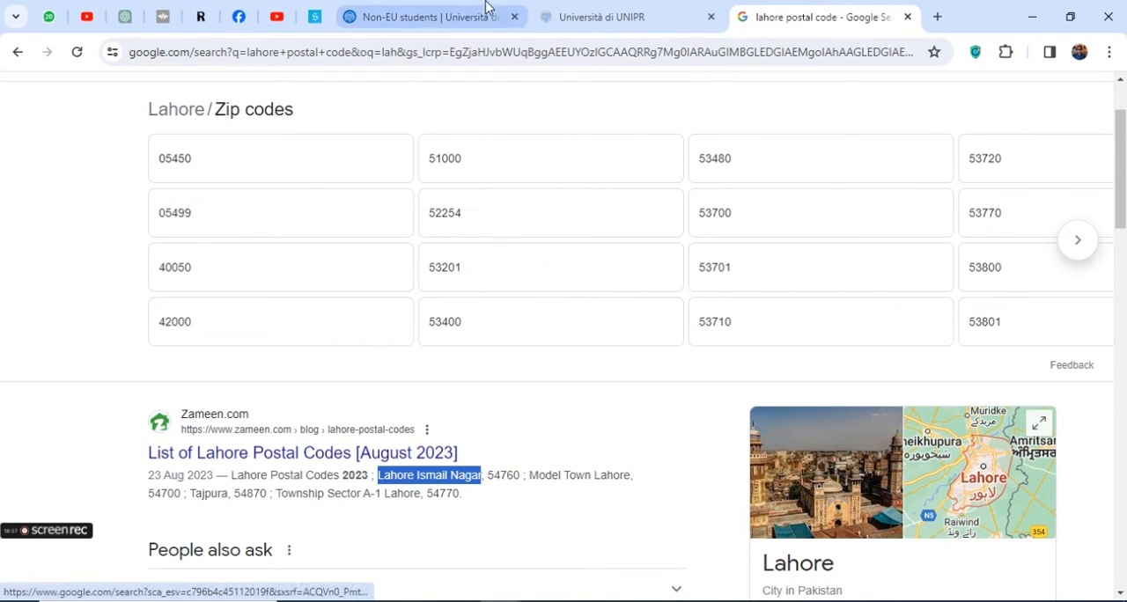
left_click(584, 17)
left_click(222, 367)
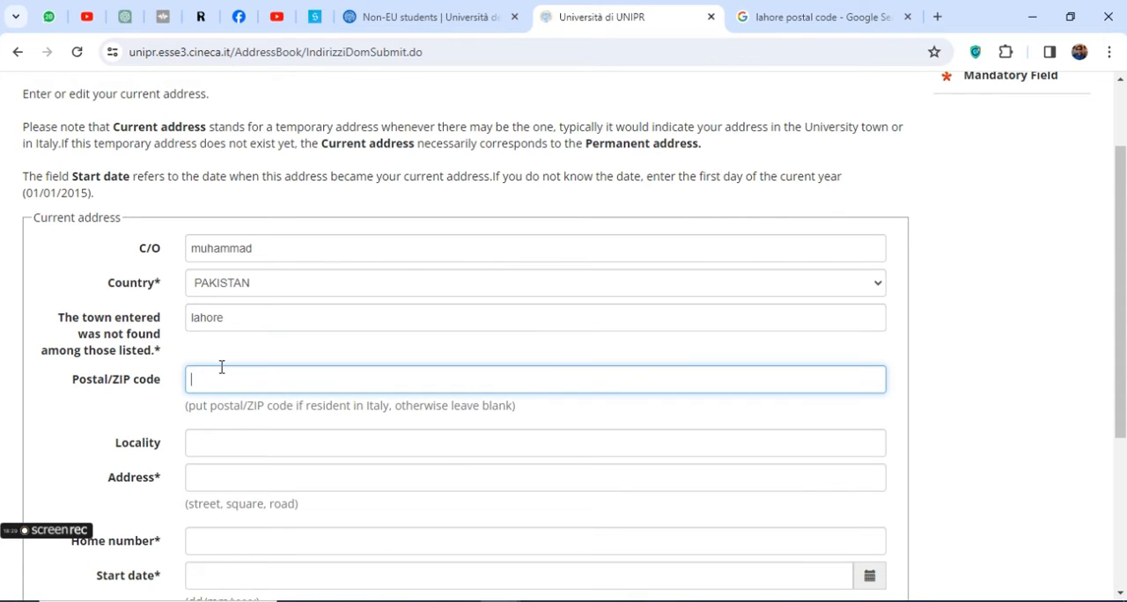
type("Lahor")
double_click(212, 379)
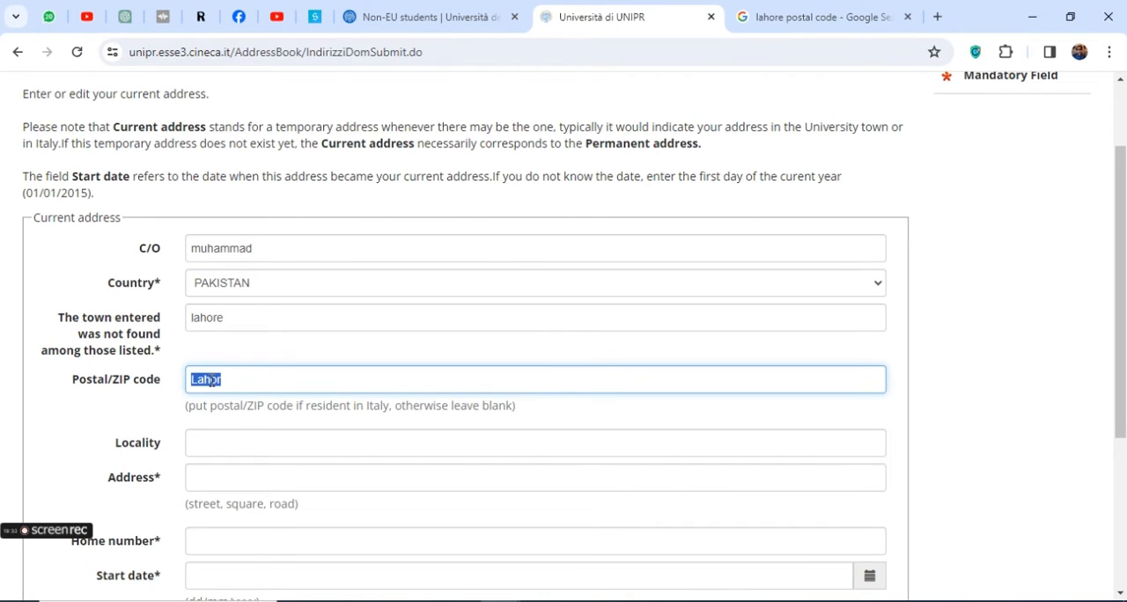
key("BackSpace")
double_click(233, 326)
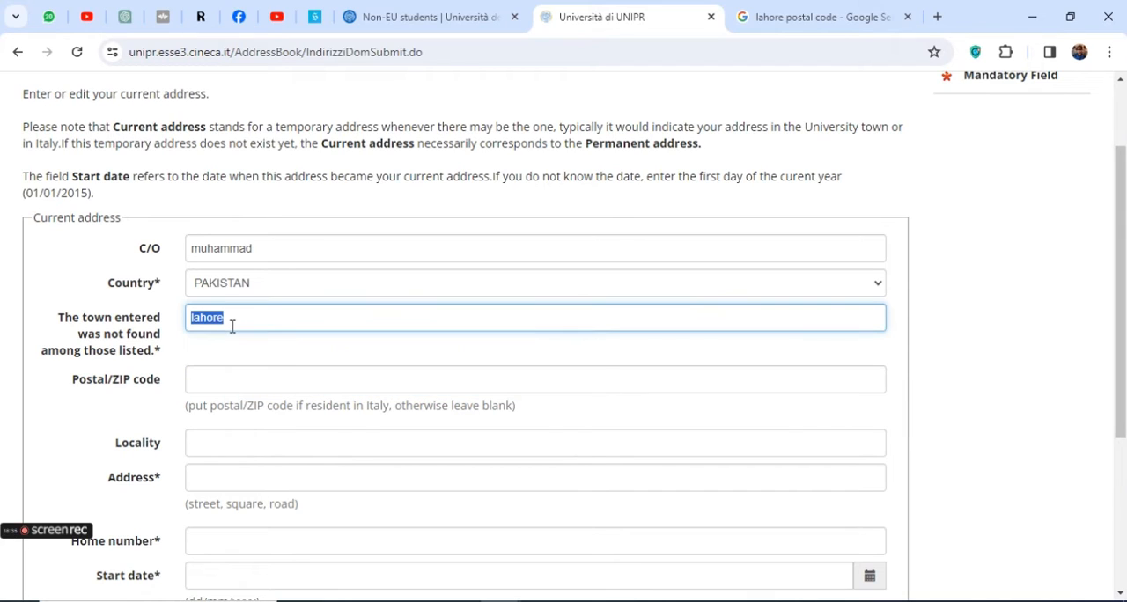
key("ctrl+v")
Copy the postal code 54760 from the Google results into the Postal/ZIP code of the current address
left_click(232, 377)
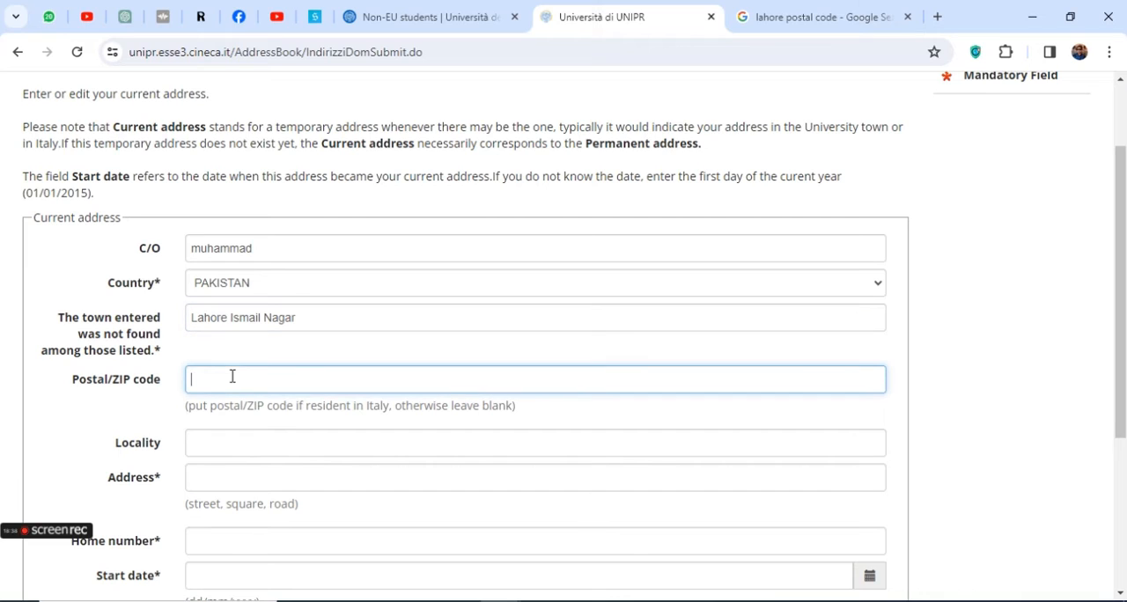
left_click(780, 25)
double_click(497, 476)
key("ctrl+c")
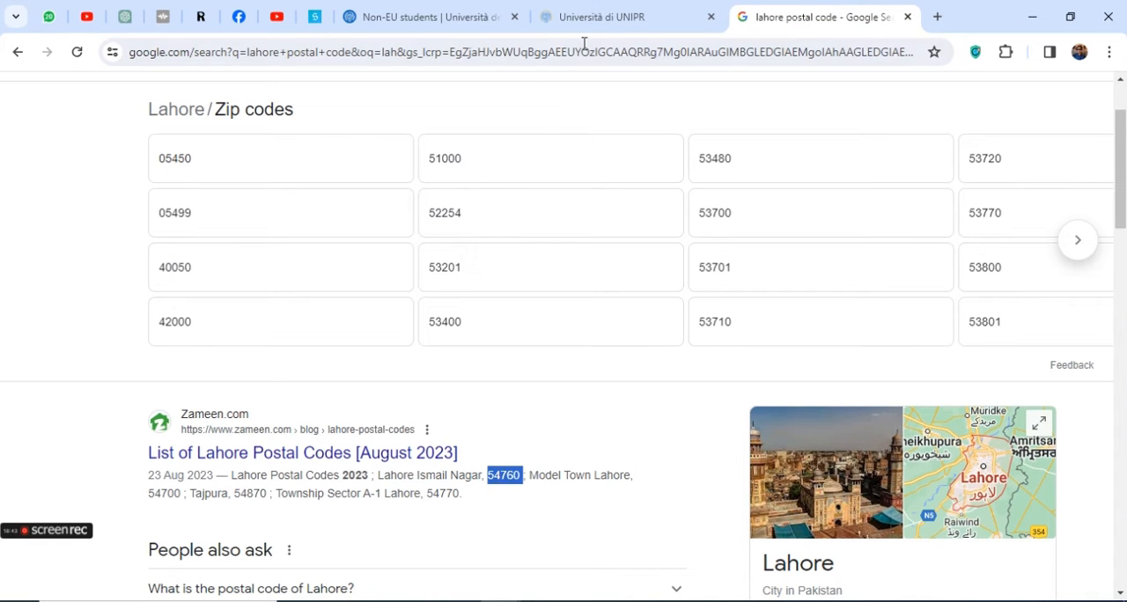
left_click(608, 17)
key("ctrl+v")
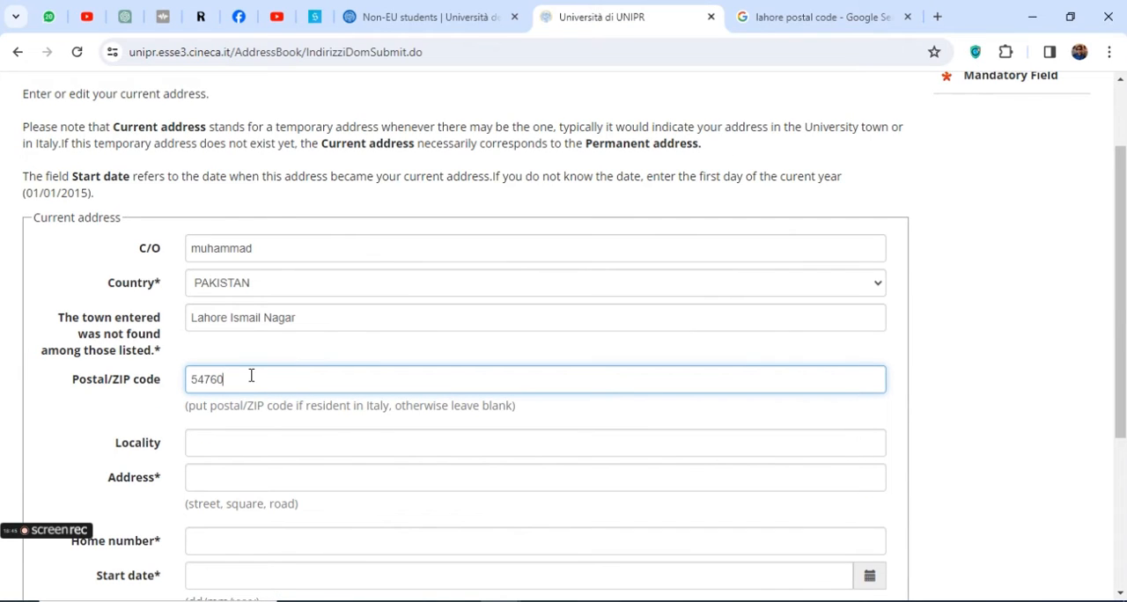
Enter lahore as the street address and fill in the home number of the current address with the phone number
left_click(215, 449)
scroll(238, 450, "down", 3)
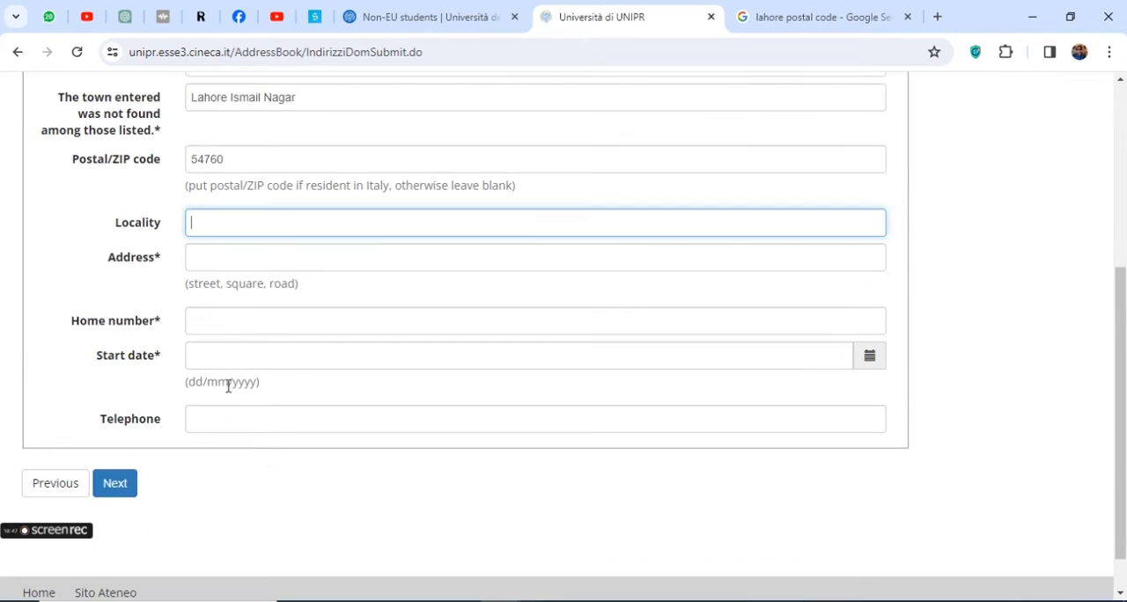
left_click(225, 247)
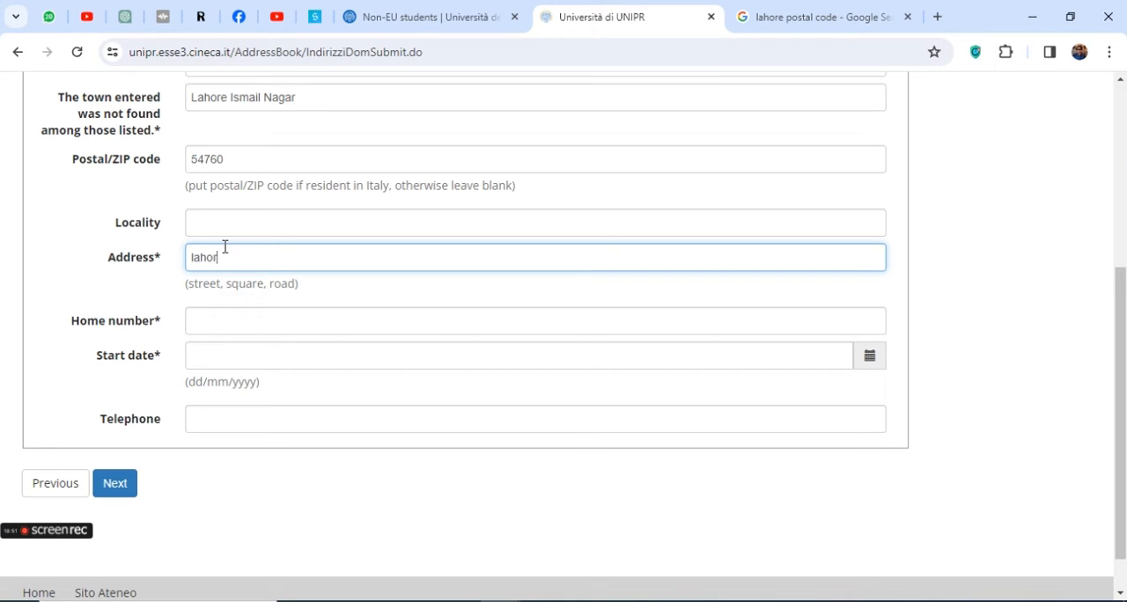
left_click(221, 315)
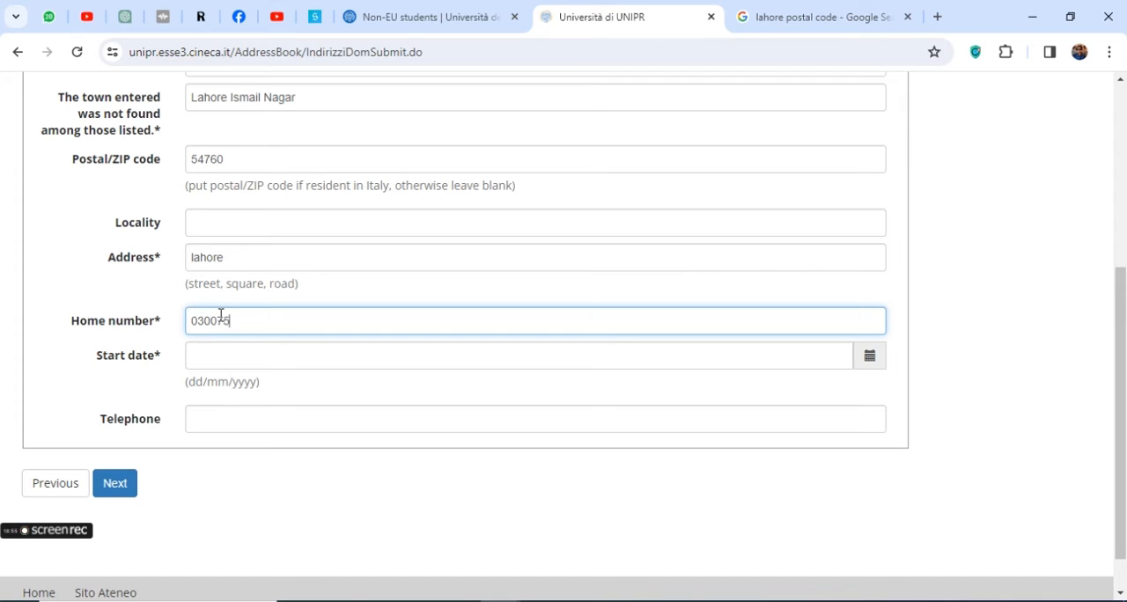
key("Tab")
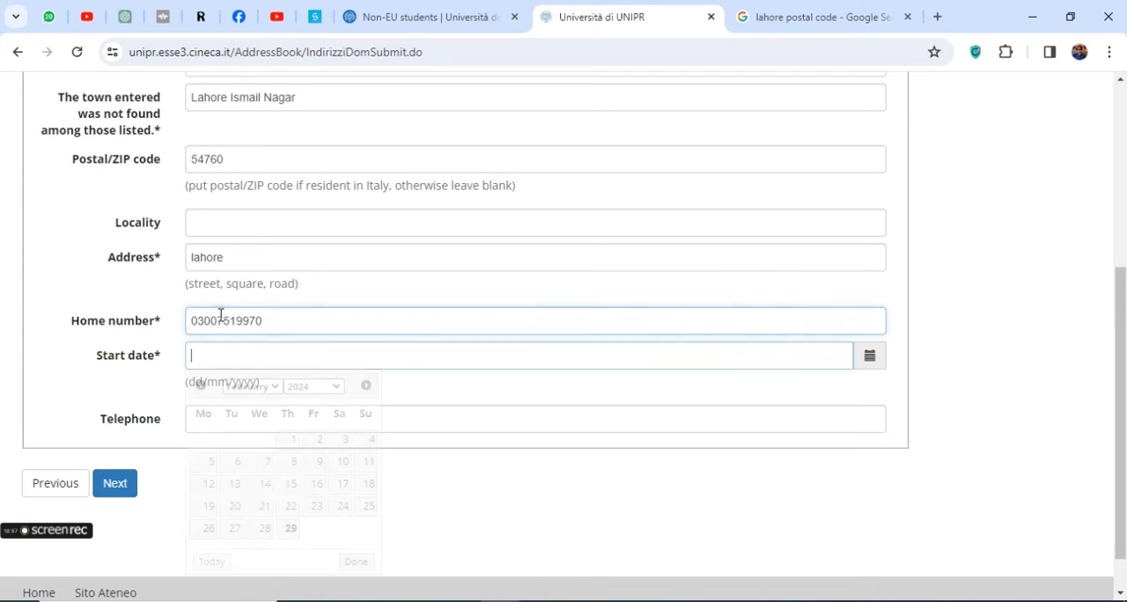
Set the current address start date to 01/02/2002 and submit the form without a telephone number
left_click(310, 388)
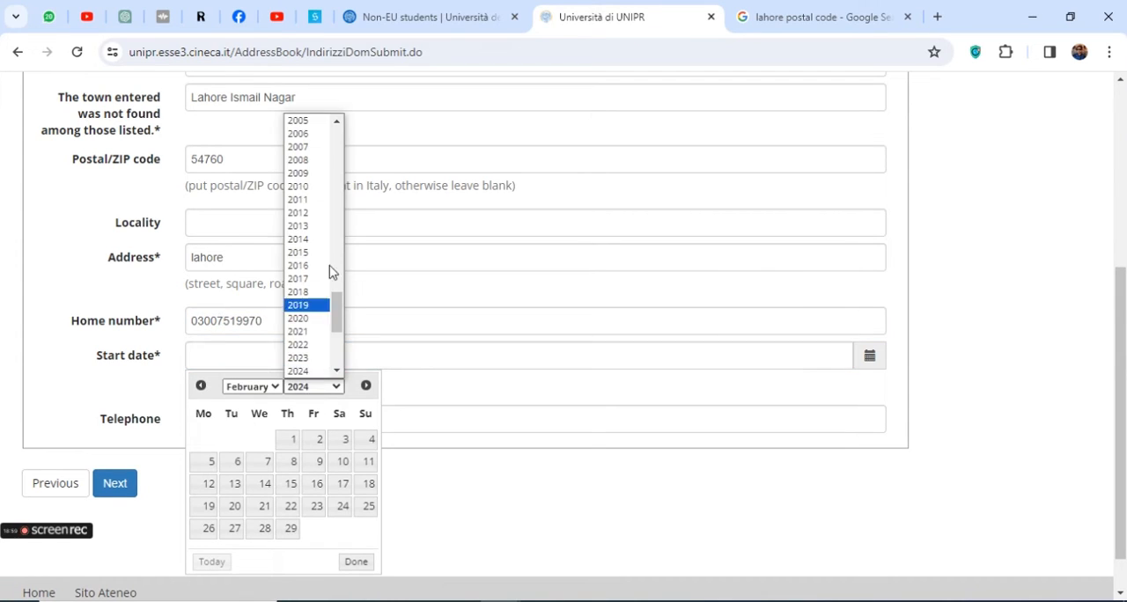
scroll(308, 246, "down", 3)
scroll(308, 260, "up", 10)
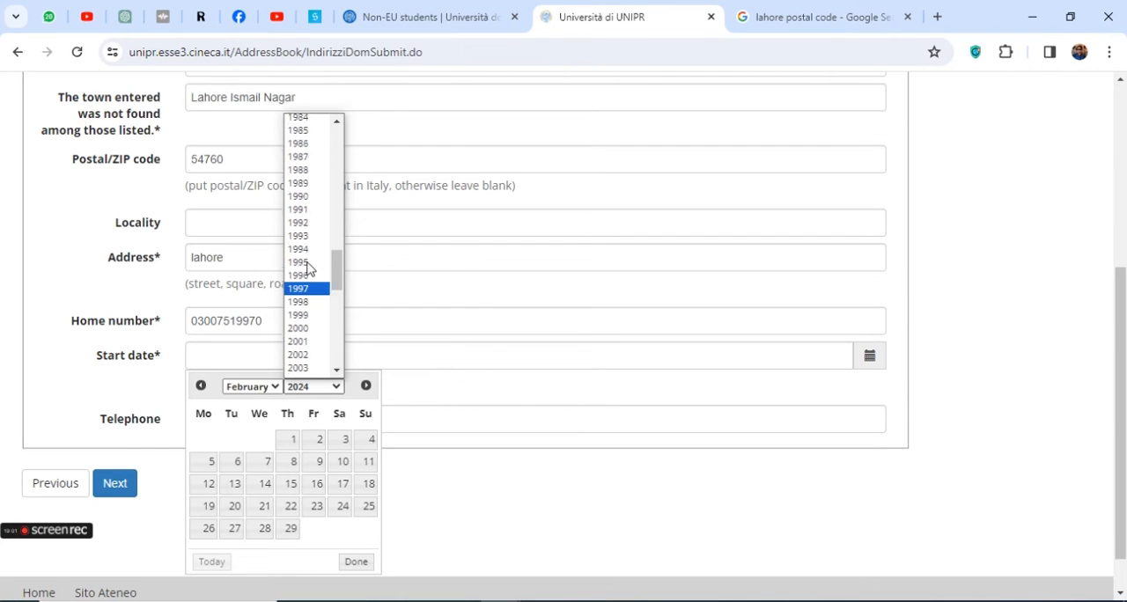
scroll(308, 273, "down", 3)
left_click(301, 323)
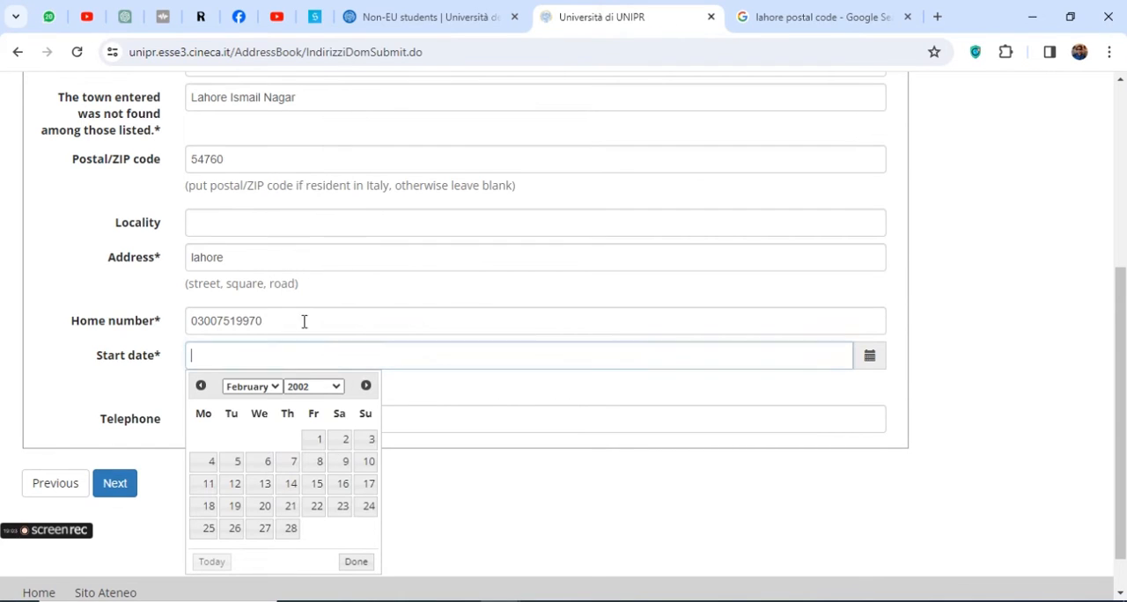
left_click(316, 445)
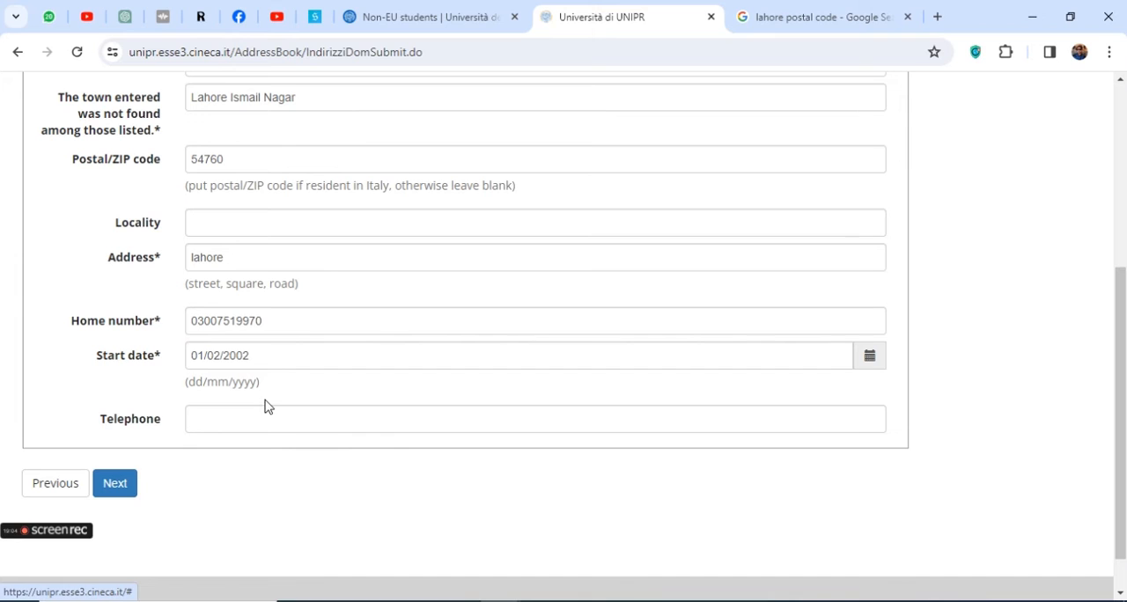
left_click(217, 420)
left_click(114, 487)
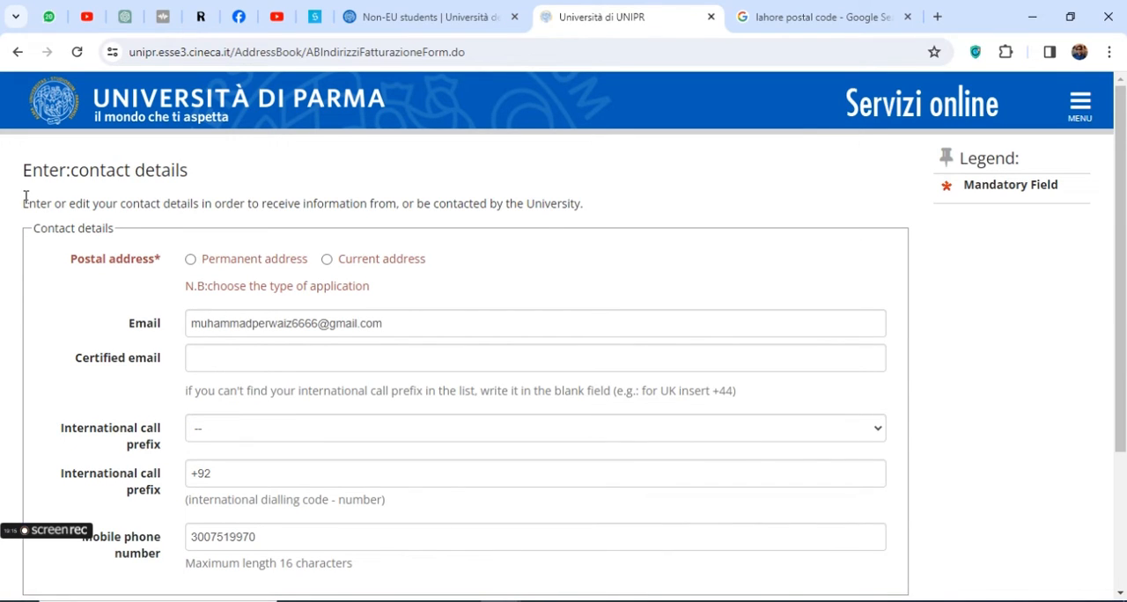
Choose the permanent address as the postal address and submit the contact details
left_click_drag(25, 196, 540, 195)
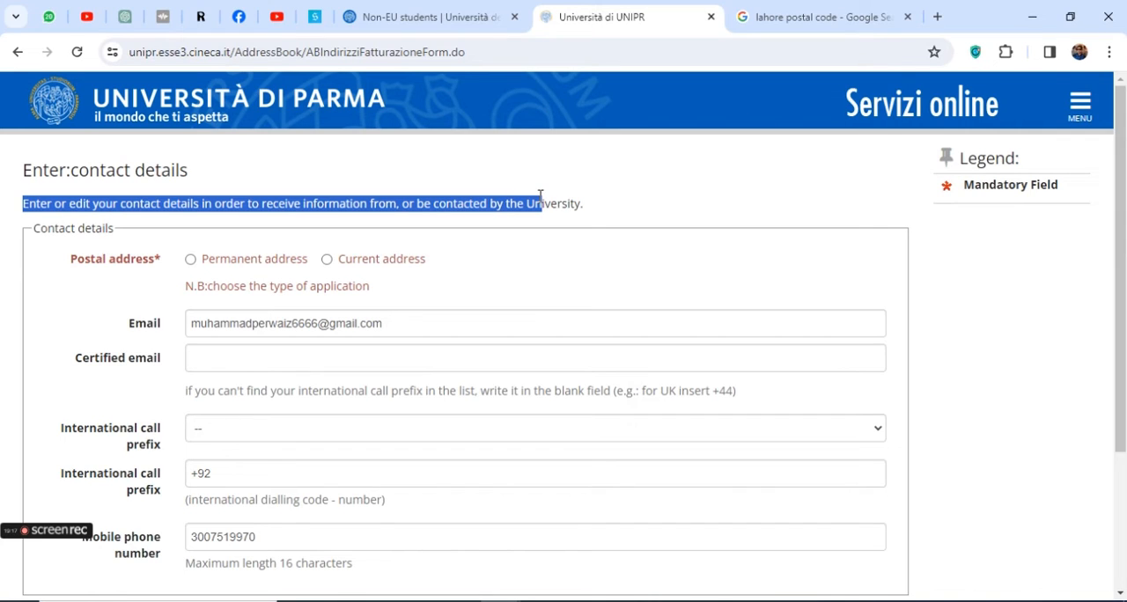
left_click_drag(217, 287, 406, 293)
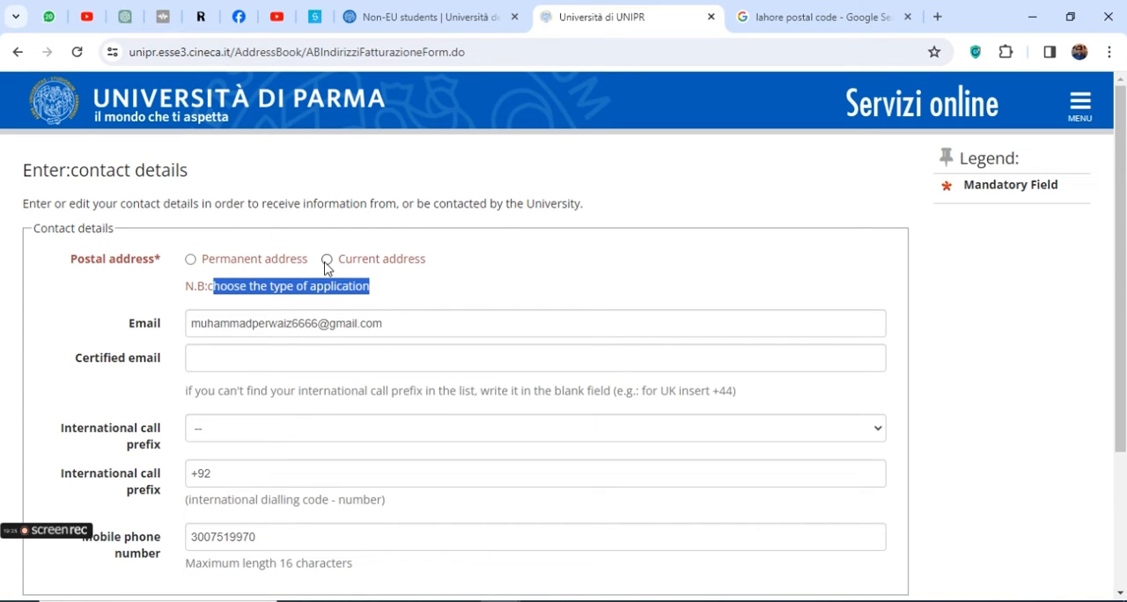
left_click(191, 260)
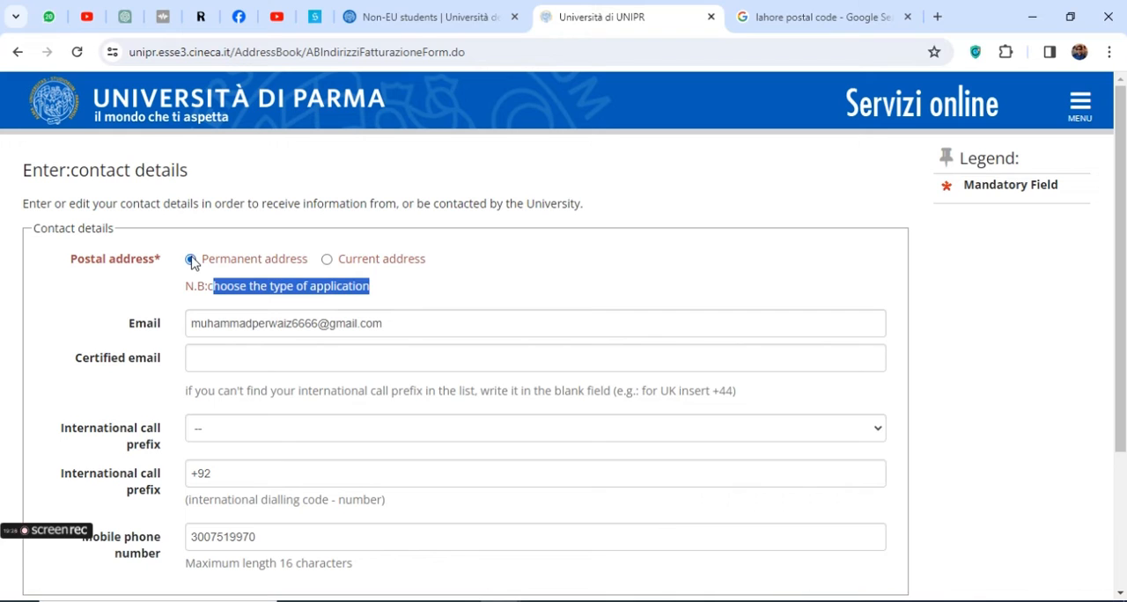
left_click(115, 303)
scroll(252, 366, "down", 2)
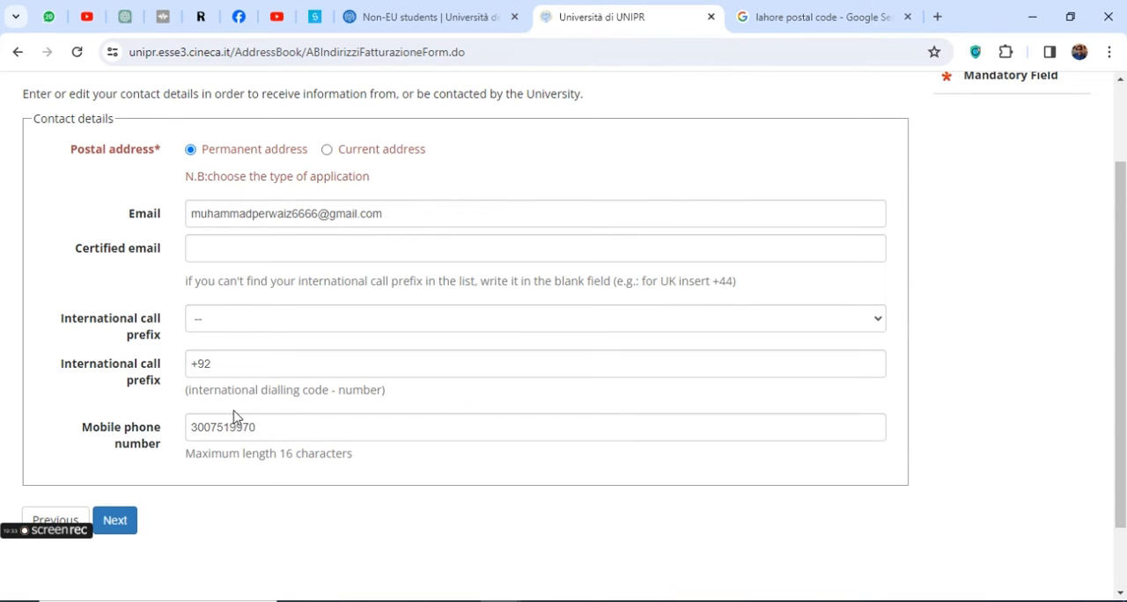
scroll(224, 416, "up", 2)
scroll(216, 414, "down", 2)
left_click(115, 523)
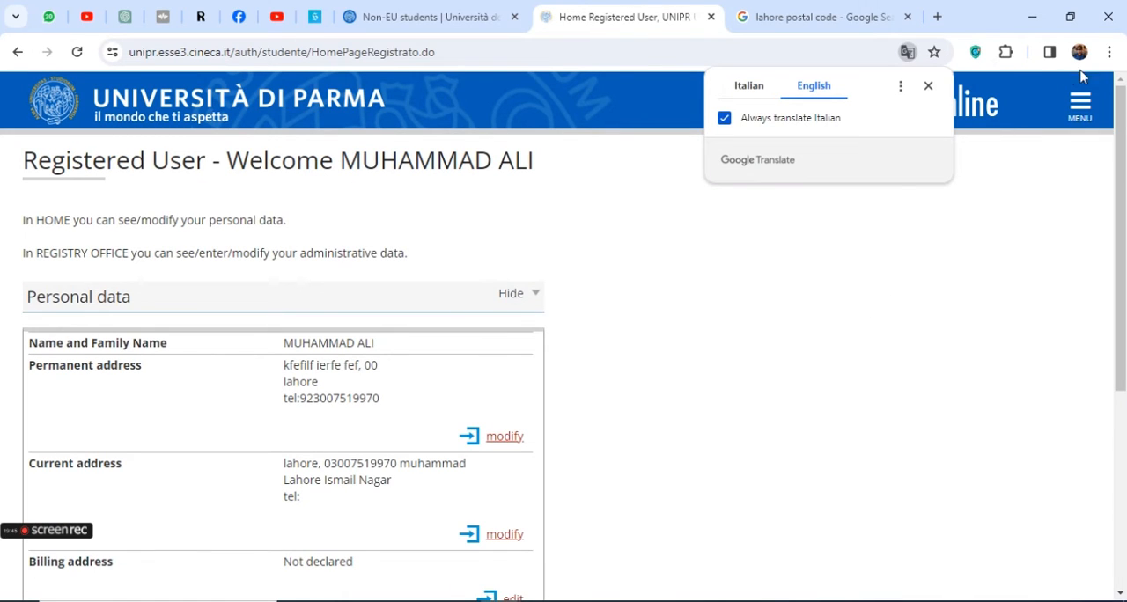
Dismiss the translation popup and review the registered user's personal data, including name, addresses, e-mail and mobile phone
left_click(928, 86)
scroll(229, 407, "down", 4)
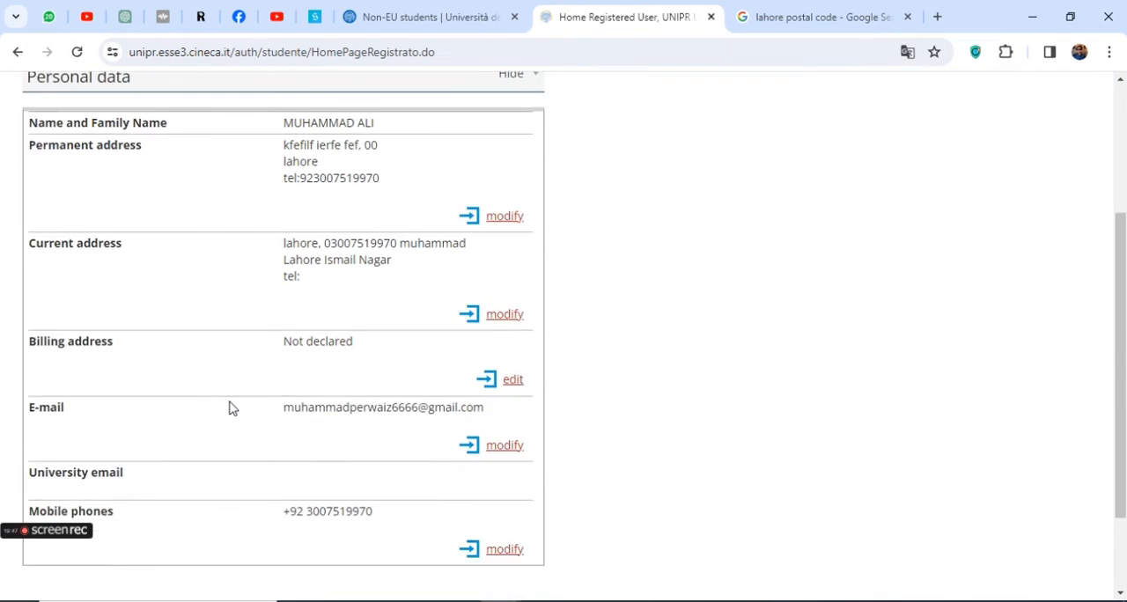
scroll(229, 407, "up", 1)
scroll(196, 412, "up", 3)
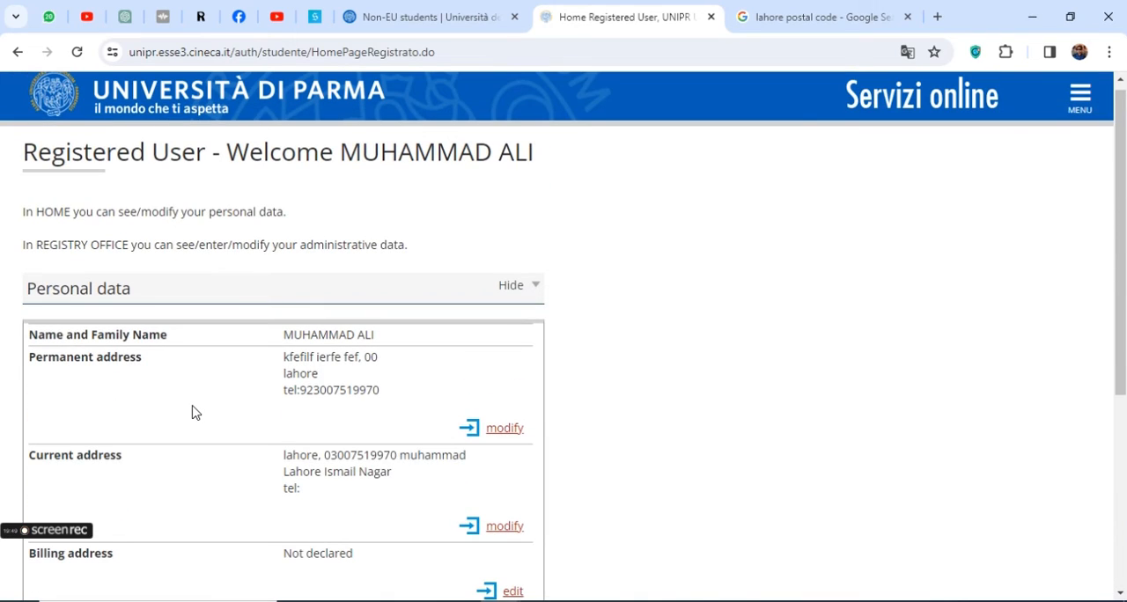
scroll(196, 413, "down", 4)
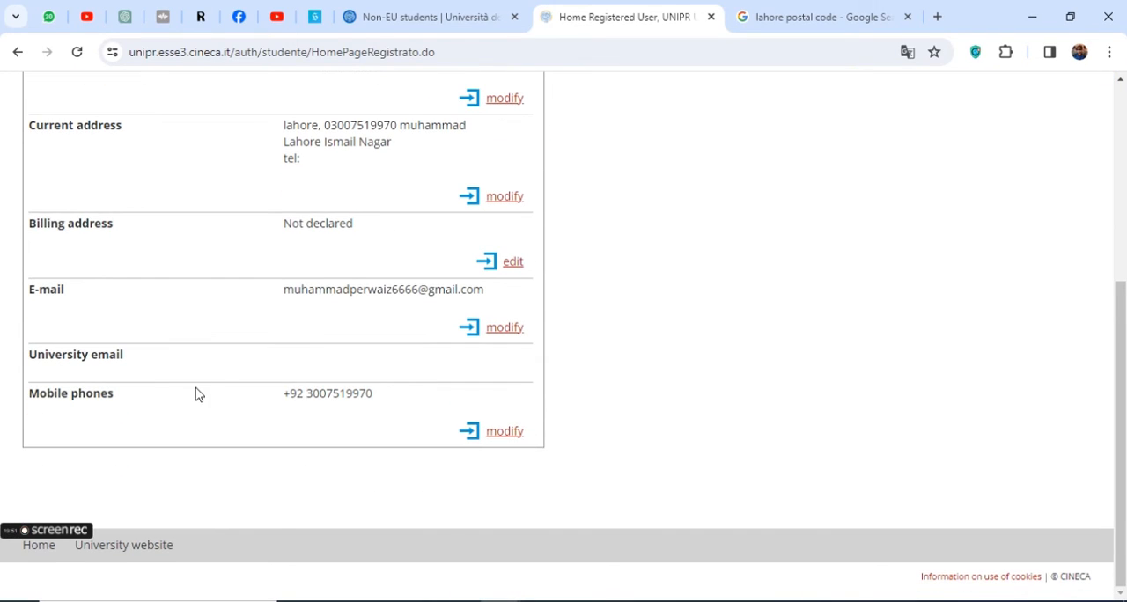
scroll(209, 405, "up", 4)
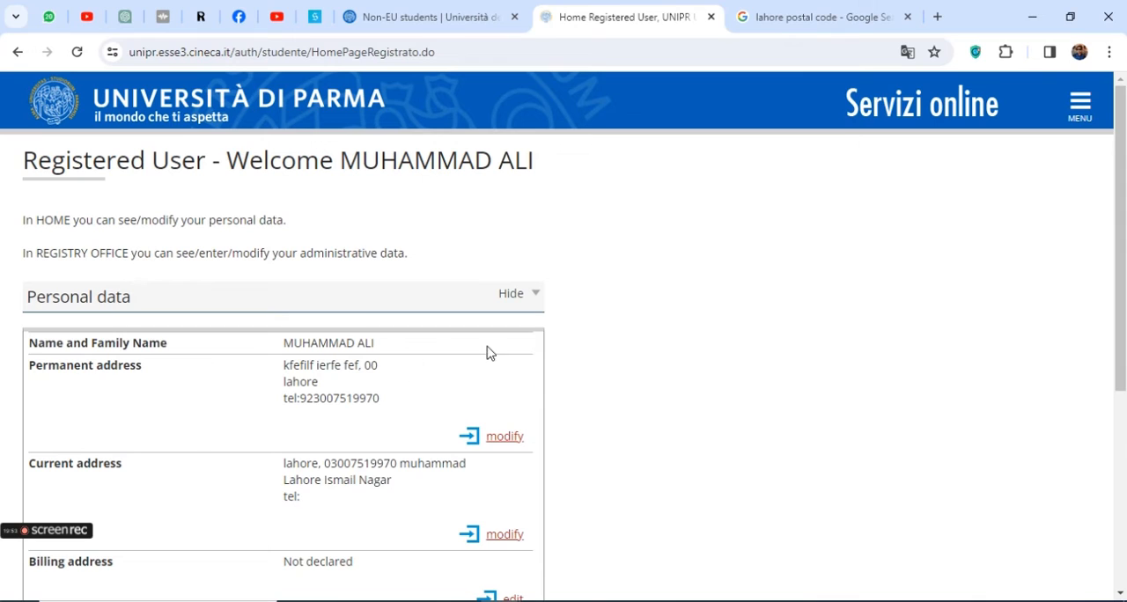
left_click_drag(271, 351, 461, 349)
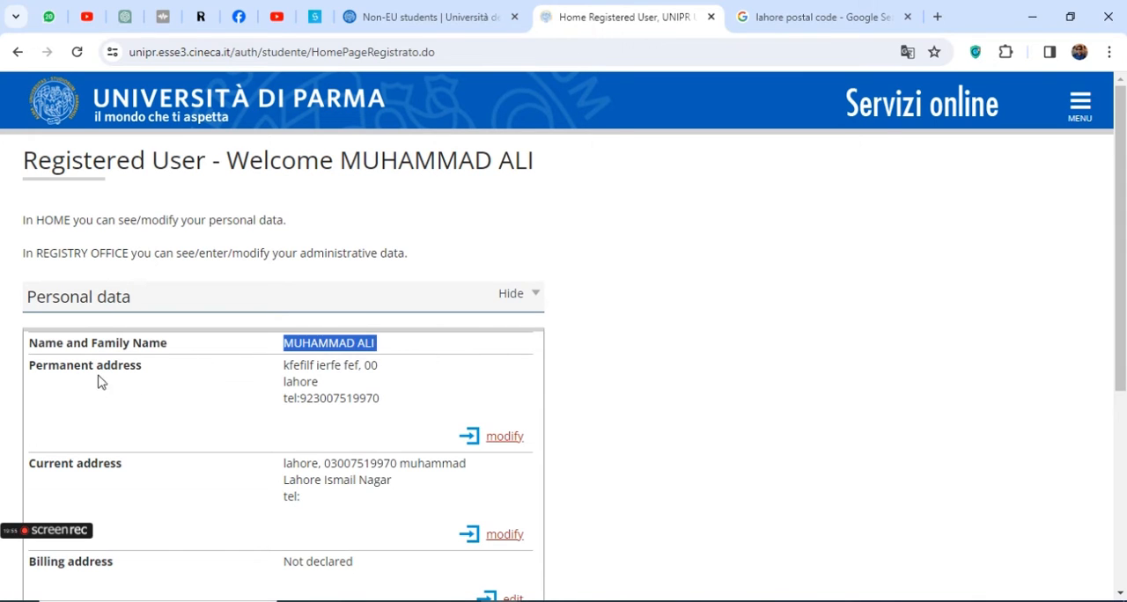
left_click_drag(67, 379, 276, 382)
left_click_drag(1, 472, 214, 469)
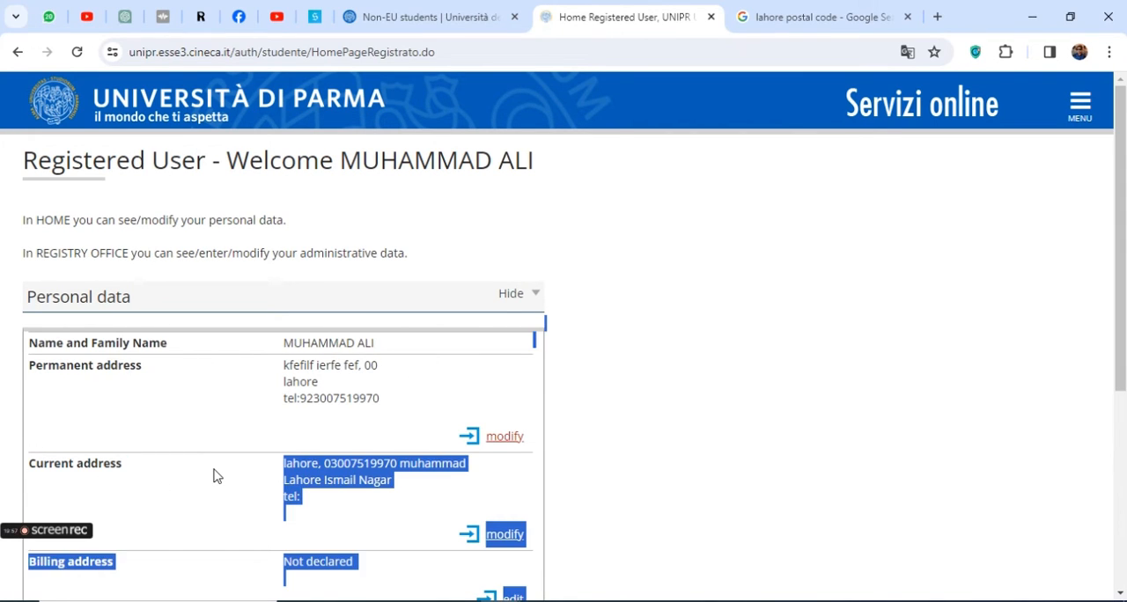
scroll(214, 469, "down", 2)
scroll(214, 470, "up", 2)
Read the HOME and REGISTRY OFFICE notes, check the modification links for the personal data, and open the site navigation
left_click_drag(190, 220, 402, 224)
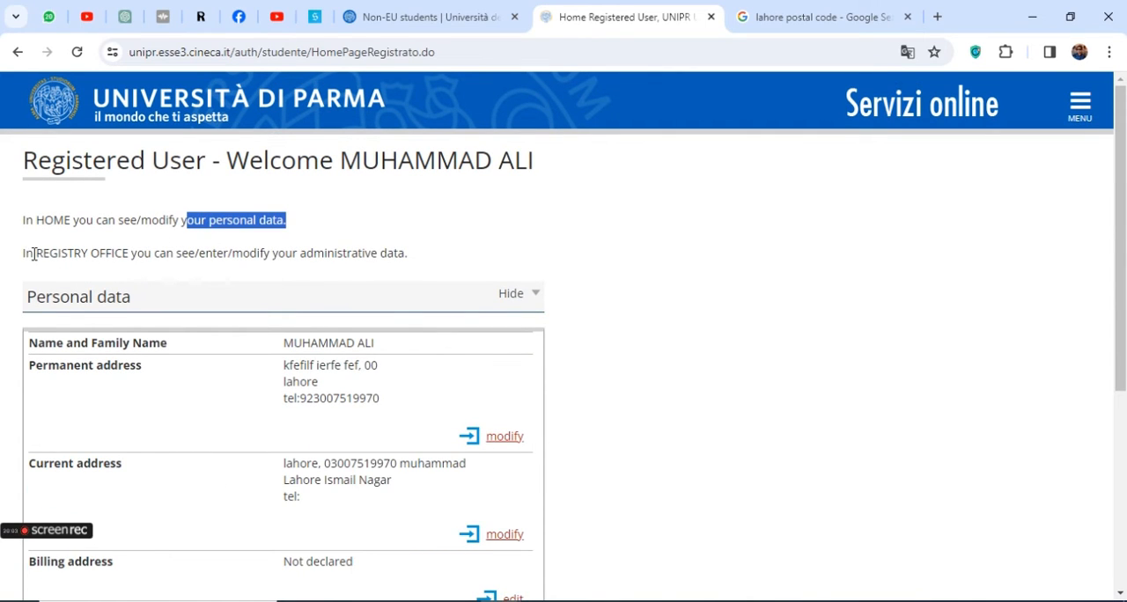
left_click_drag(34, 254, 424, 254)
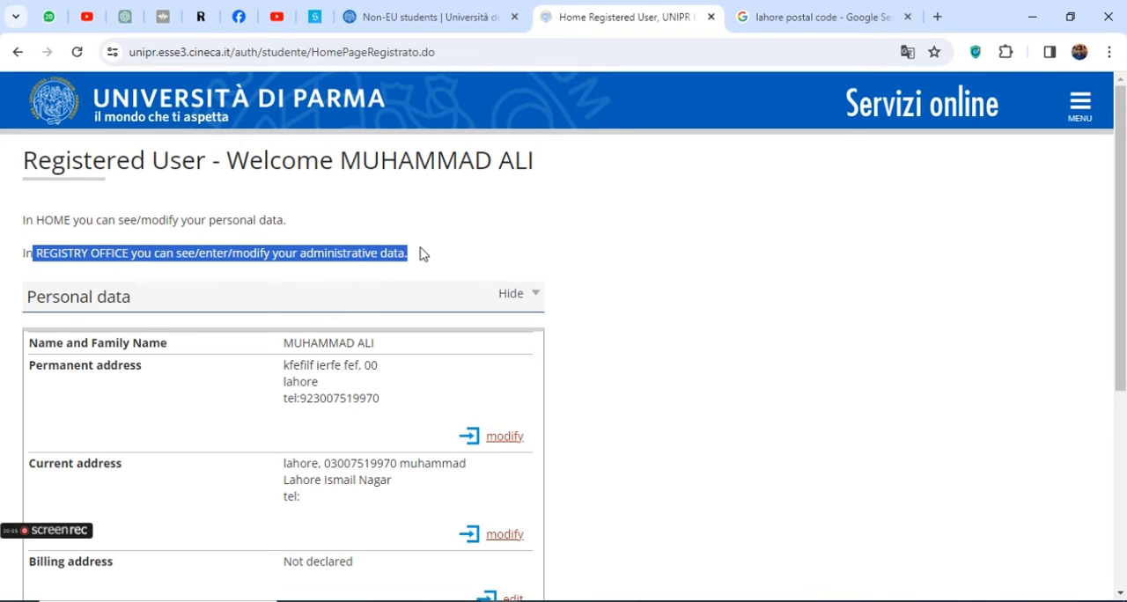
scroll(413, 373, "down", 2)
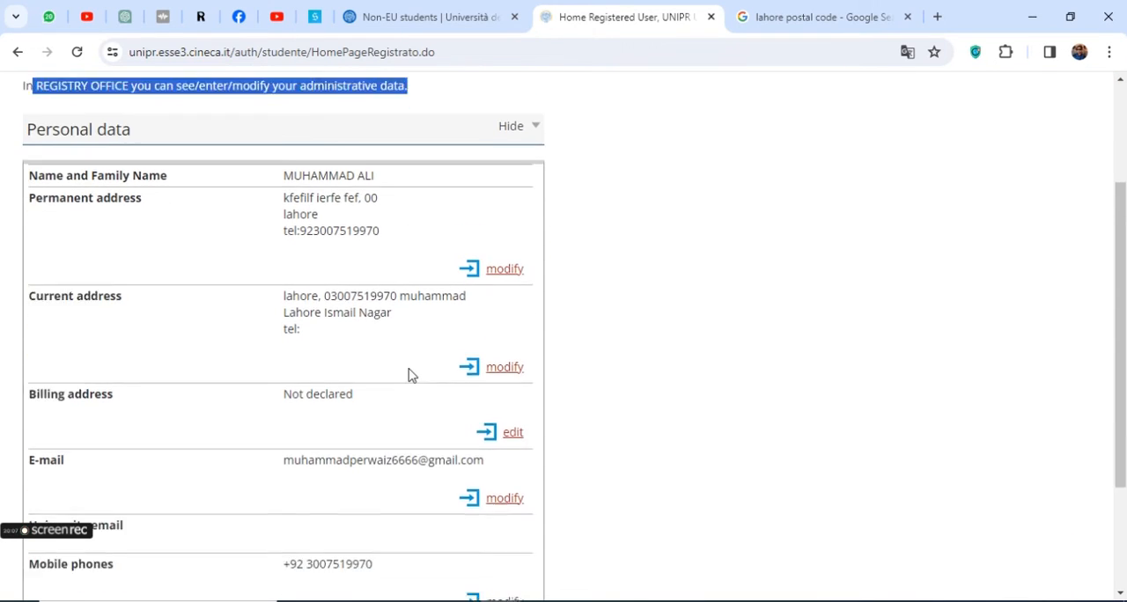
scroll(410, 379, "down", 2)
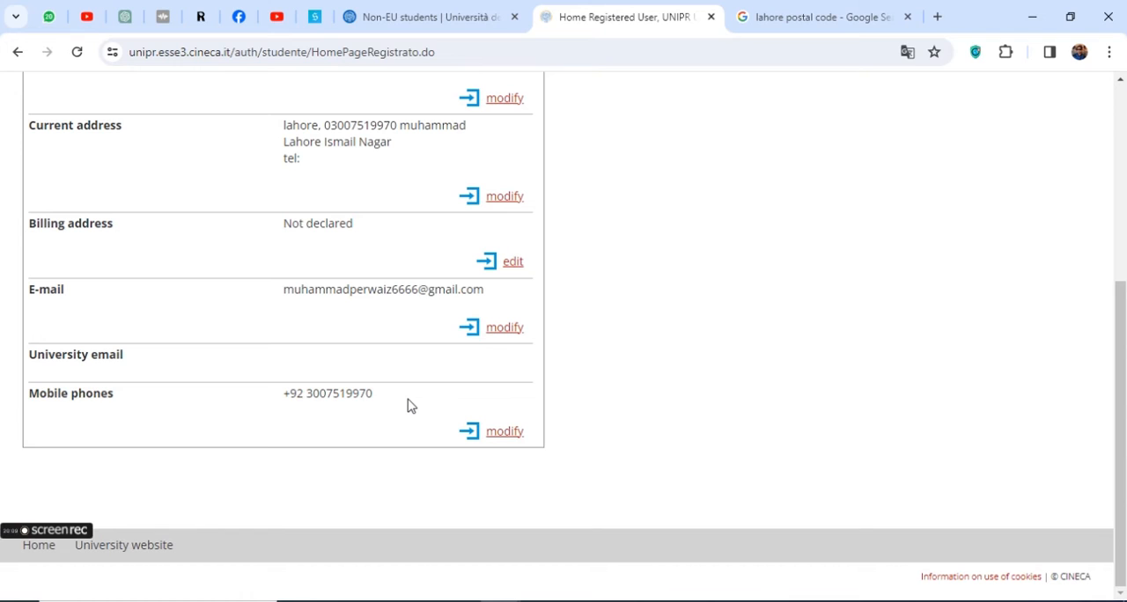
scroll(408, 405, "up", 3)
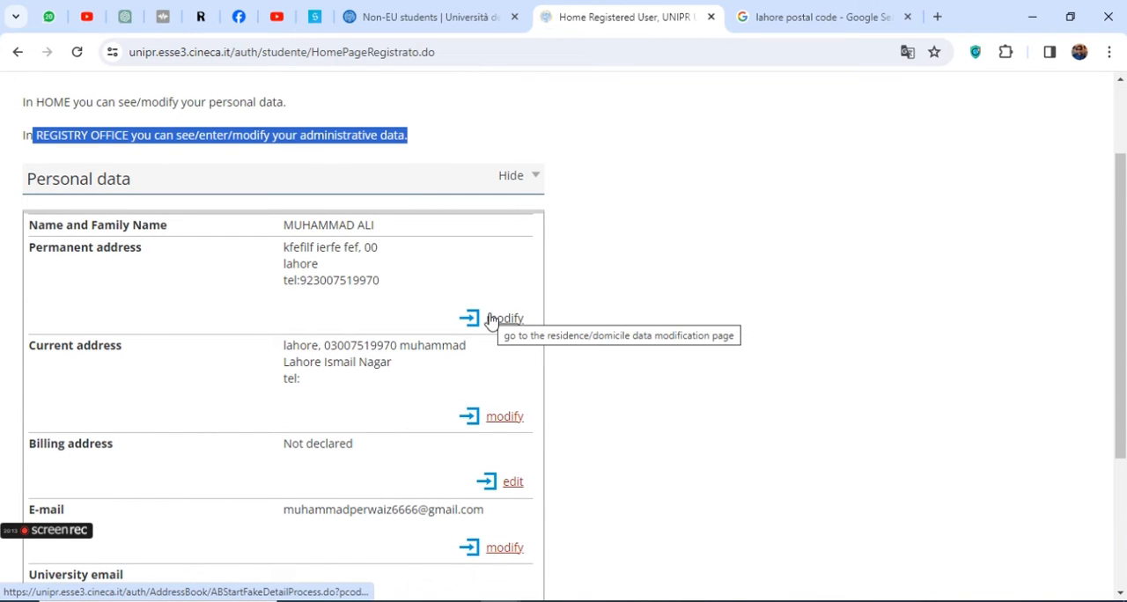
scroll(491, 321, "up", 2)
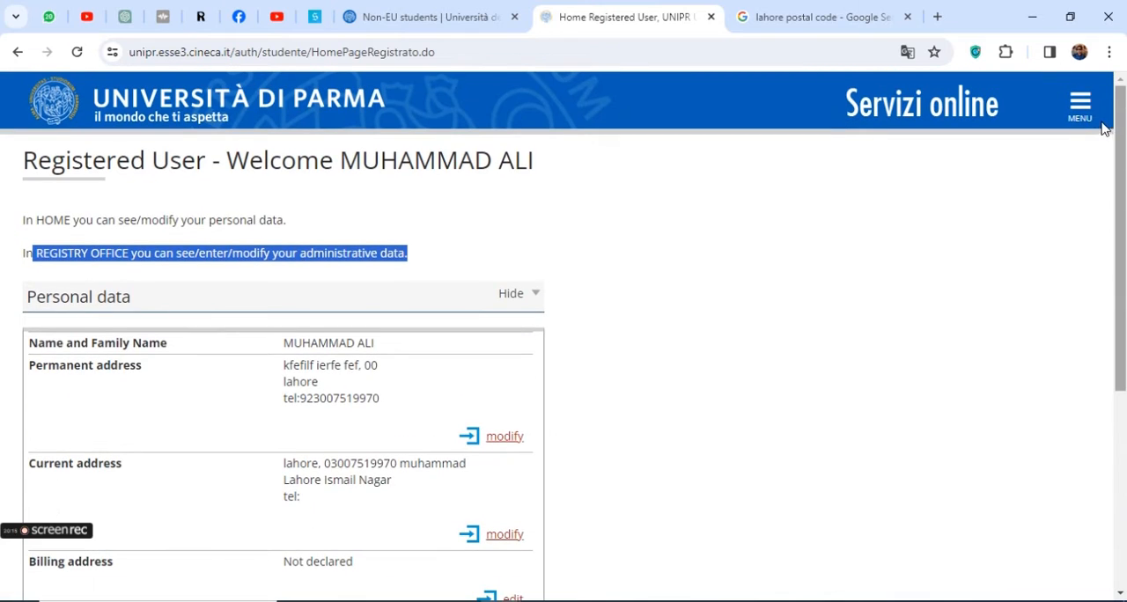
left_click(1079, 103)
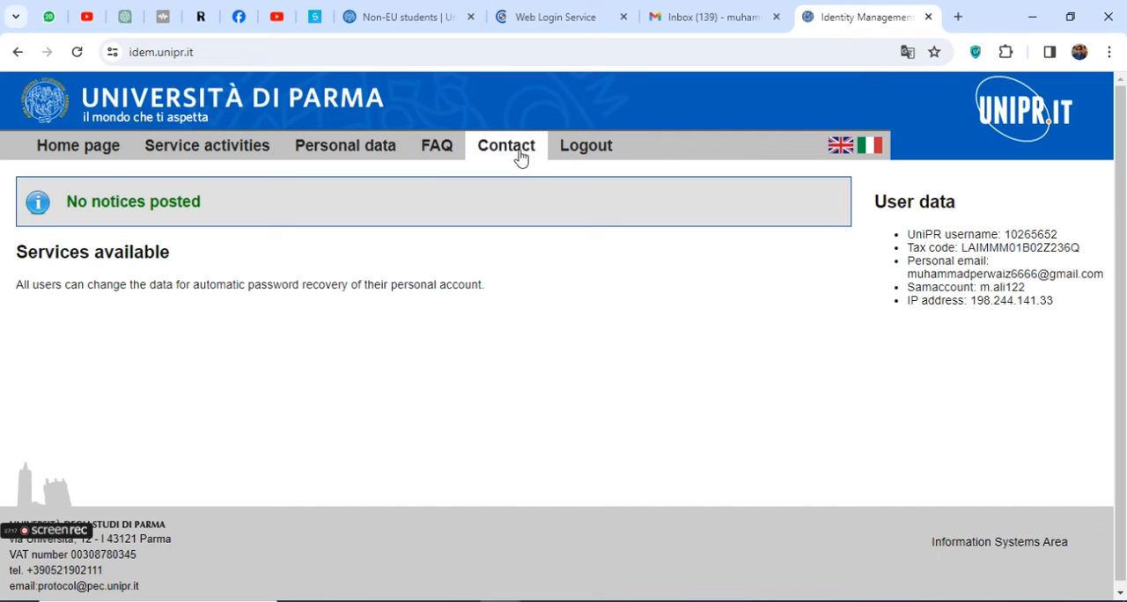
Open the Pre-Admission Application Form among the personal data services and log in with the saved credentials
mouse_move(357, 146)
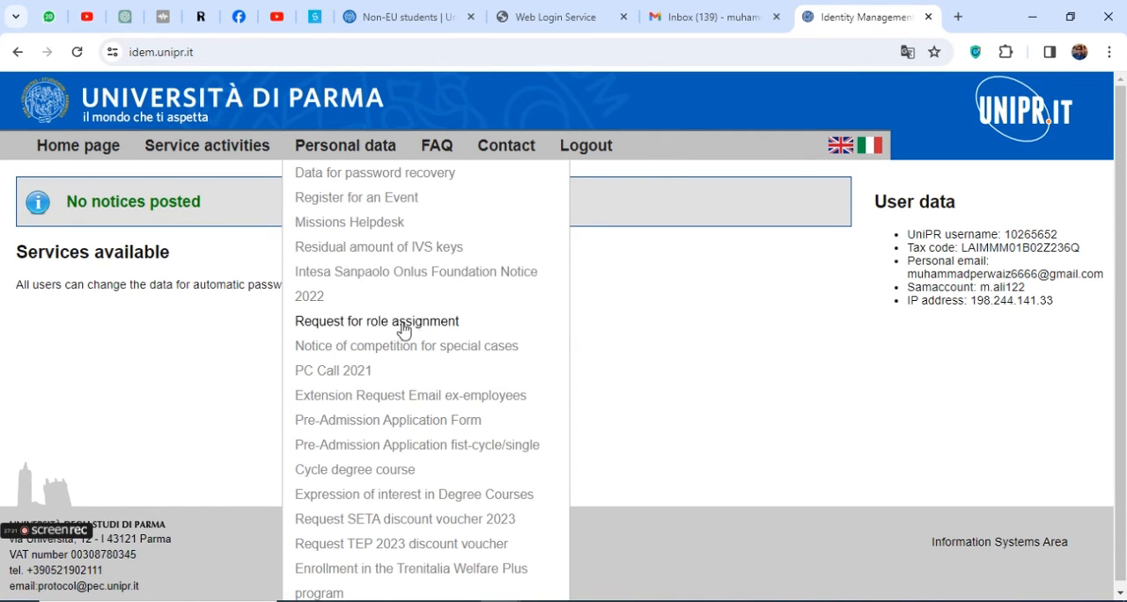
left_click(356, 426)
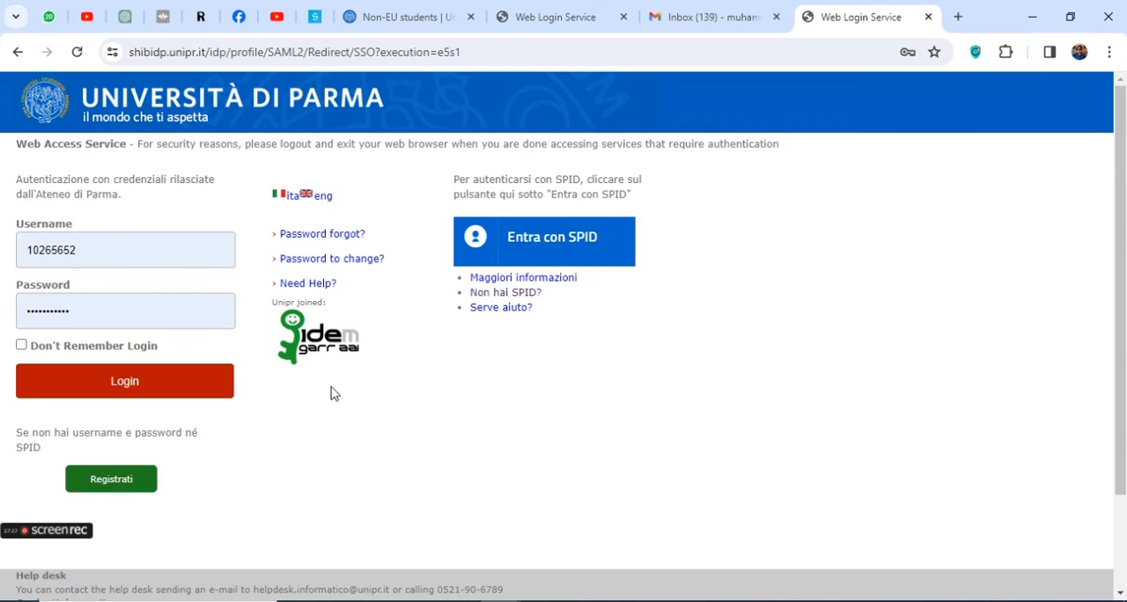
left_click(133, 381)
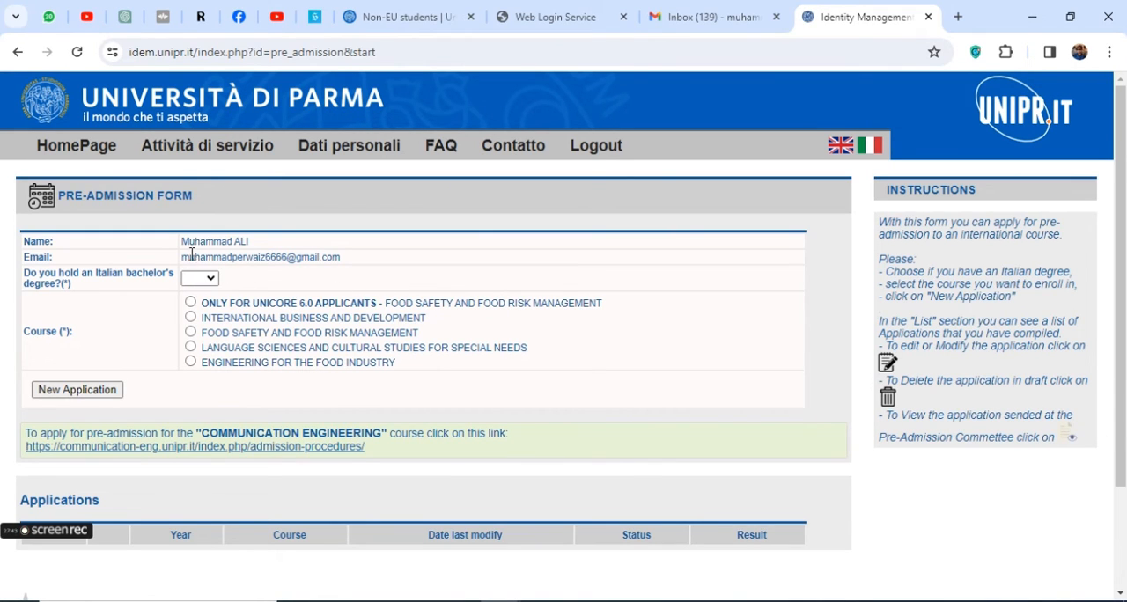
Check the name and e-mail on the pre-admission form and answer No to holding an Italian bachelor's degree
left_click_drag(174, 250, 282, 255)
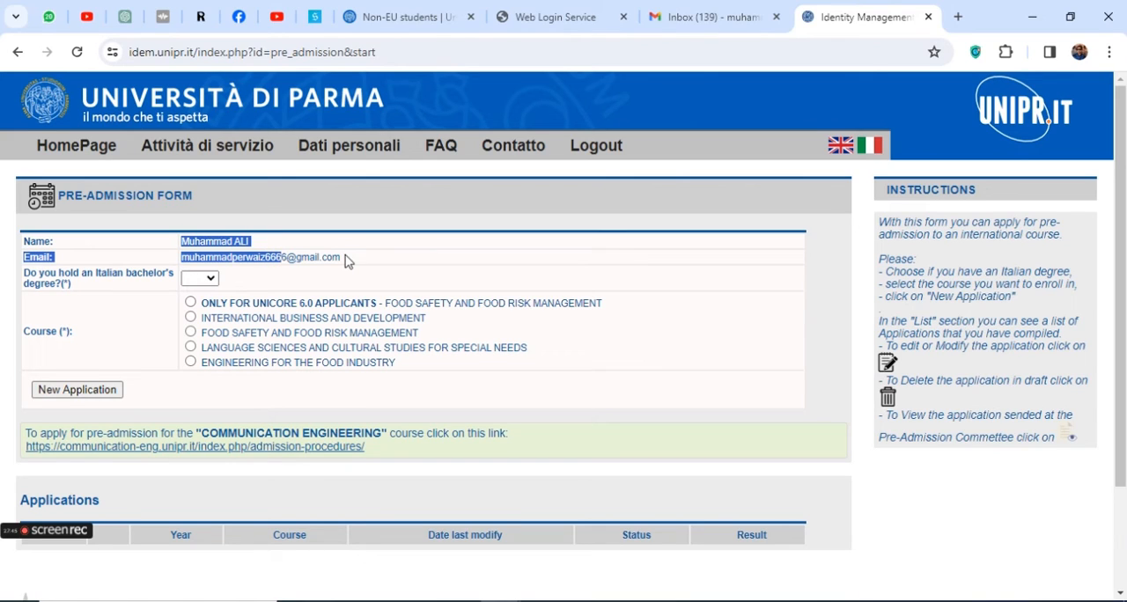
triple_click(66, 282)
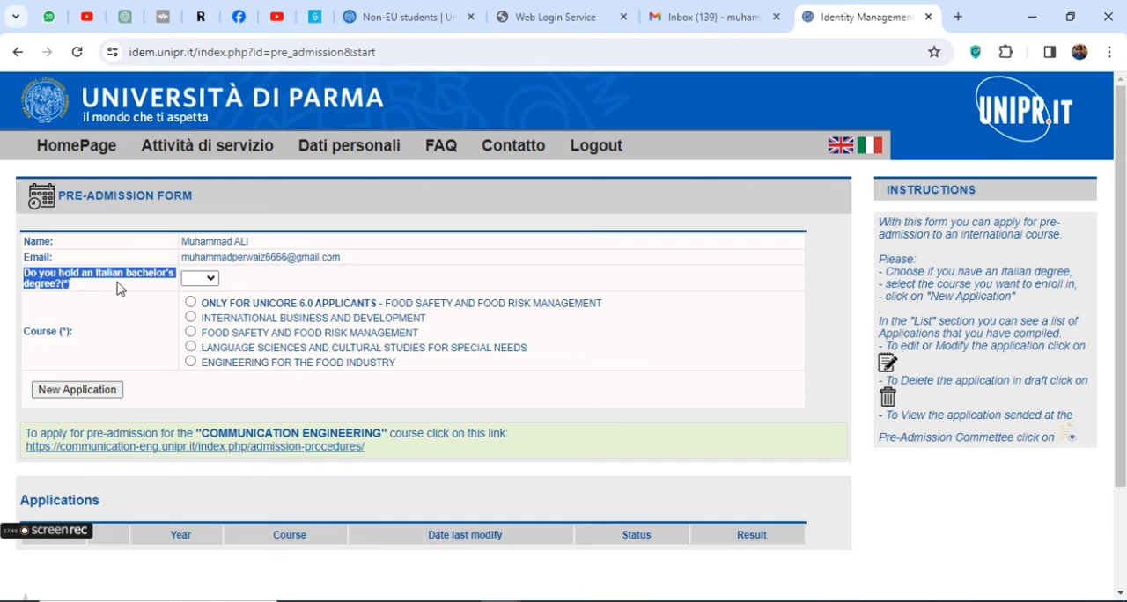
left_click(199, 278)
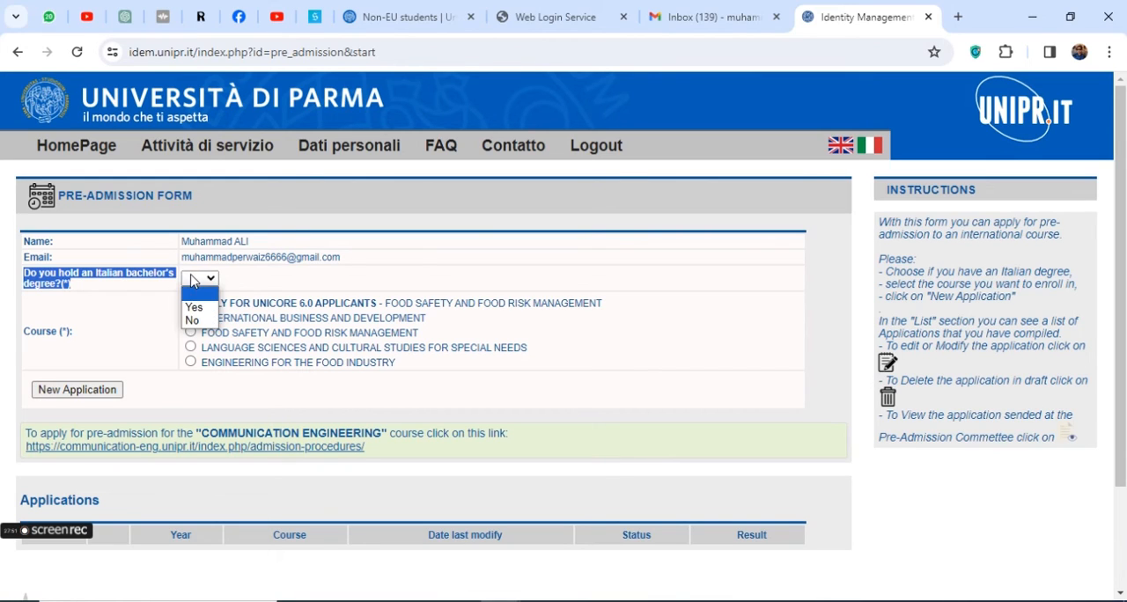
left_click(197, 322)
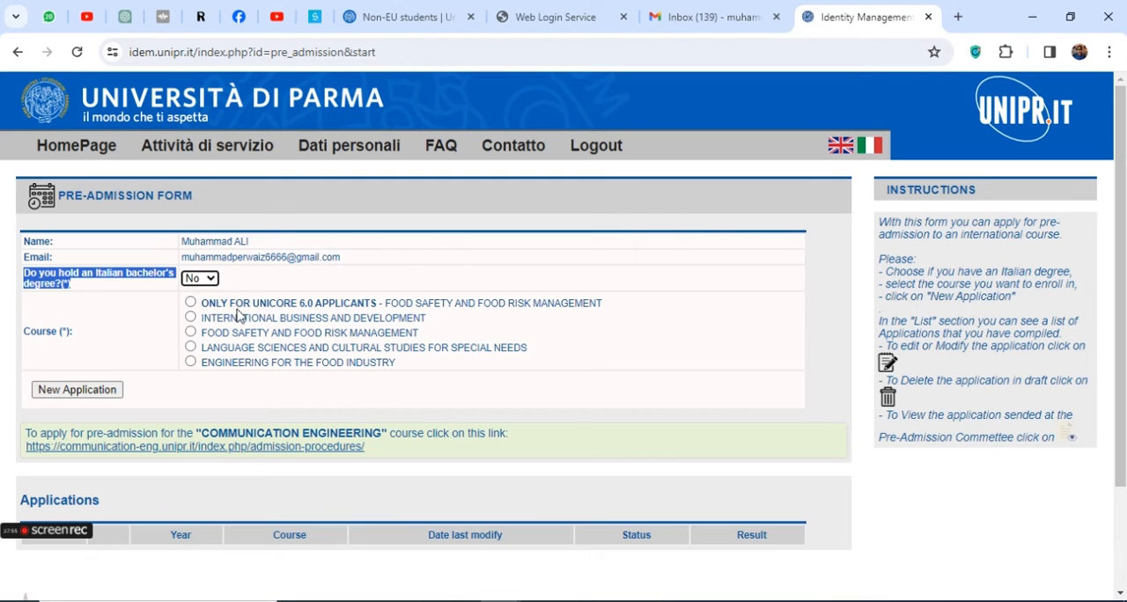
Review the available courses and start a new application for FOOD SAFETY AND FOOD RISK MANAGEMENT
left_click_drag(204, 304, 619, 313)
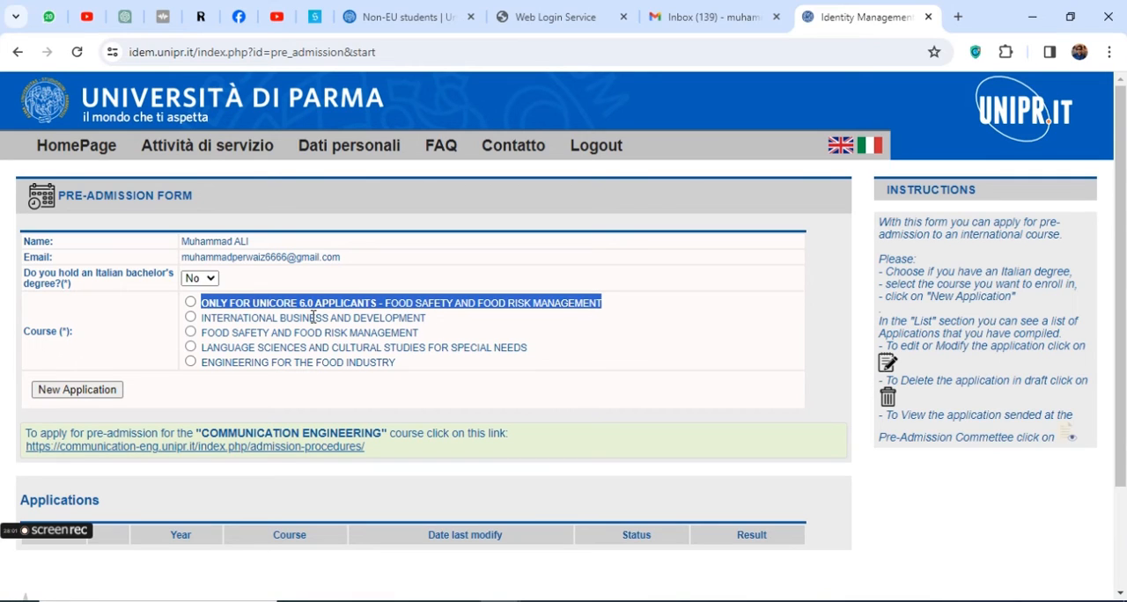
left_click_drag(270, 316, 394, 318)
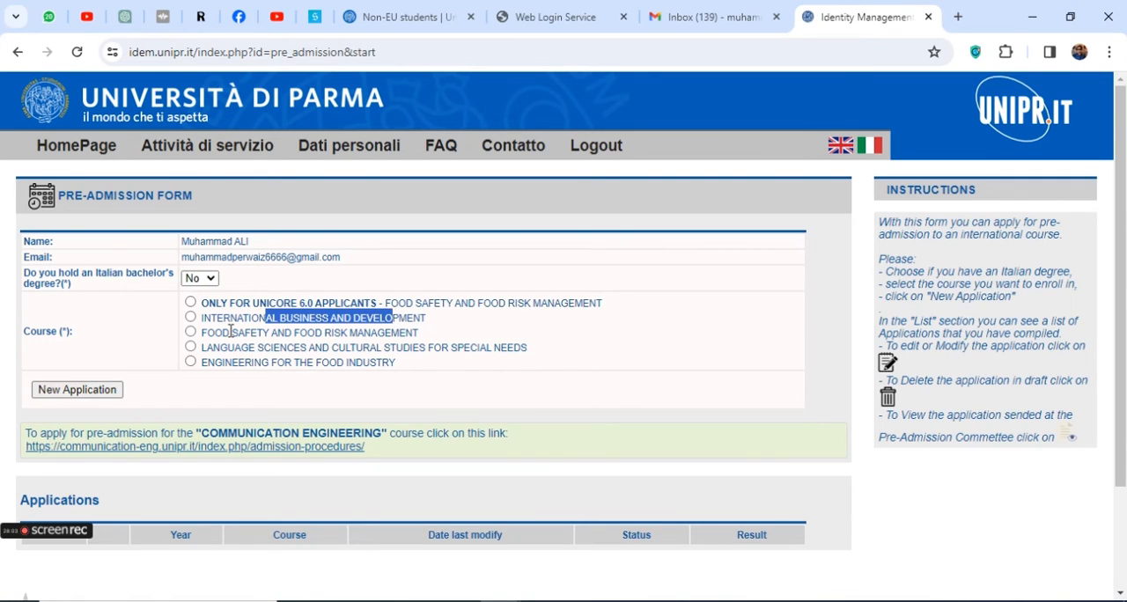
left_click_drag(231, 331, 413, 333)
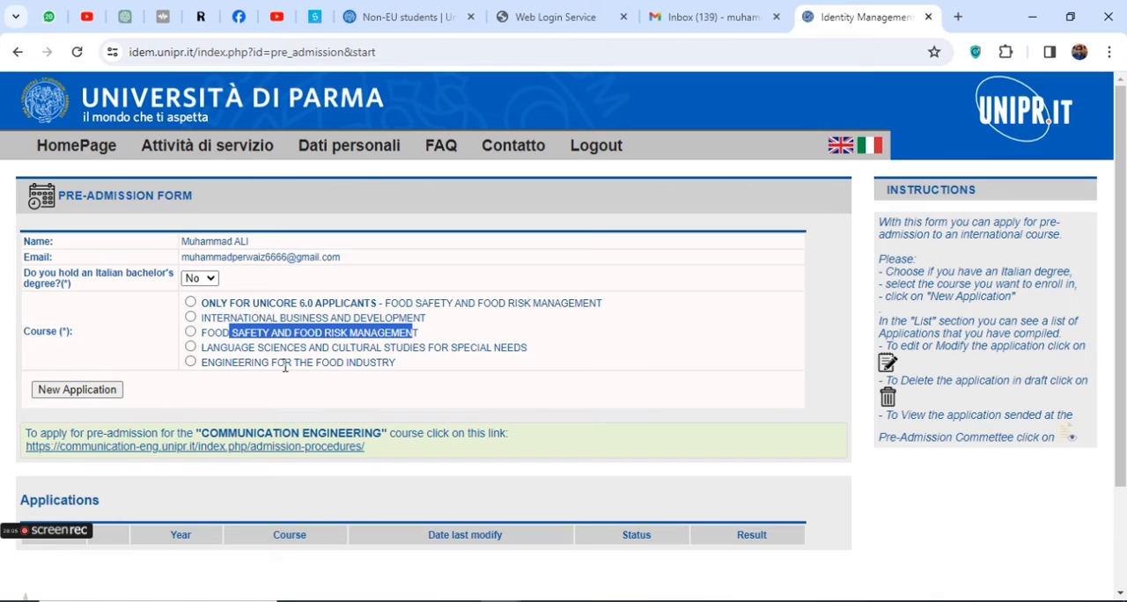
double_click(370, 365)
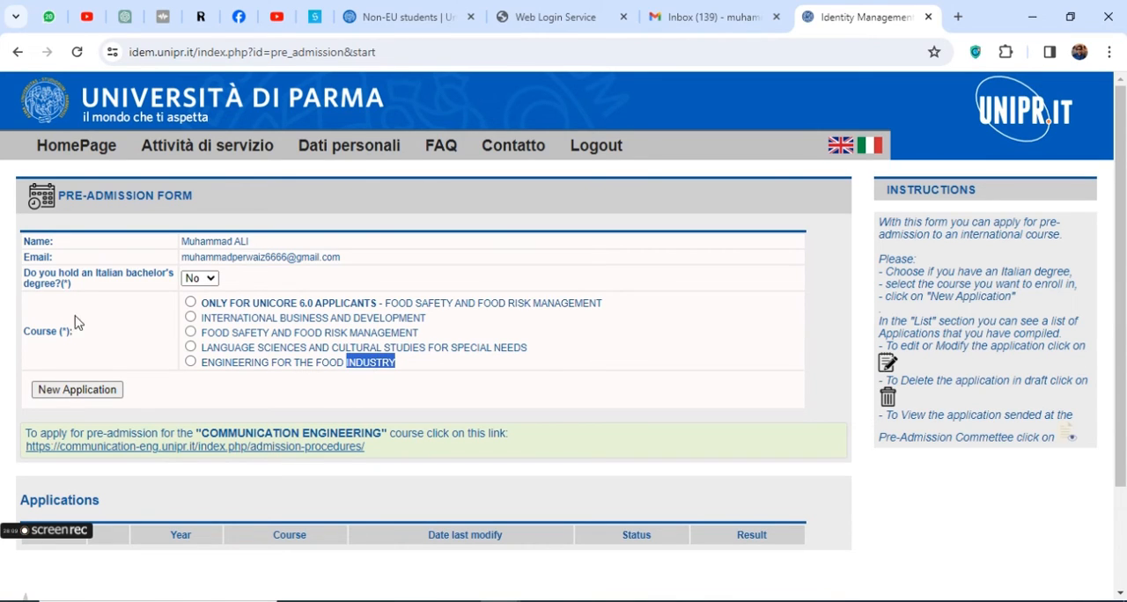
left_click(79, 392)
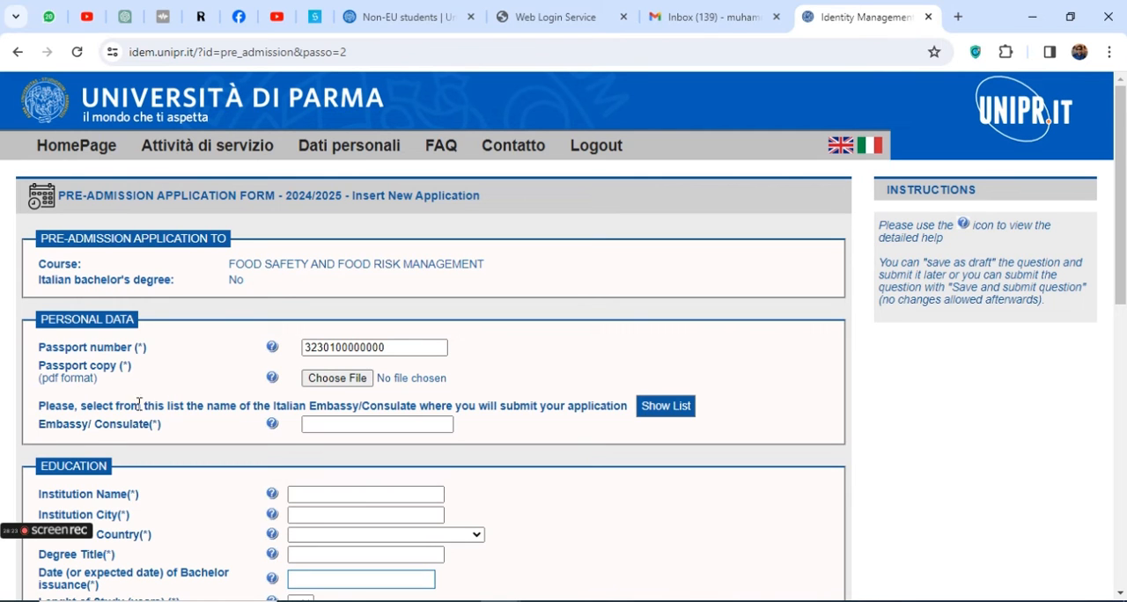
scroll(168, 407, "down", 15)
scroll(206, 411, "up", 6)
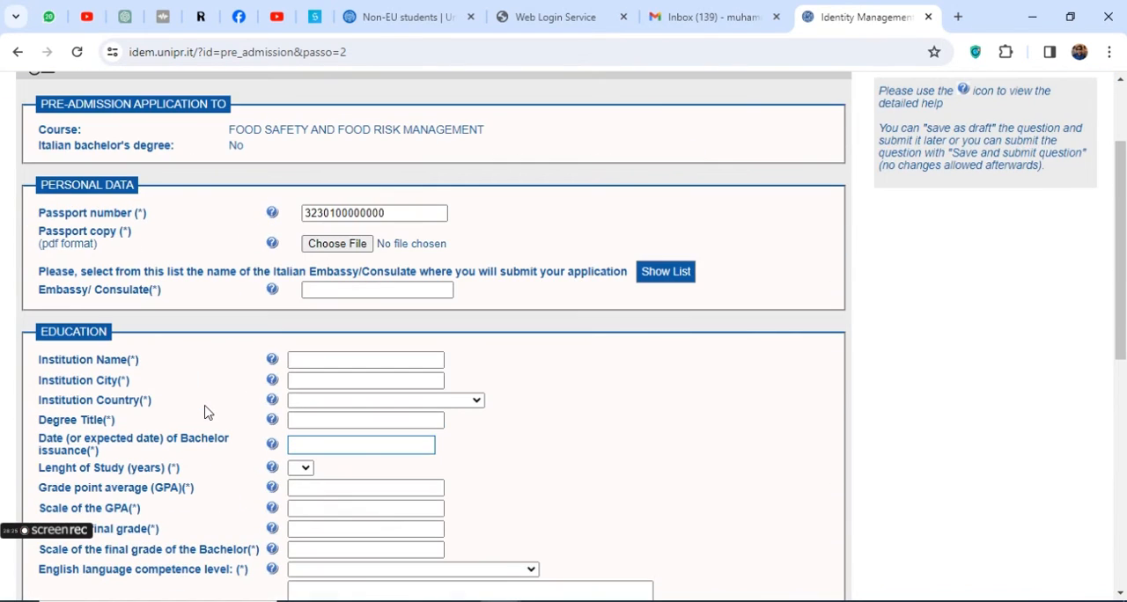
triple_click(104, 229)
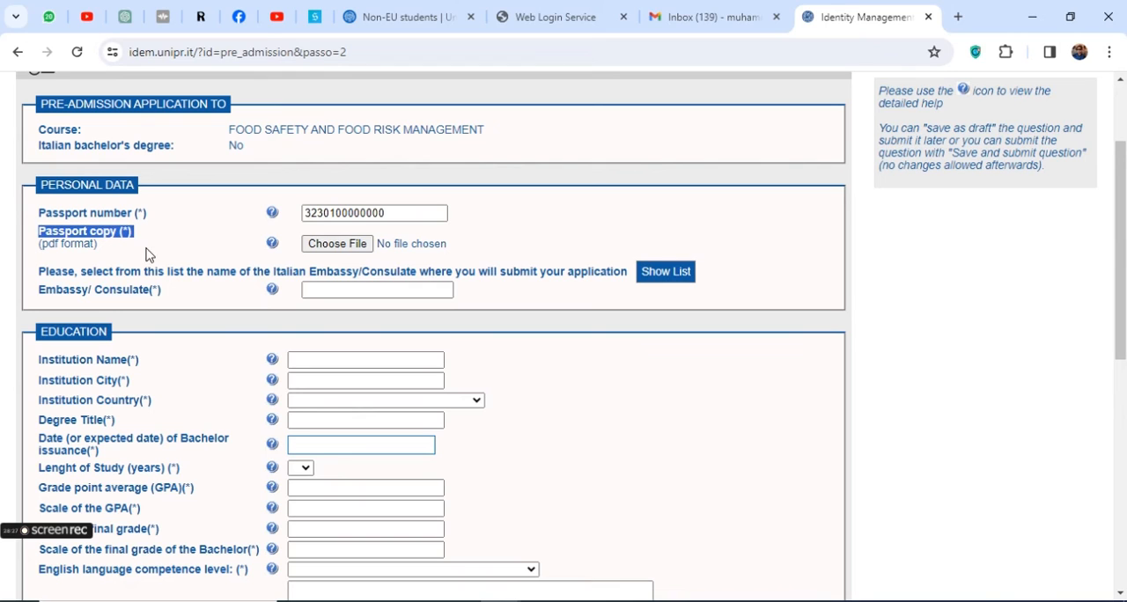
left_click(330, 246)
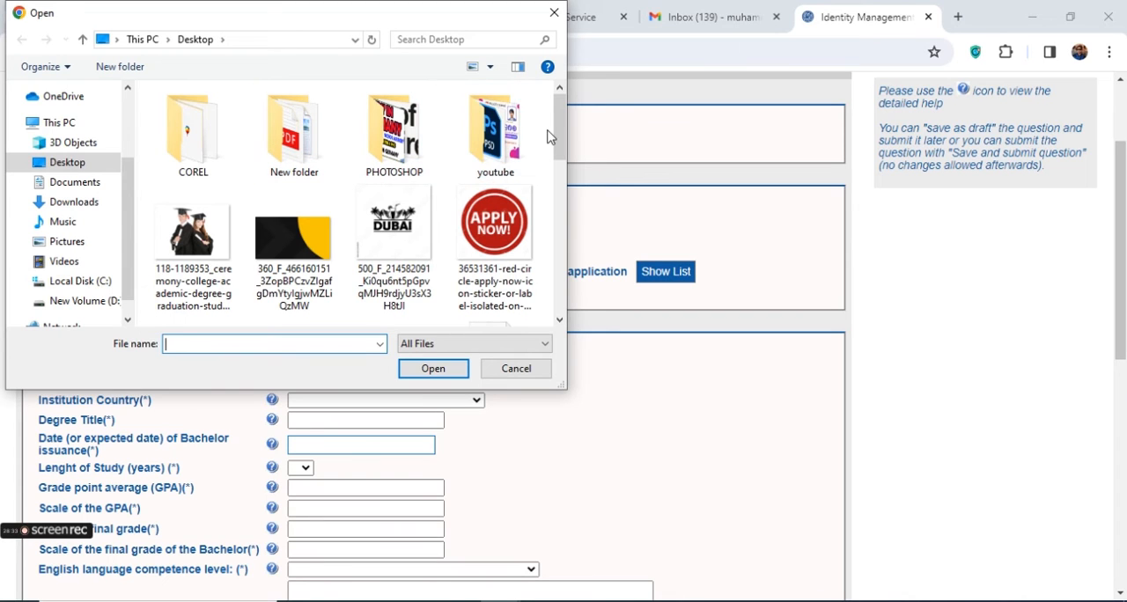
mouse_move(555, 127)
left_mouse_down()
mouse_move(573, 294)
mouse_move(555, 110)
left_mouse_up()
double_click(290, 144)
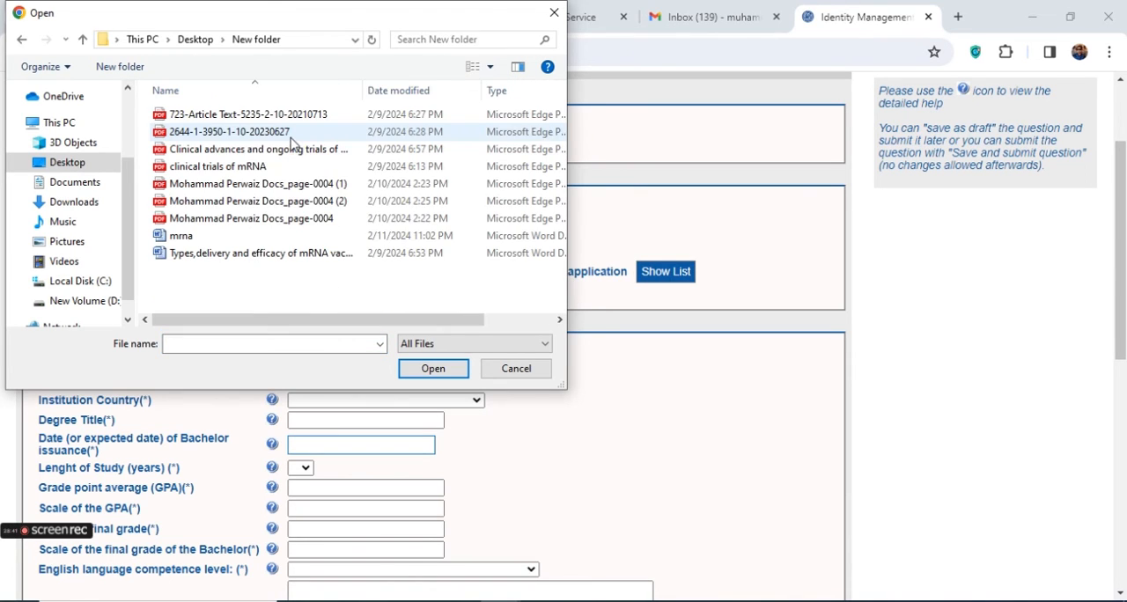
double_click(214, 115)
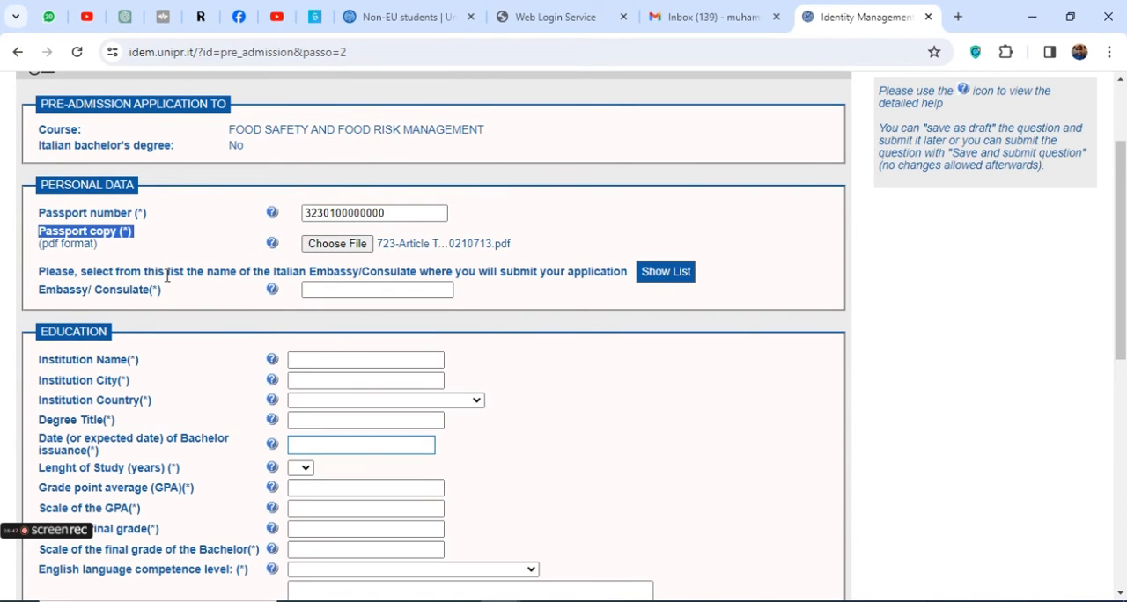
Consult the linked list of Italian embassies and consulates, return to the form and enter "lhowdec" as the Embassy/Consulate
left_click_drag(119, 273, 163, 268)
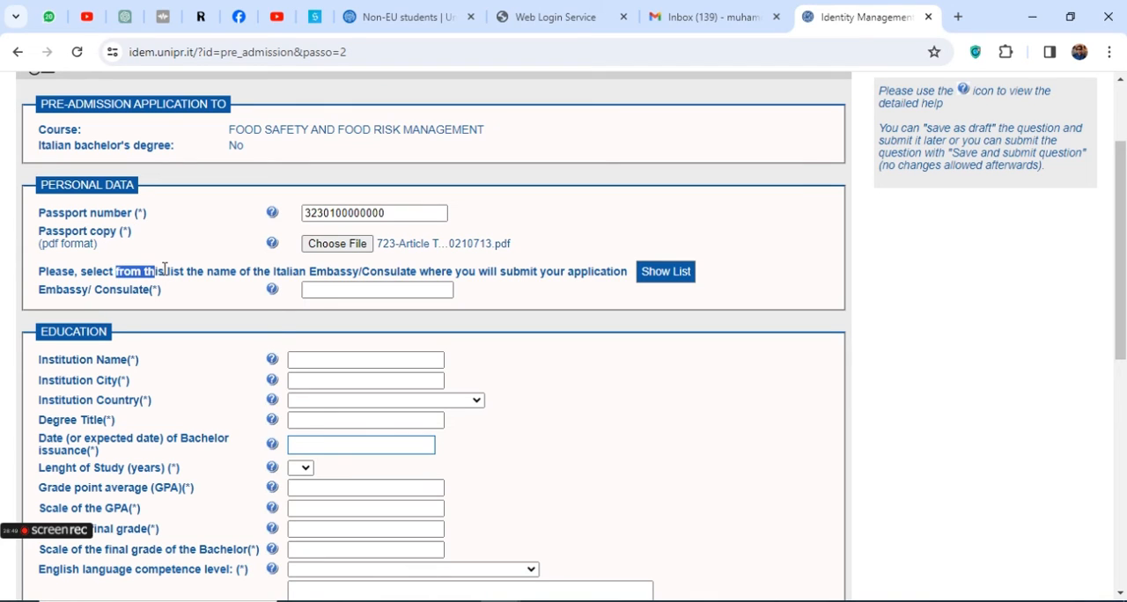
left_click_drag(277, 268, 423, 267)
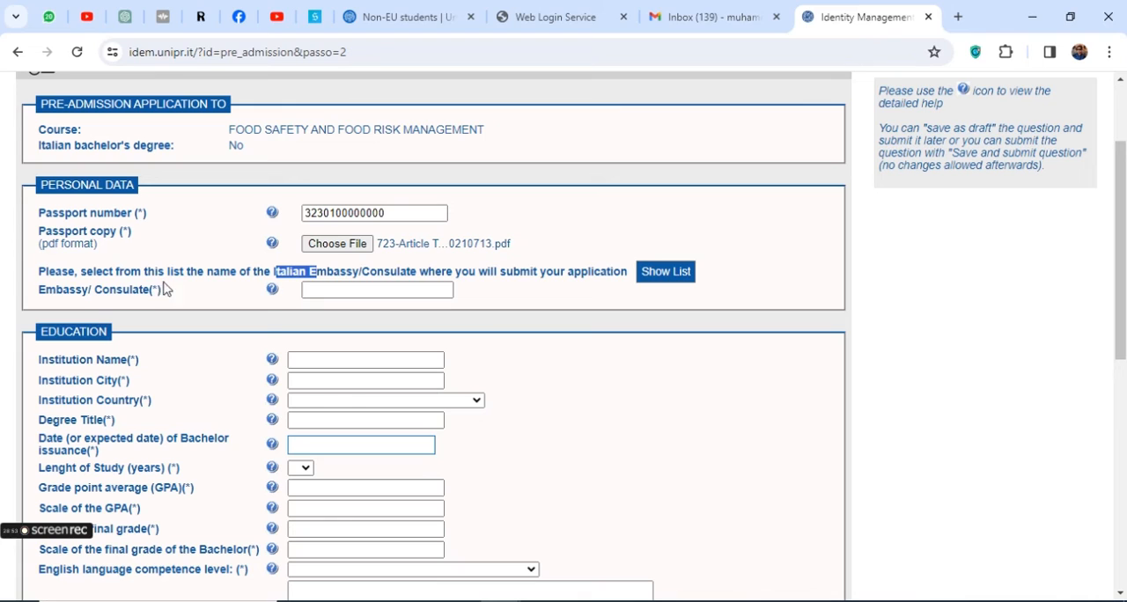
left_click_drag(46, 290, 173, 298)
left_click(671, 275)
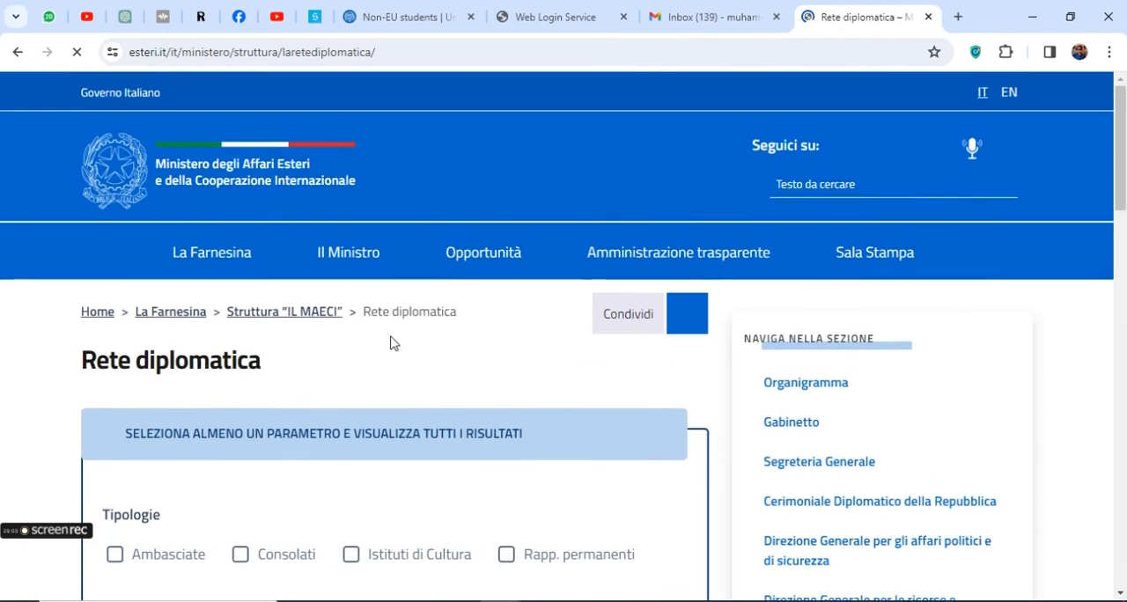
scroll(392, 343, "down", 9)
scroll(388, 334, "up", 10)
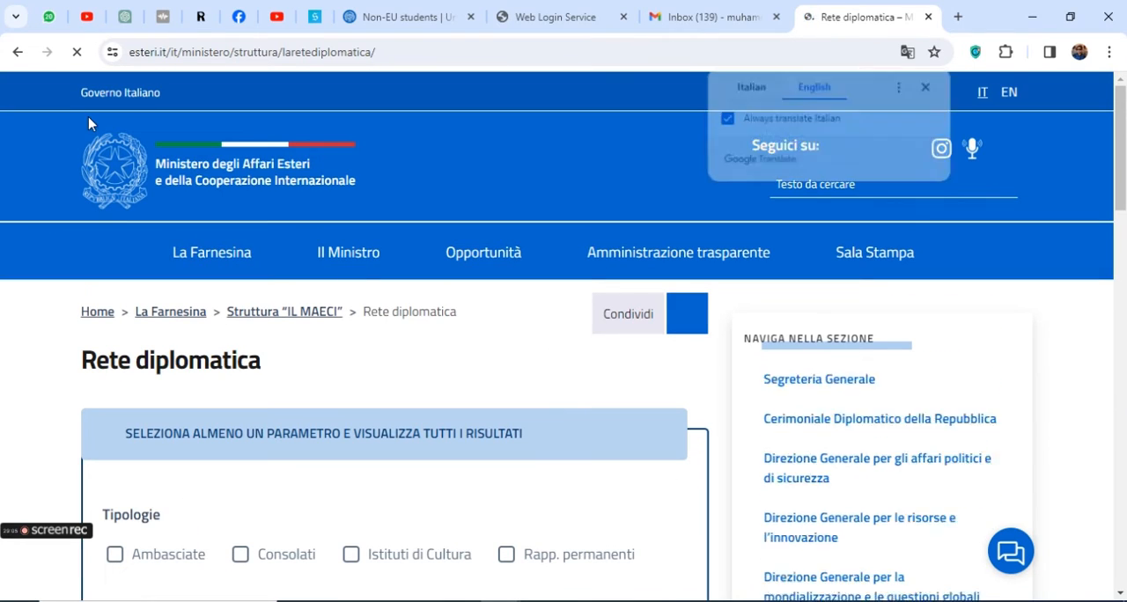
left_click(18, 58)
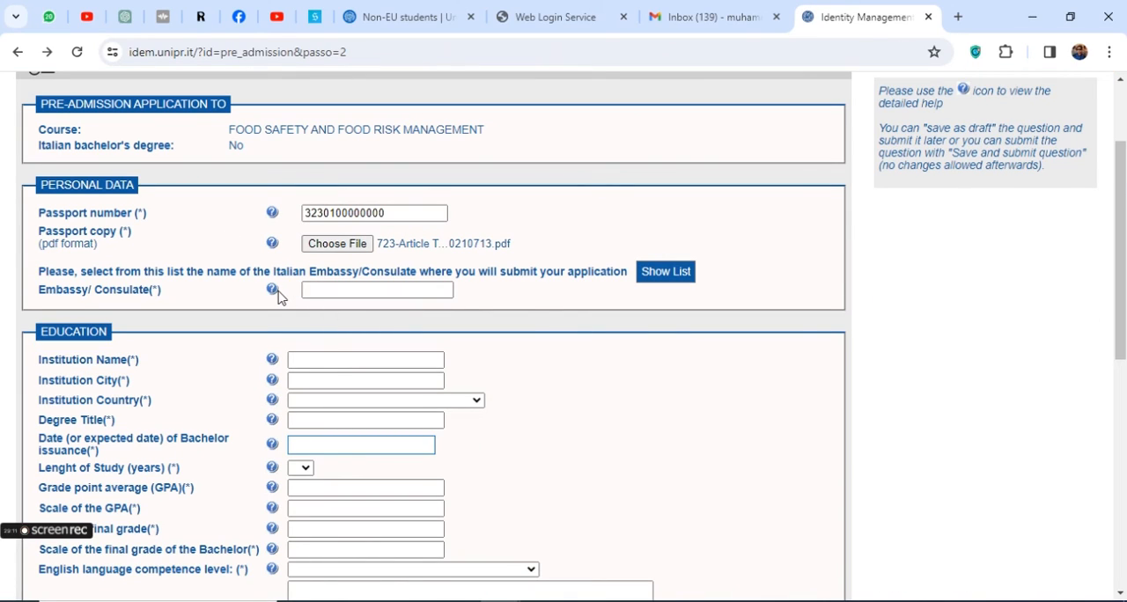
left_click(370, 290)
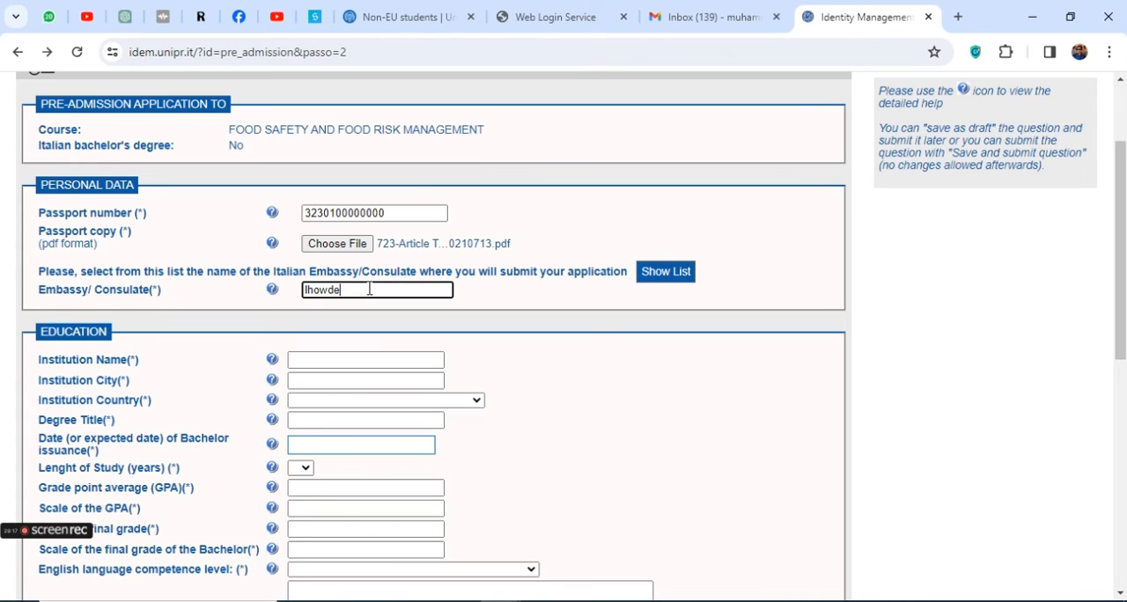
Fill in the education section with institution name "jdhfbv" and institution city "asdjlfjd"
triple_click(110, 360)
scroll(161, 361, "down", 2)
left_click(310, 252)
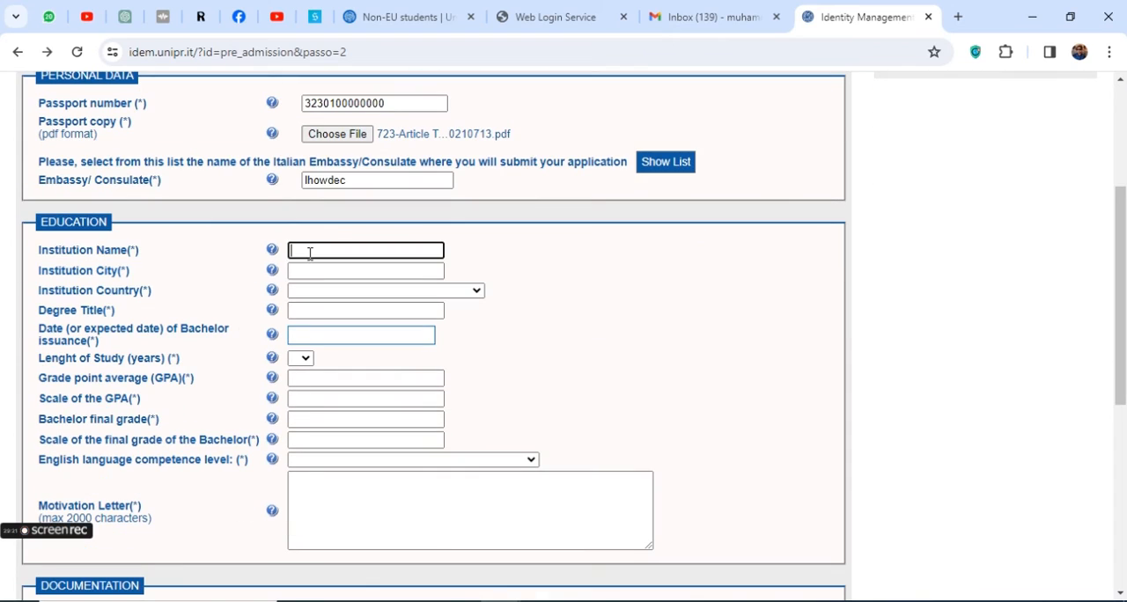
type("jdhfpv")
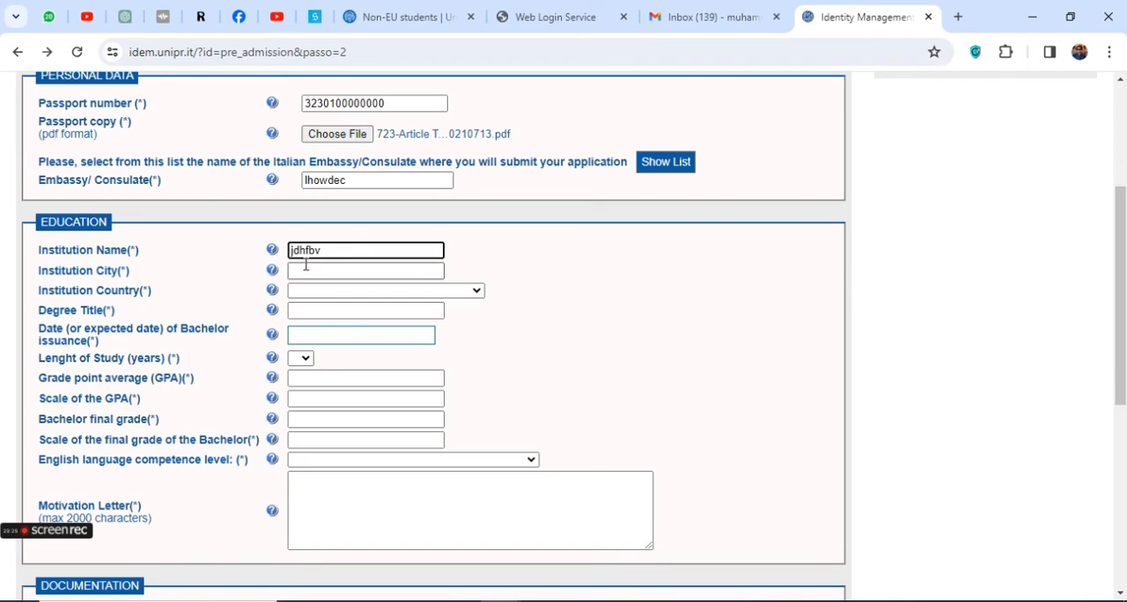
left_click(307, 269)
type("asdjlfjd")
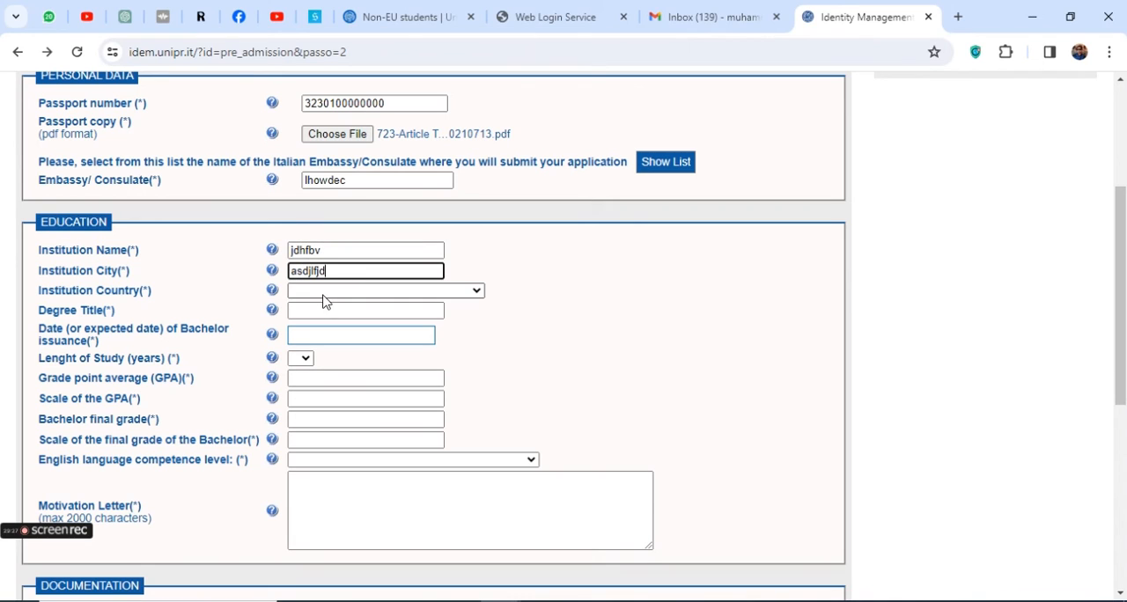
Set the institution country to Pakistan
left_click(329, 294)
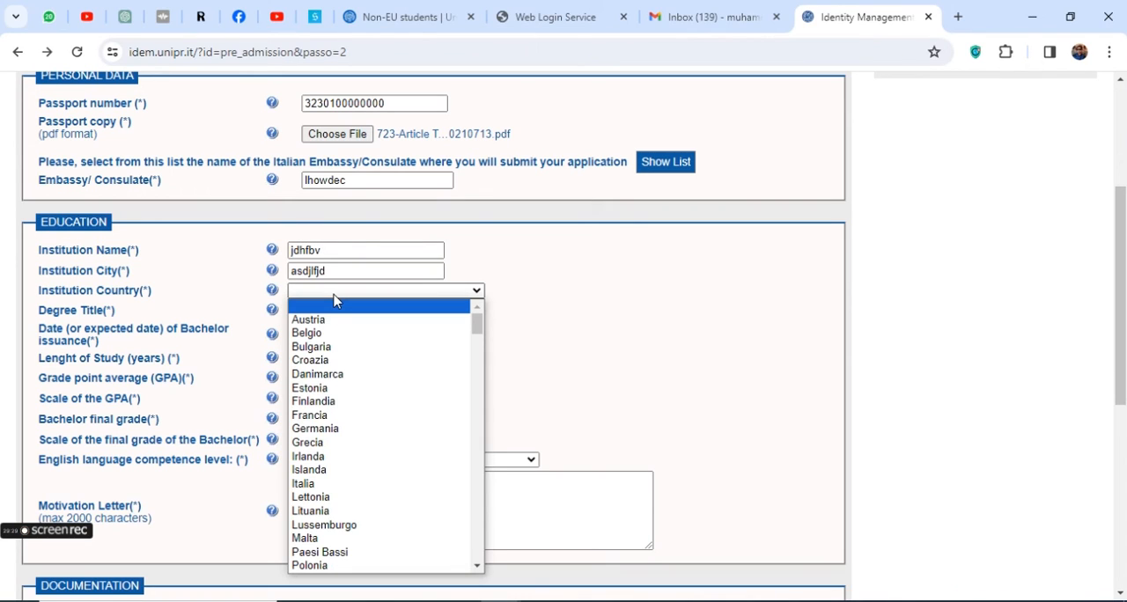
key("p")
key("p")
key("p")
key("p")
key("p")
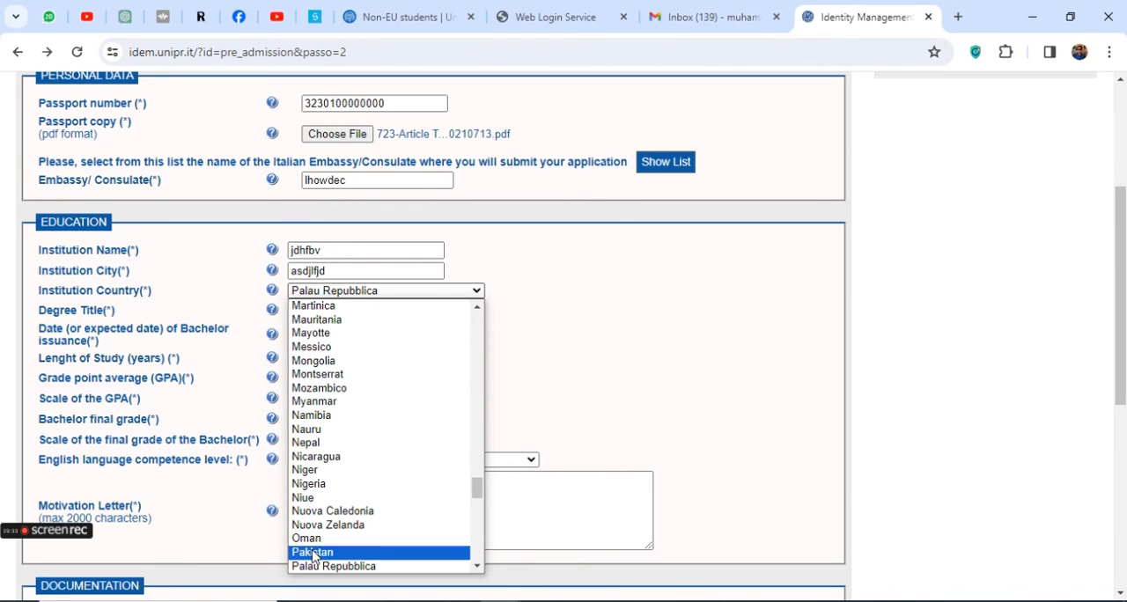
left_click(313, 552)
Enter "fsc" as the degree title
left_click_drag(85, 313, 126, 317)
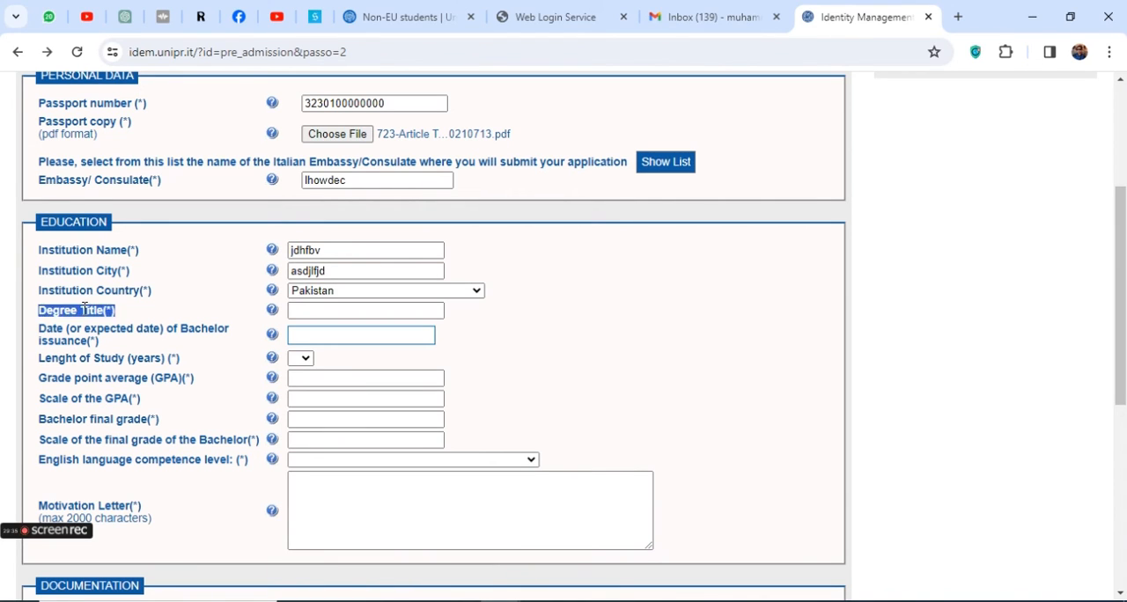
scroll(203, 330, "down", 1)
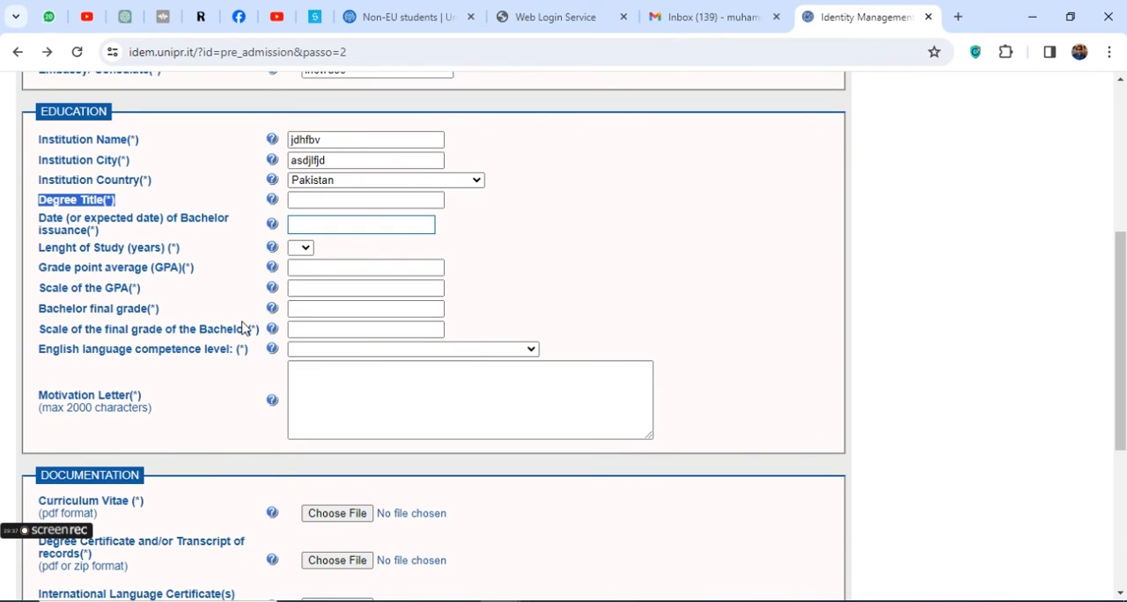
left_click(324, 201)
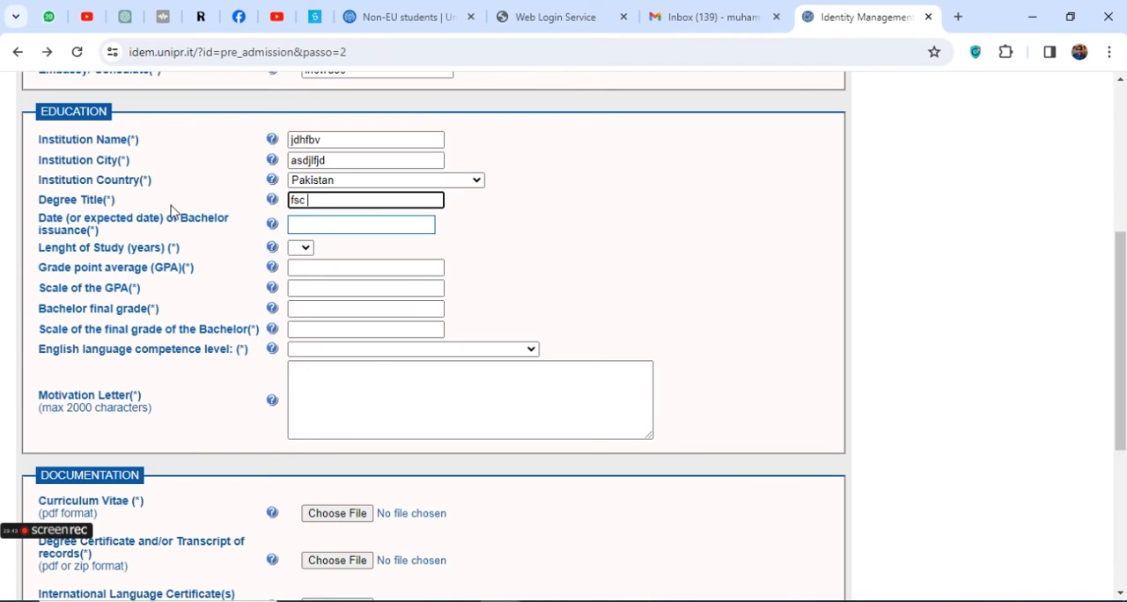
Set the date of bachelor issuance to 09/02/2023
triple_click(104, 215)
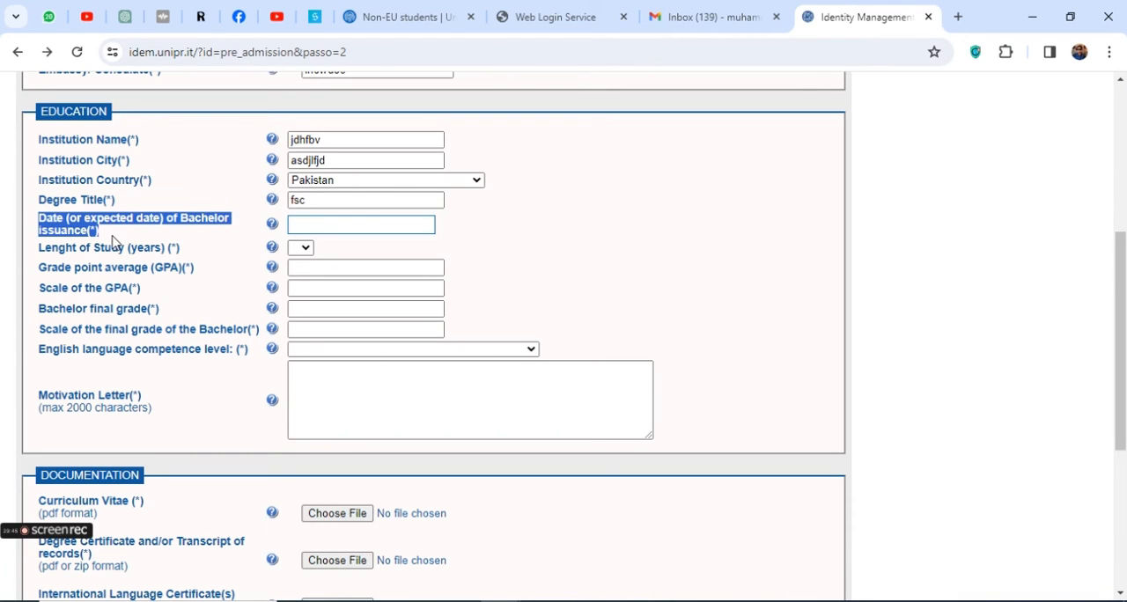
left_click(317, 226)
left_click(390, 247)
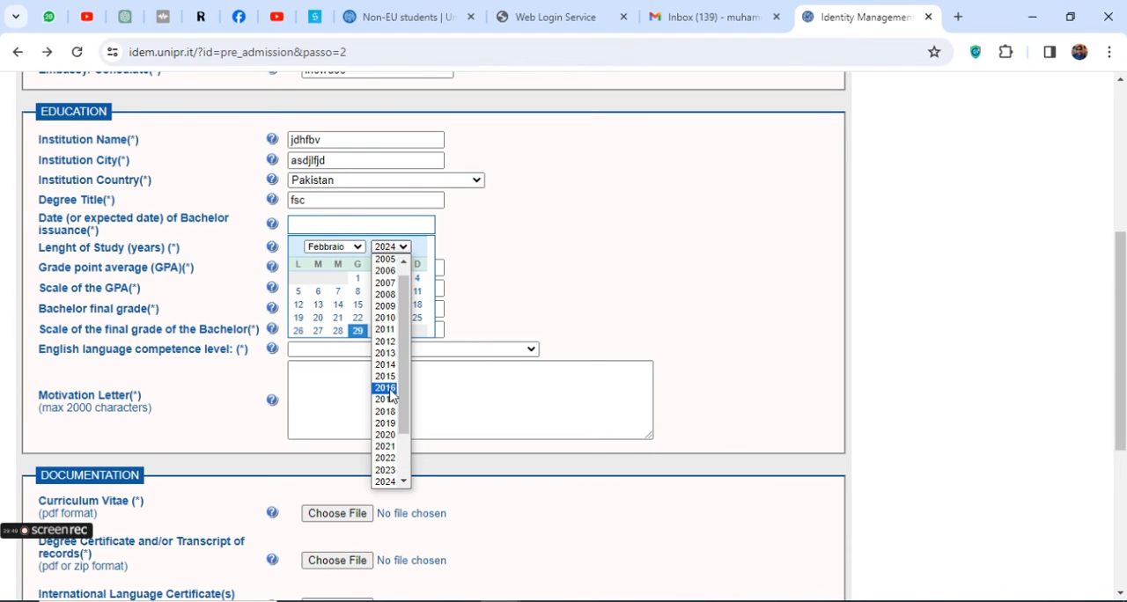
left_click(387, 341)
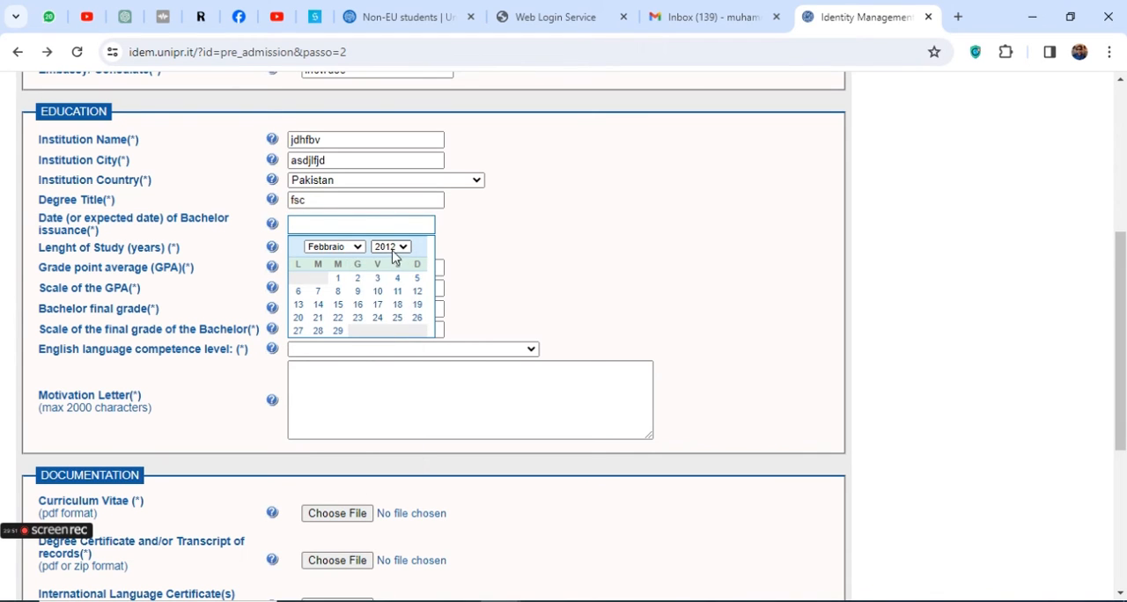
left_click(390, 247)
left_click(384, 483)
left_click(358, 293)
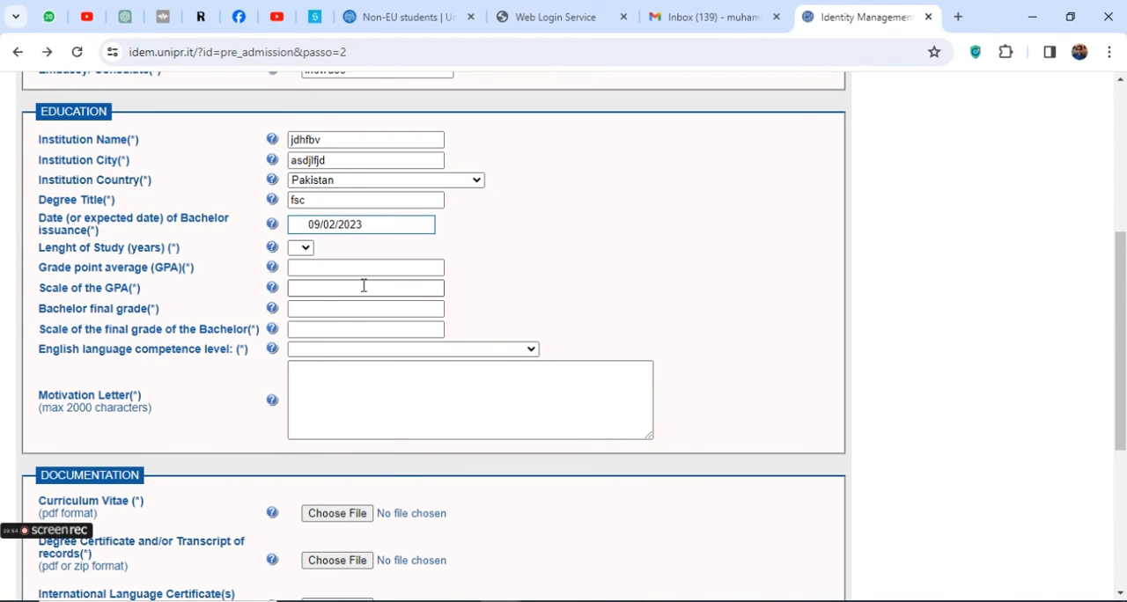
Set the length of study to 2 years in the education section
triple_click(74, 248)
left_click(302, 248)
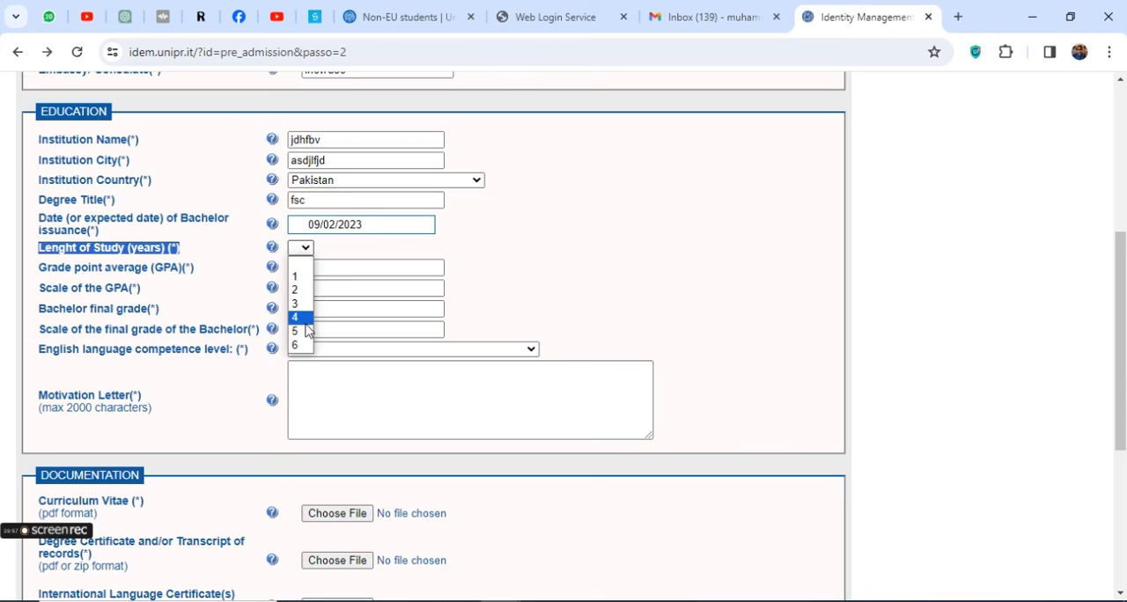
left_click(301, 290)
Enter a grade point average of 3.5 on a GPA scale of 4
triple_click(111, 266)
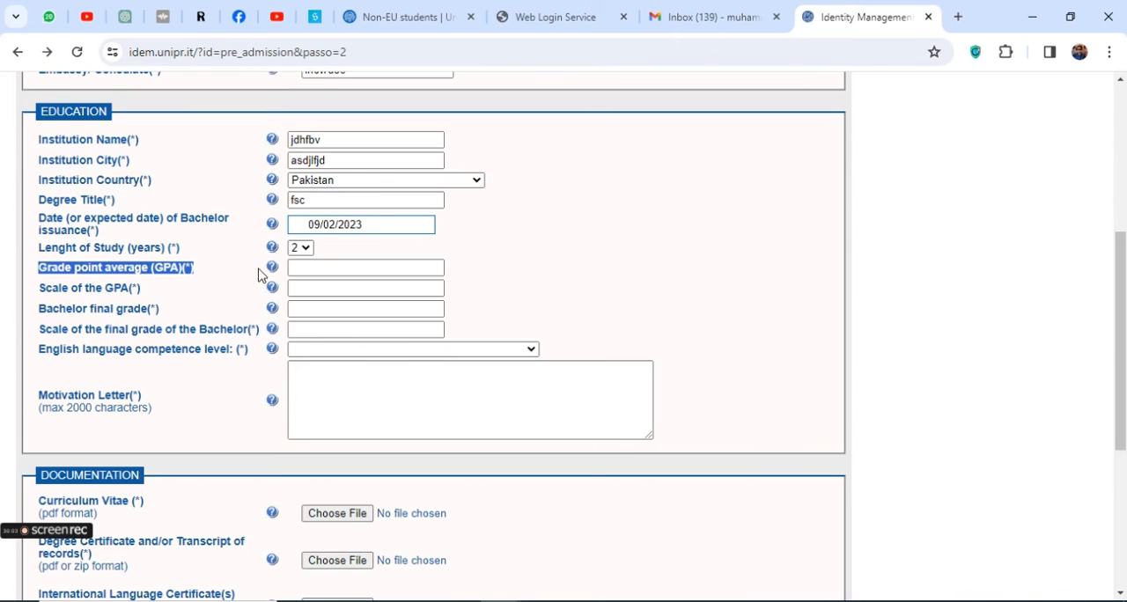
left_click(313, 263)
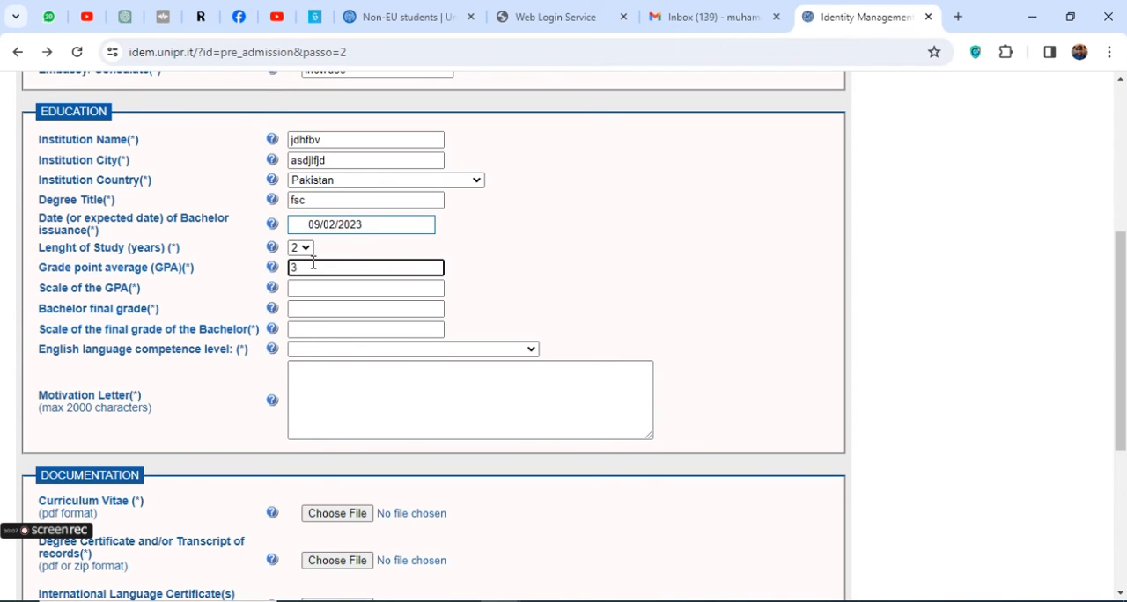
type("3.5")
left_click(317, 288)
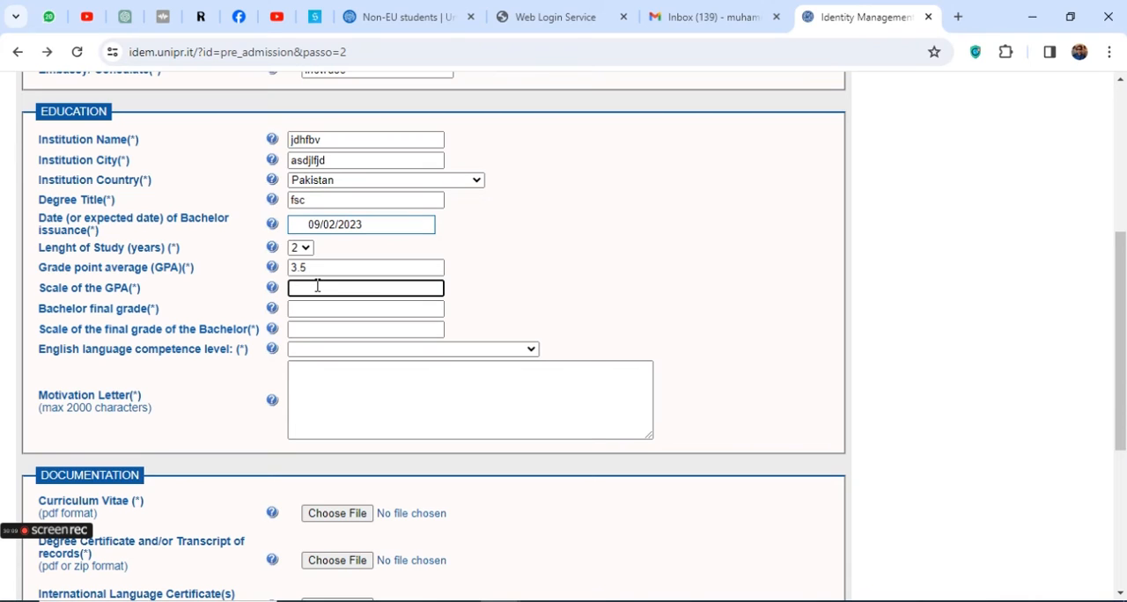
type("4")
Enter "A" as both the Bachelor final grade and its scale, and set the English competence level to "English the Medium of intruction of my bachelor"
double_click(83, 309)
left_click_drag(83, 309, 256, 328)
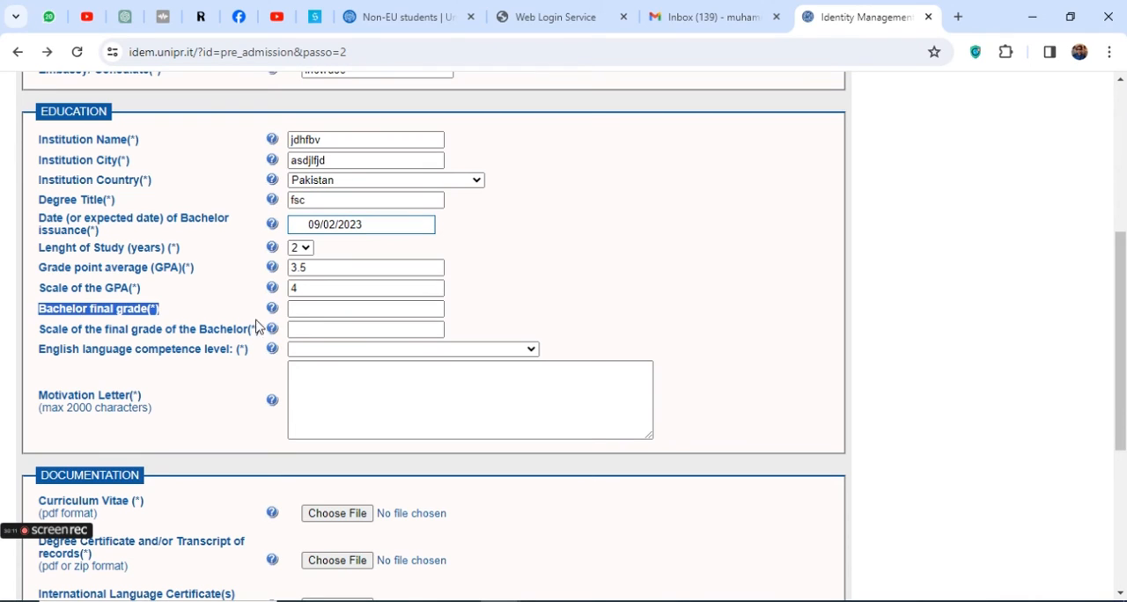
left_click(318, 309)
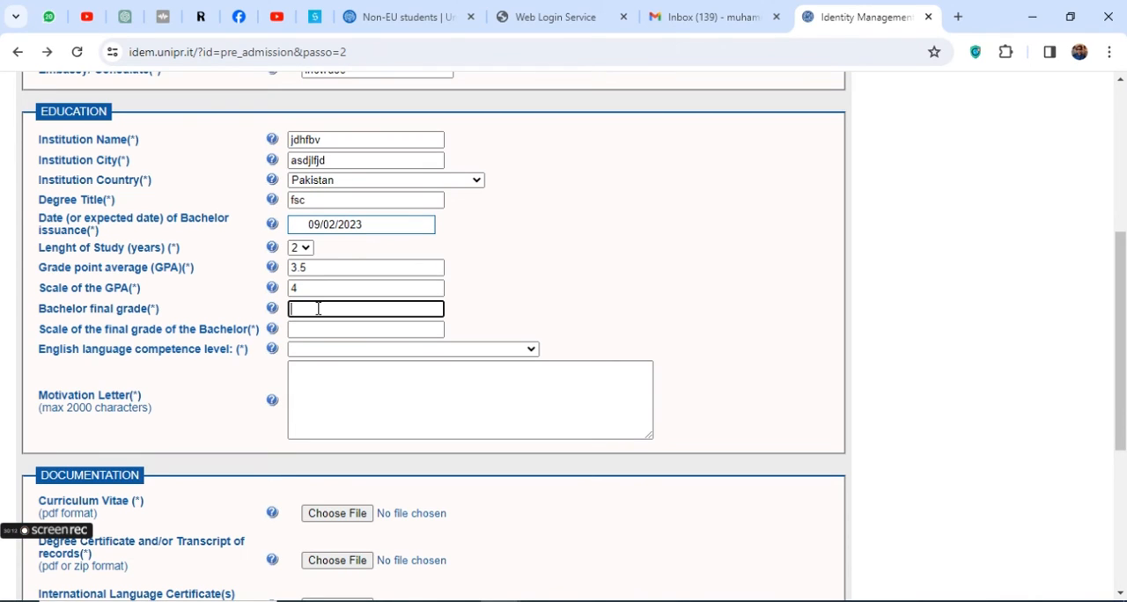
triple_click(162, 331)
left_click(309, 329)
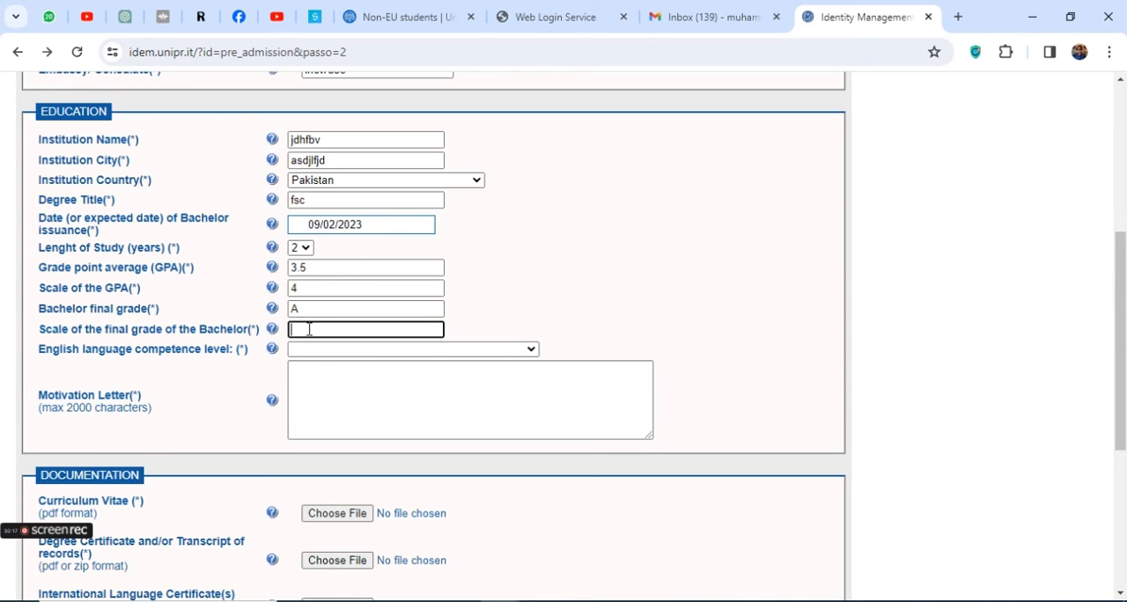
type("A")
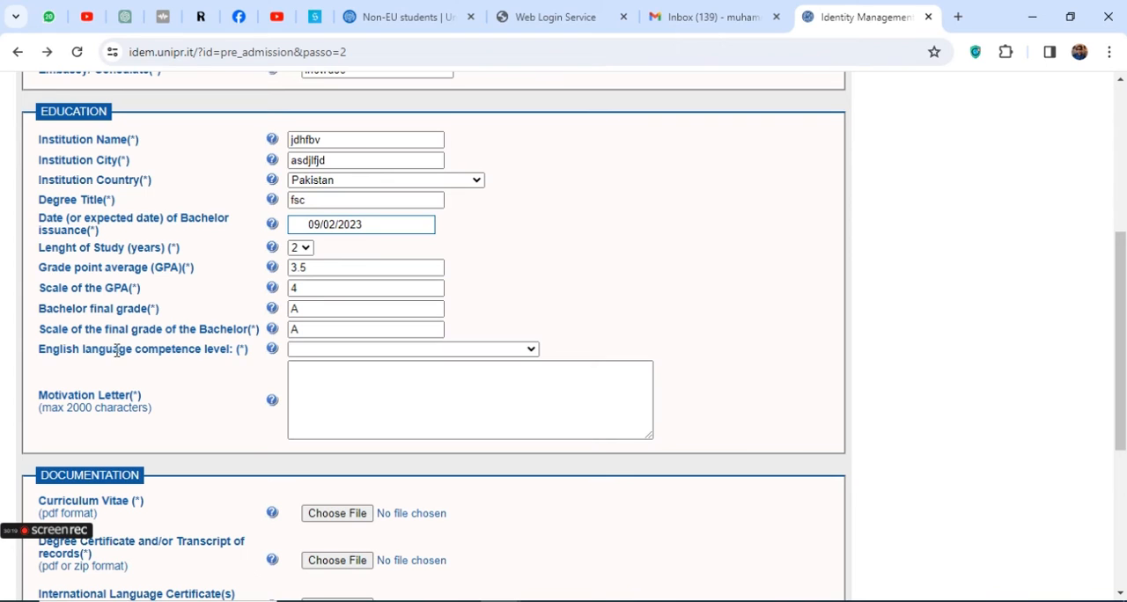
triple_click(119, 350)
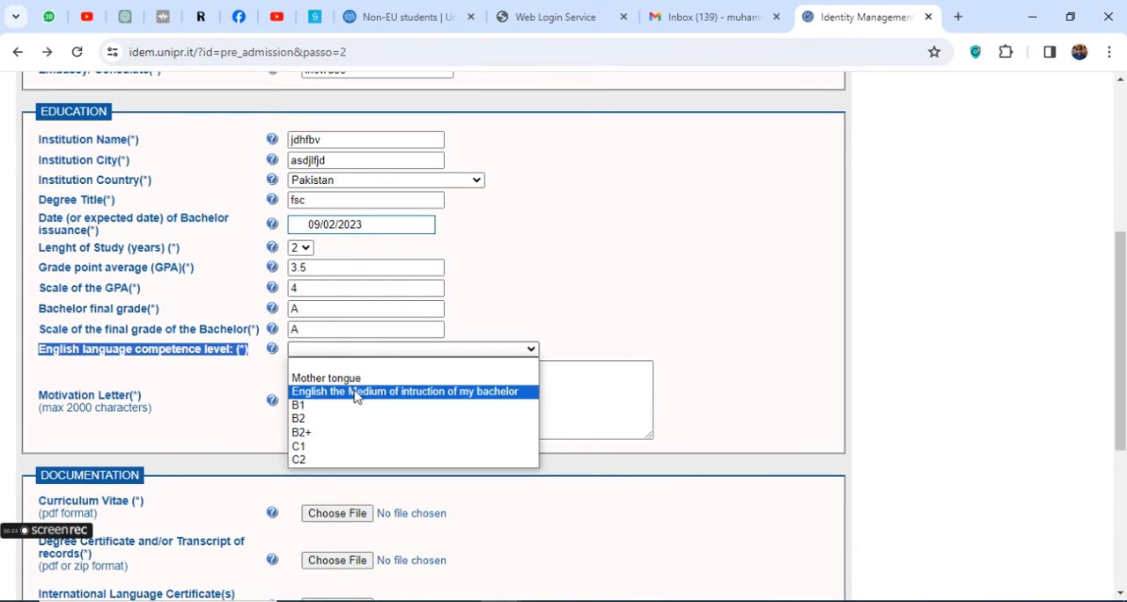
left_click(466, 394)
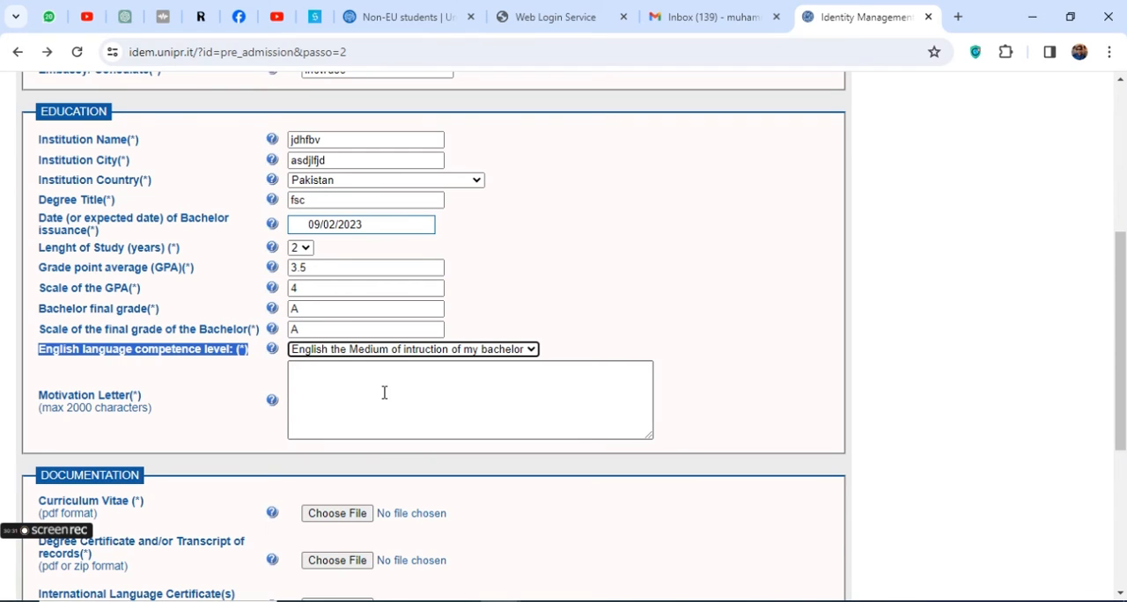
Fill the motivation letter with many repetitions of the placeholder text "(max 2000 characters)"
triple_click(109, 410)
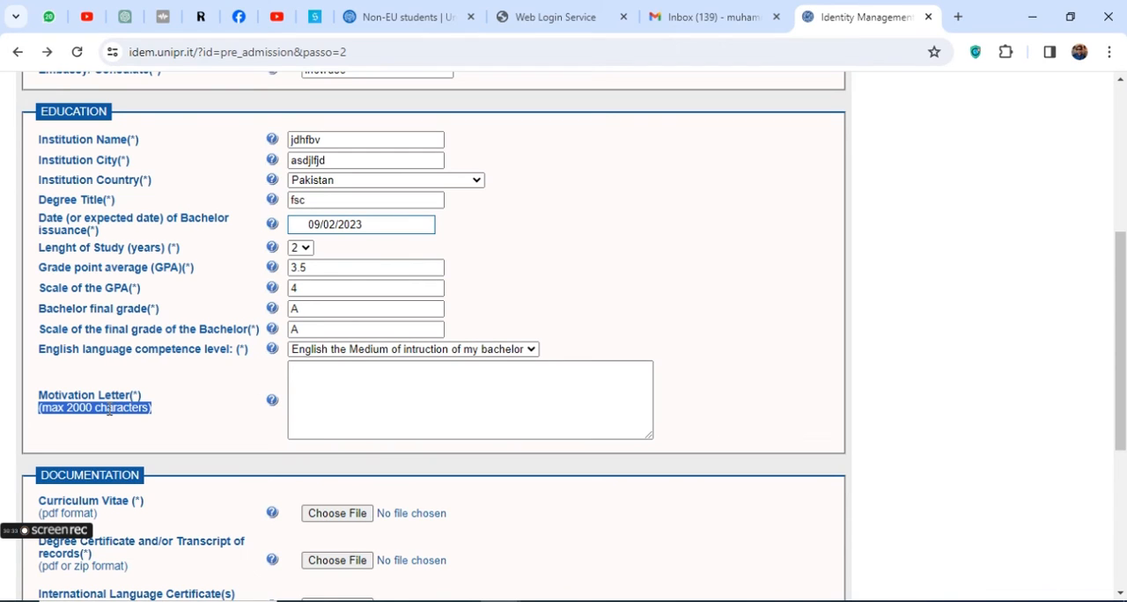
left_click(413, 406)
key("ctrl+v")
key("ctrl+v")
key("ctrl+v")
key("ctrl+v")
key("ctrl+v")
key("ctrl+v")
key("ctrl+v")
key("ctrl+v")
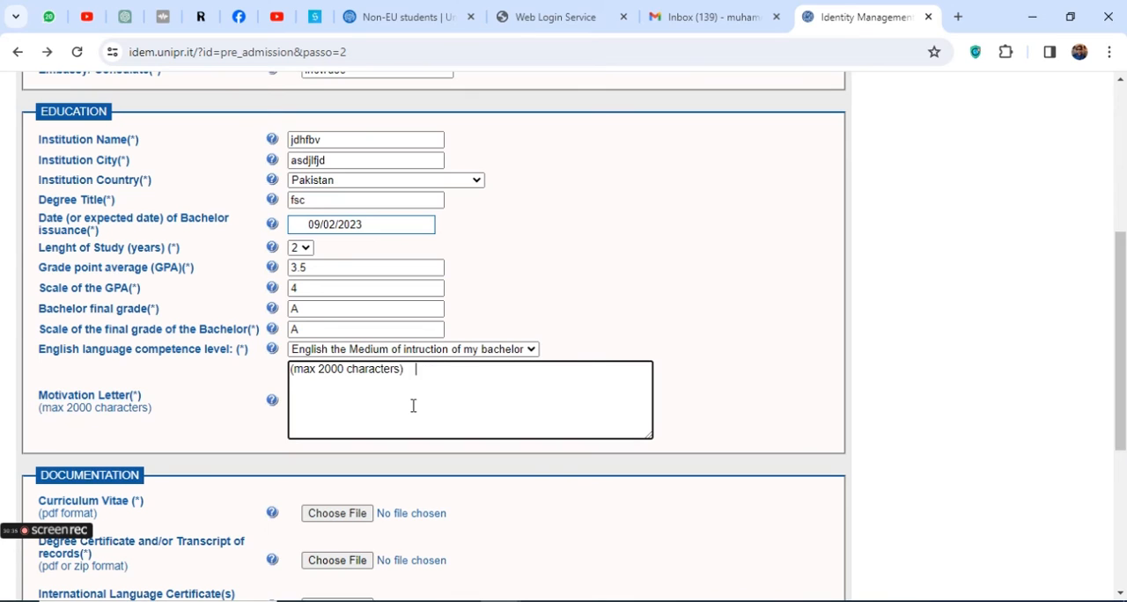
key("ctrl+v")
key("ctrl+v")
key("ctrl+v")
key("ctrl+v")
key("ctrl+v")
key("ctrl+v")
key("ctrl+v")
key("ctrl+v")
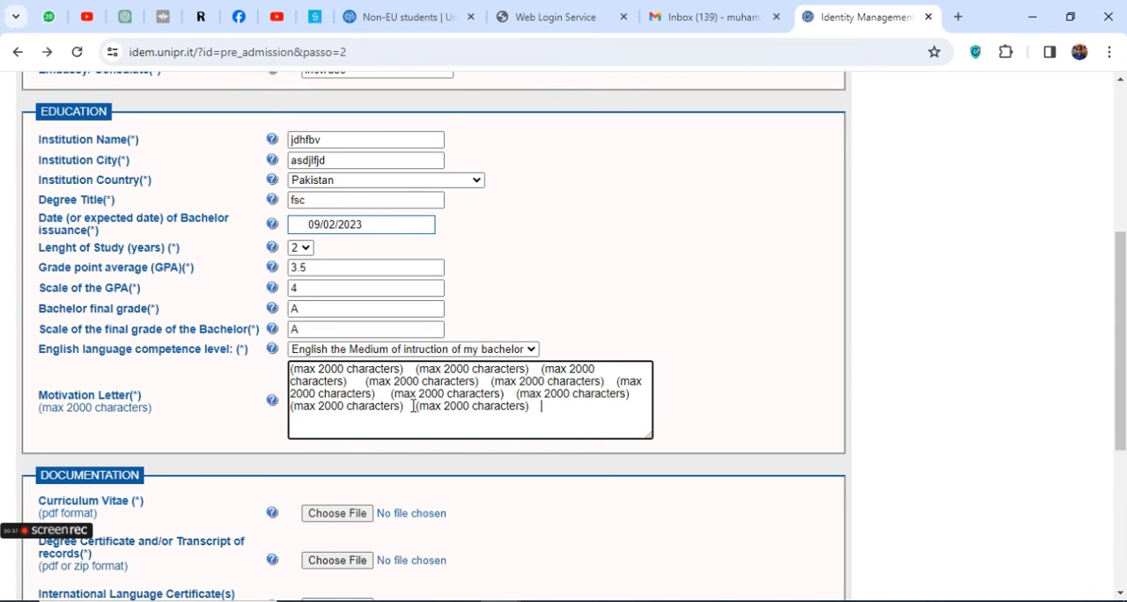
key("ctrl+v")
key("ctrl+v")
key("ctrl+v")
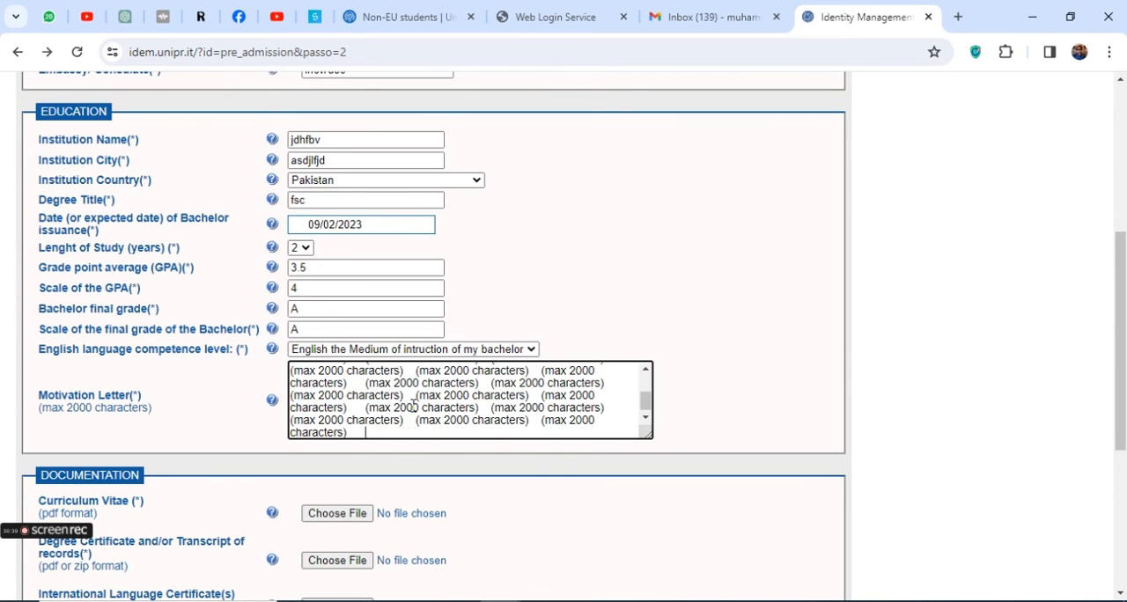
scroll(163, 405, "down", 1)
scroll(70, 406, "down", 1)
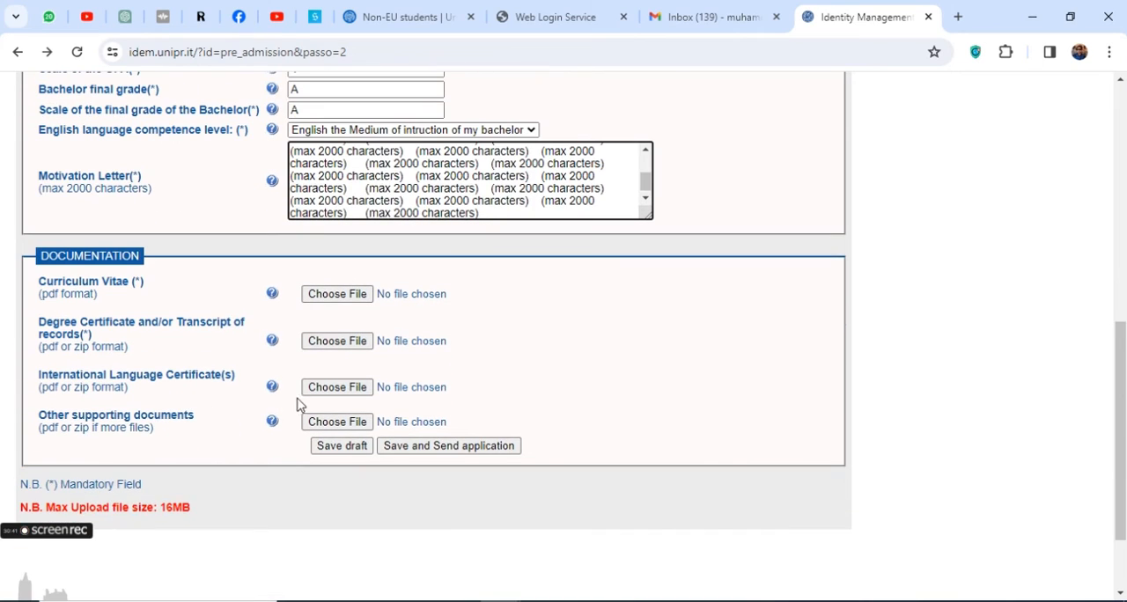
triple_click(62, 287)
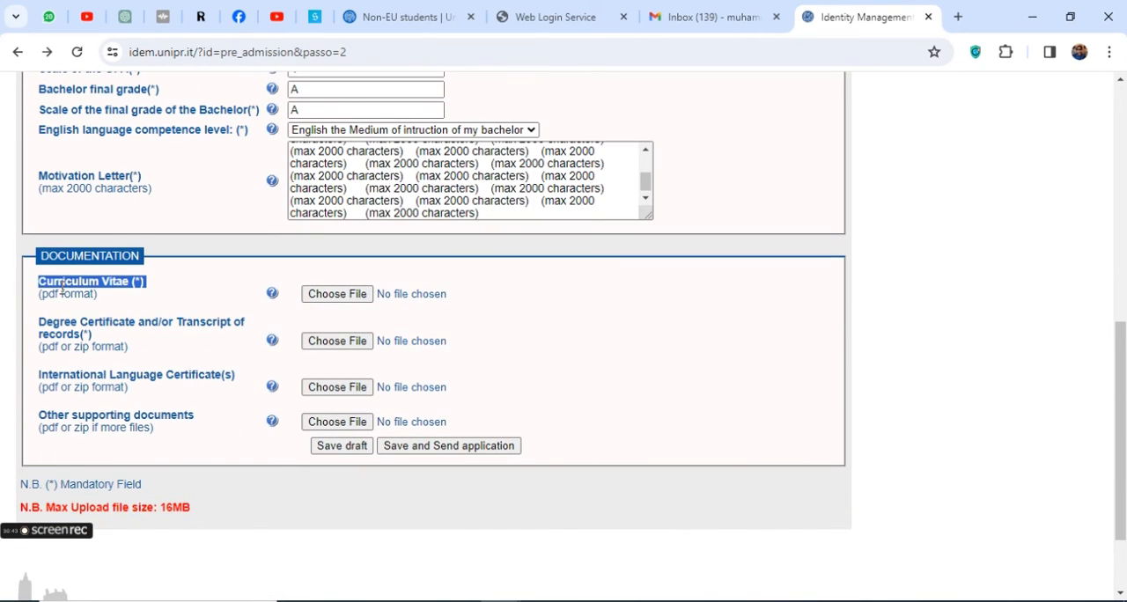
left_click(338, 294)
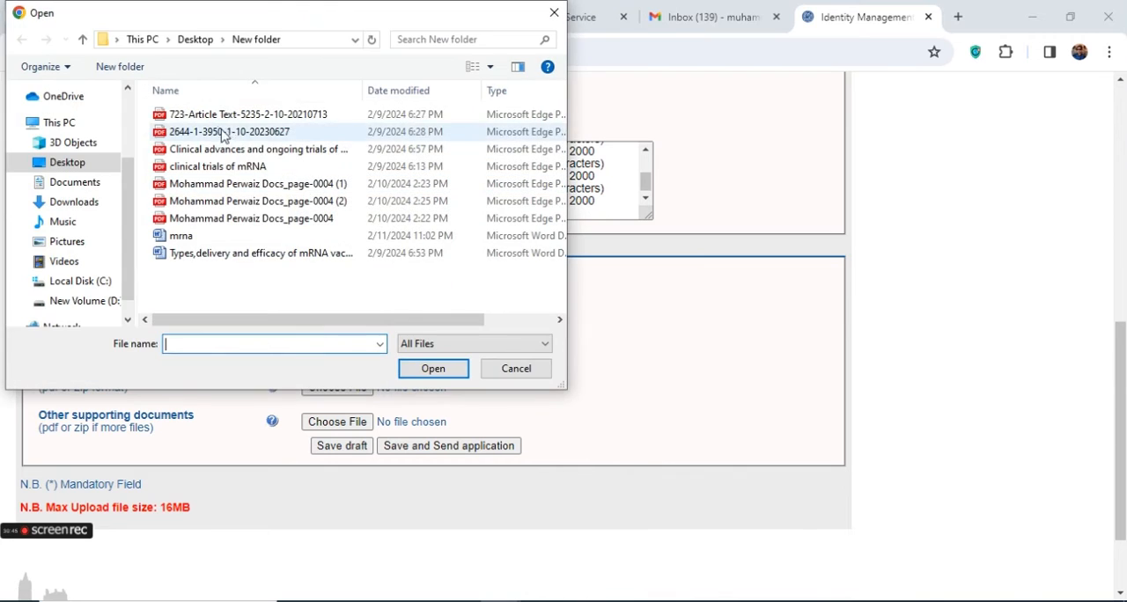
double_click(211, 111)
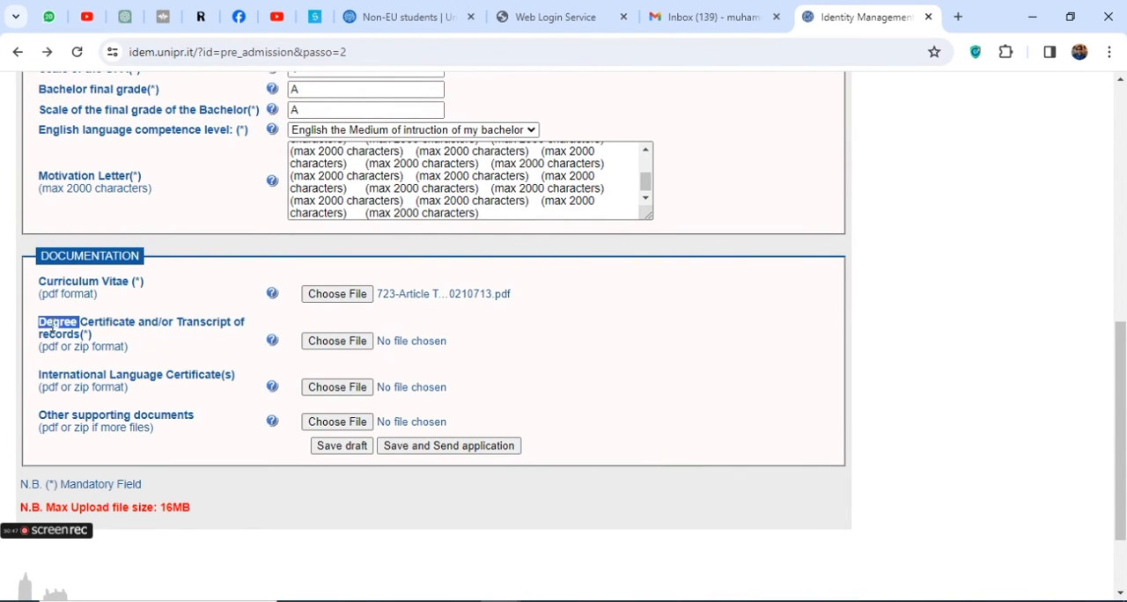
triple_click(56, 325)
left_click(338, 342)
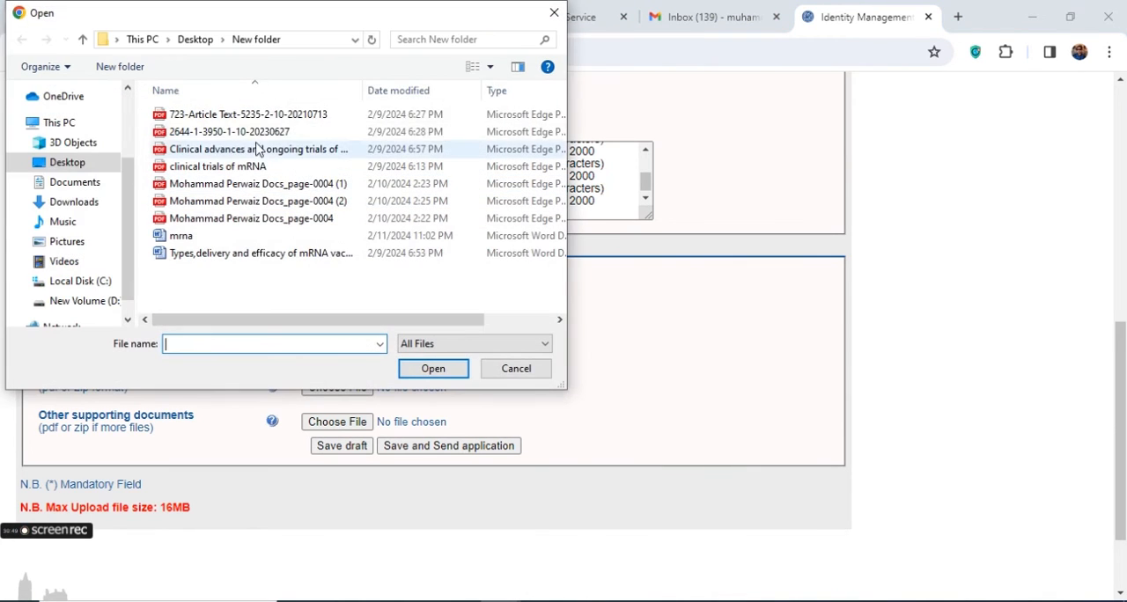
double_click(255, 113)
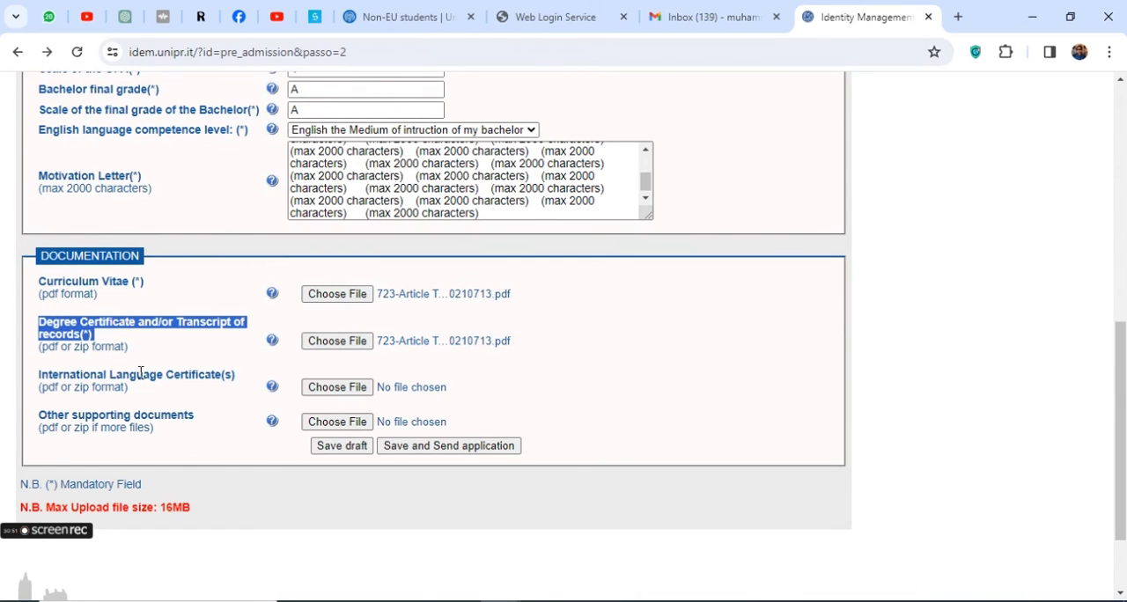
triple_click(141, 375)
left_click(319, 389)
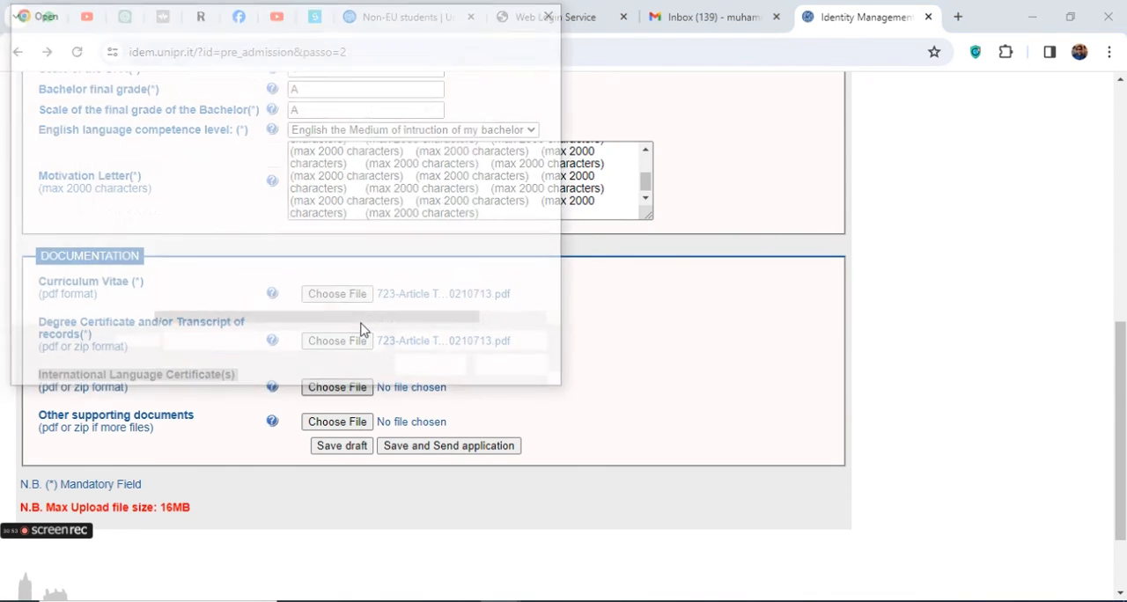
double_click(238, 114)
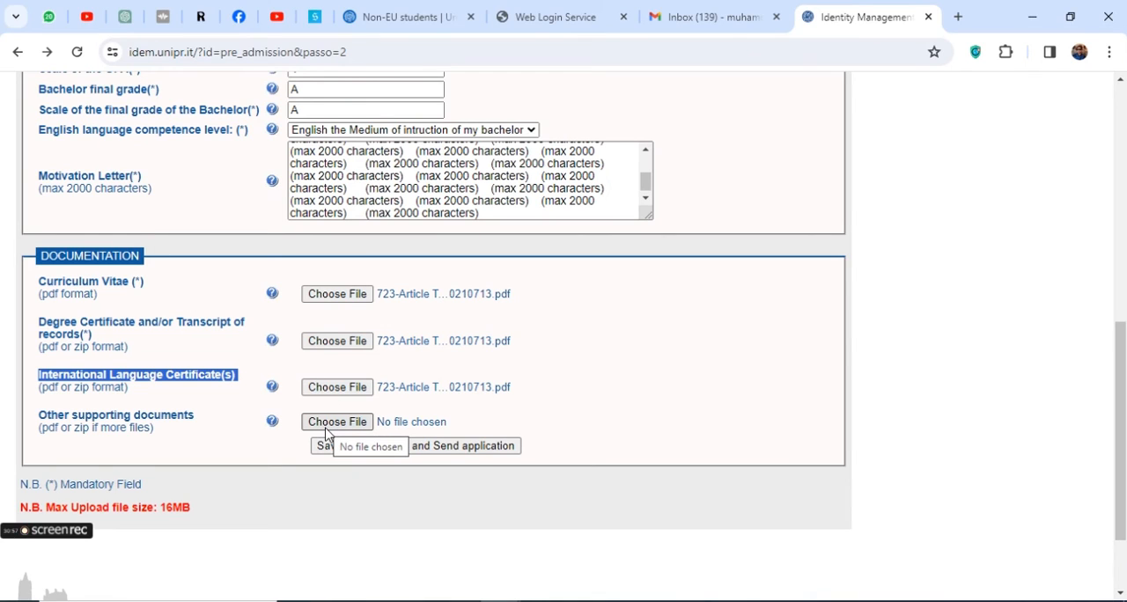
triple_click(114, 415)
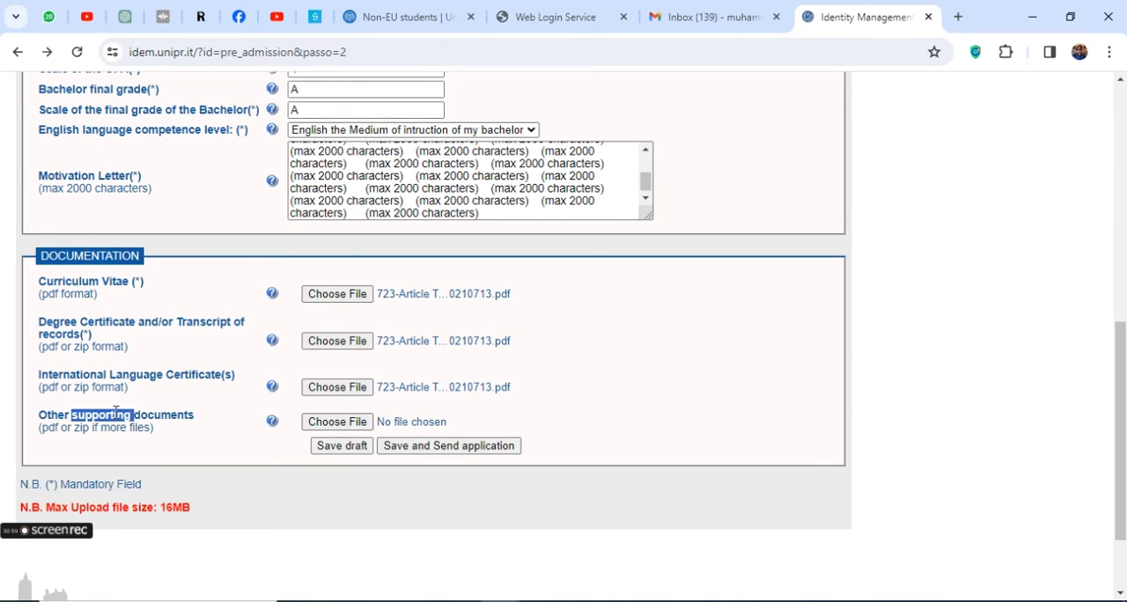
left_click(332, 423)
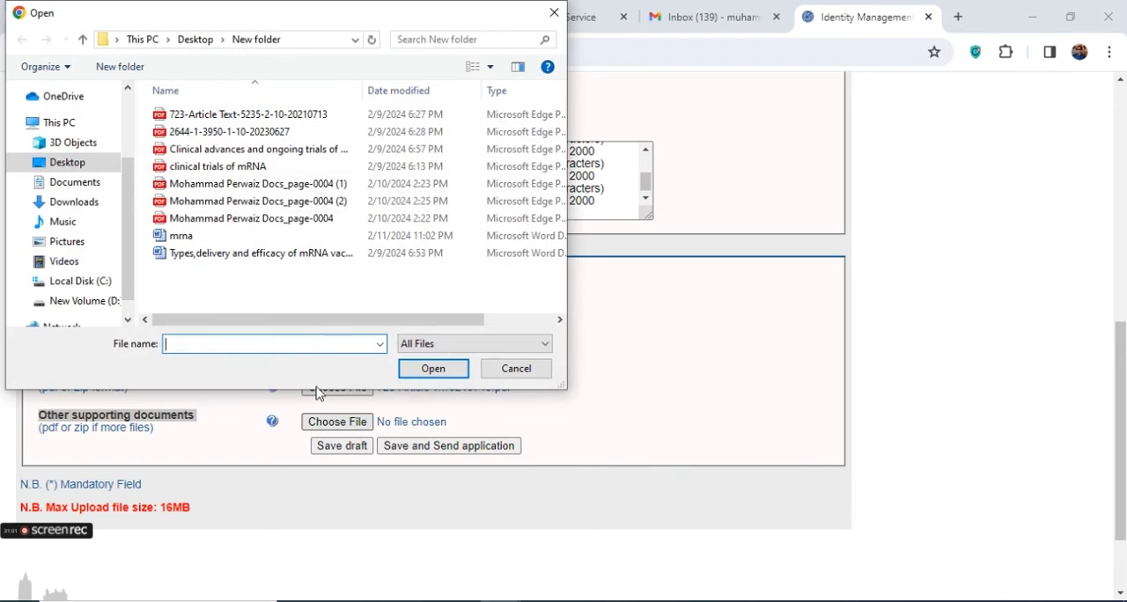
left_click(249, 117)
double_click(250, 117)
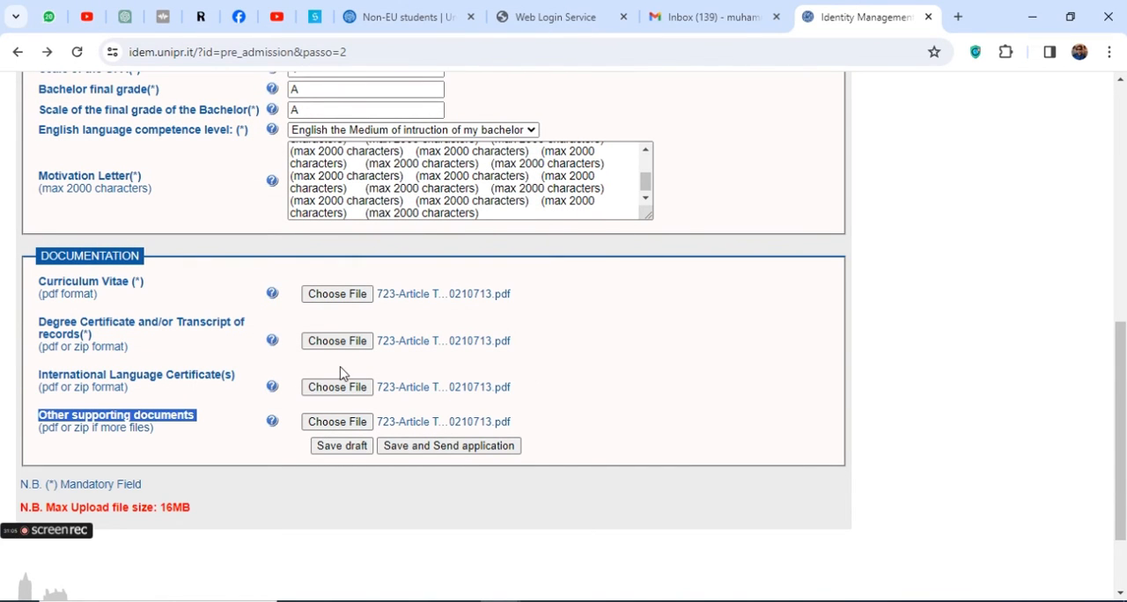
Save and send the pre-admission application, confirming the submission
scroll(356, 387, "up", 2)
scroll(357, 387, "down", 2)
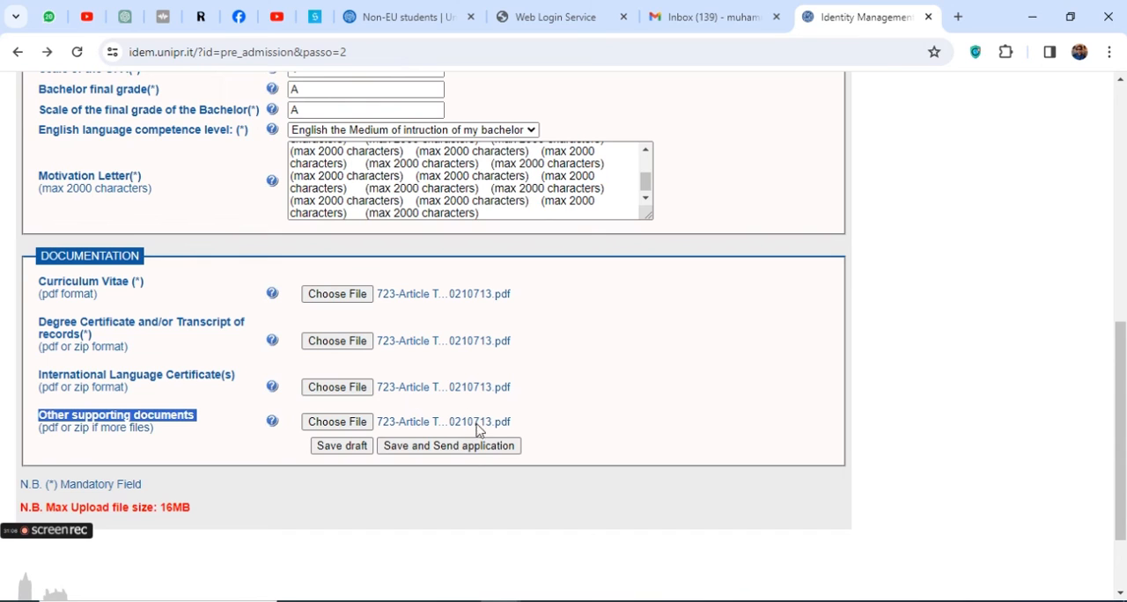
left_click(430, 451)
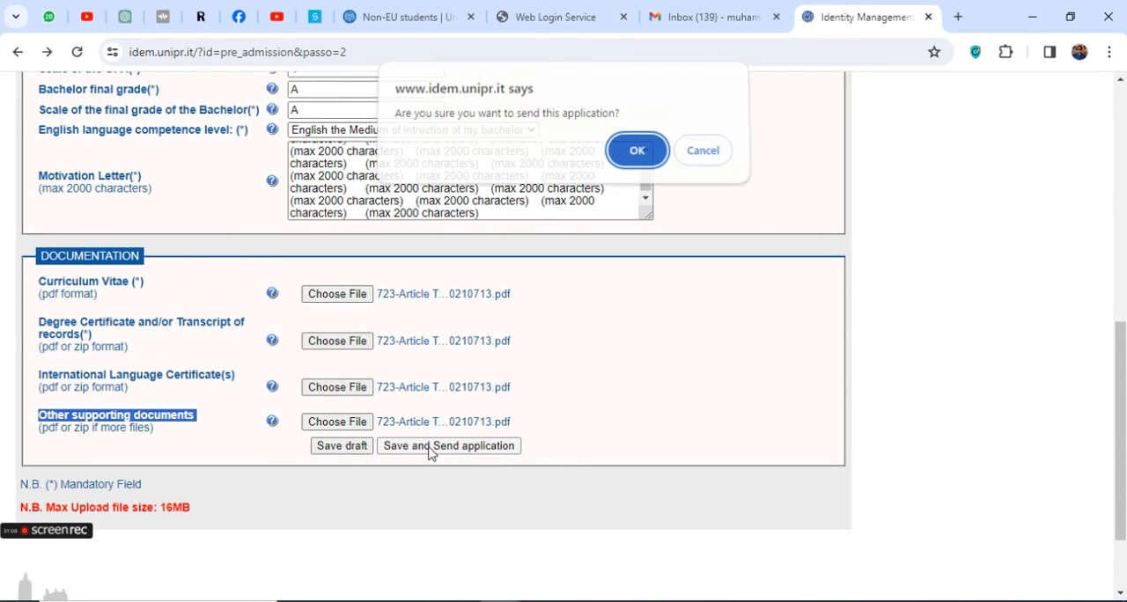
left_click(633, 153)
scroll(633, 153, "up", 2)
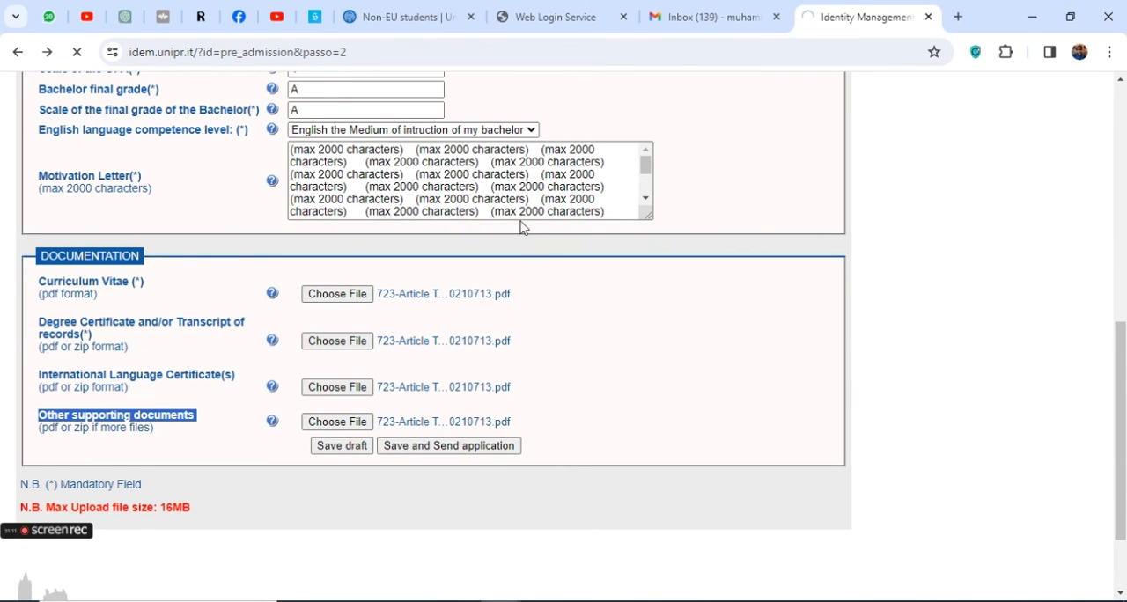
scroll(520, 227, "up", 5)
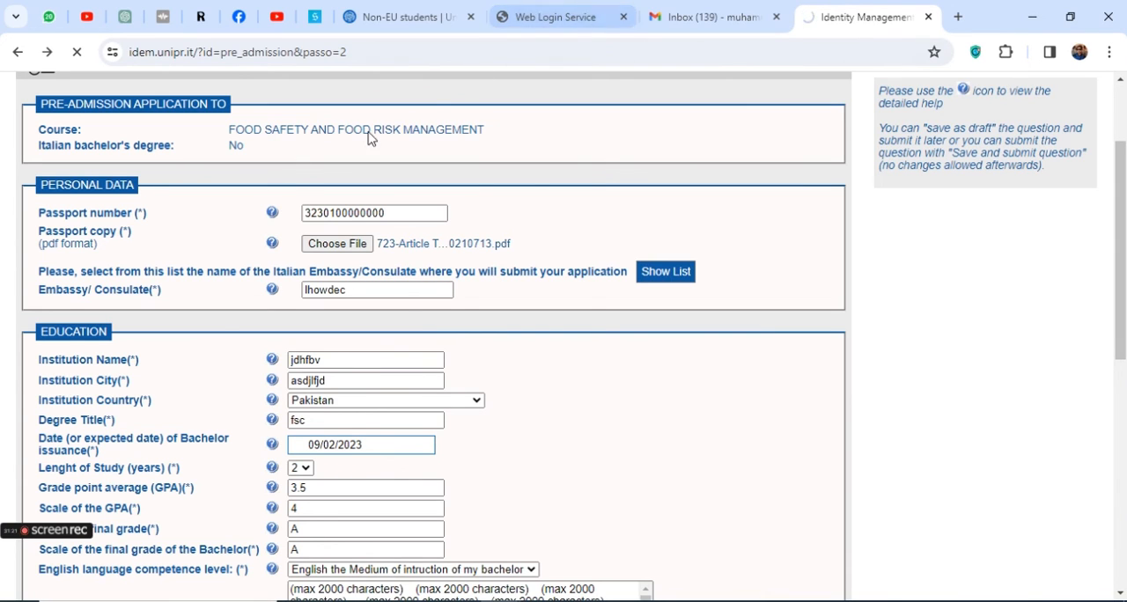
scroll(372, 139, "up", 3)
Search the web for "university of parma acceptance rate" from the Web Login Service page and highlight the acceptance rate in the first result
left_click(564, 16)
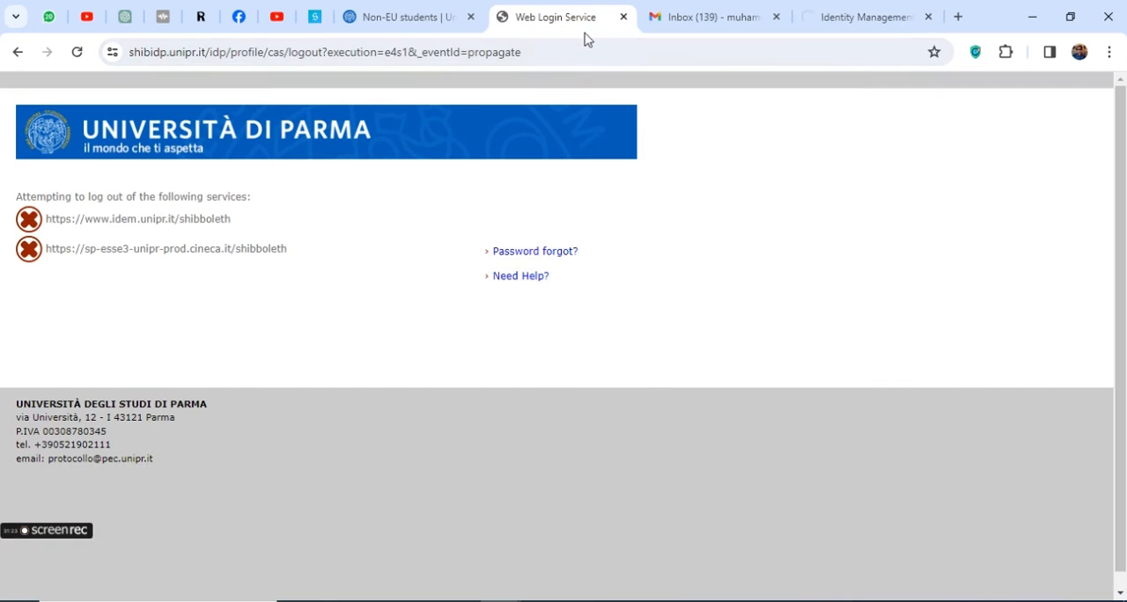
left_click(555, 53)
type("UNI ")
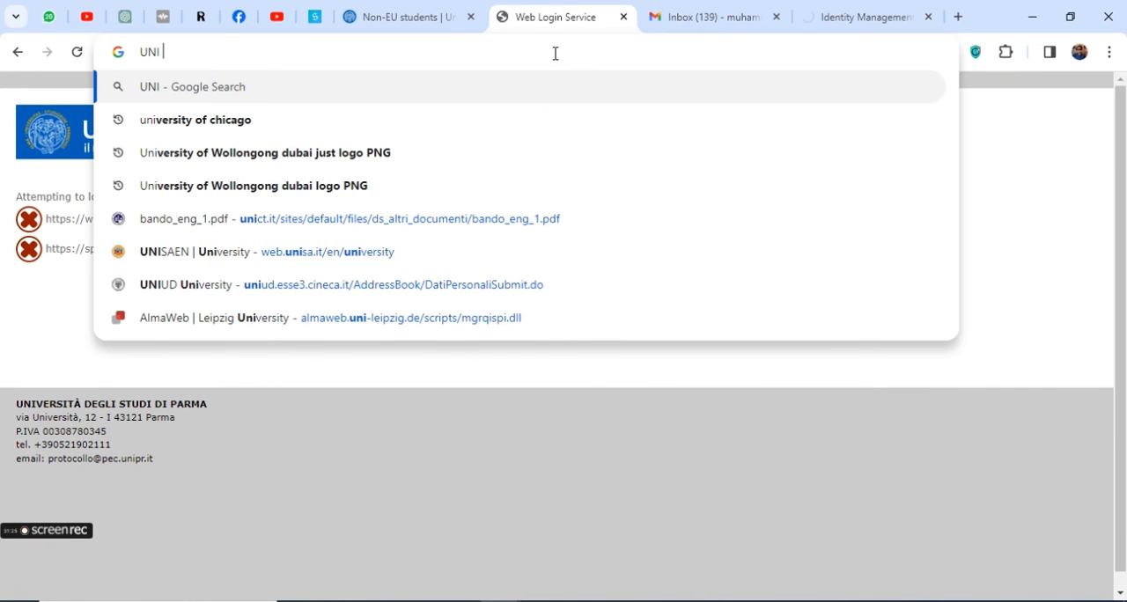
type("OF PAR")
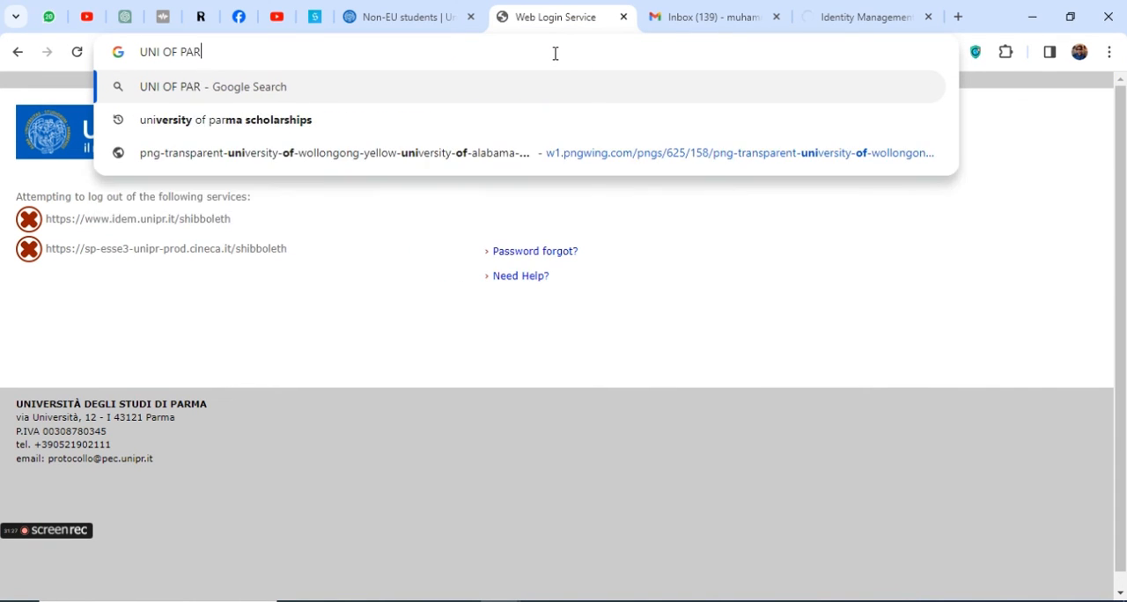
type("MA ACCE")
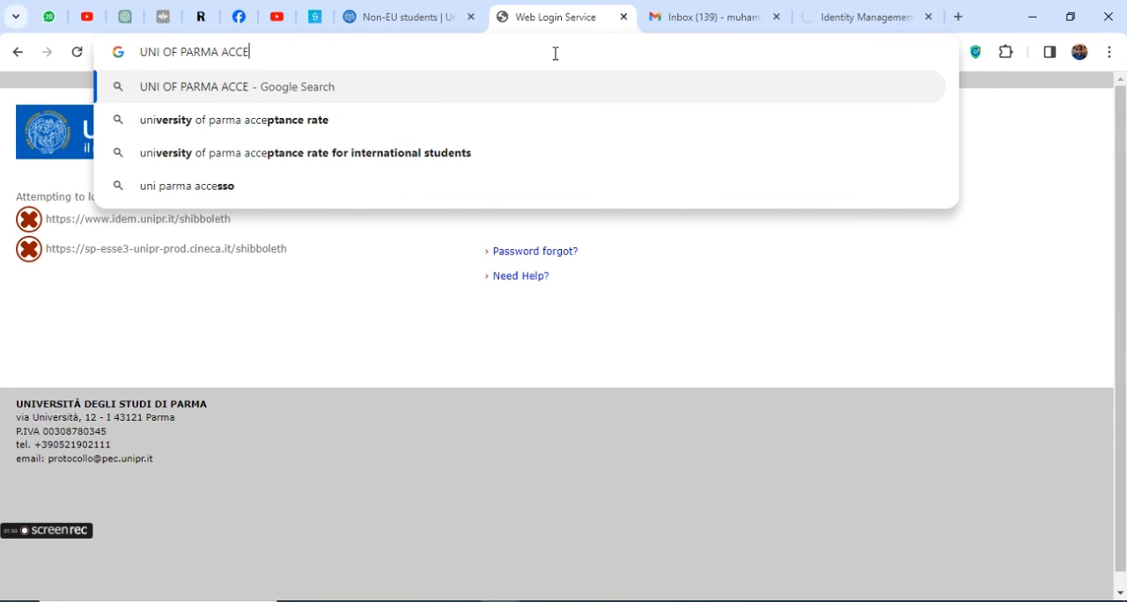
left_click(244, 120)
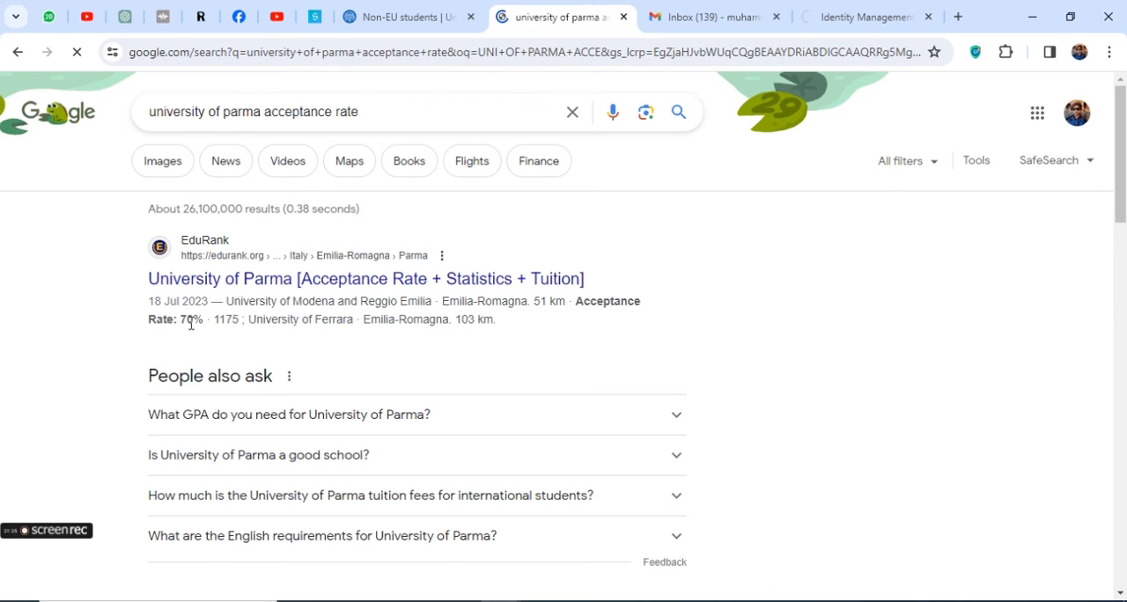
left_click_drag(182, 320, 208, 319)
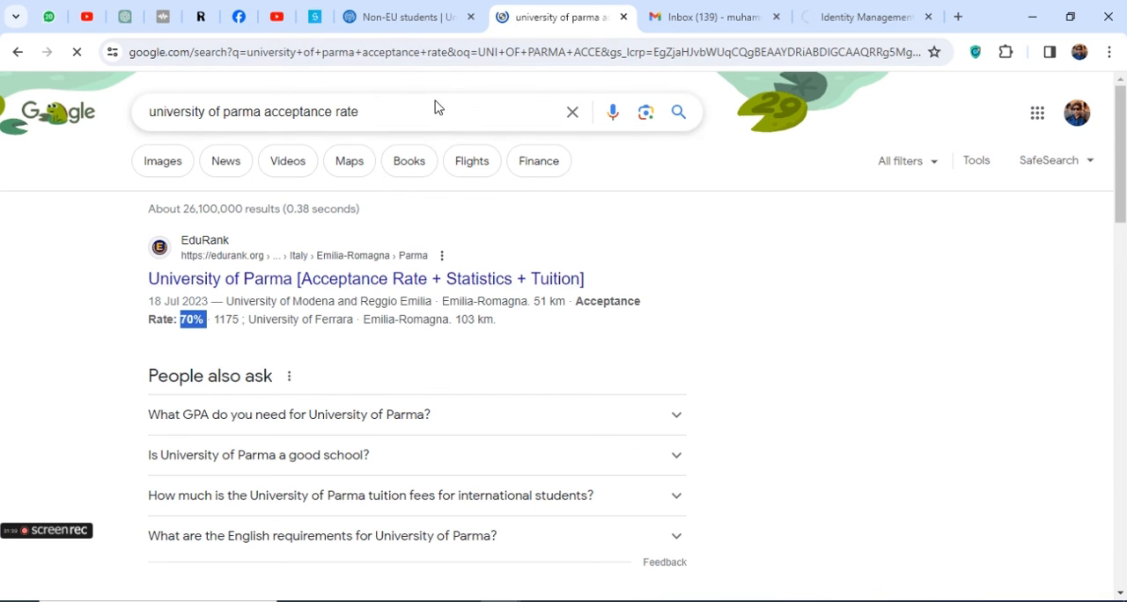
Search the web for "university of parma ranking" and highlight the QS World ranking in the first result
left_click_drag(382, 118, 270, 109)
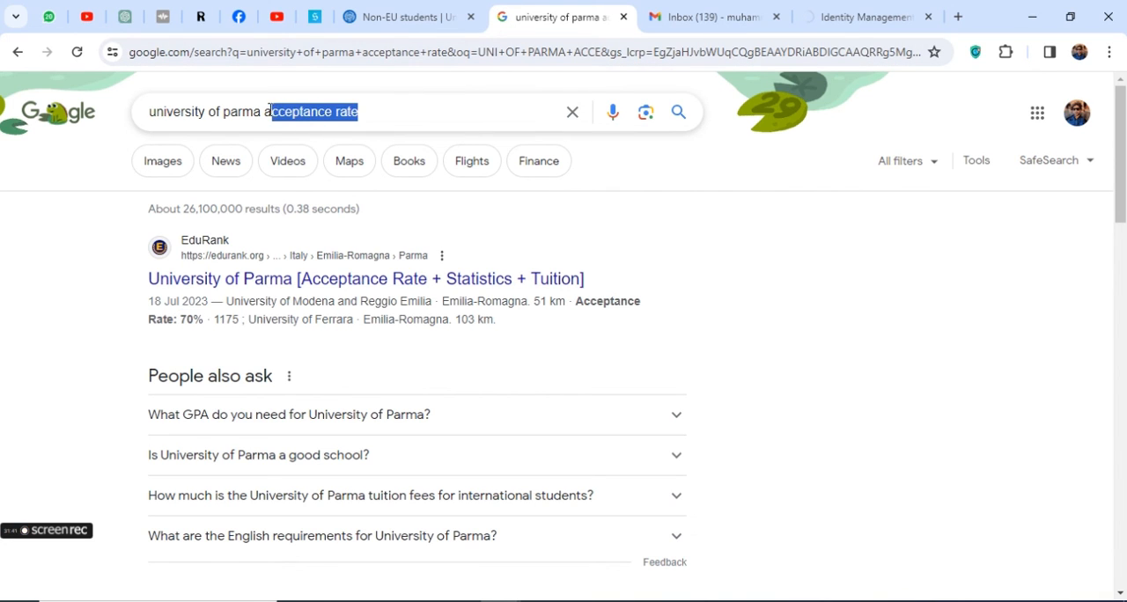
type("RA")
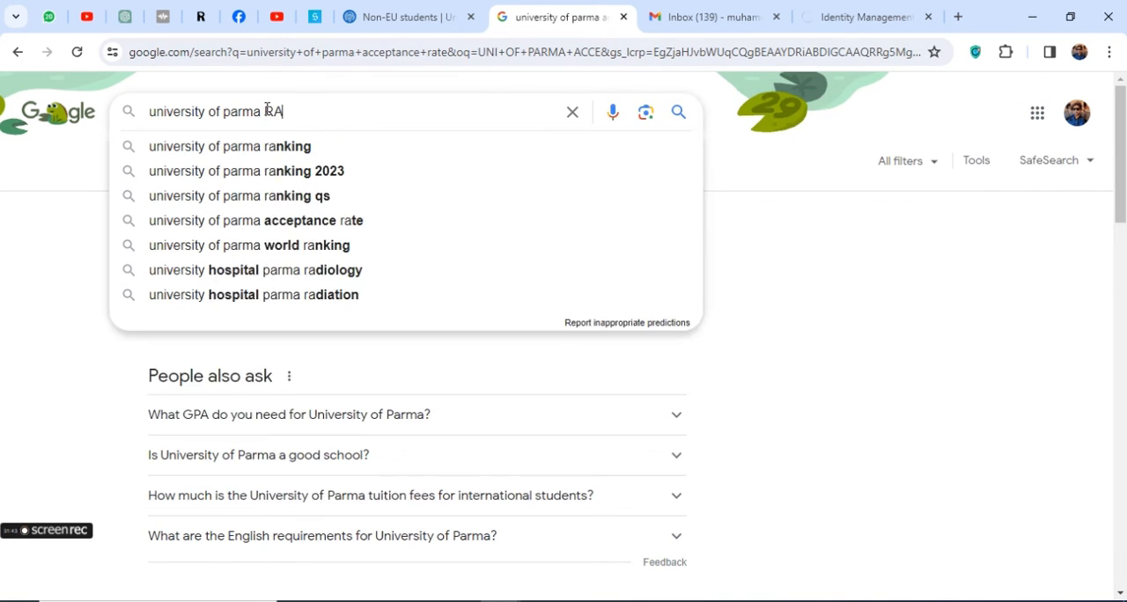
type("NKI")
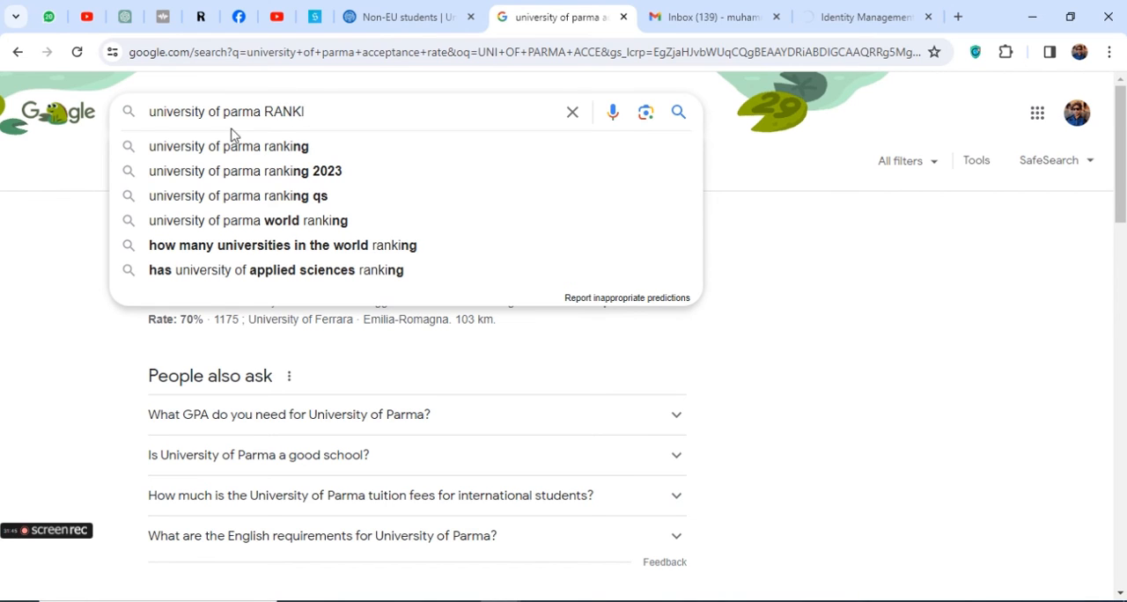
left_click(239, 146)
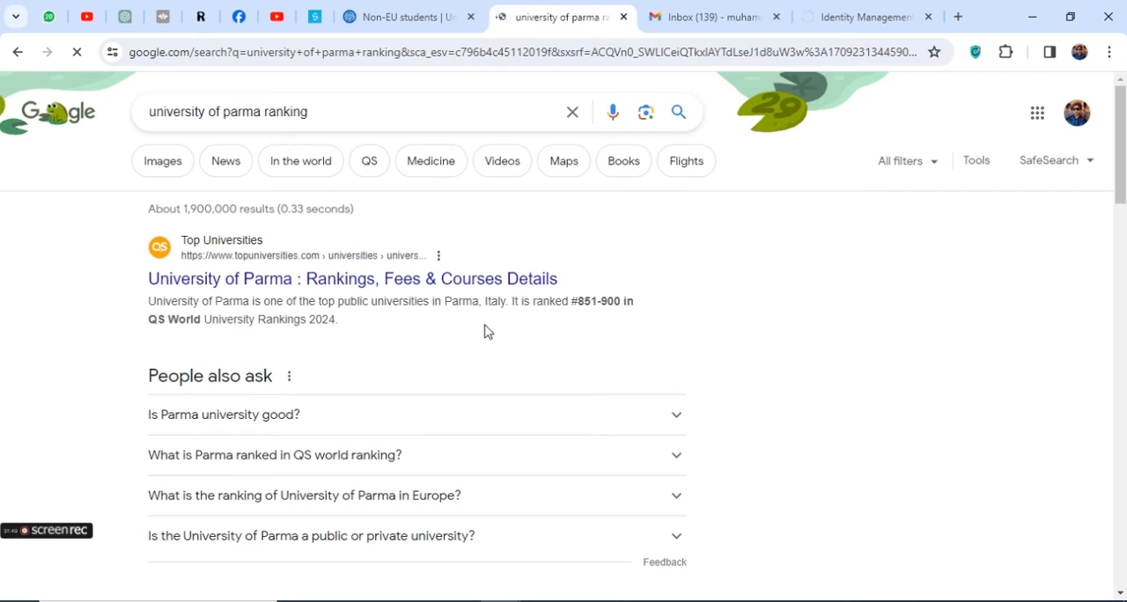
left_click_drag(573, 302, 634, 312)
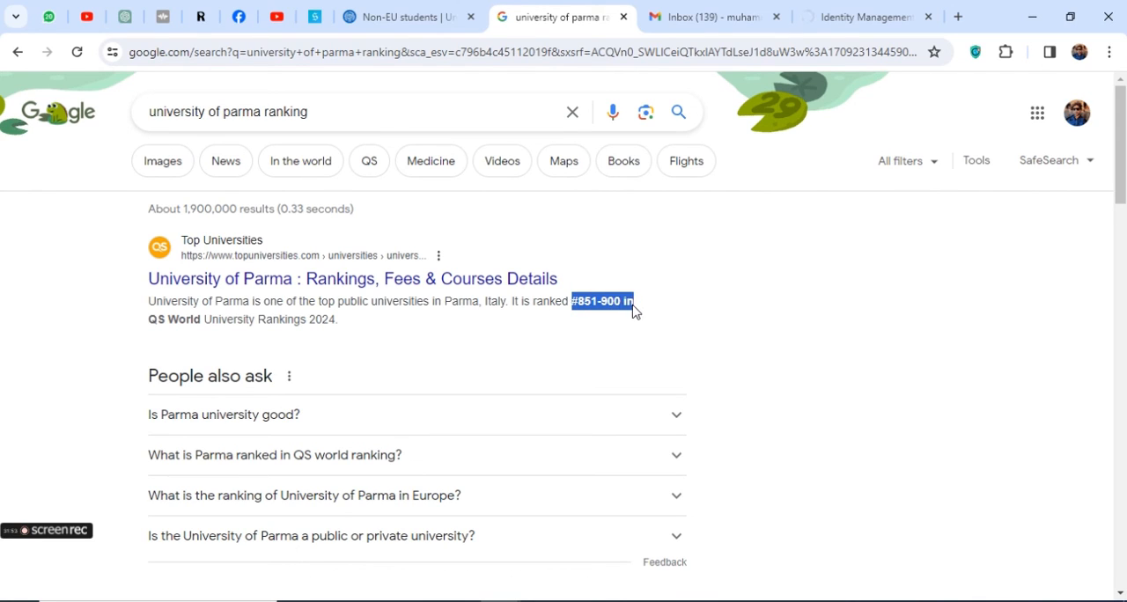
Expand the question "Is the University of Parma a public or private university?" and highlight the university type in its answer
scroll(231, 398, "down", 1)
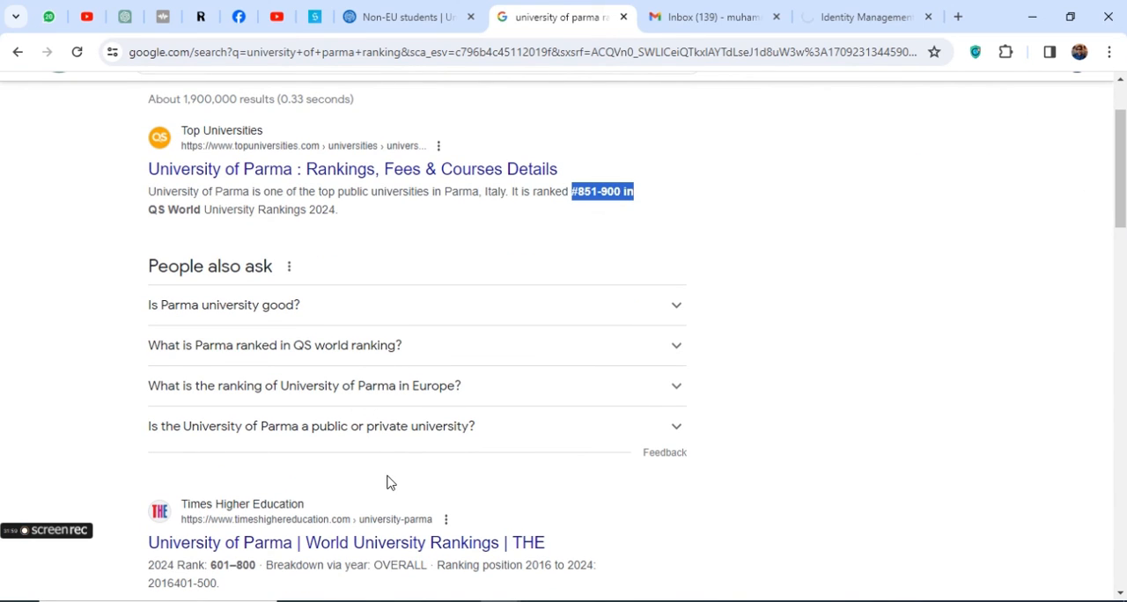
left_click(383, 435)
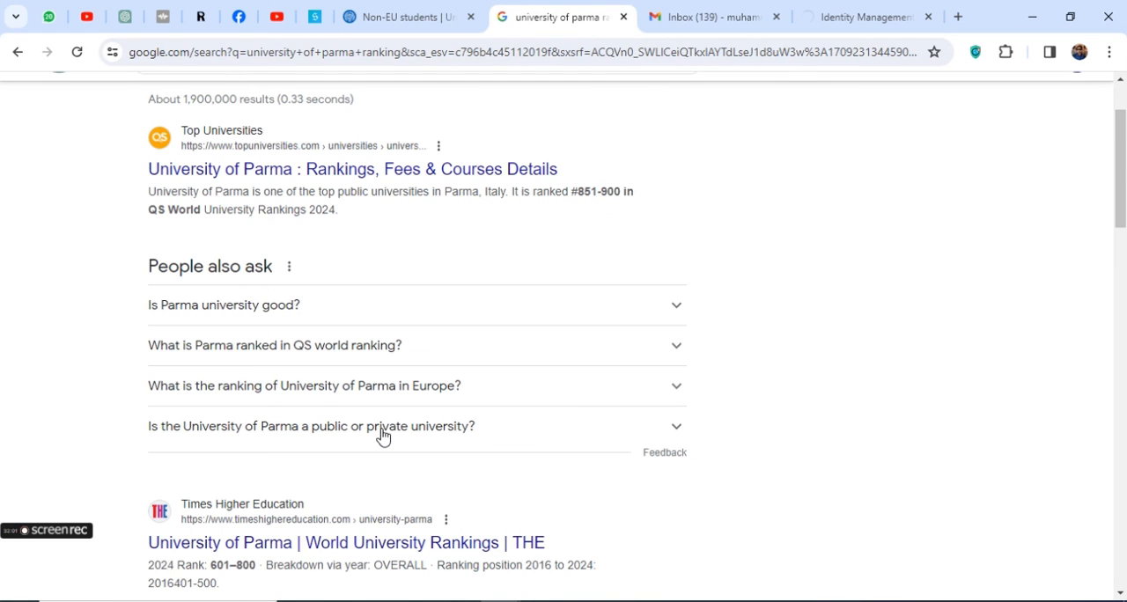
scroll(385, 433, "down", 1)
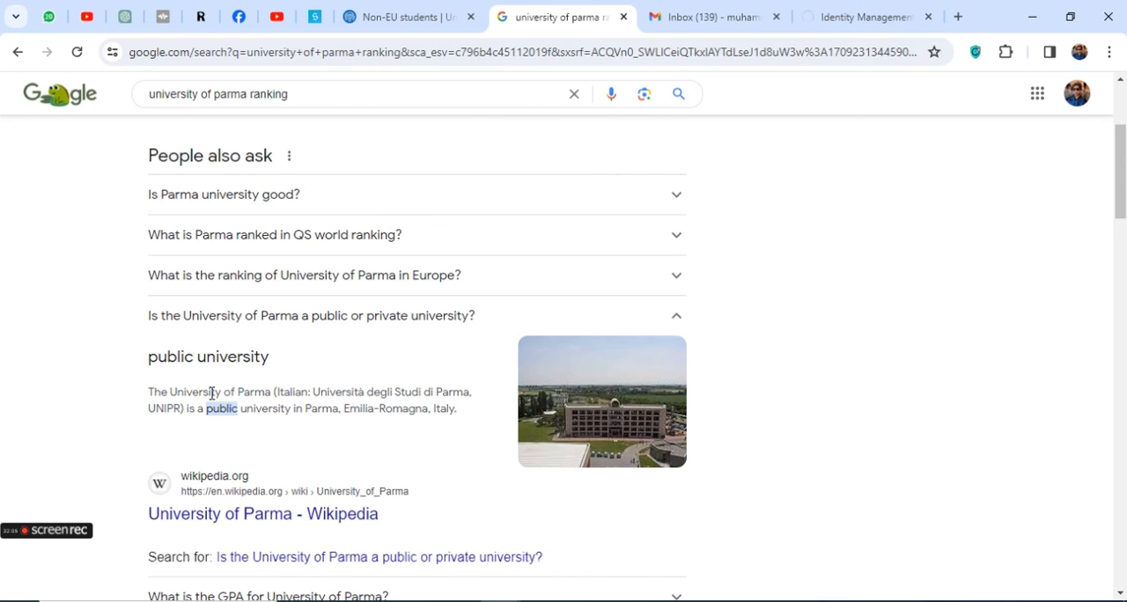
left_click_drag(202, 410, 239, 409)
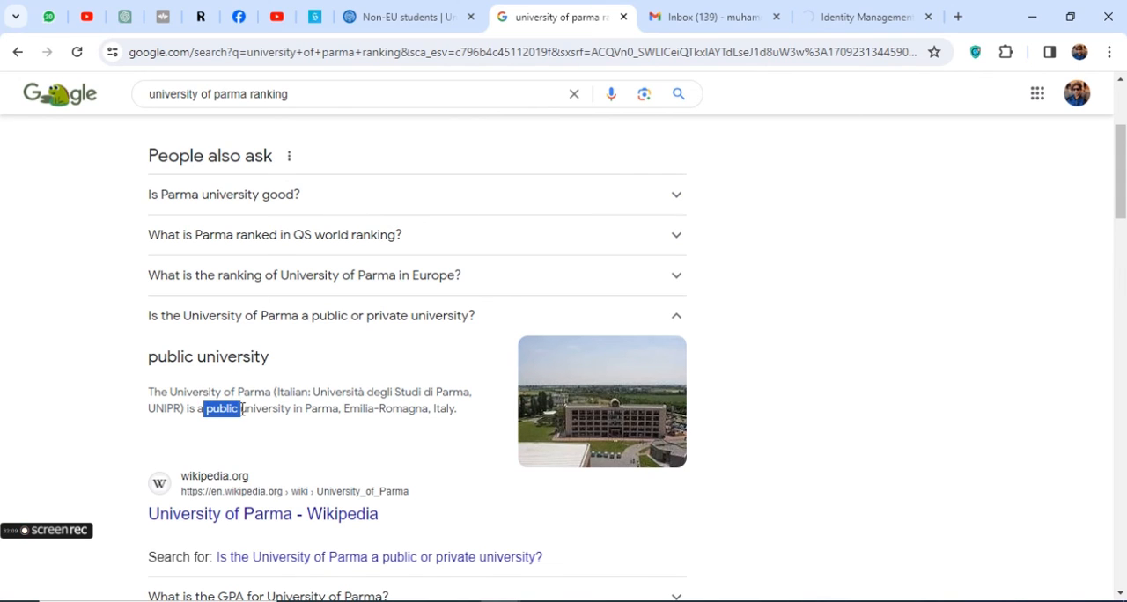
scroll(365, 264, "up", 2)
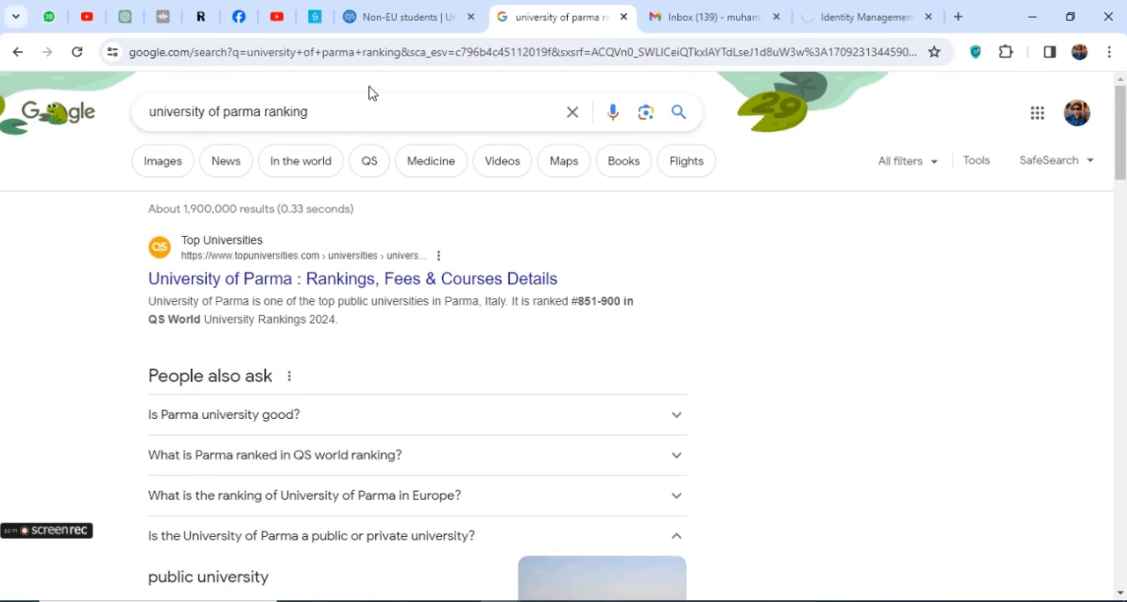
Search for "university of parma application deadline 2024" and highlight the closing date in the featured answer
scroll(361, 247, "down", 1)
scroll(361, 244, "up", 1)
double_click(287, 112)
key("BackSpace")
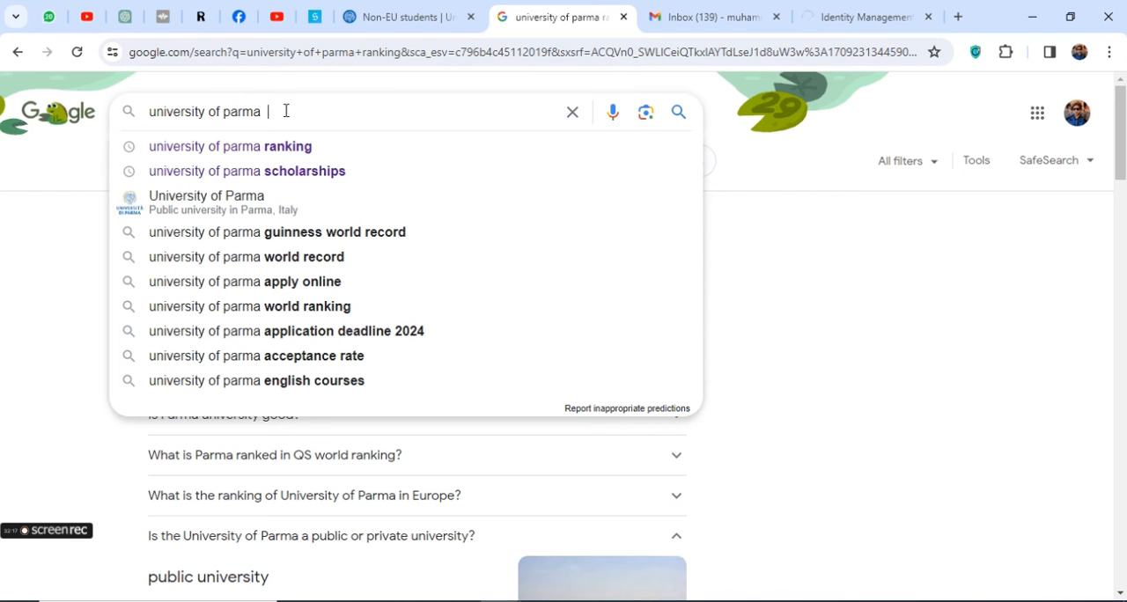
left_click(358, 333)
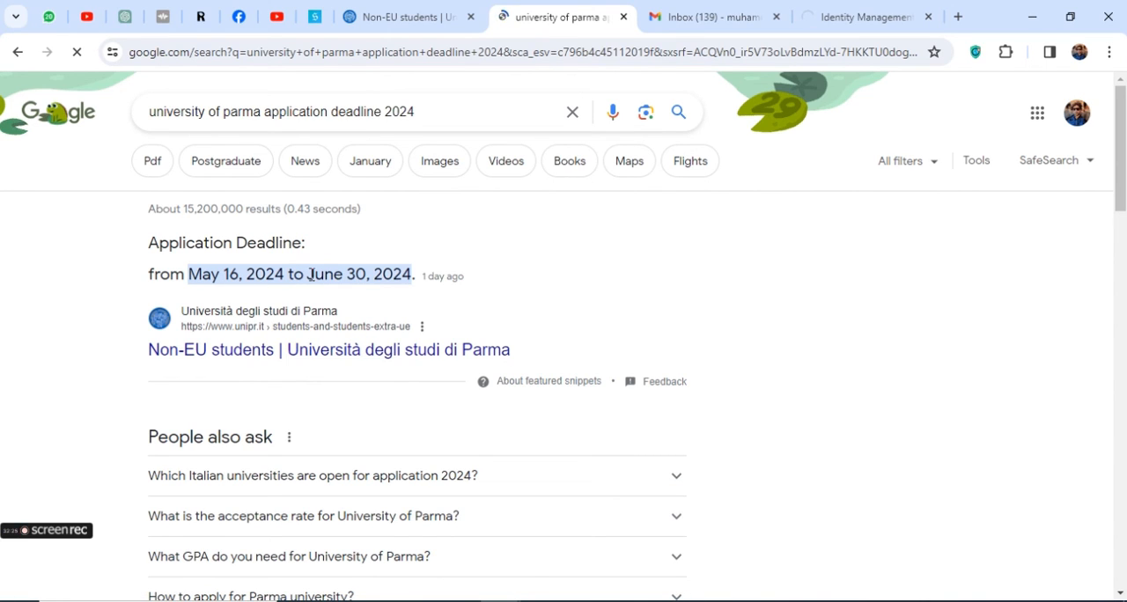
left_click_drag(309, 276, 420, 280)
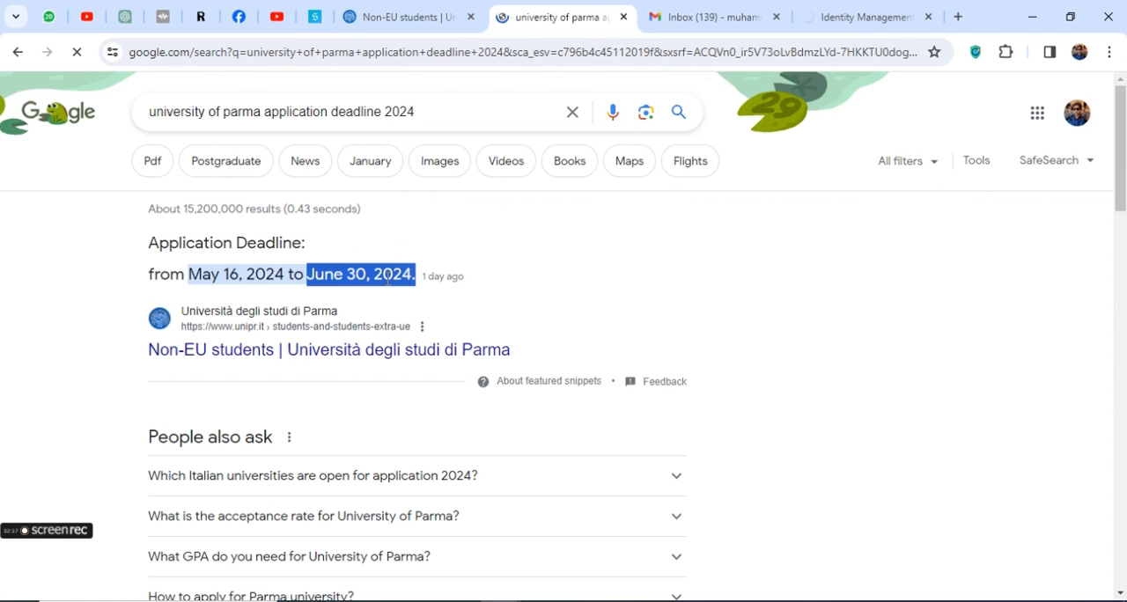
scroll(291, 326, "down", 3)
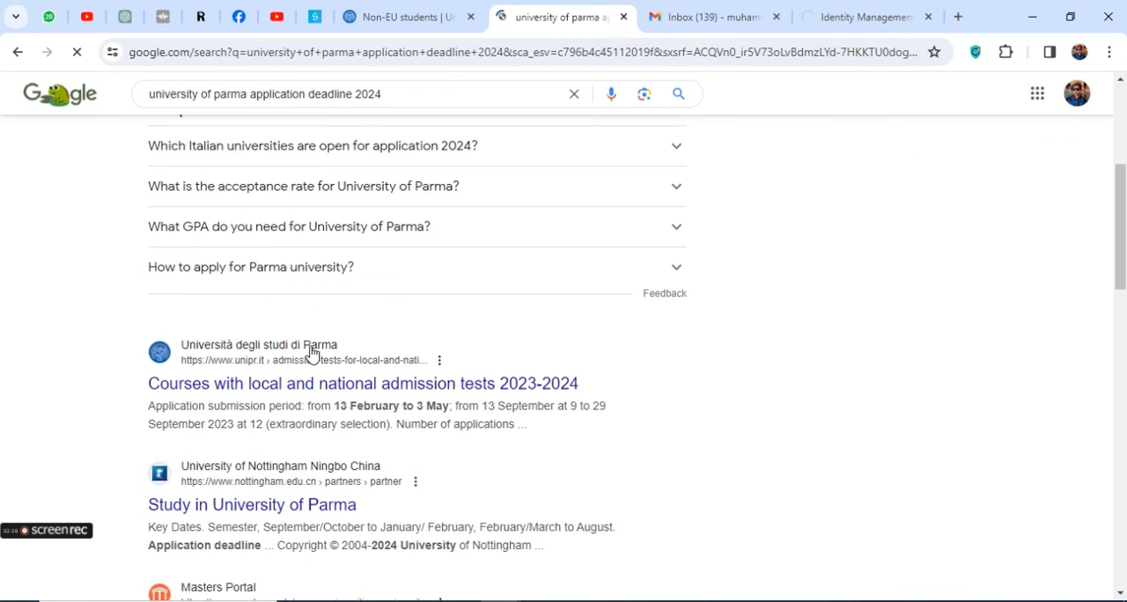
scroll(459, 232, "up", 1)
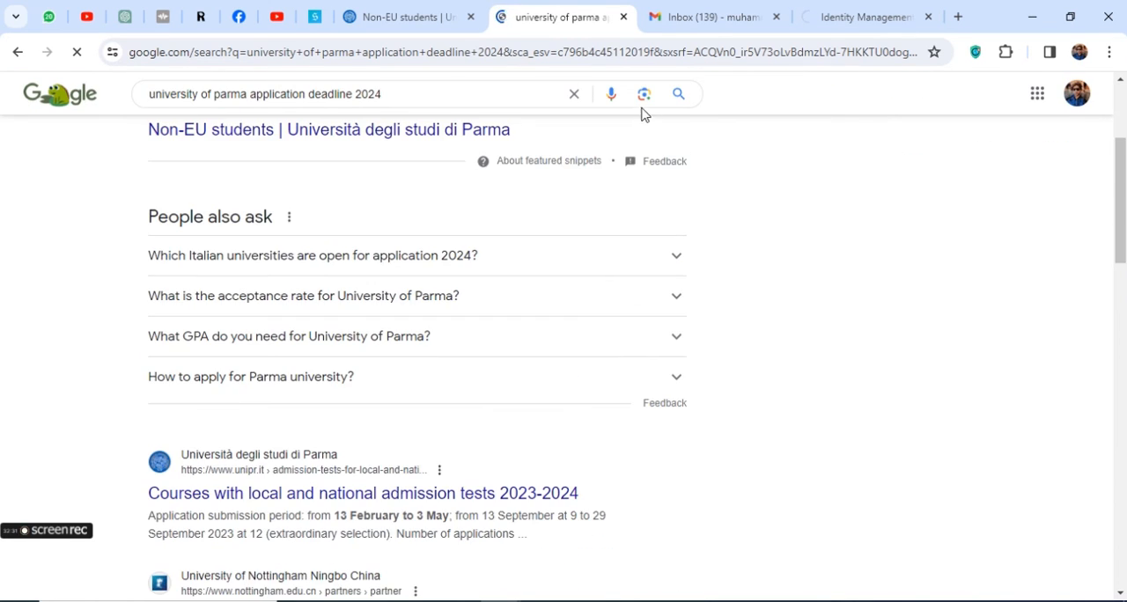
Check the Gmail inbox, then review the completed pre-admission form from personal data to documentation while it is being submitted
left_click(677, 9)
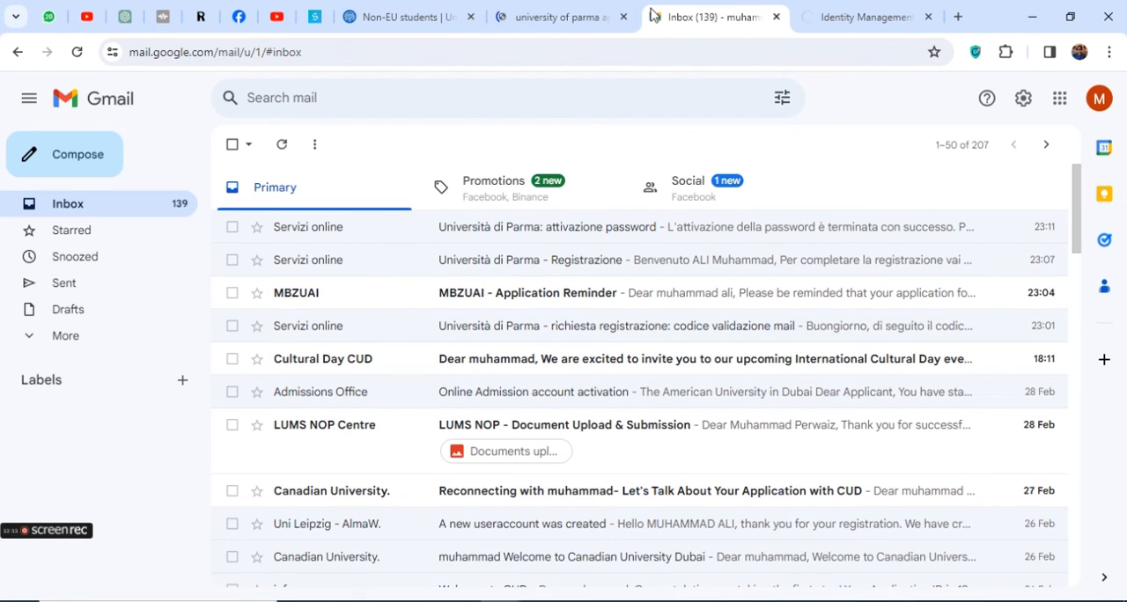
left_click(554, 15)
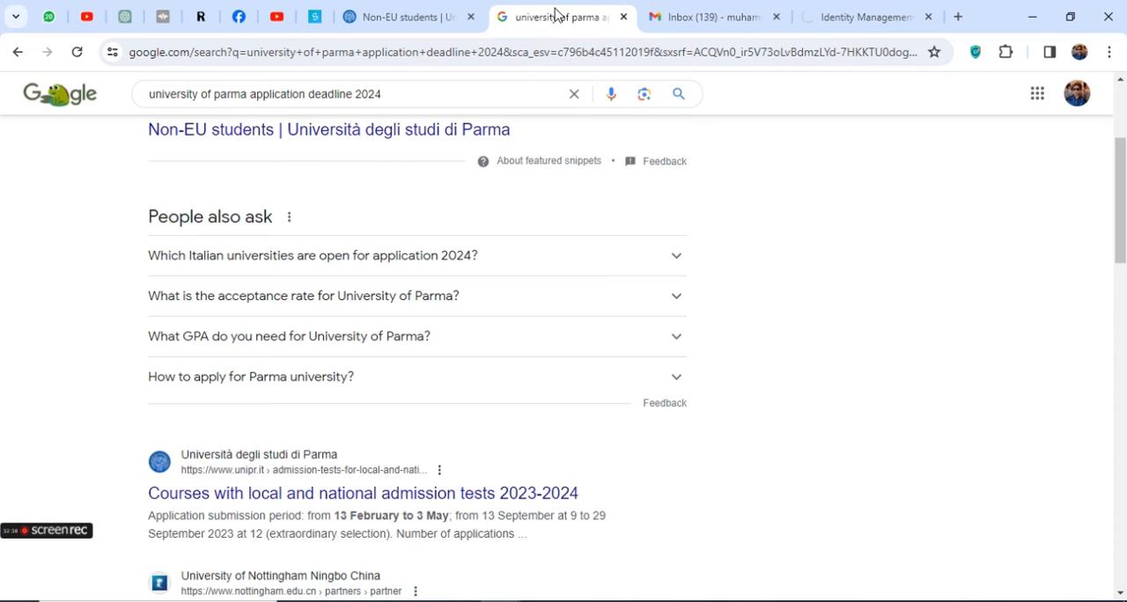
left_click(888, 11)
scroll(211, 402, "down", 15)
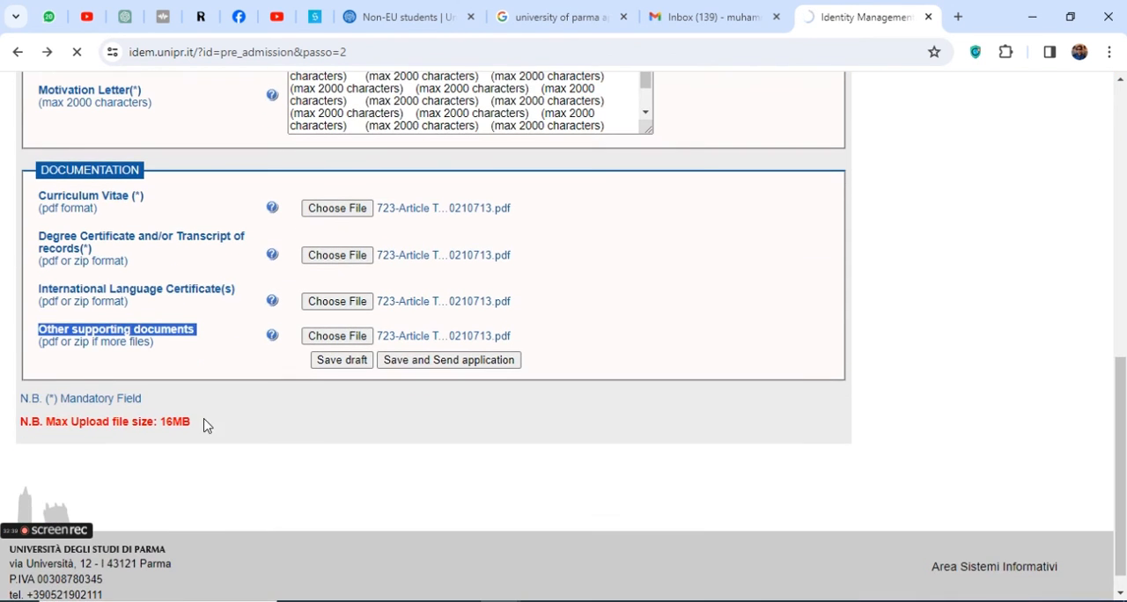
scroll(476, 401, "down", 1)
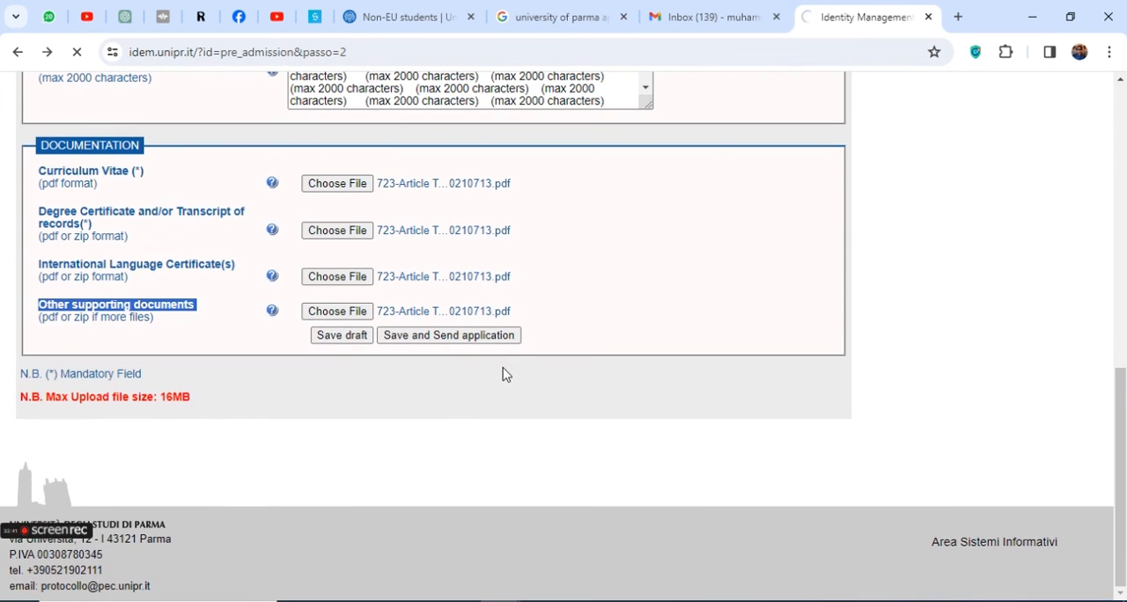
scroll(447, 354, "up", 15)
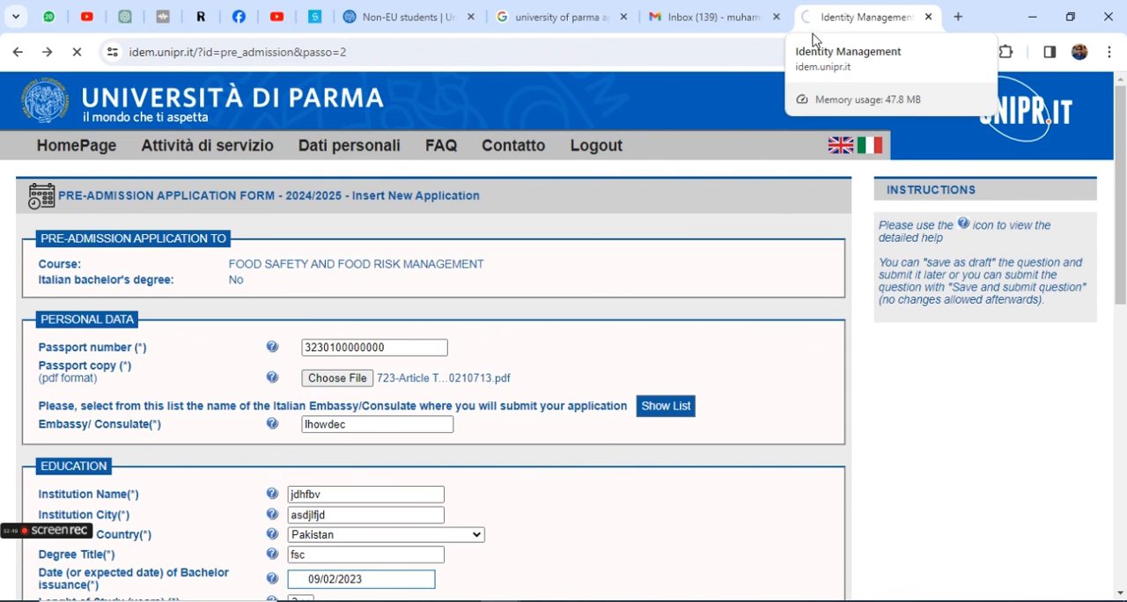
scroll(408, 335, "down", 5)
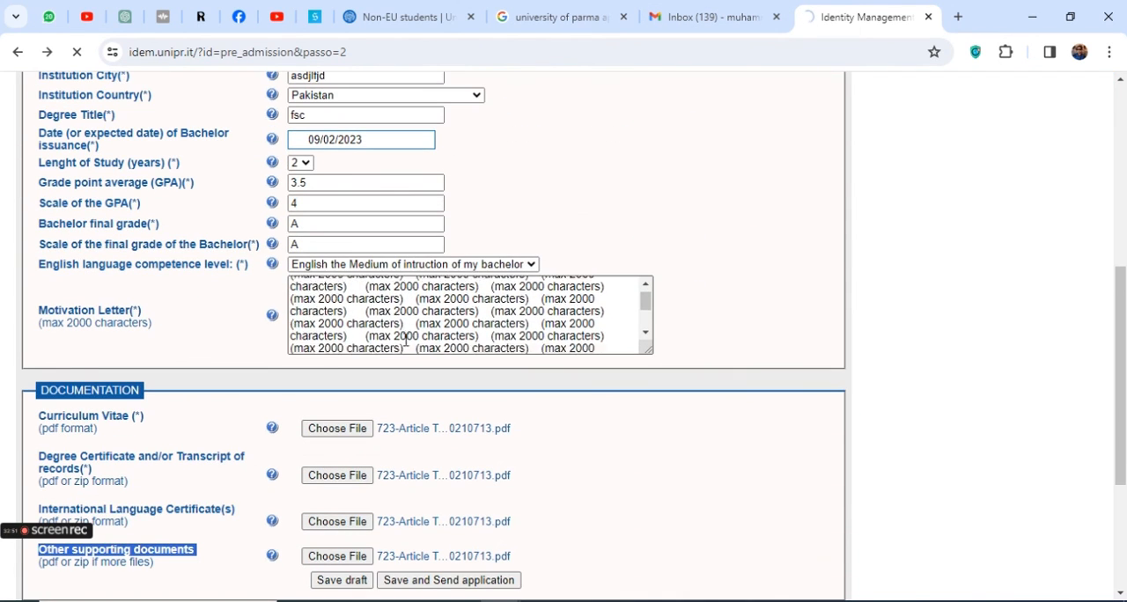
scroll(722, 365, "down", 3)
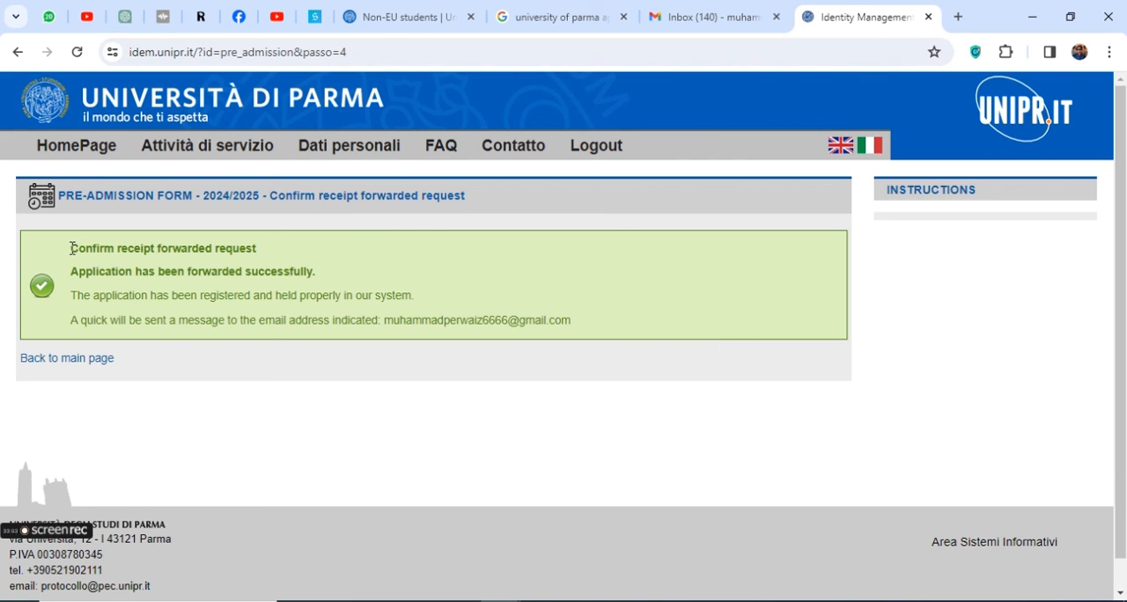
Read the pre-admission receipt page, highlighting each line of the forwarded request confirmation and the e-mail notice
left_click_drag(72, 248, 258, 247)
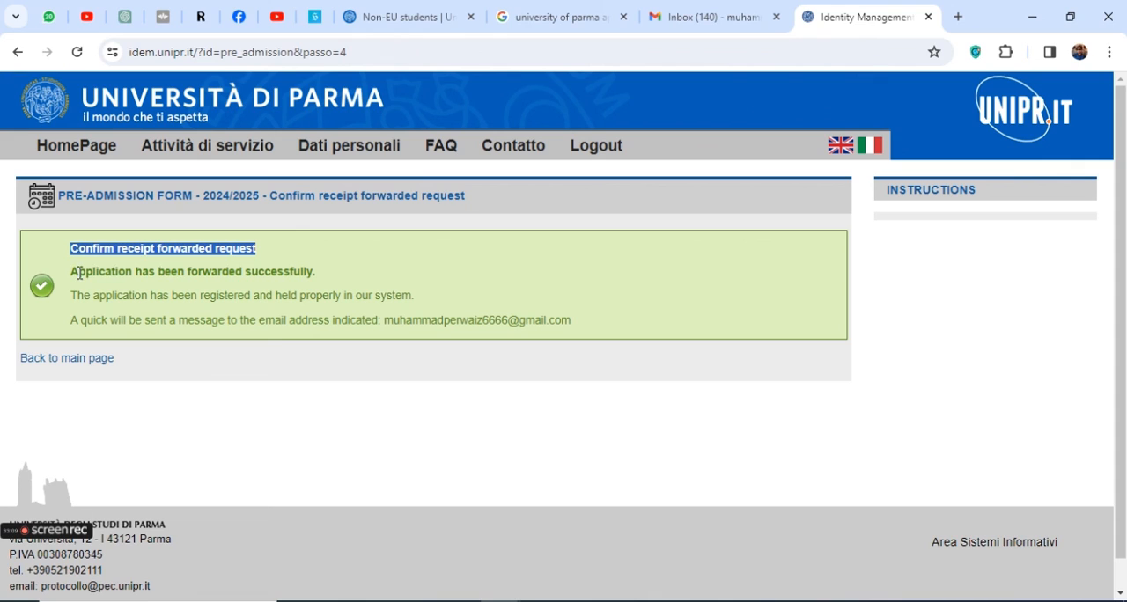
left_click_drag(79, 274, 287, 276)
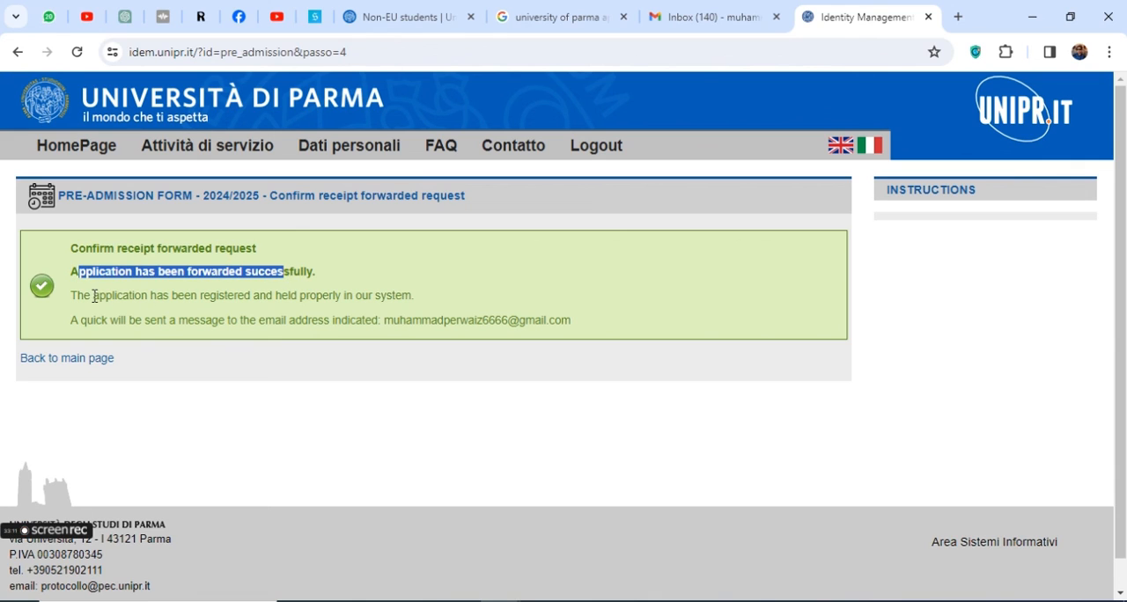
left_click_drag(95, 296, 419, 304)
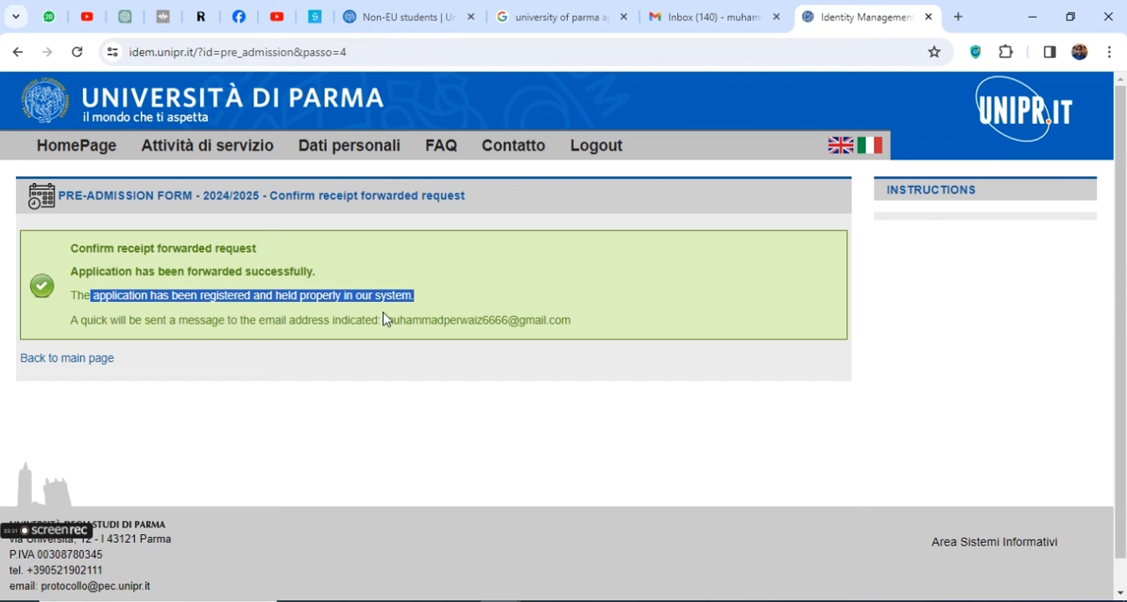
left_click(75, 322)
left_click_drag(75, 323, 569, 319)
In Gmail, open the message "University of Parma: Pre-Admission - Confirm receipt forwarded request", highlight its main lines and follow the application status link
left_click(714, 17)
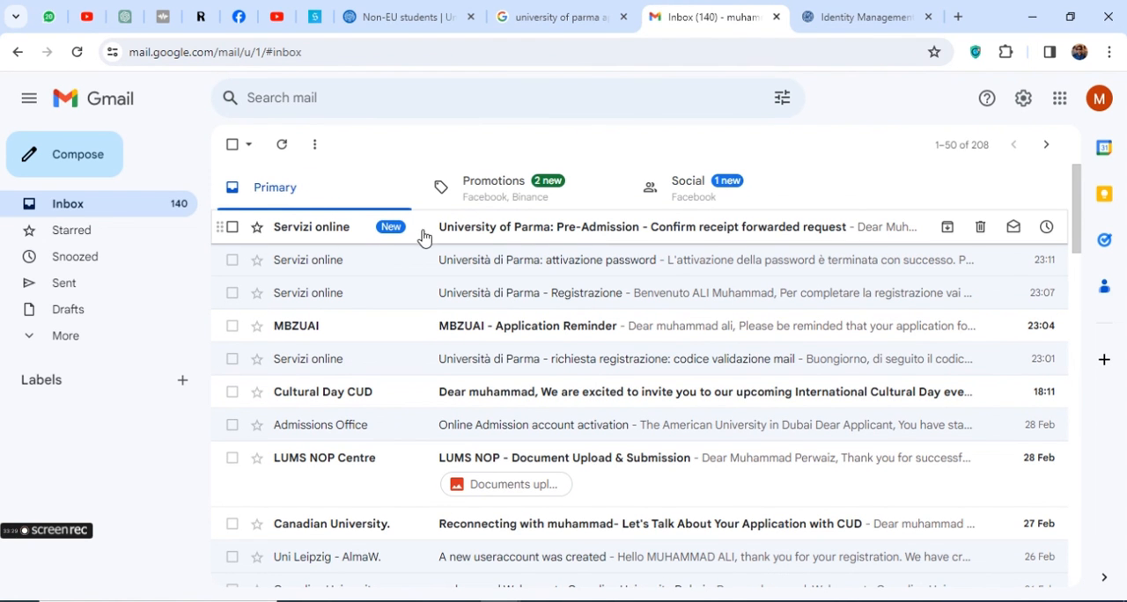
left_click(510, 235)
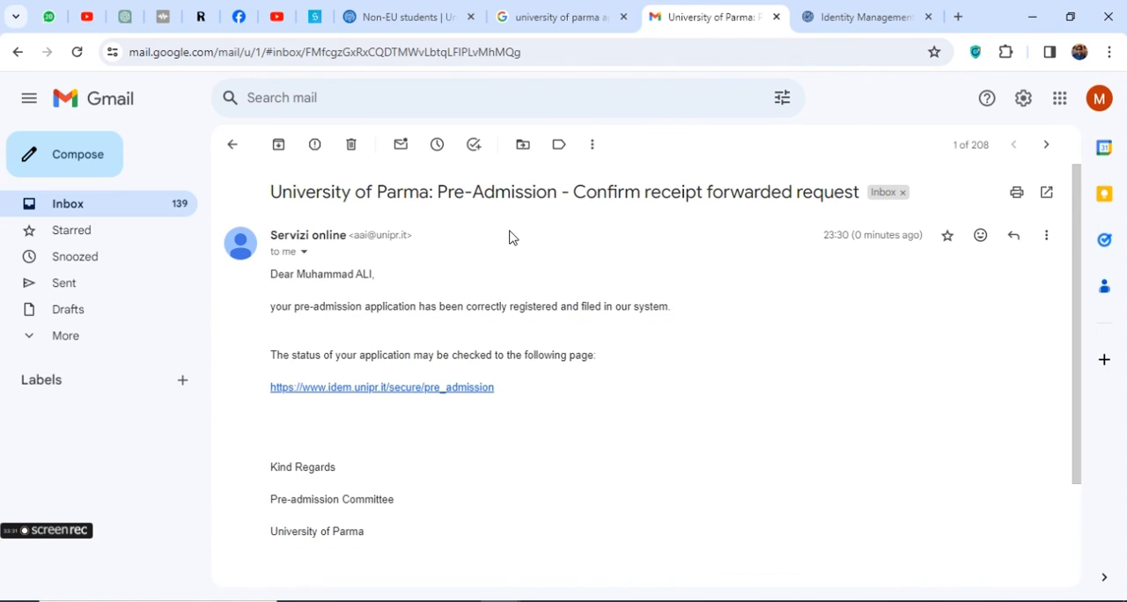
left_click_drag(262, 312, 875, 313)
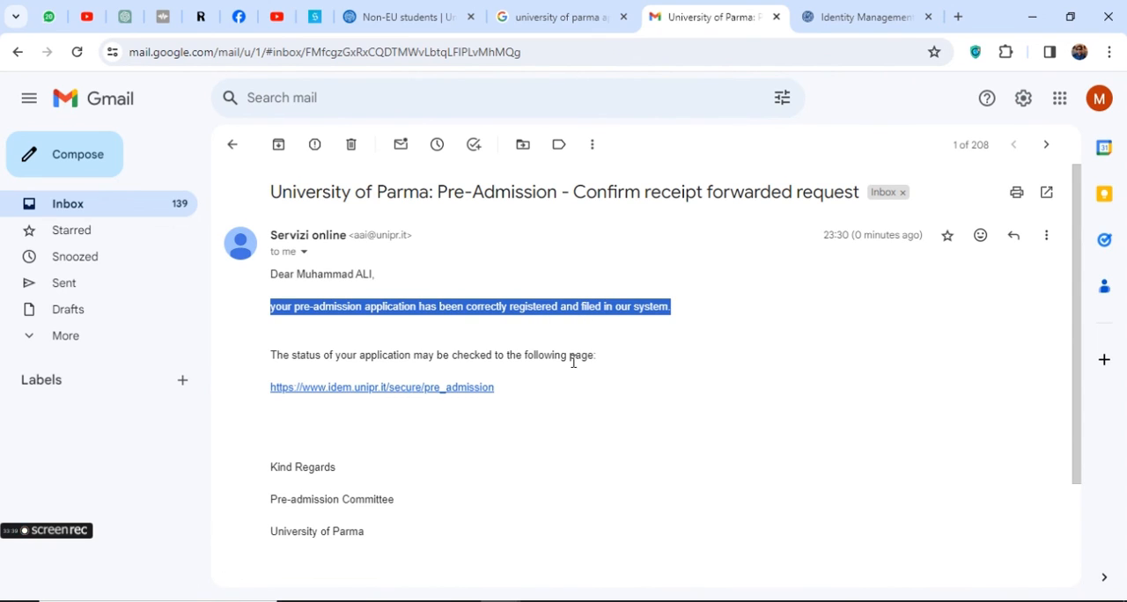
left_click_drag(573, 362, 270, 356)
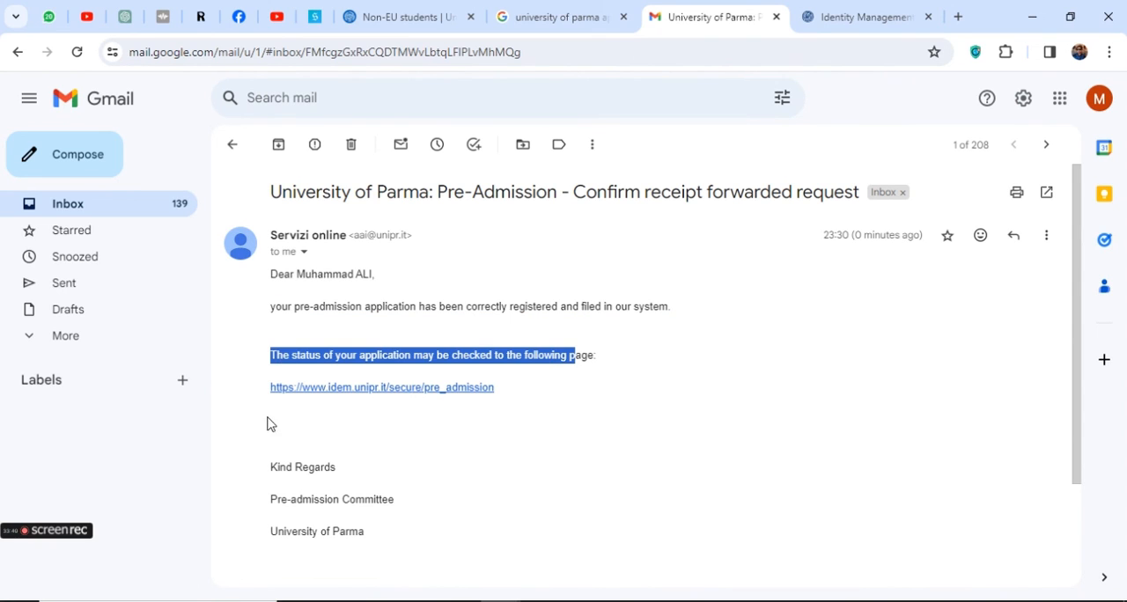
left_click(399, 389)
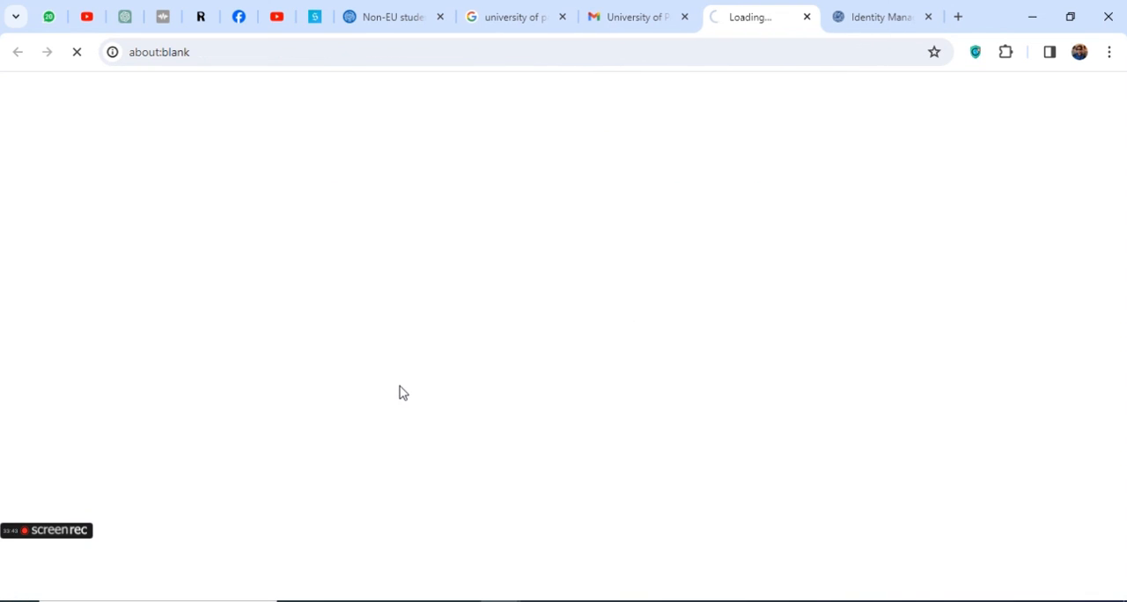
Log out of the university portal from the receipt page and close that page
left_click(865, 19)
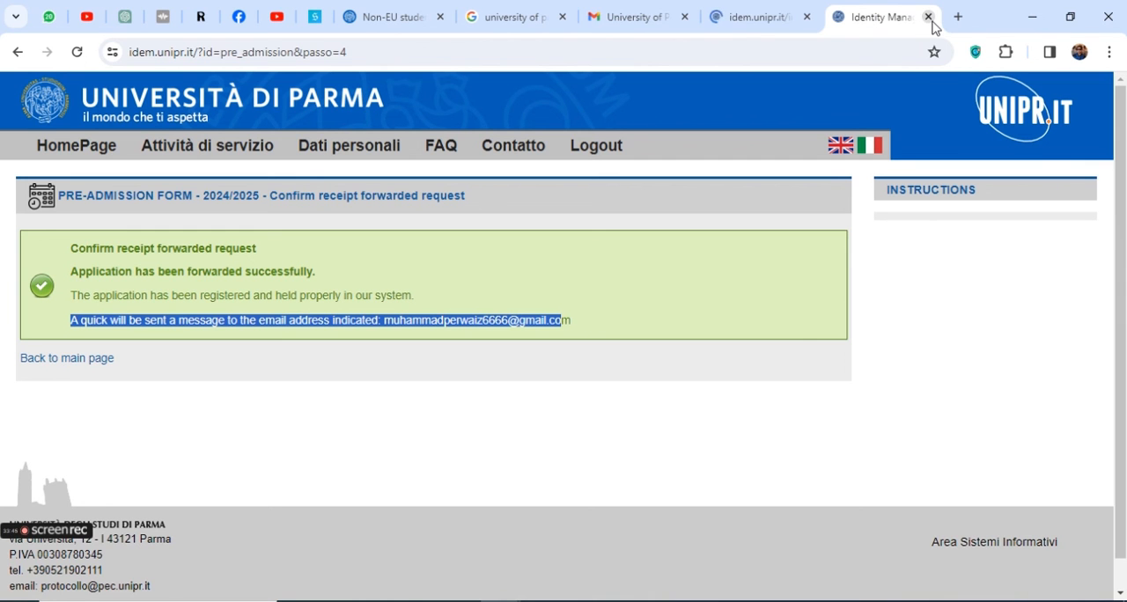
left_click(600, 152)
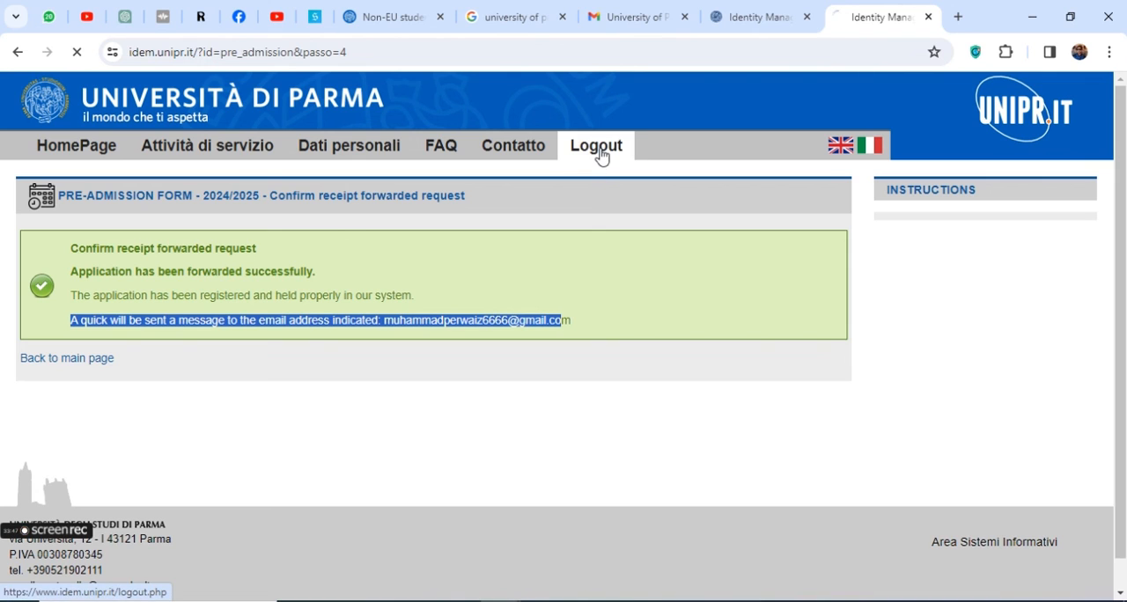
left_click(932, 18)
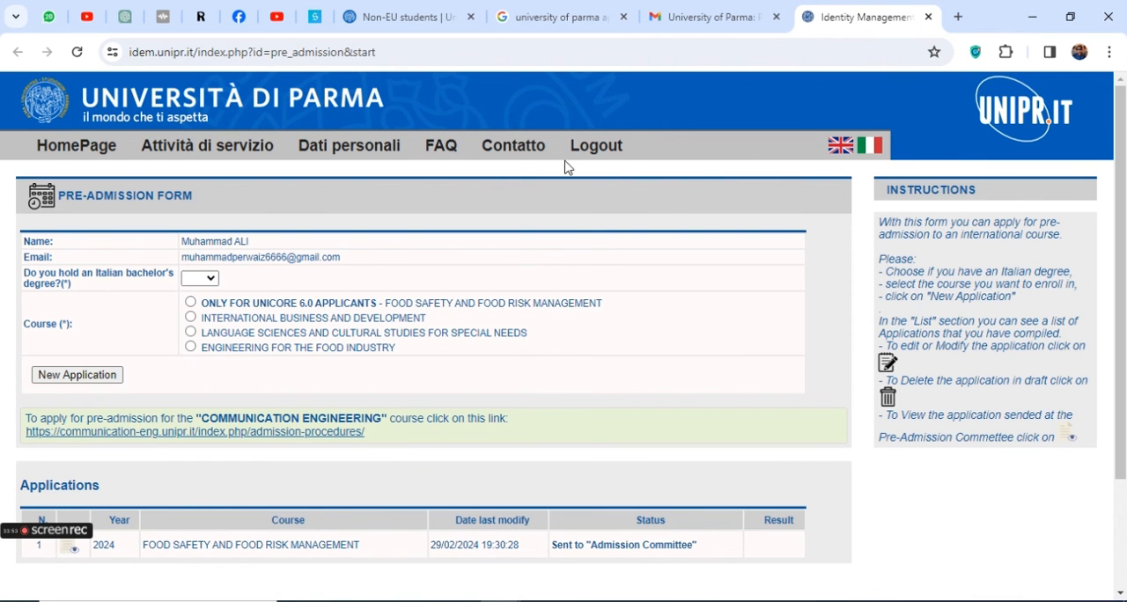
Review the Food Safety and Food Risk Management entry under Applications, highlighting its status and last modification time
left_click(718, 17)
left_click(812, 16)
scroll(238, 493, "down", 3)
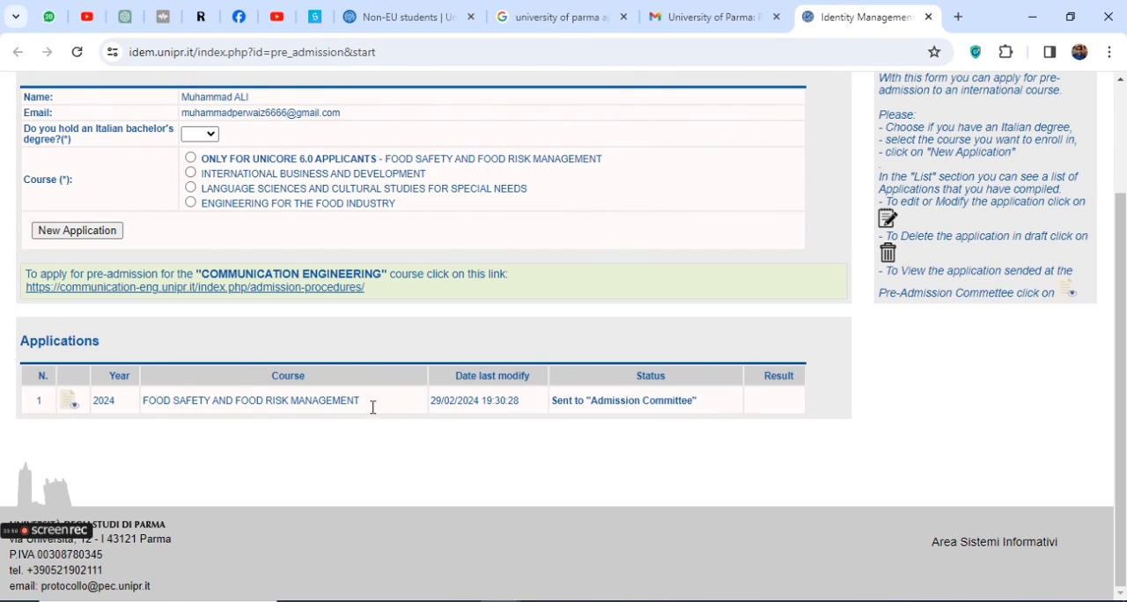
left_click_drag(556, 401, 686, 401)
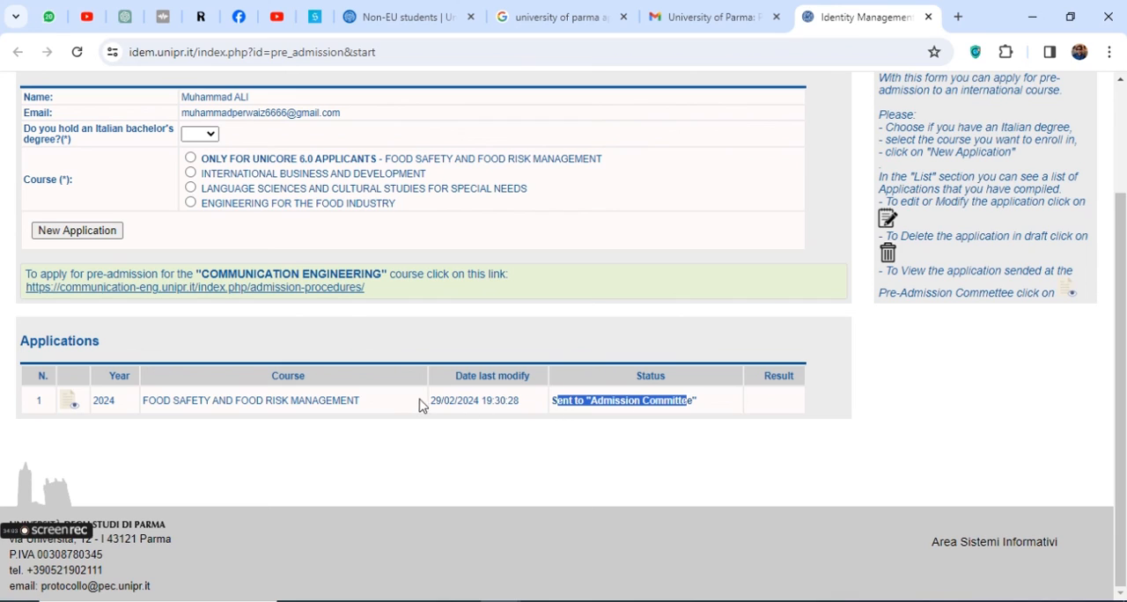
left_click_drag(423, 401, 521, 411)
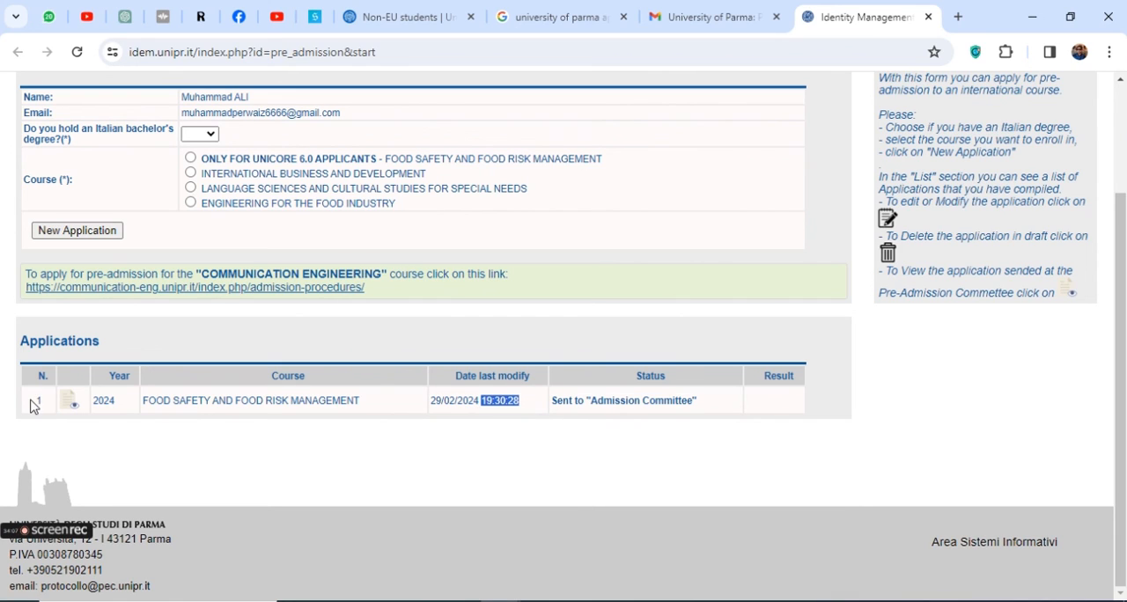
Try to view the submitted Food Safety and Food Risk Management application, then return to the portal's home page
left_click(71, 405)
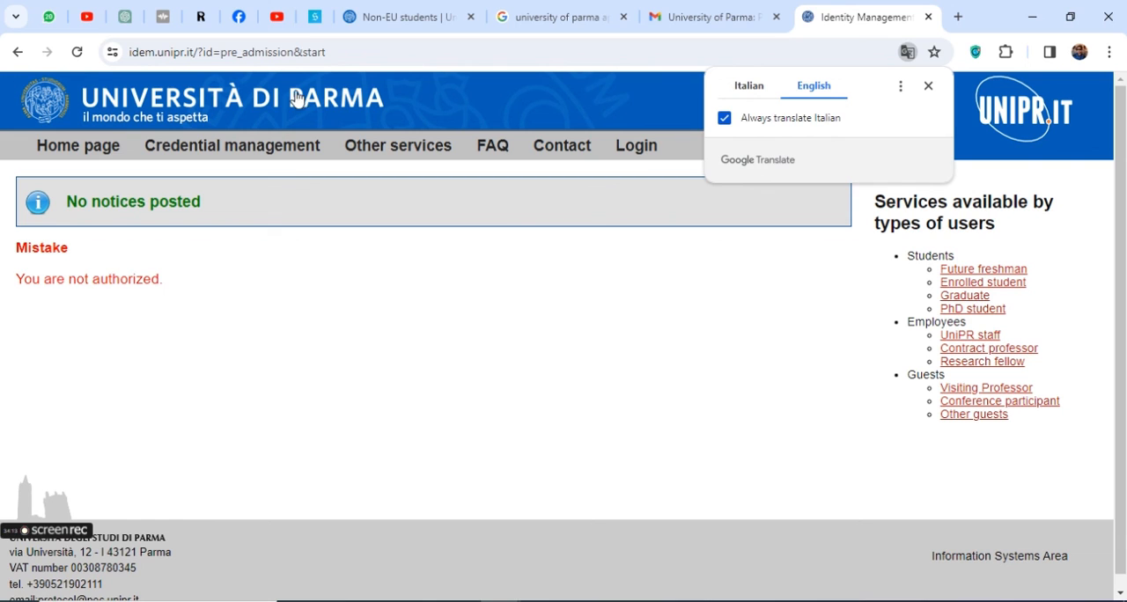
left_click(53, 151)
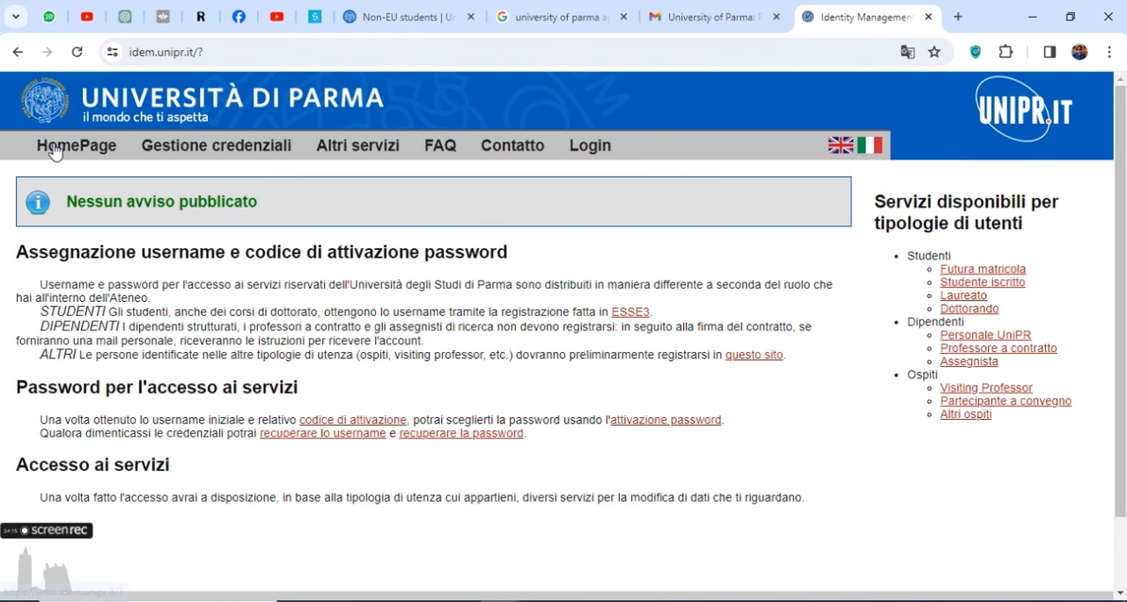